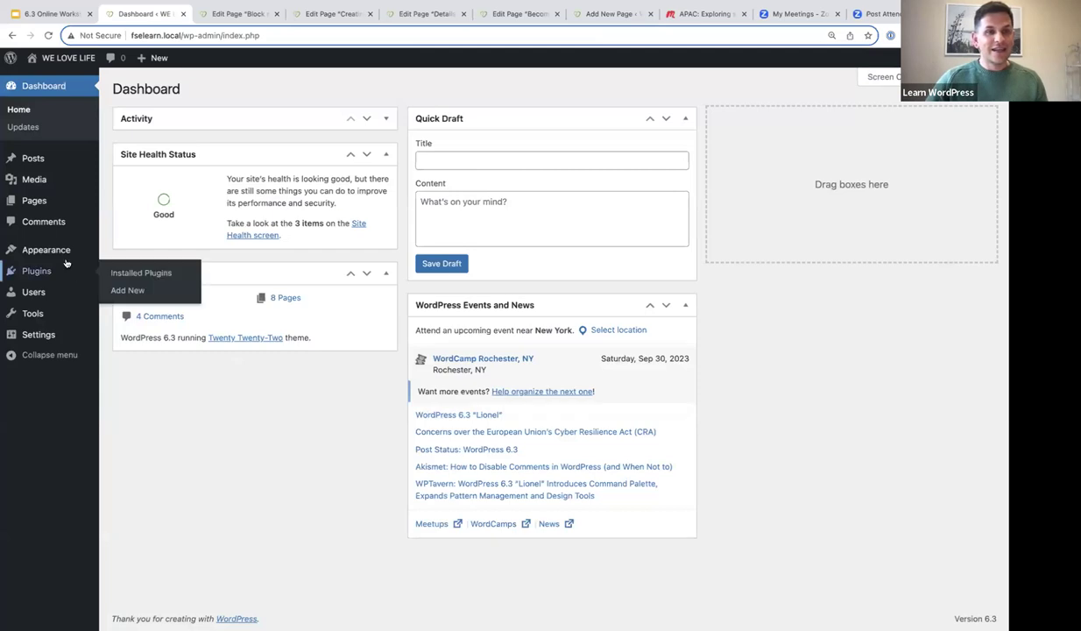
- Open the site editor from the Themes area and show its list of navigation menus
left_click(122, 254)
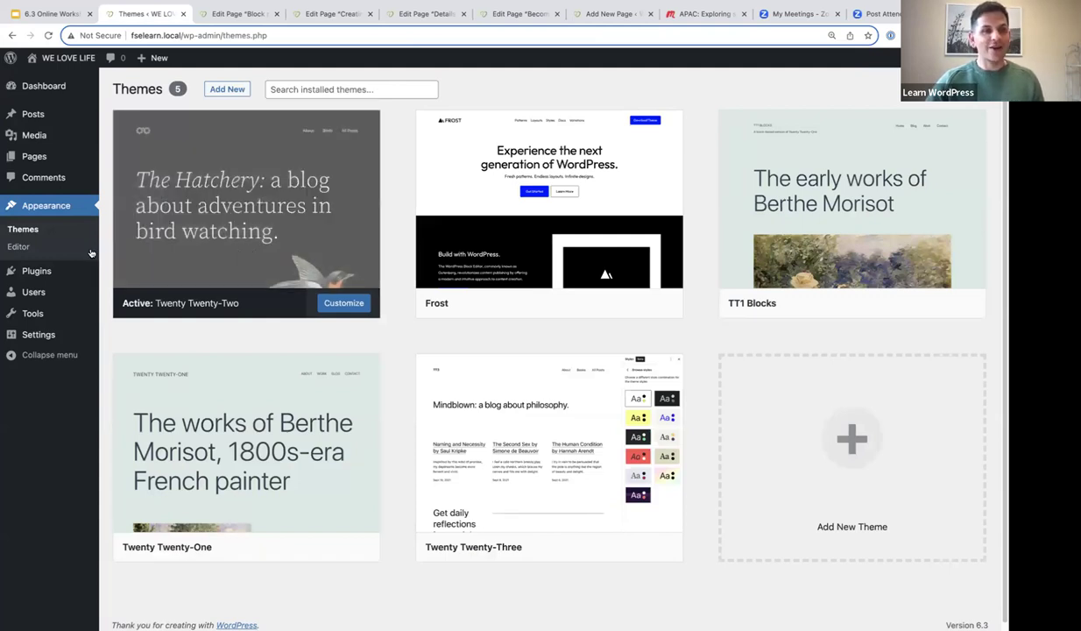
left_click(18, 248)
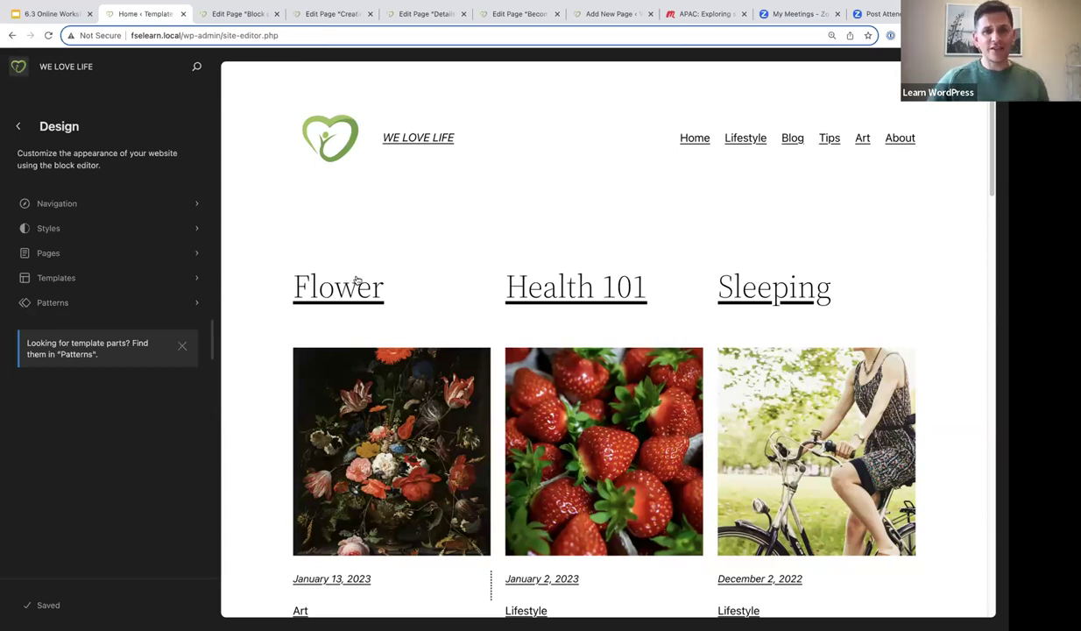
left_click(92, 208)
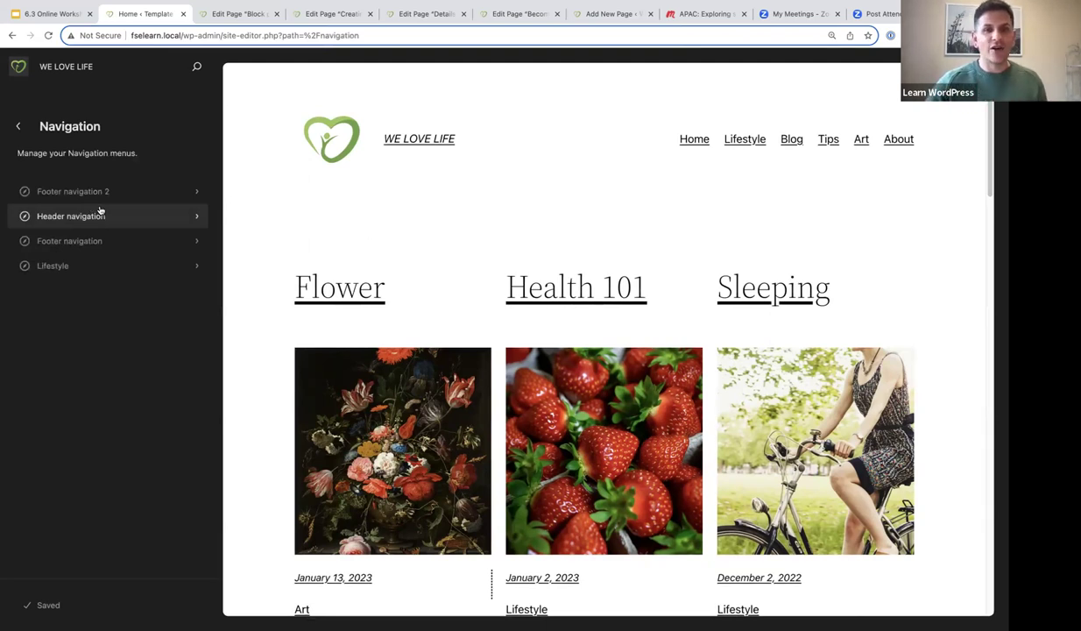
- Turn off the Top toolbar option in the Home template's editor and select the header's navigation block
left_click(586, 225)
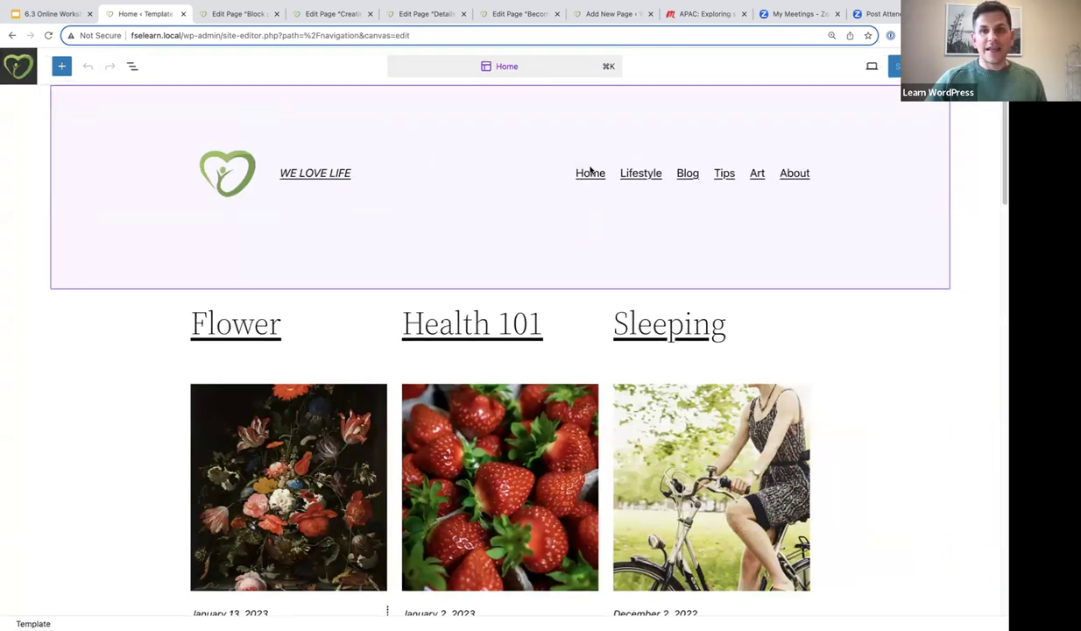
left_click(584, 172)
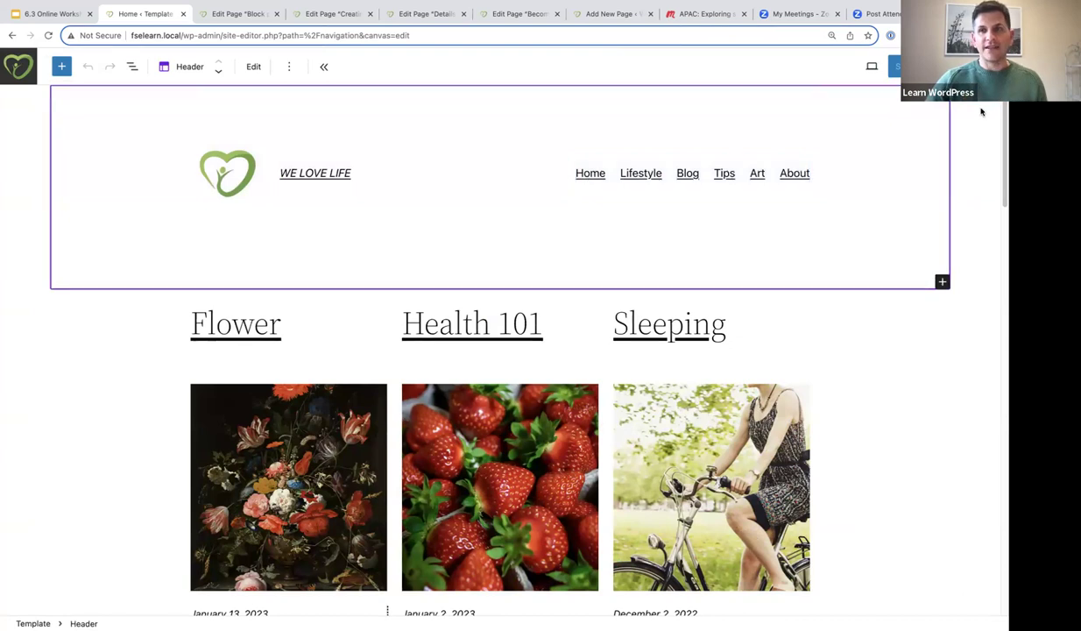
left_click(991, 67)
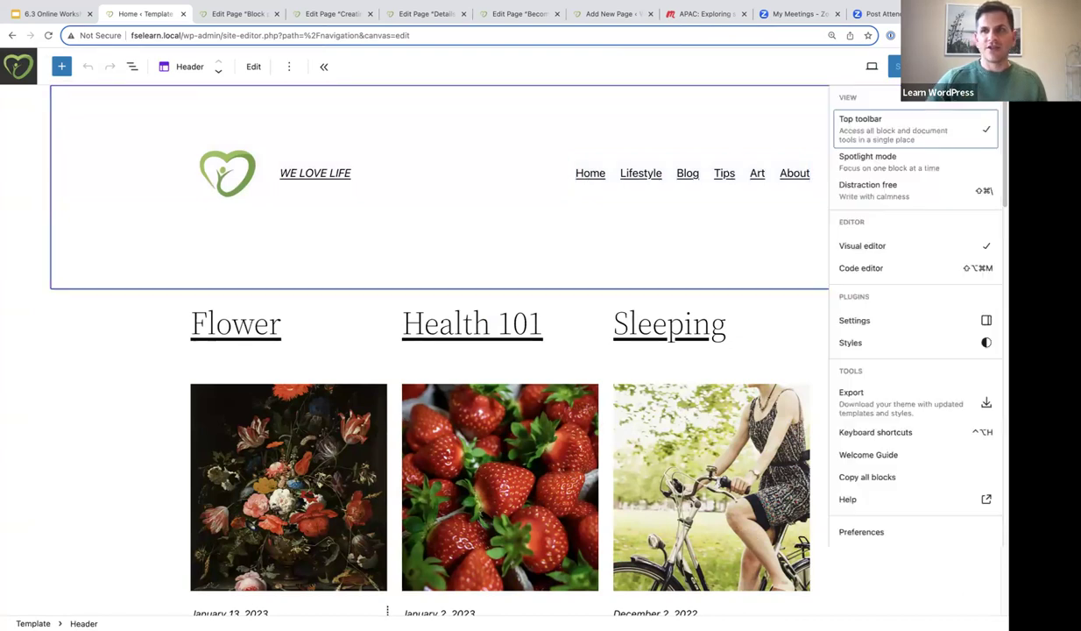
left_click(938, 132)
left_click(783, 125)
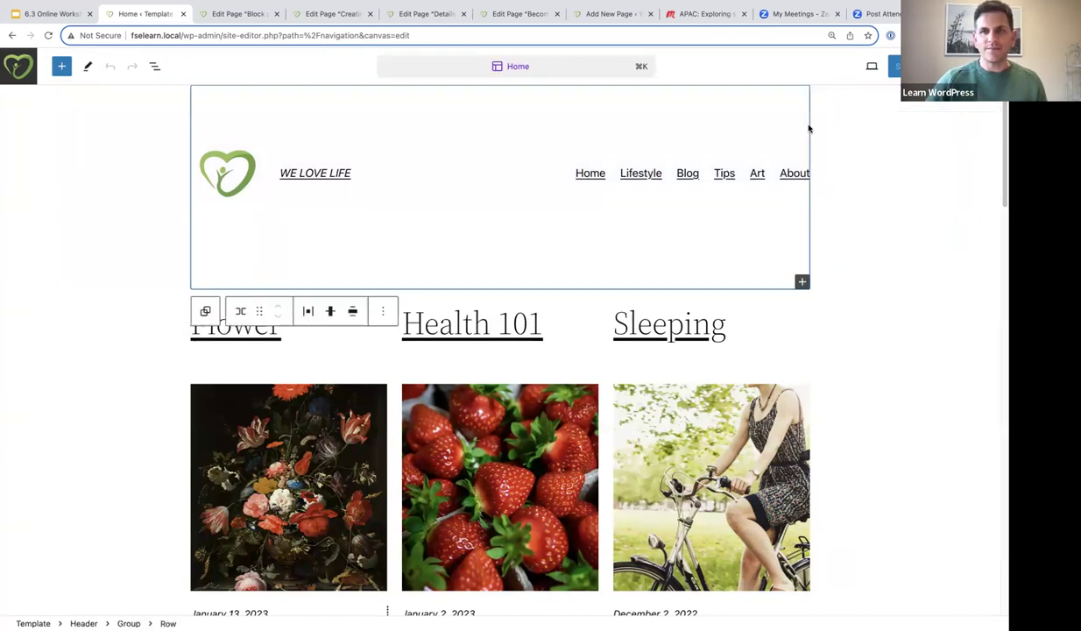
left_click(589, 167)
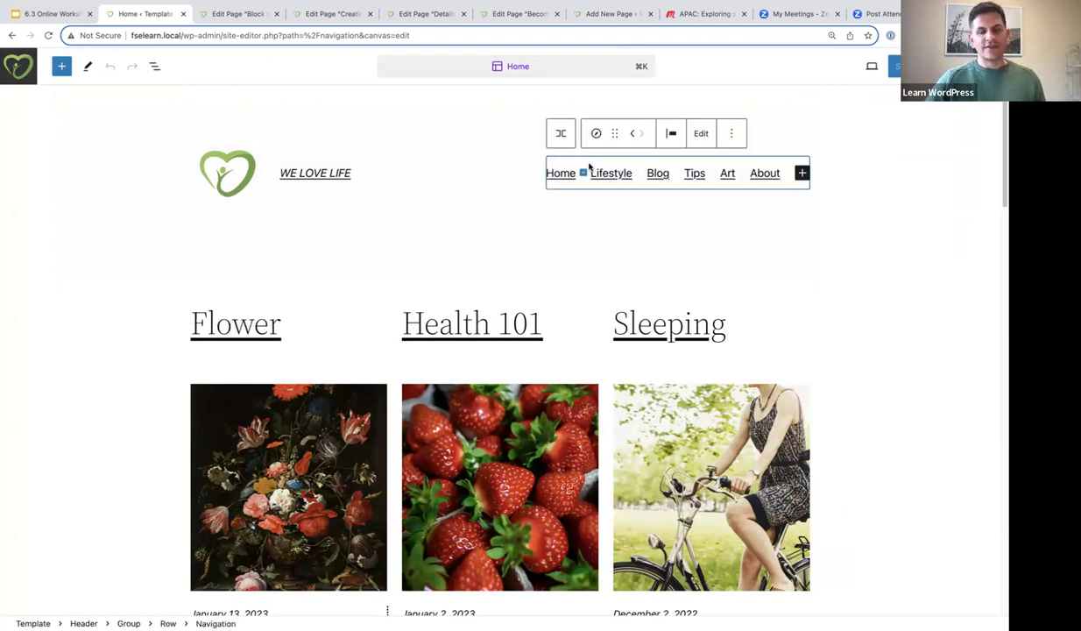
- Return to the list of navigation menus and open the Lifestyle menu
left_click(19, 67)
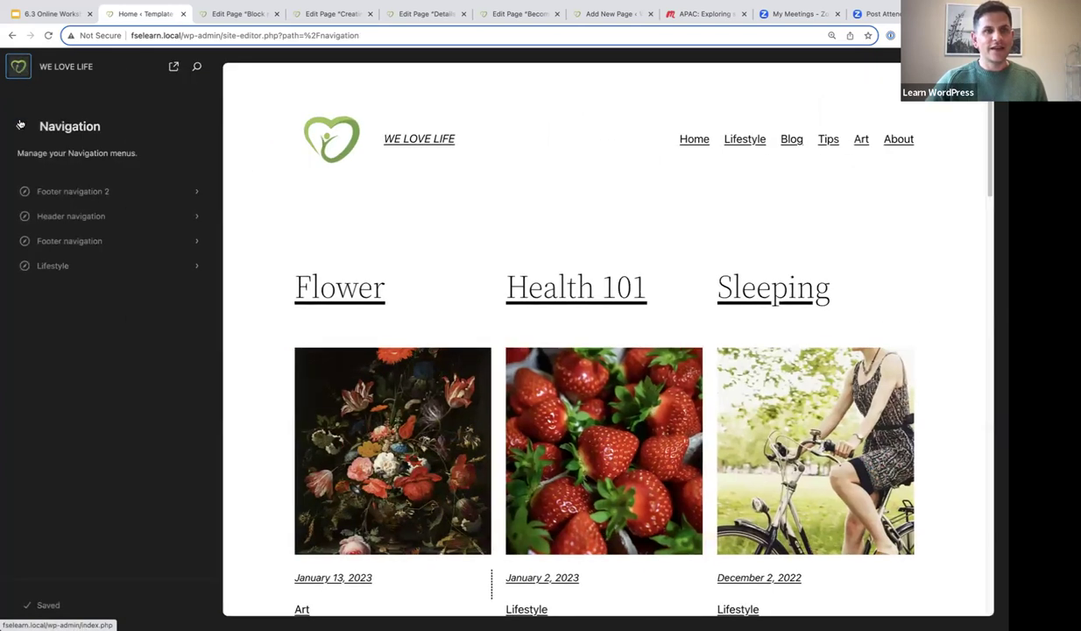
left_click(19, 128)
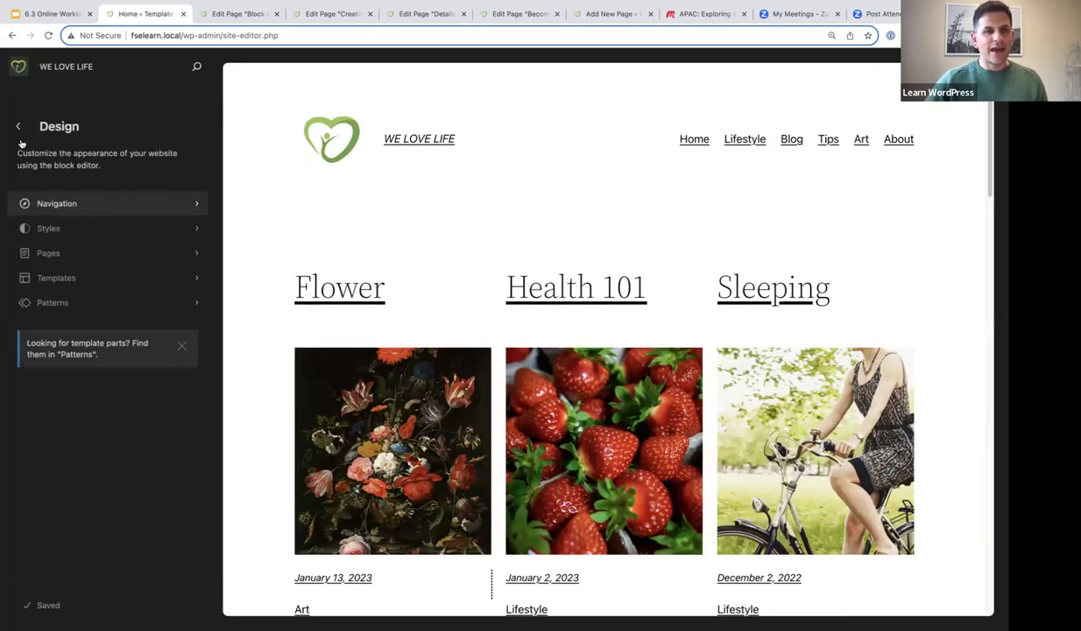
left_click(65, 205)
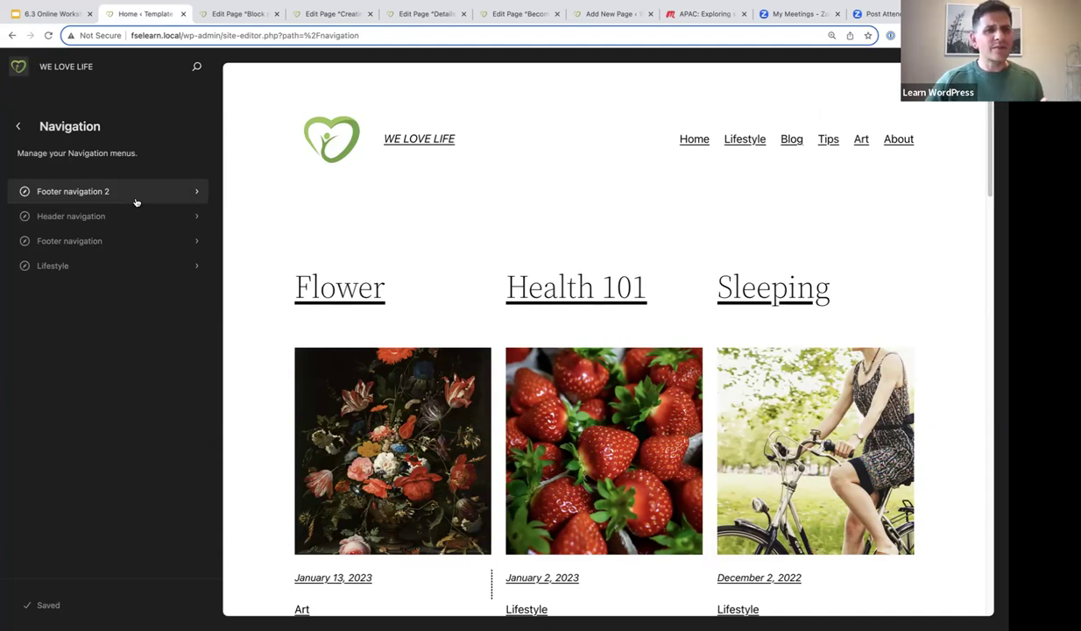
left_click(78, 268)
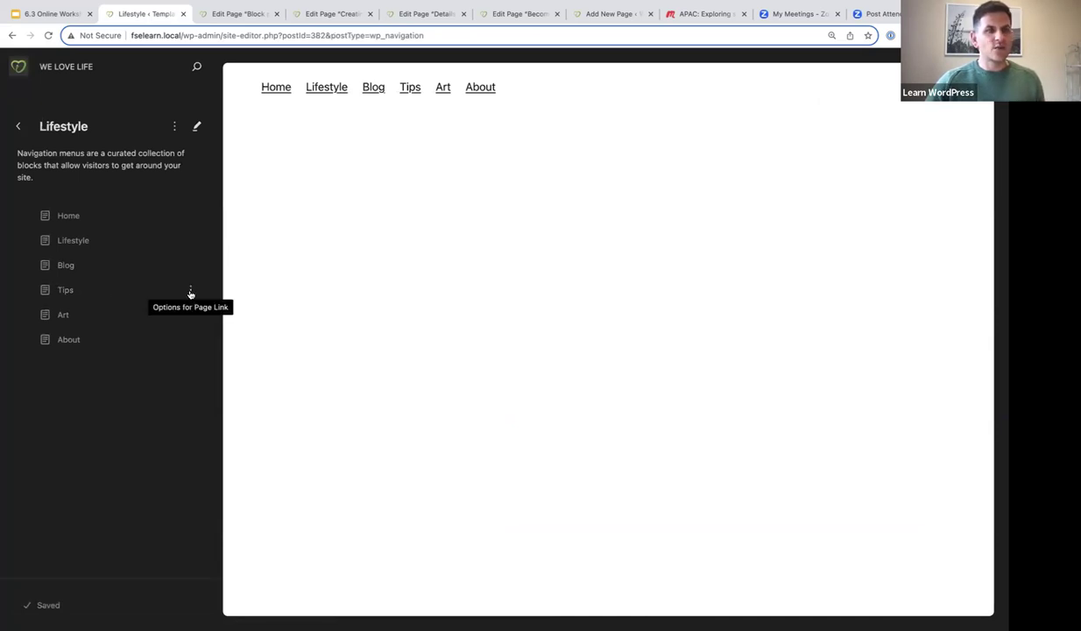
- Move the Tips link up one place in the Lifestyle menu, and move it back down below Blog
left_click(191, 292)
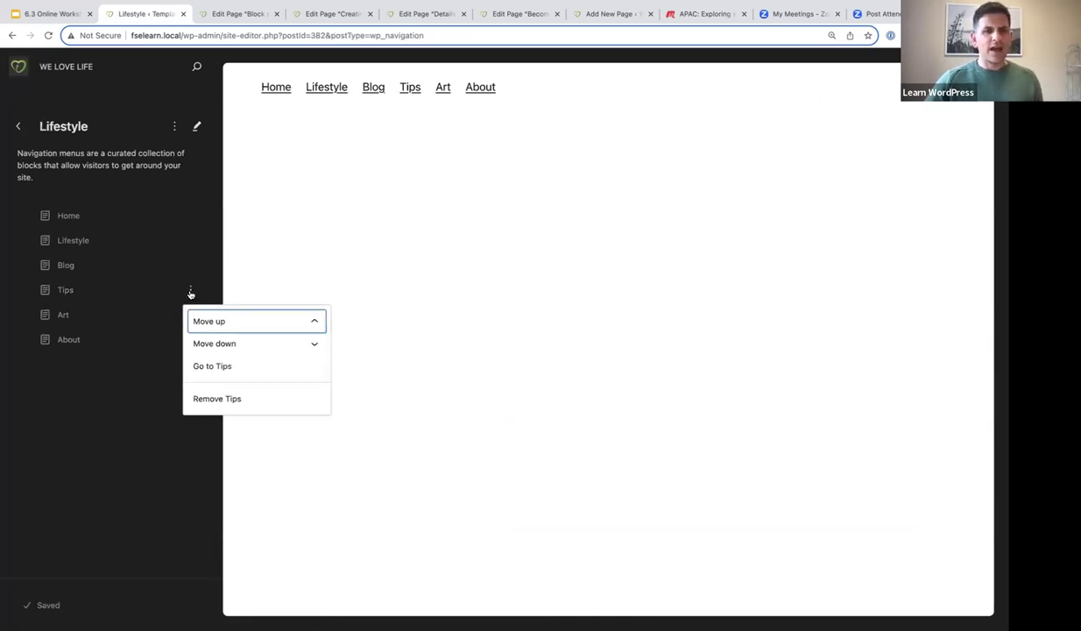
left_click(211, 321)
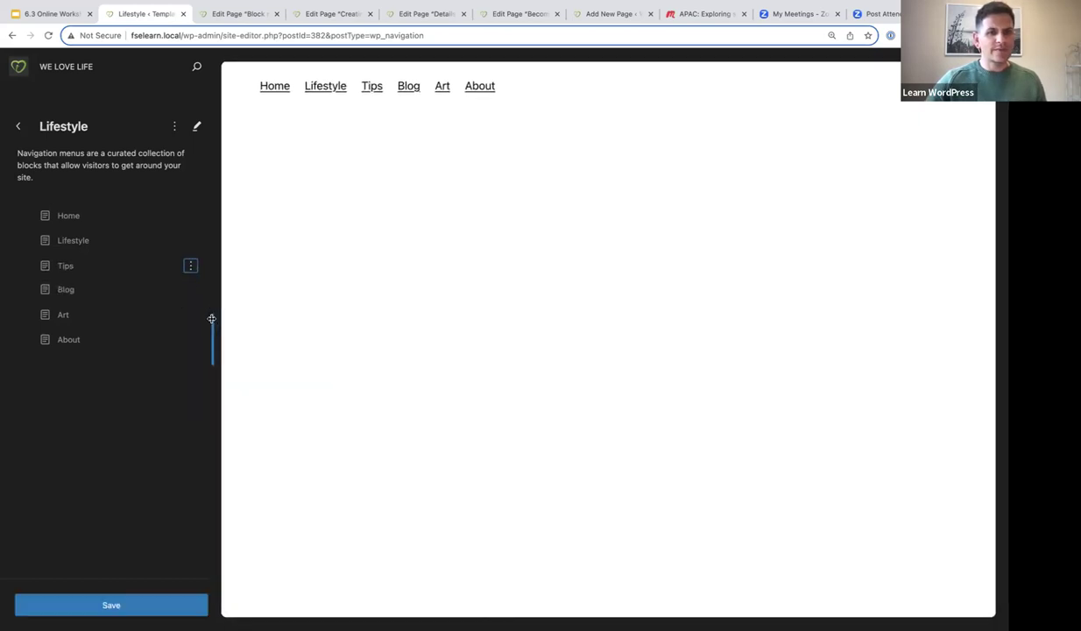
left_click(191, 267)
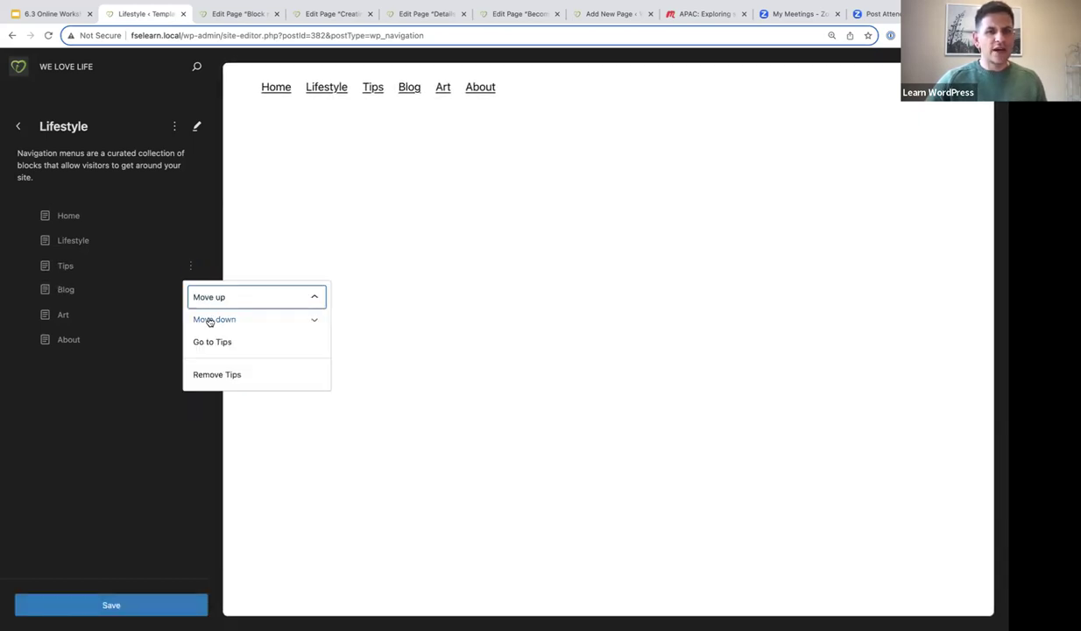
left_click(210, 321)
left_click(192, 292)
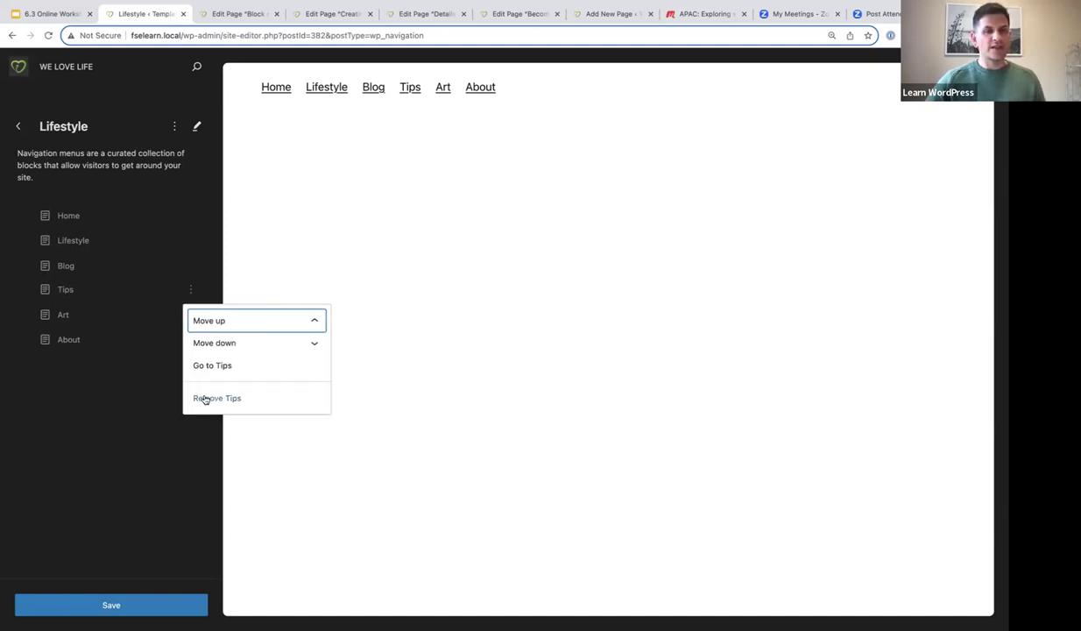
left_click(86, 292)
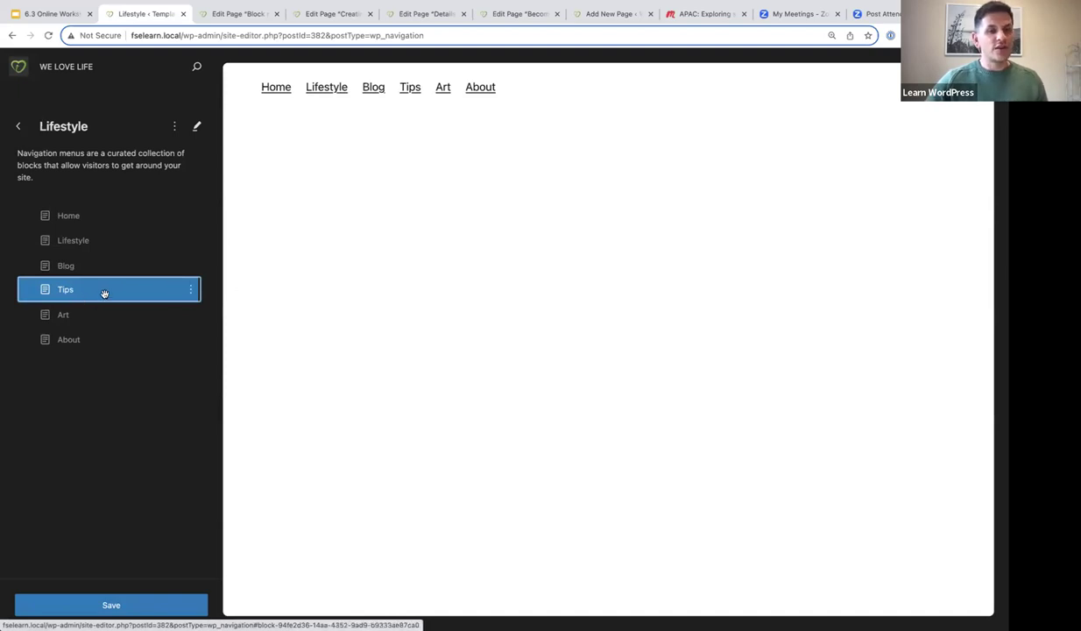
- Nest the Tips link under Lifestyle, and return it to the top level between Lifestyle and Blog
left_click_drag(89, 294, 52, 226)
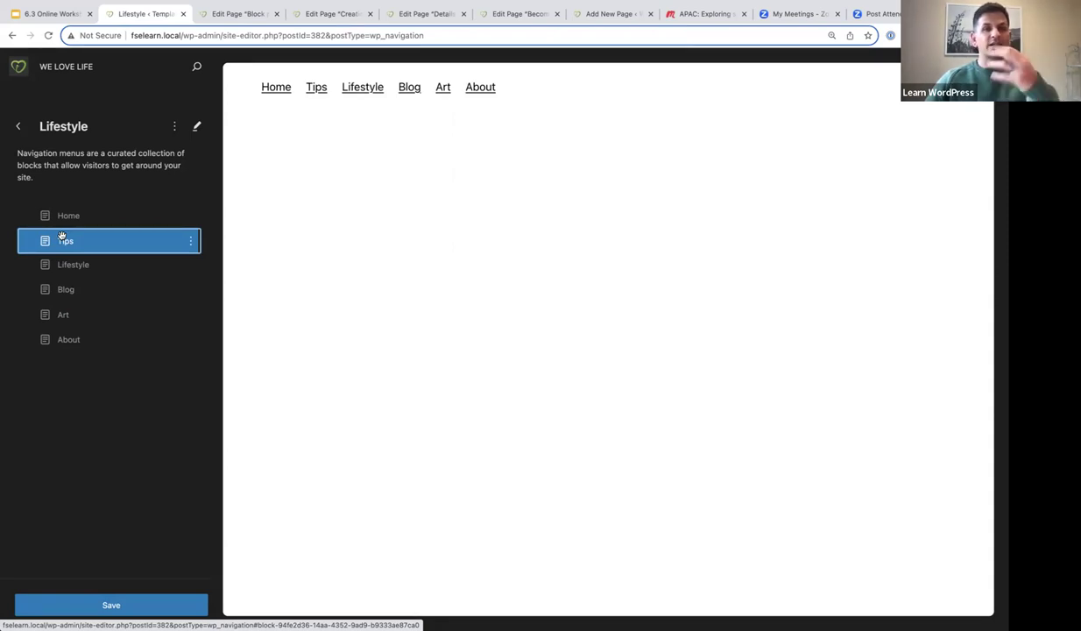
left_click_drag(63, 237, 78, 274)
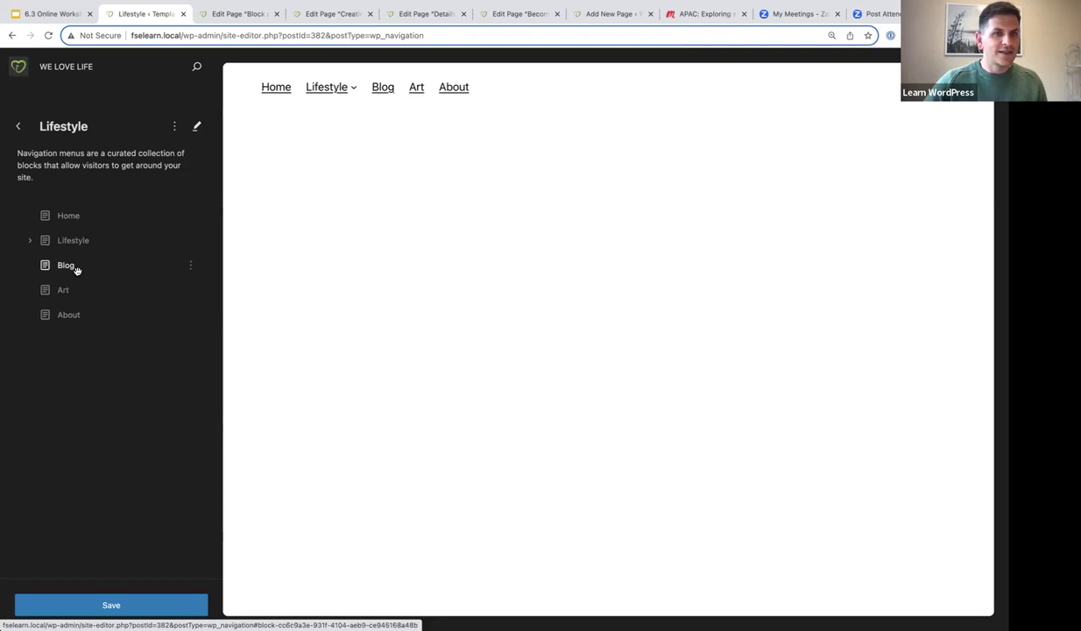
left_click(30, 241)
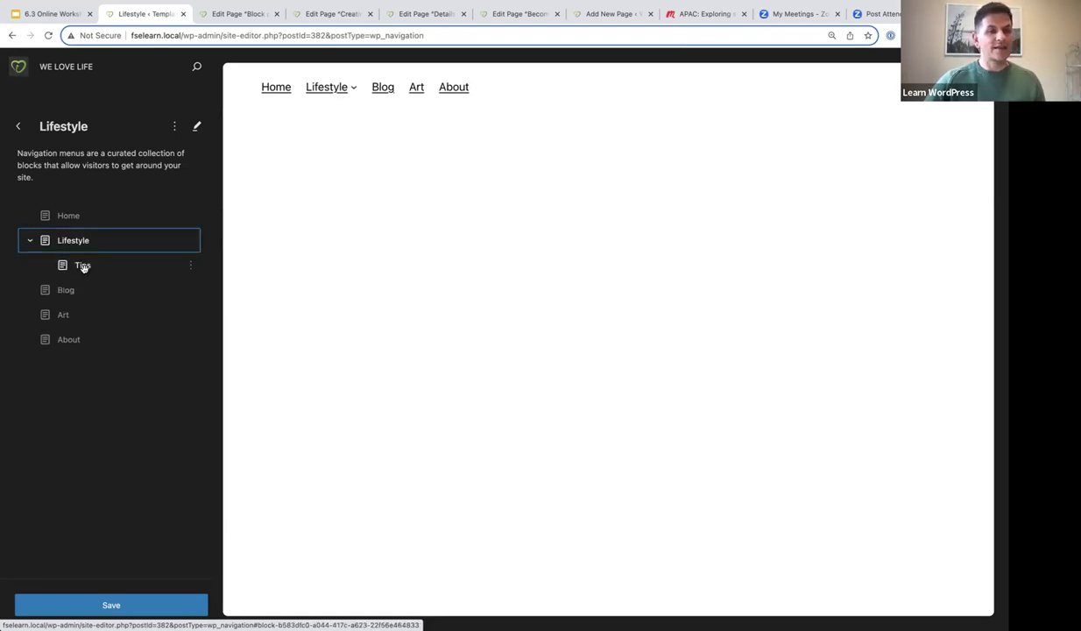
mouse_move(77, 267)
left_mouse_down()
mouse_move(74, 237)
mouse_move(67, 287)
left_mouse_up()
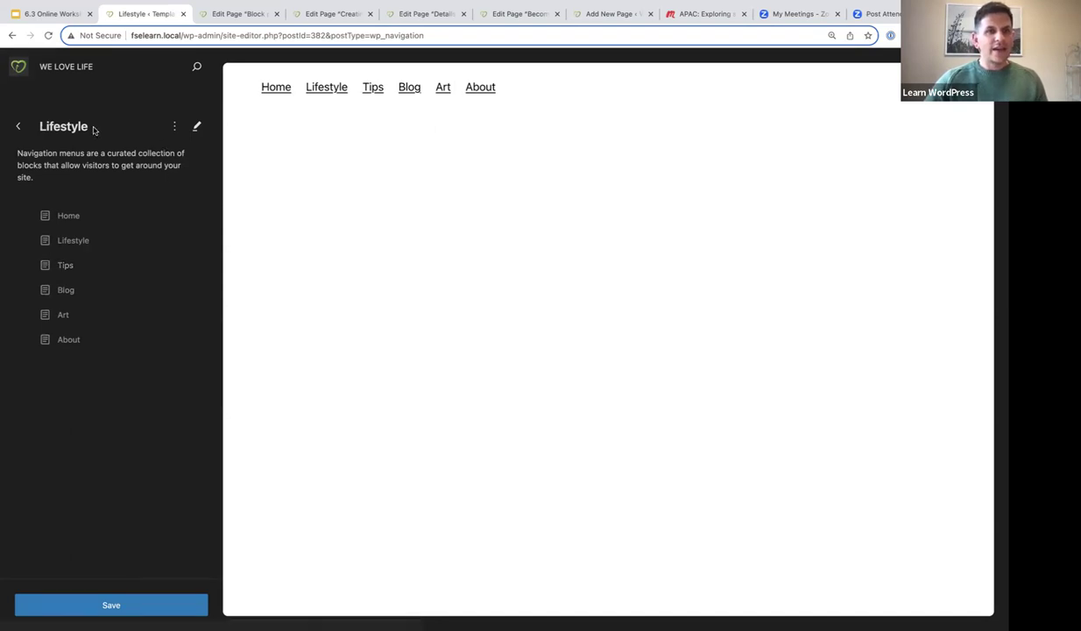
- Examine the Lifestyle menu's management options, its editing view with block settings, and the list view of its links
left_click(174, 128)
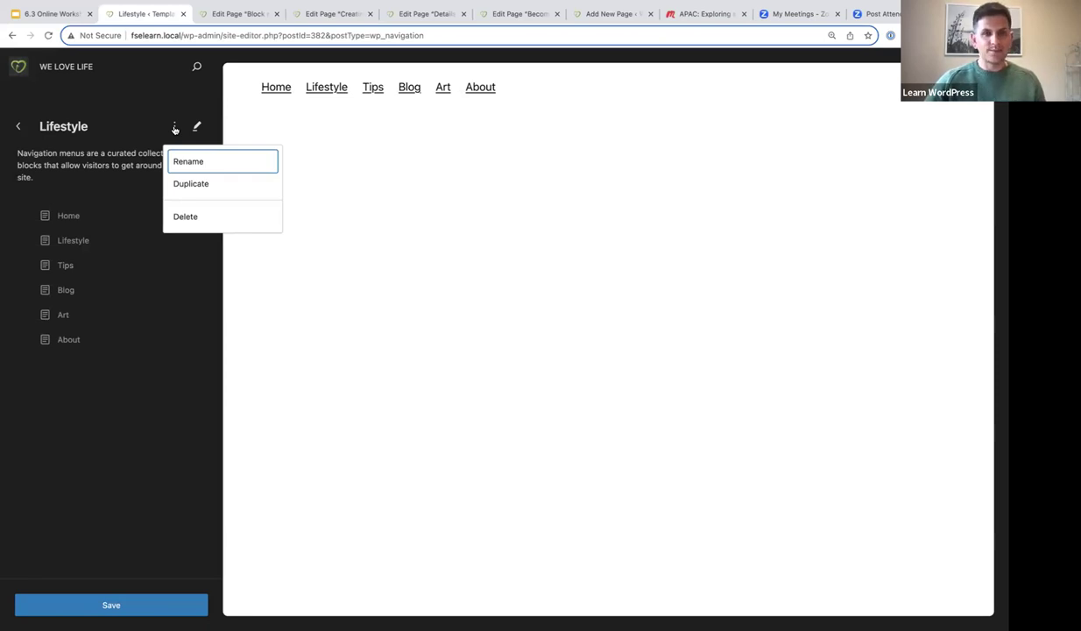
left_click(402, 136)
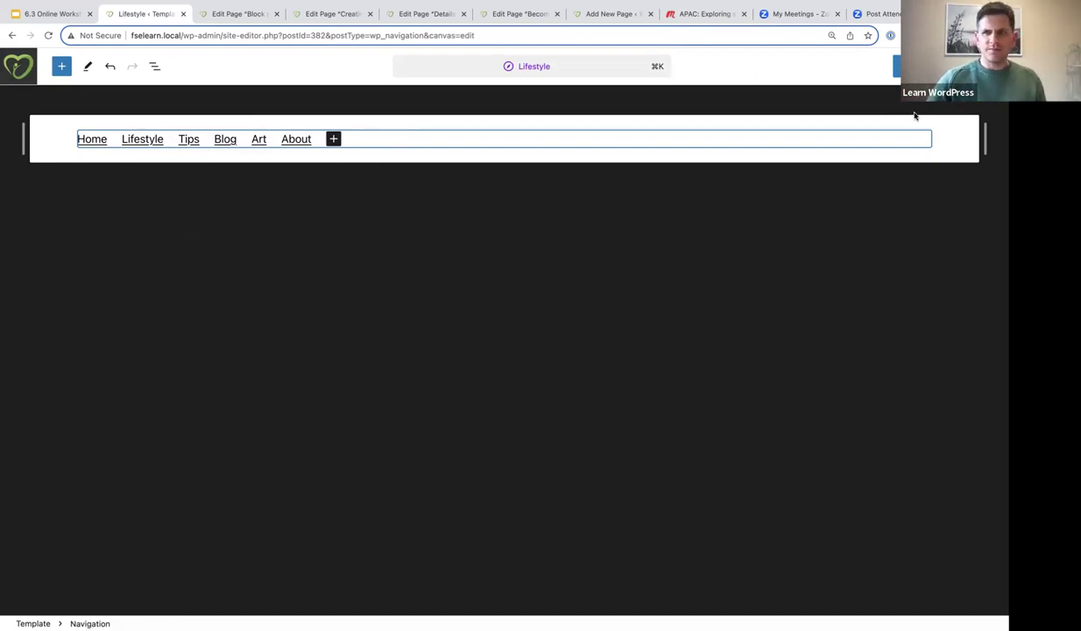
left_click(948, 66)
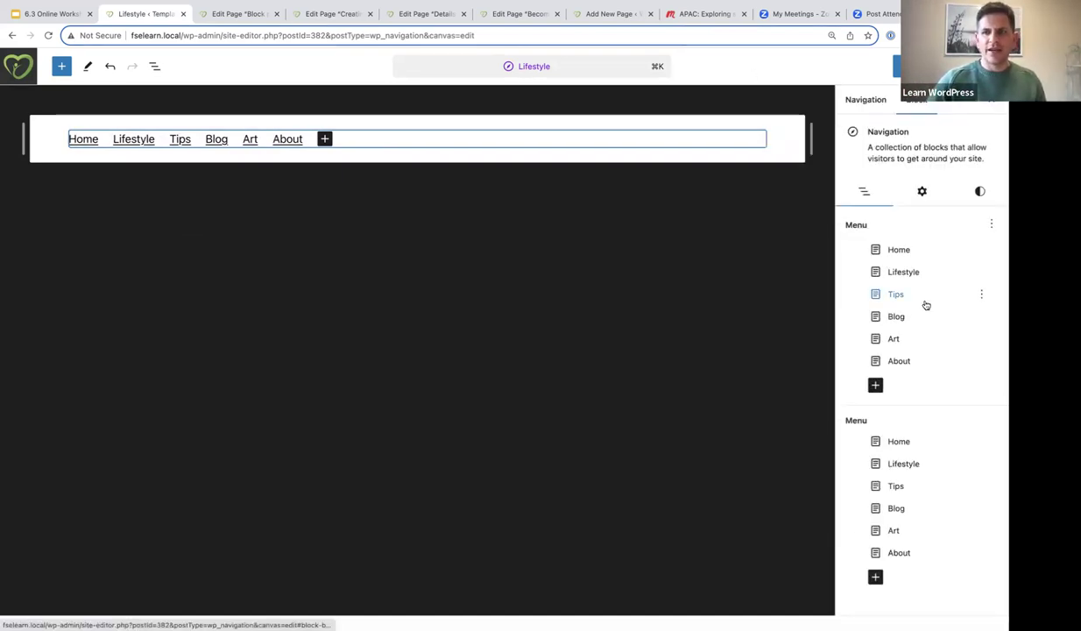
left_click(175, 149)
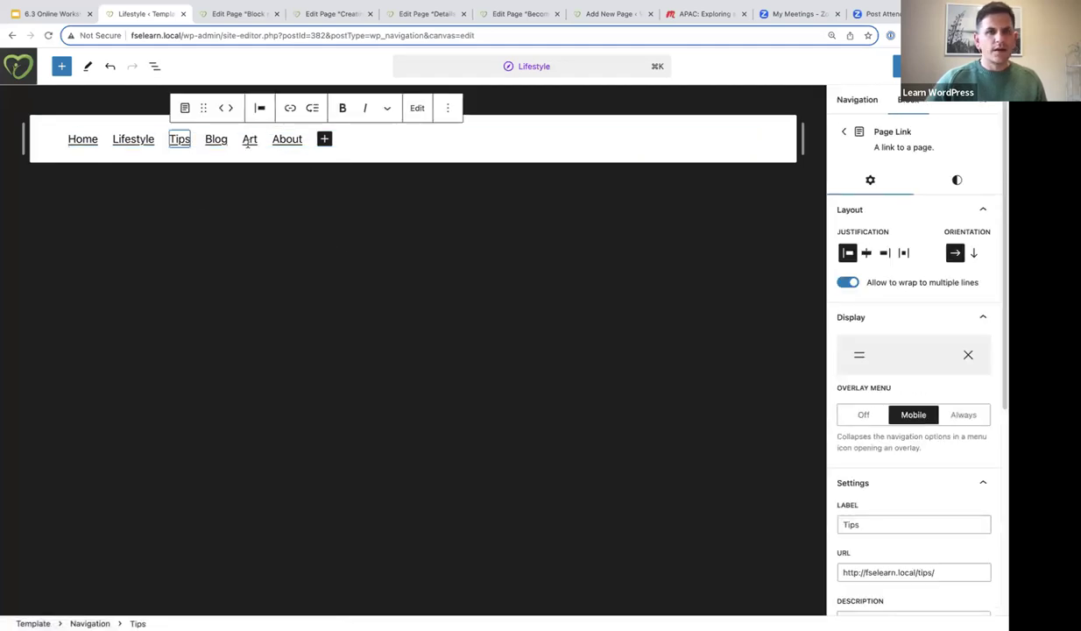
left_click(133, 140)
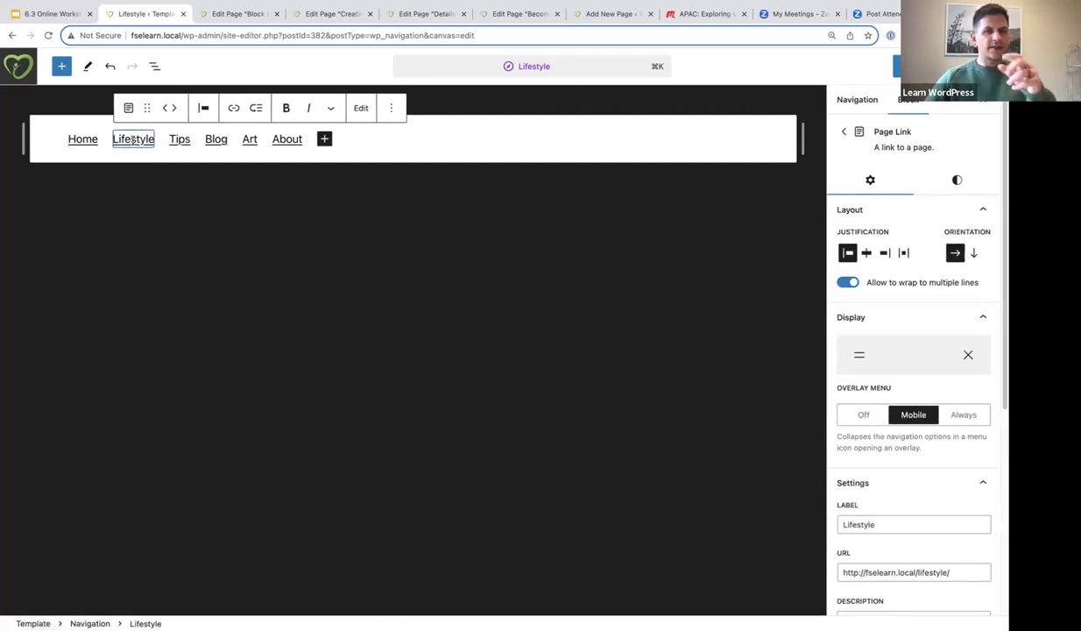
left_click(154, 68)
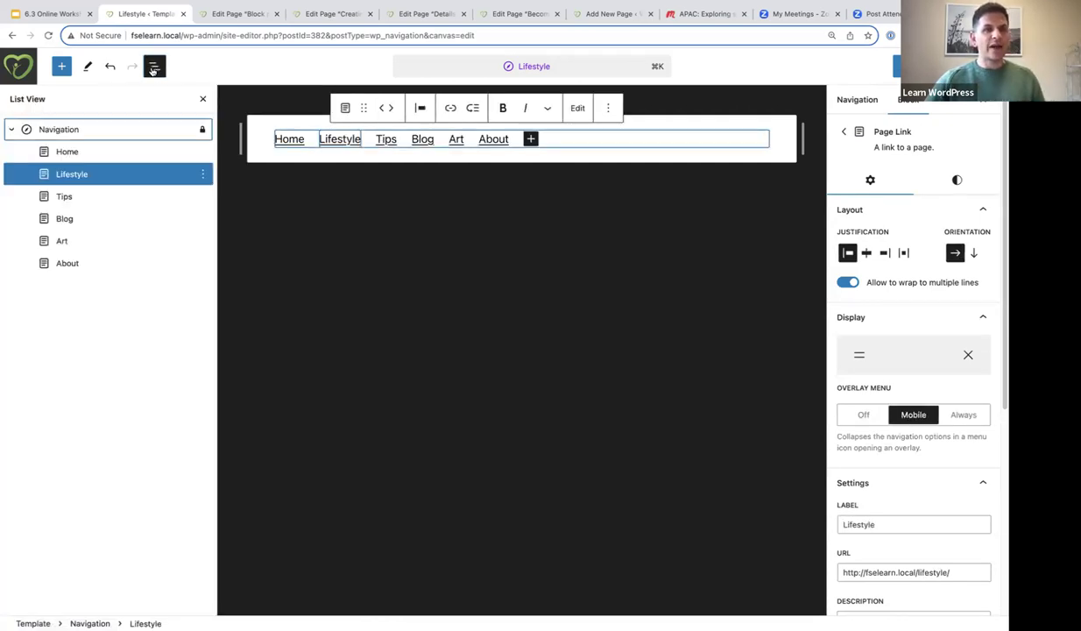
left_click(59, 131)
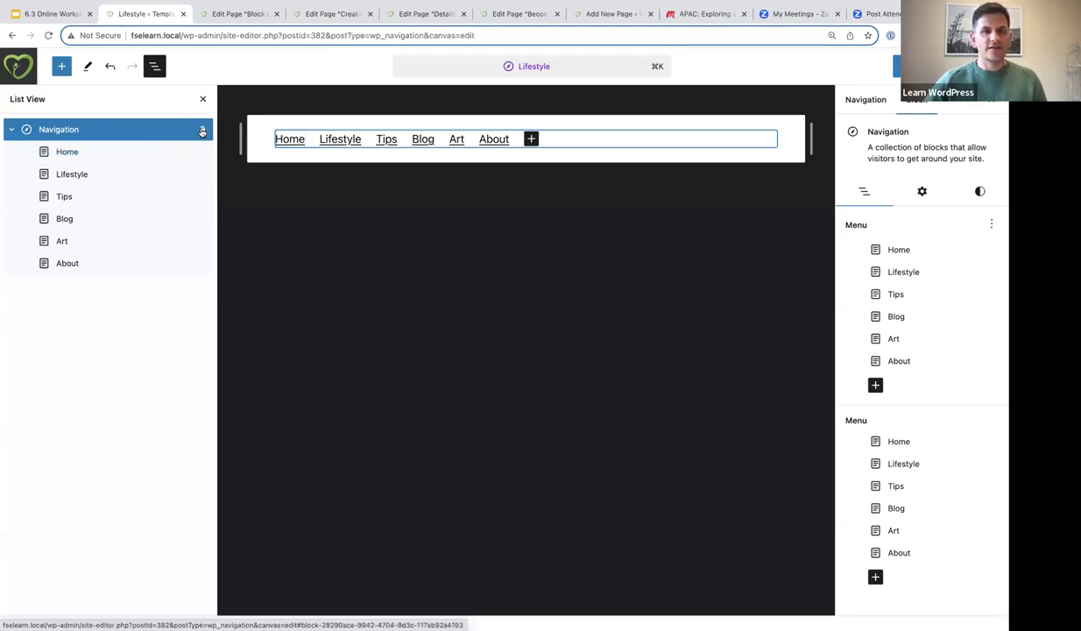
- Leave the Lifestyle menu for the Design overview and open the theme's style variations
left_click(18, 67)
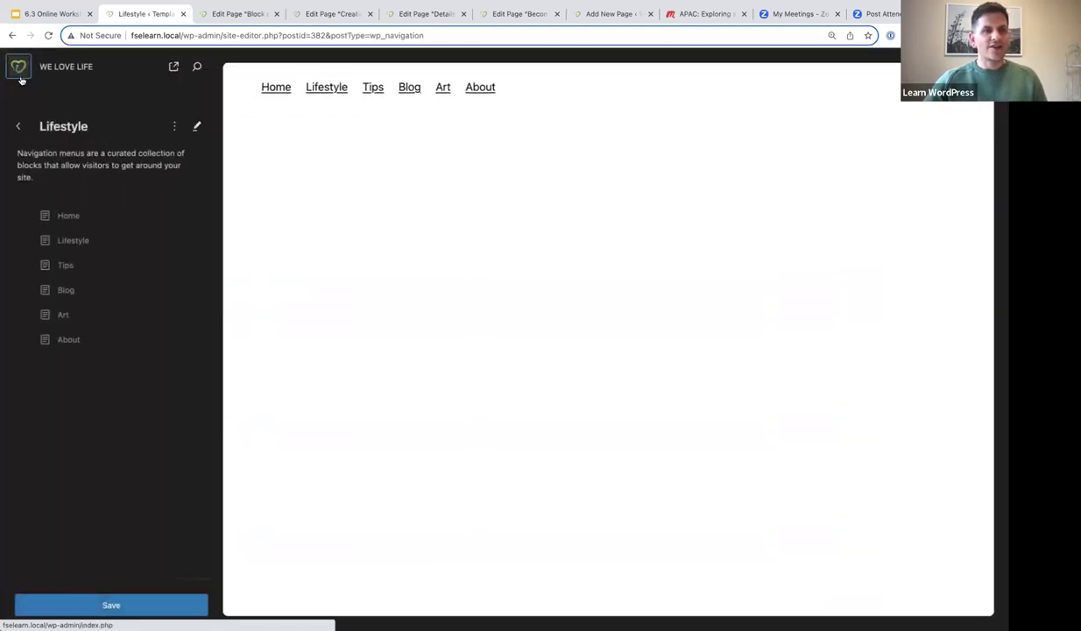
left_click(19, 127)
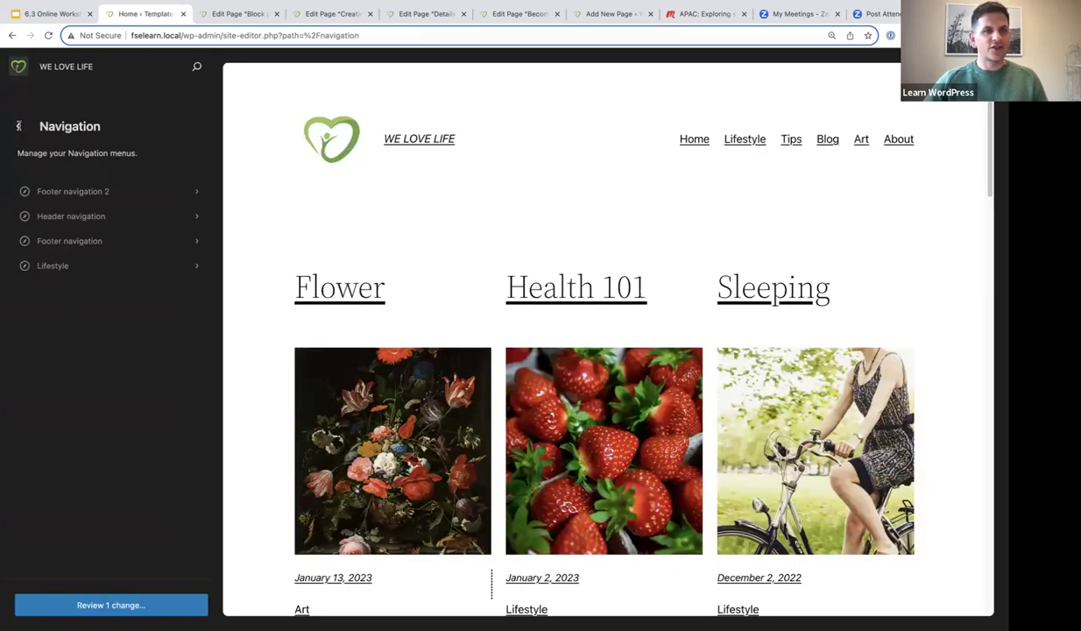
left_click(20, 127)
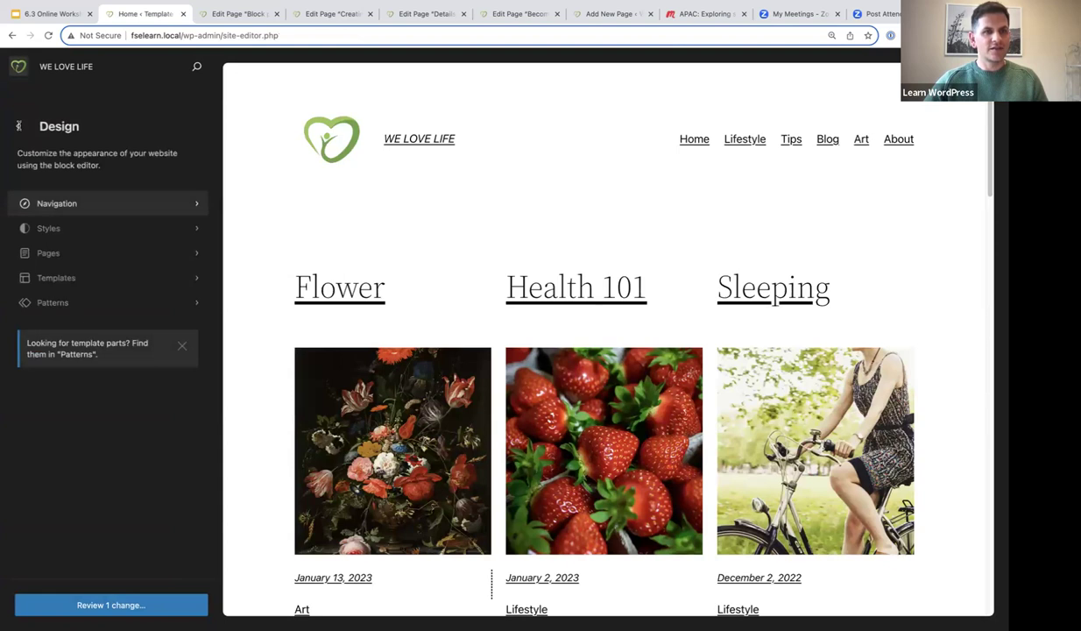
left_click(54, 229)
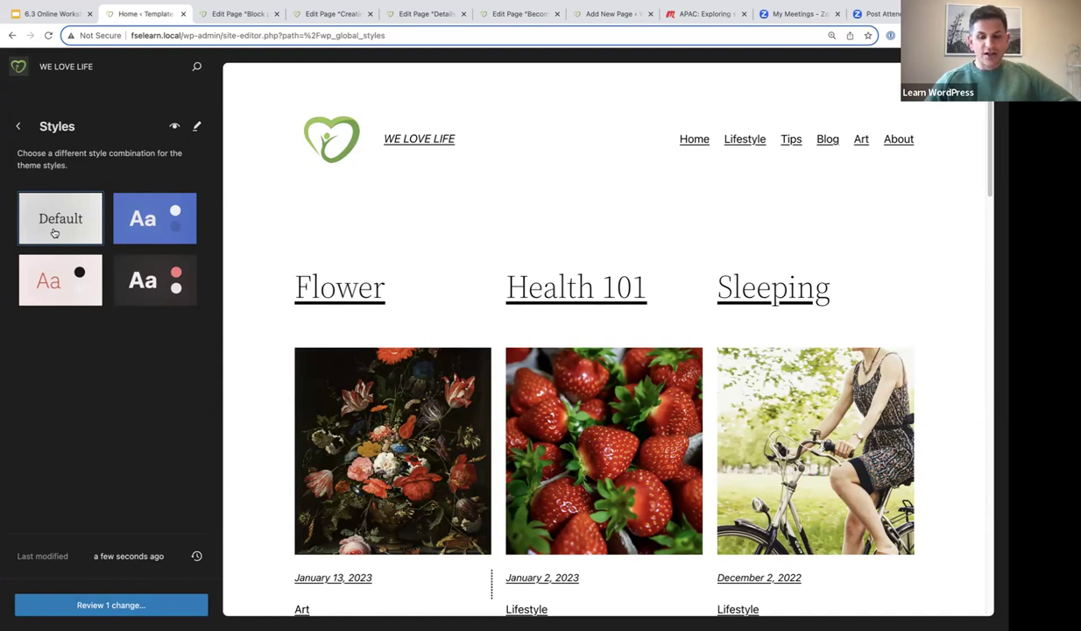
- Try the blue and Swiss style variations on the site and reapply the Default style
left_click(146, 230)
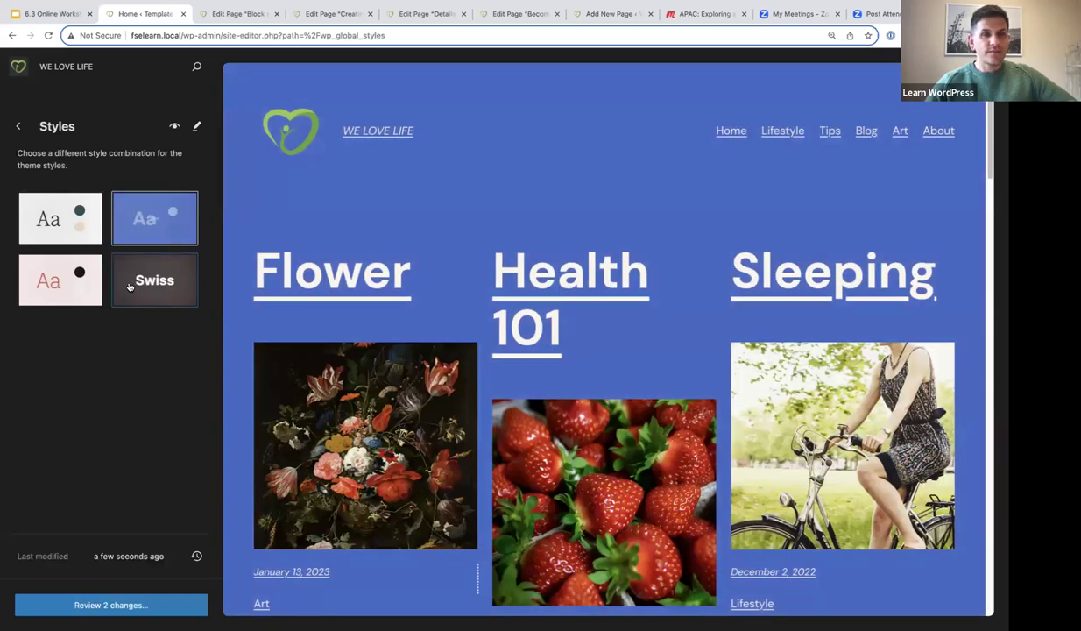
left_click(129, 286)
left_click(63, 225)
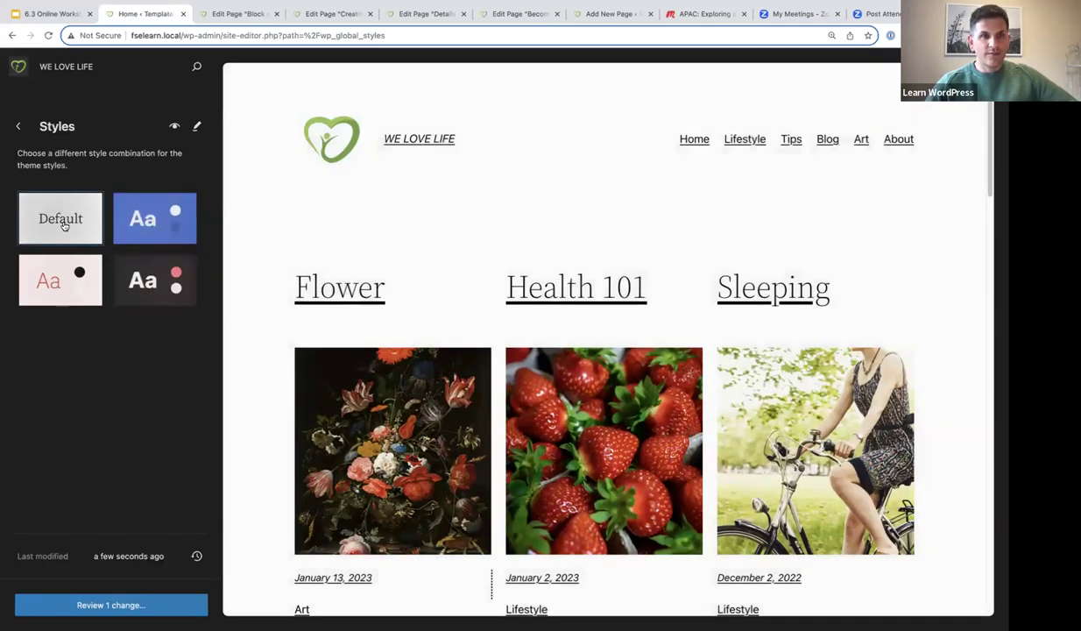
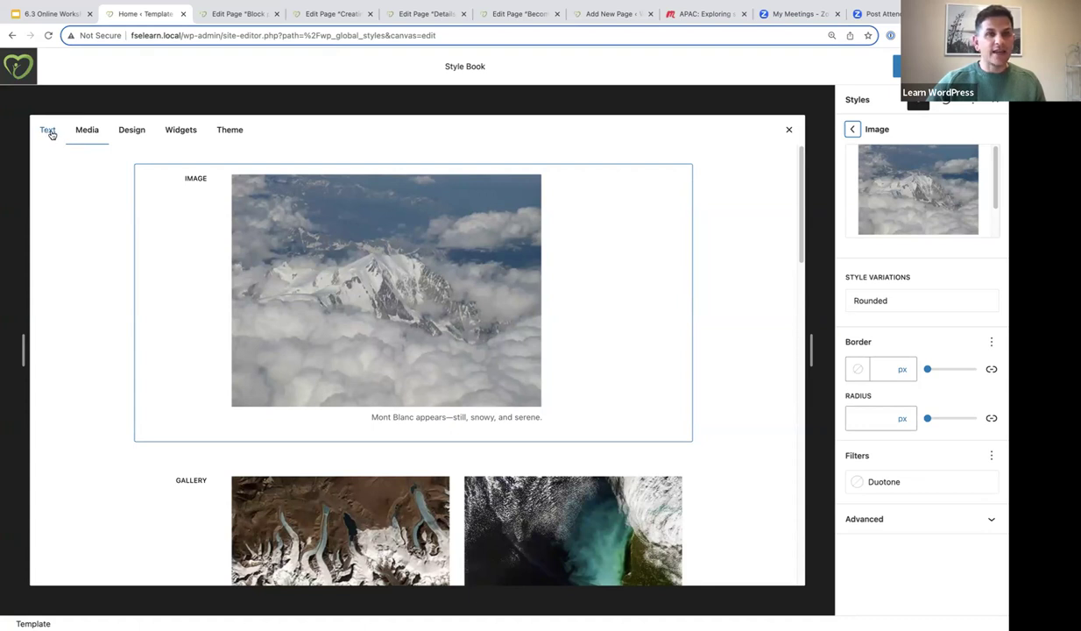
- Examine the Gallery and Cover block styles among the Style Book's media examples, and leave the Style Book
scroll(395, 254, "down", 2)
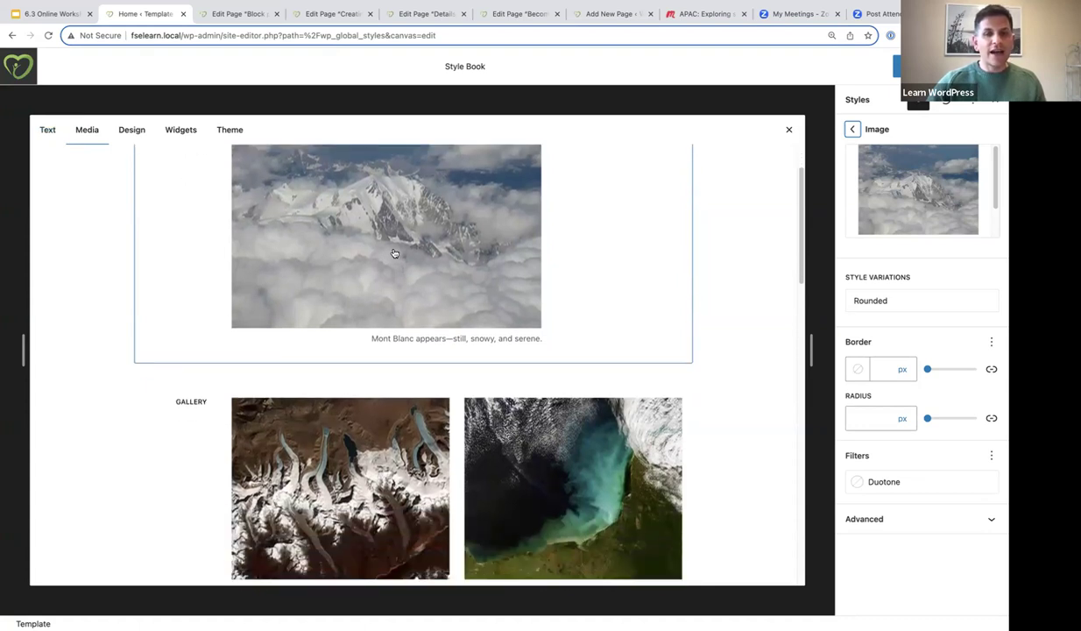
scroll(394, 253, "down", 2)
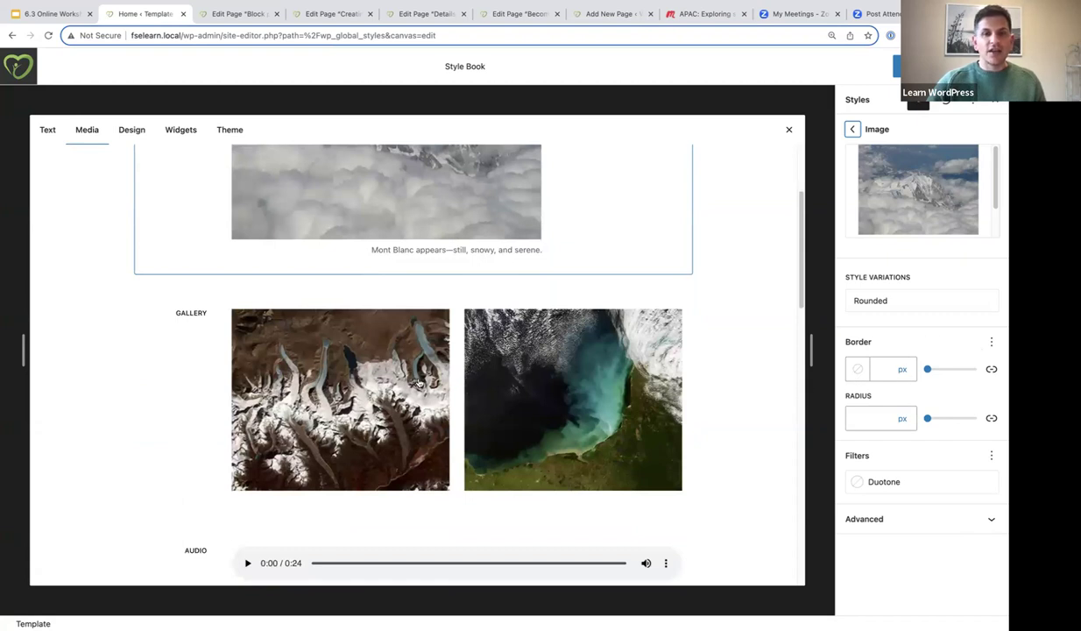
left_click(198, 380)
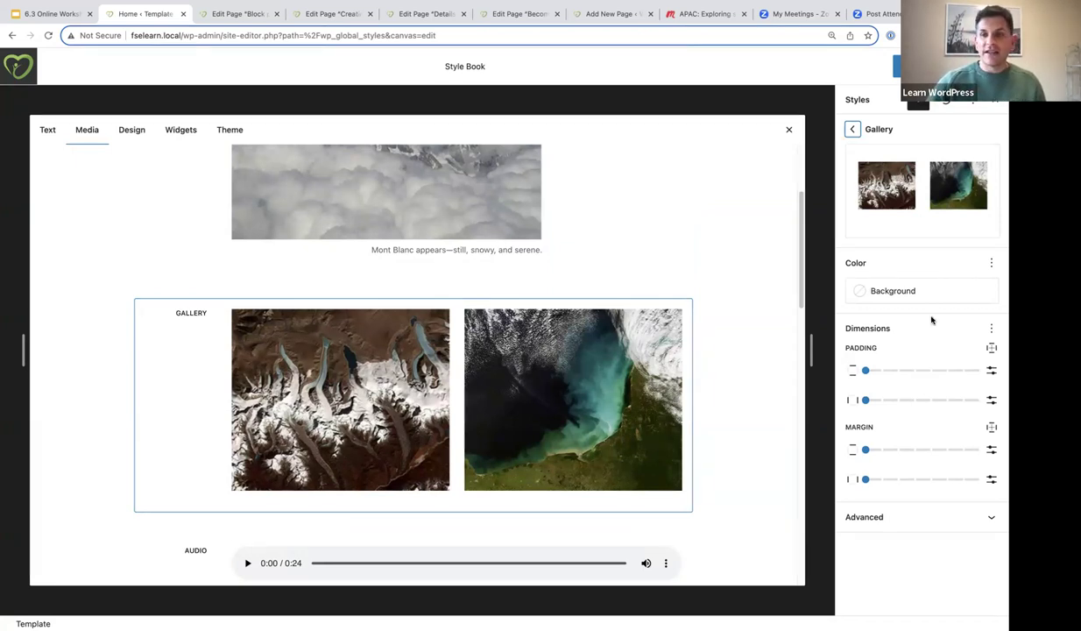
scroll(315, 447, "down", 5)
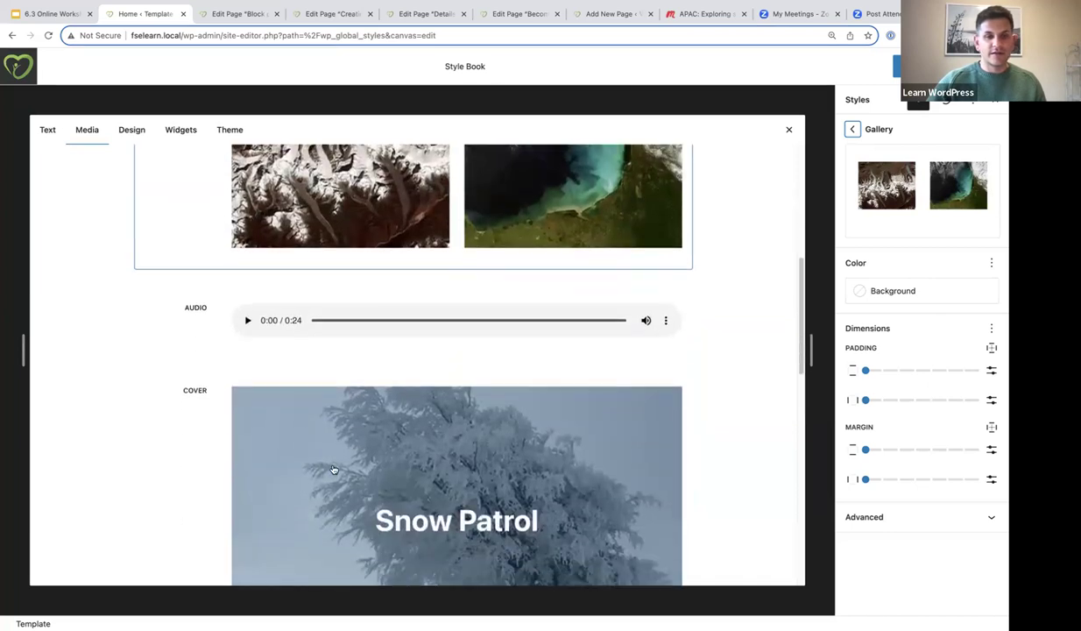
left_click(315, 447)
scroll(611, 453, "down", 2)
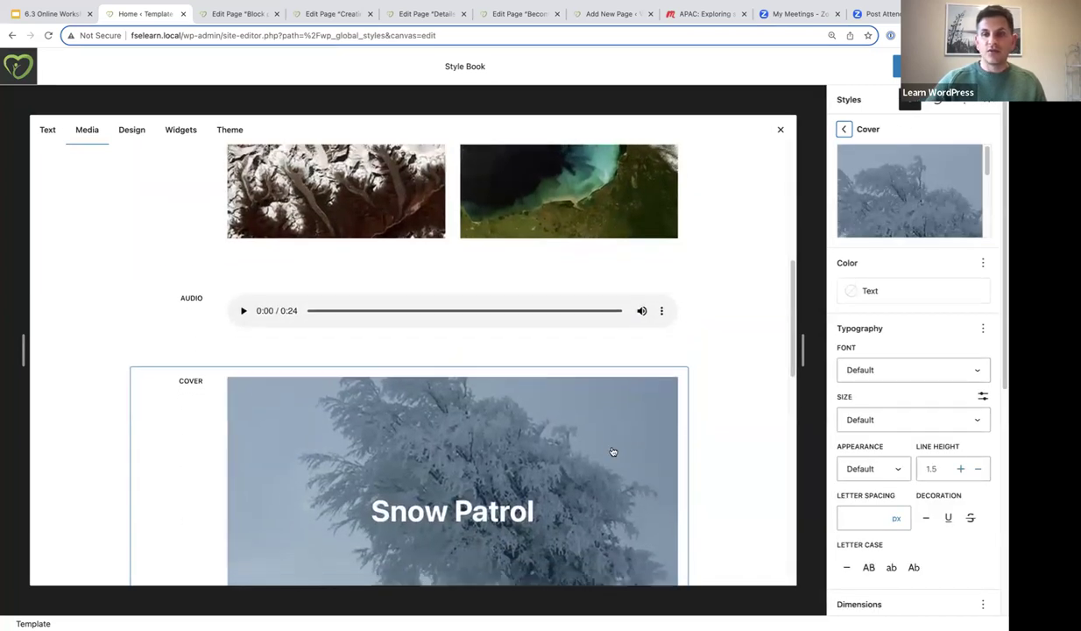
scroll(613, 452, "up", 10)
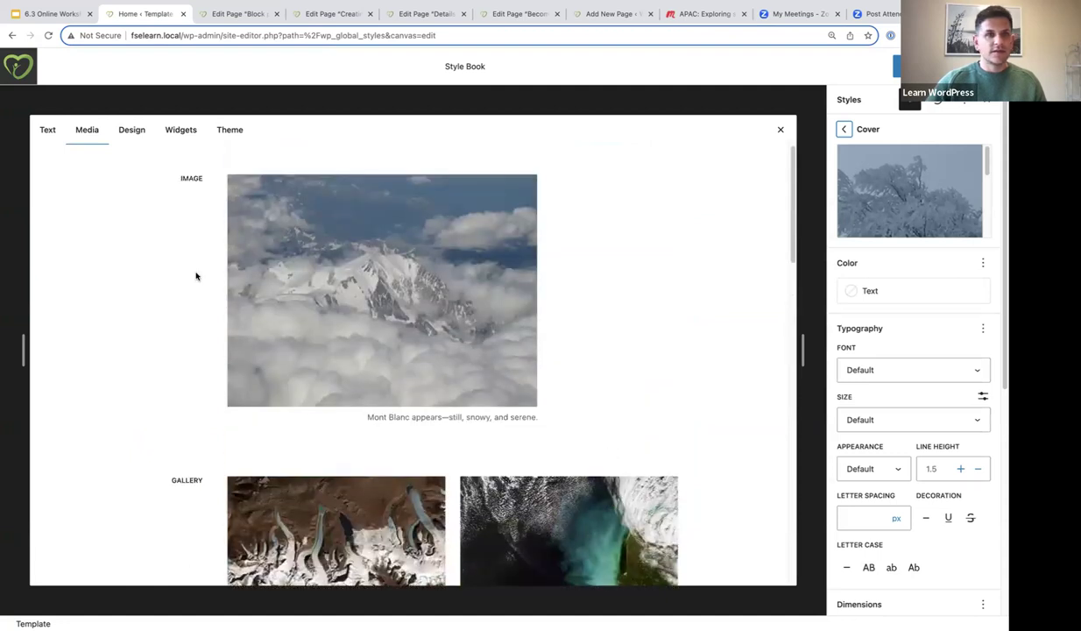
left_click(19, 68)
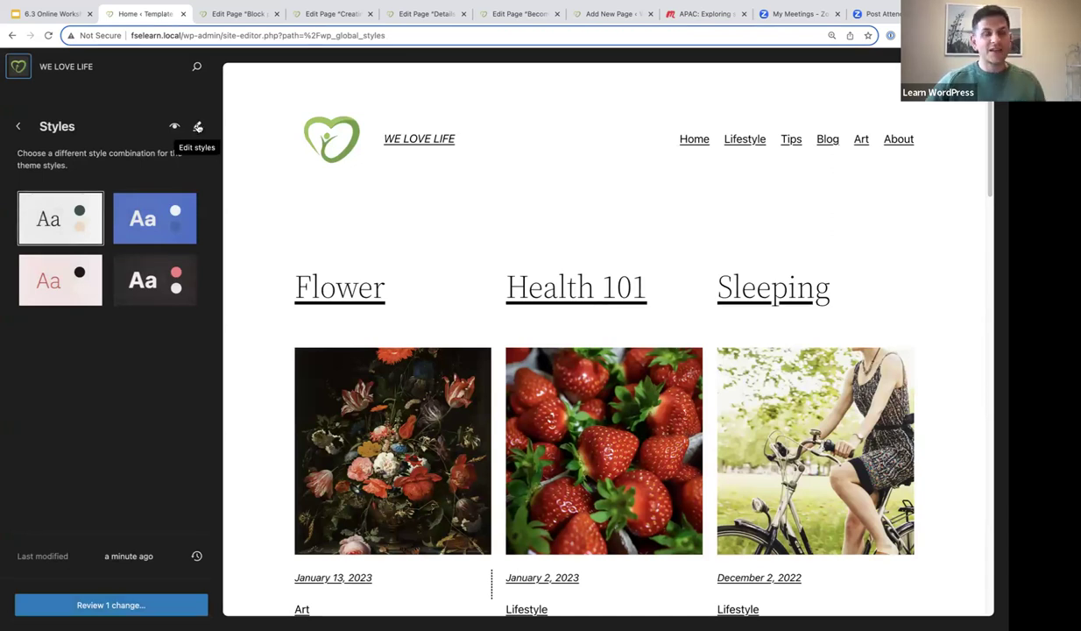
- View the site's global style editing options and return to the Design overview
left_click(197, 127)
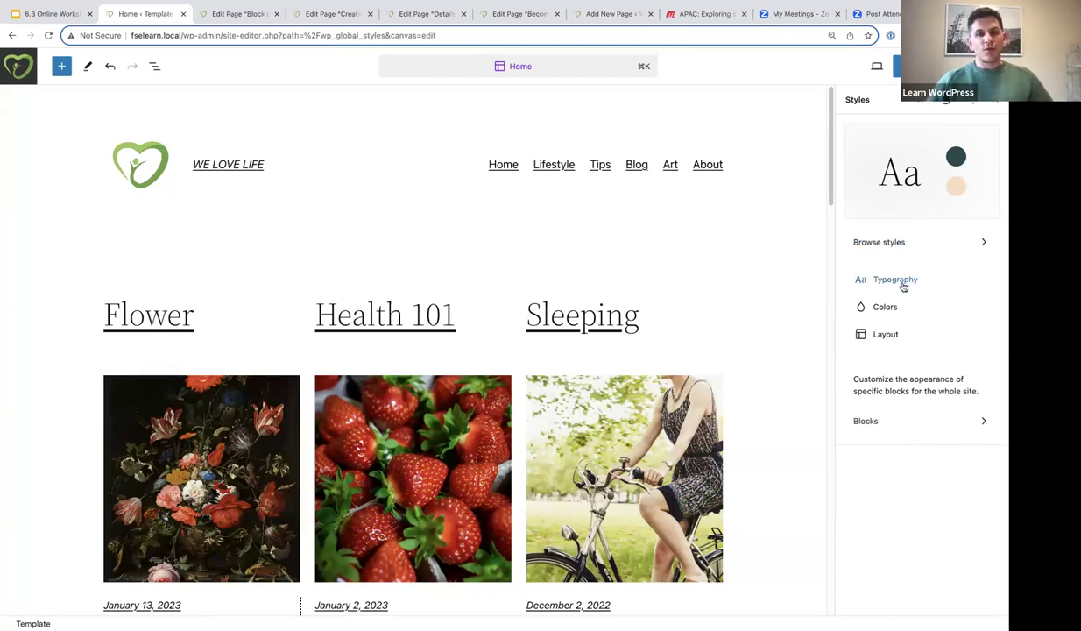
left_click(14, 66)
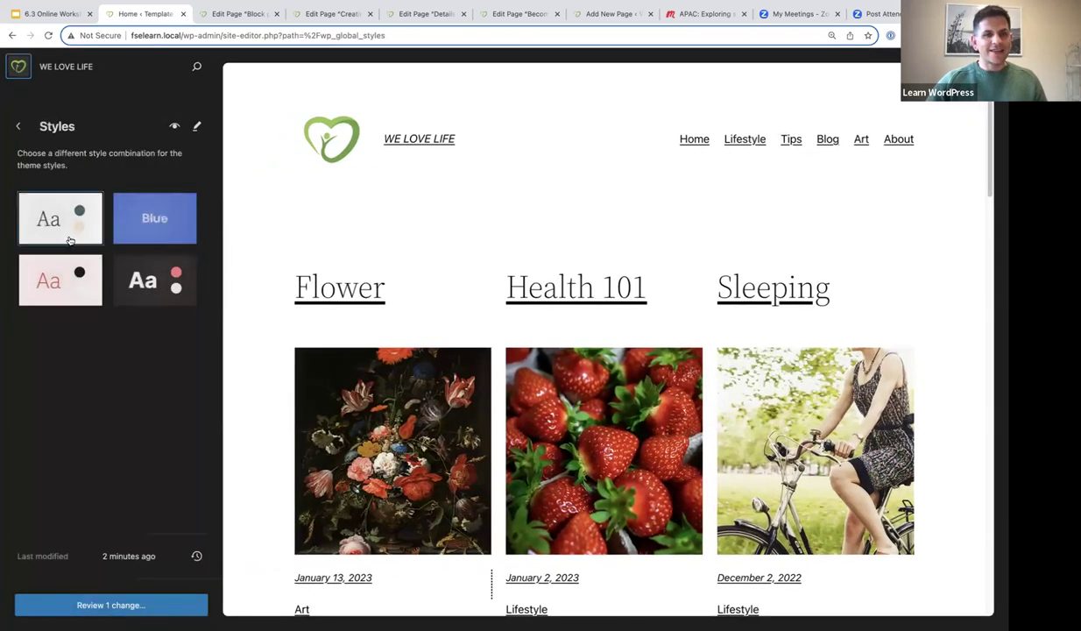
left_click(18, 128)
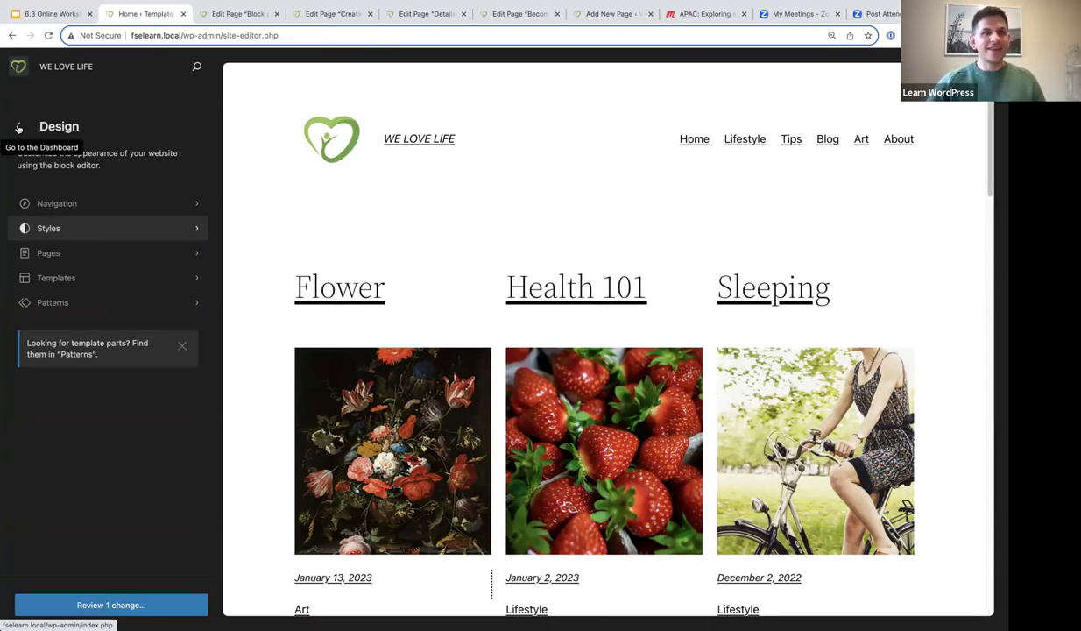
- Find the Nutrition page among the site's pages and open it for editing
left_click(73, 259)
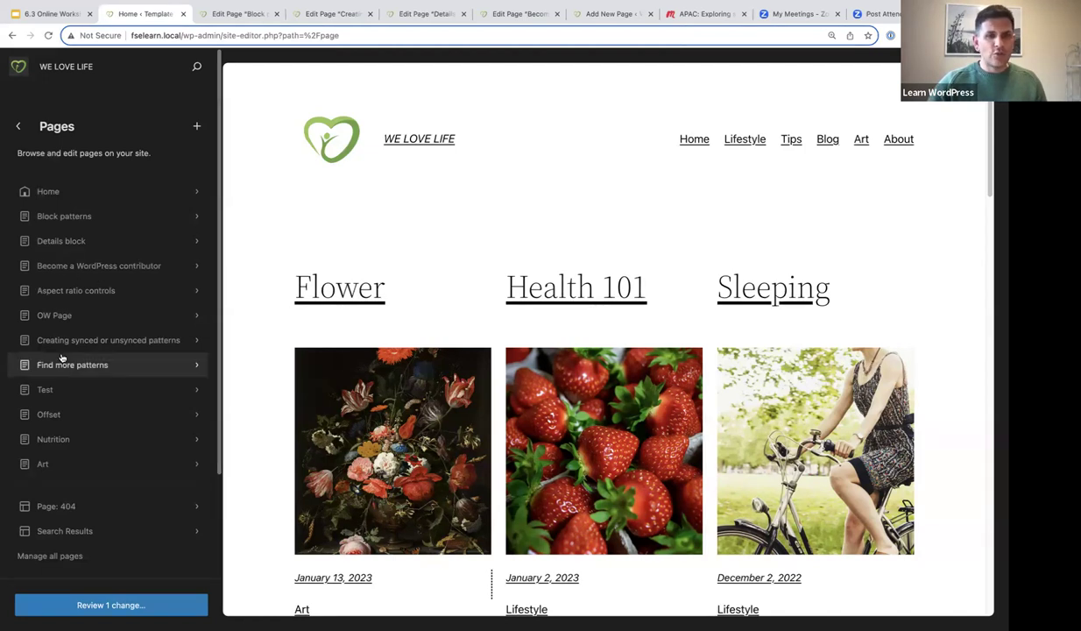
scroll(63, 359, "down", 2)
left_click(60, 384)
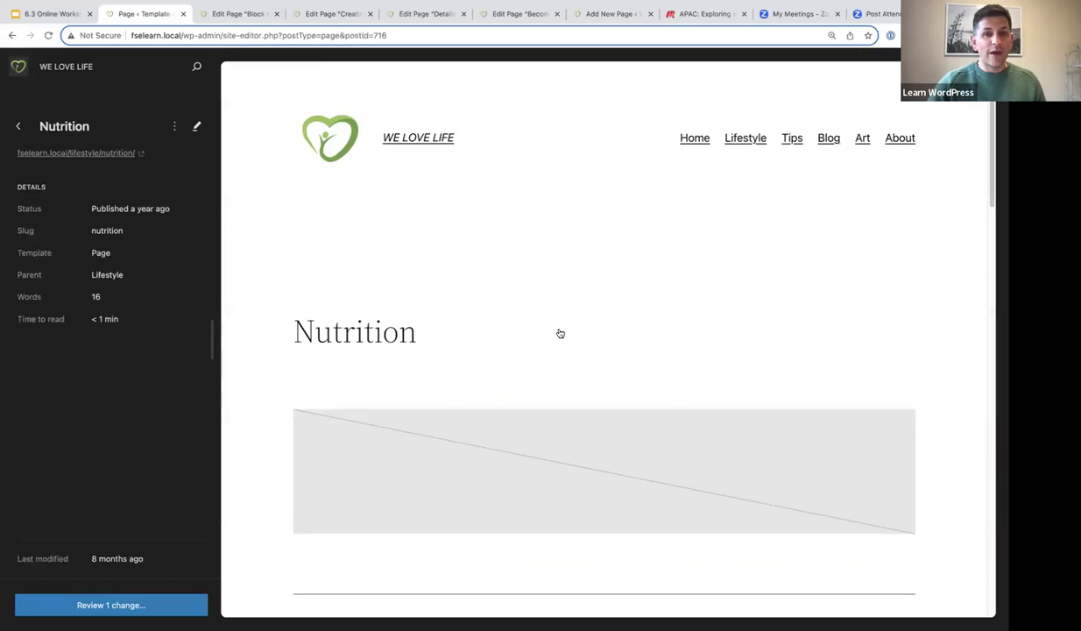
left_click(560, 332)
- Look through the Nutrition page's content in the editor and return to the list of pages
scroll(467, 323, "down", 3)
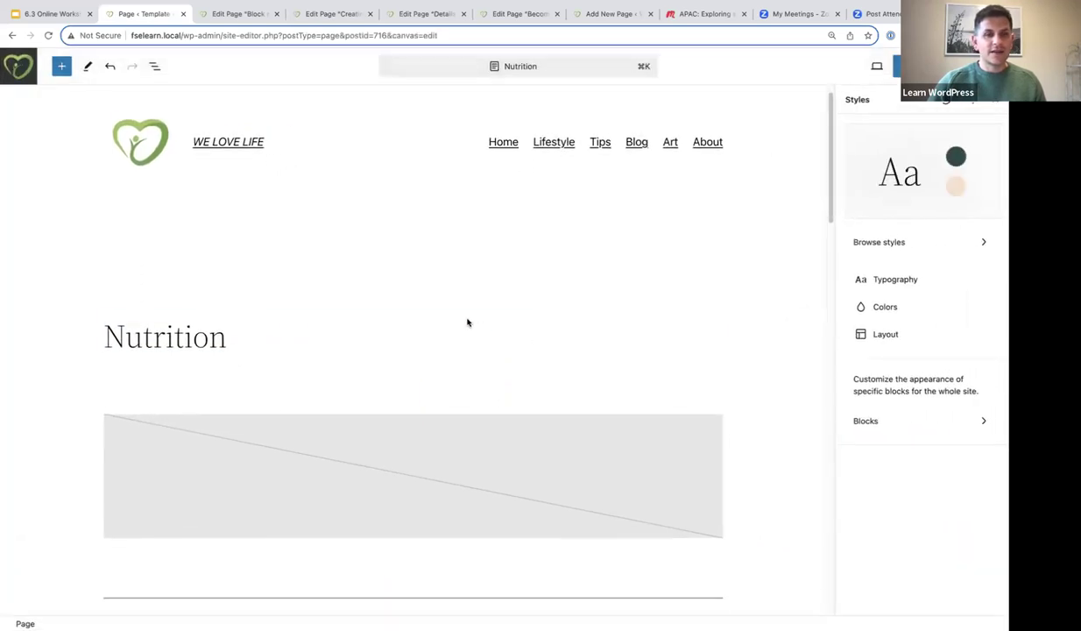
scroll(467, 322, "down", 5)
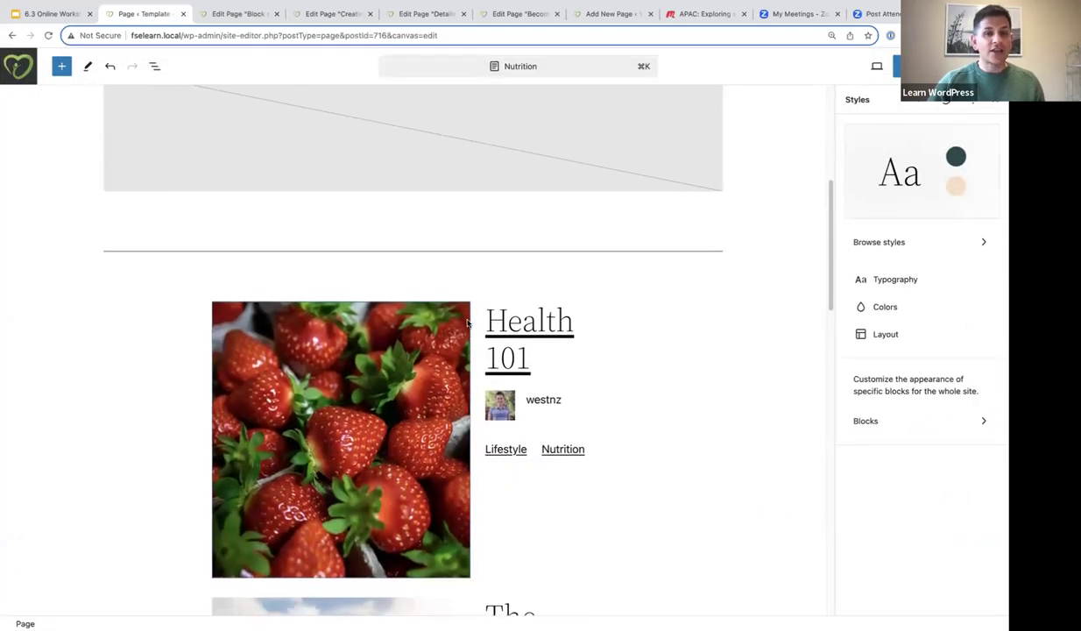
scroll(467, 322, "down", 2)
scroll(467, 323, "up", 8)
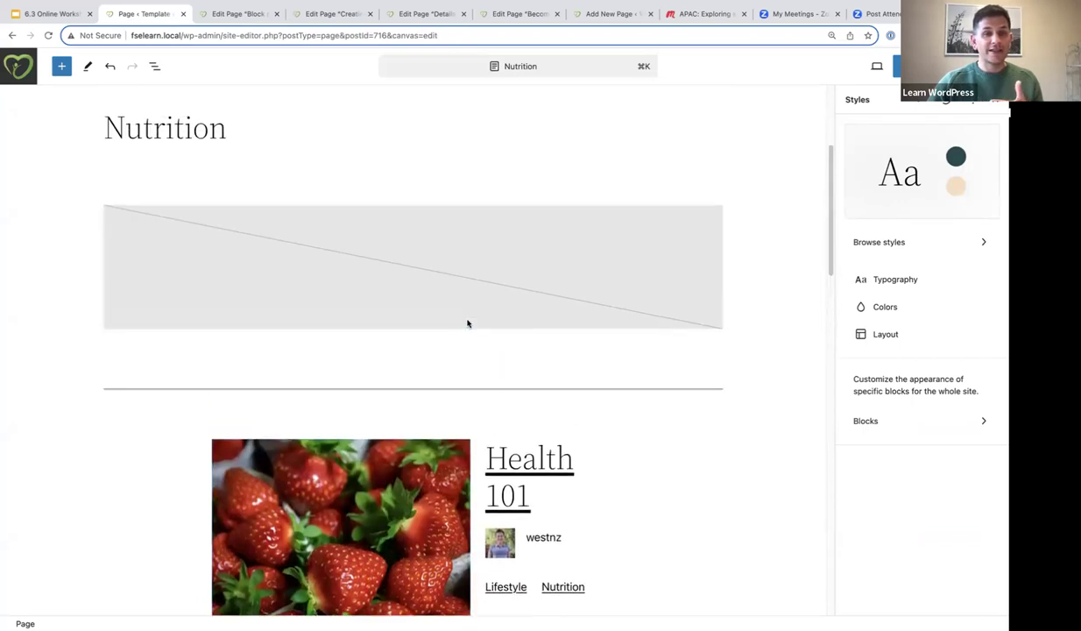
scroll(467, 323, "up", 1)
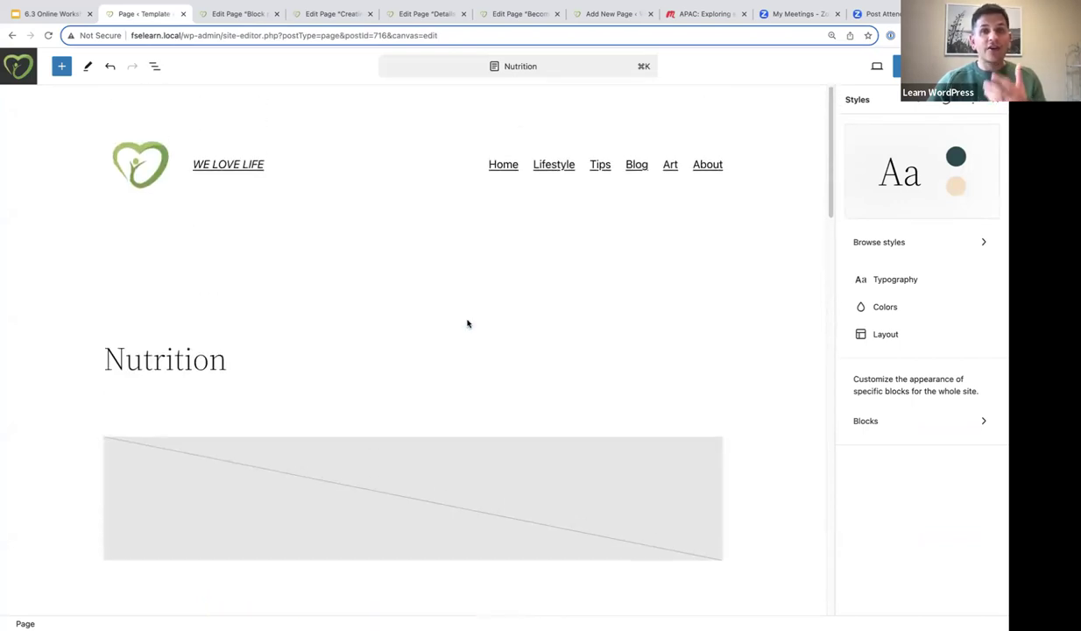
left_click(19, 68)
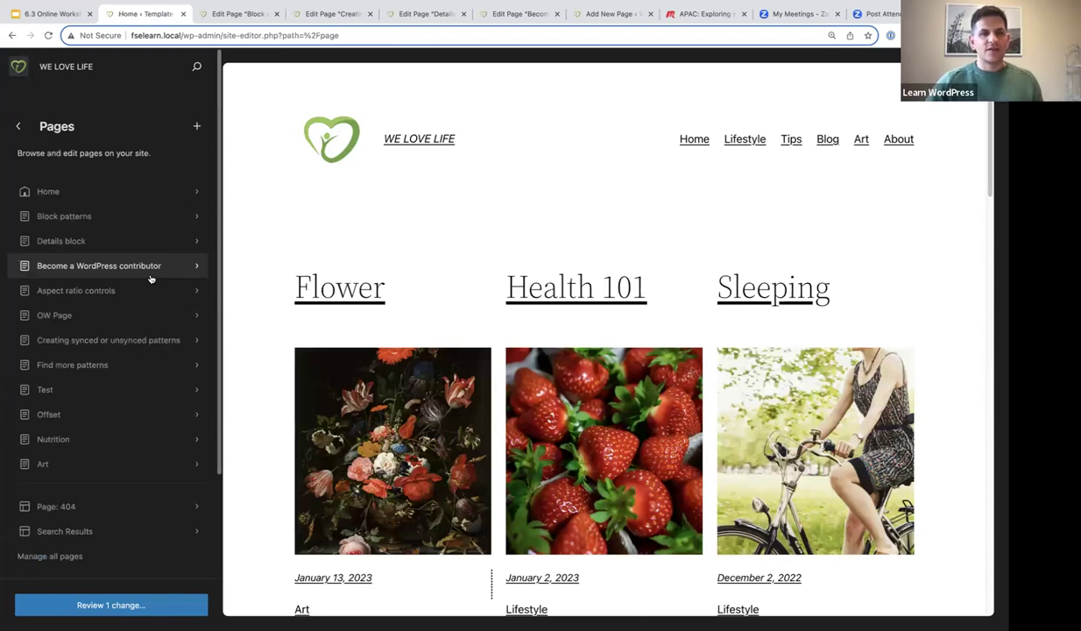
- Create a draft page titled "New page for OW"
left_click(197, 129)
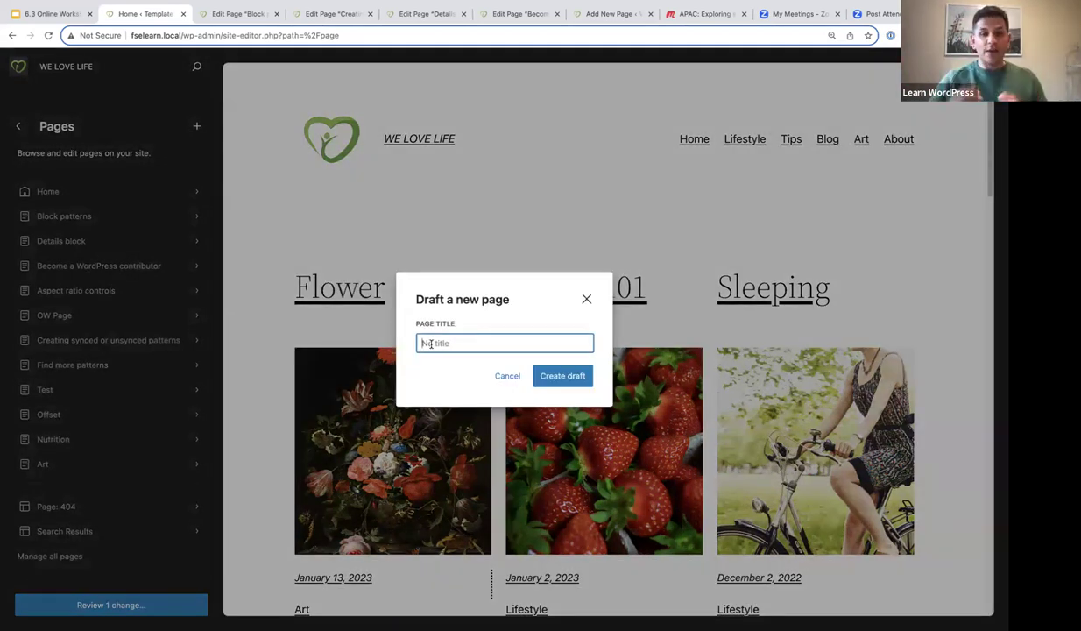
type("New p")
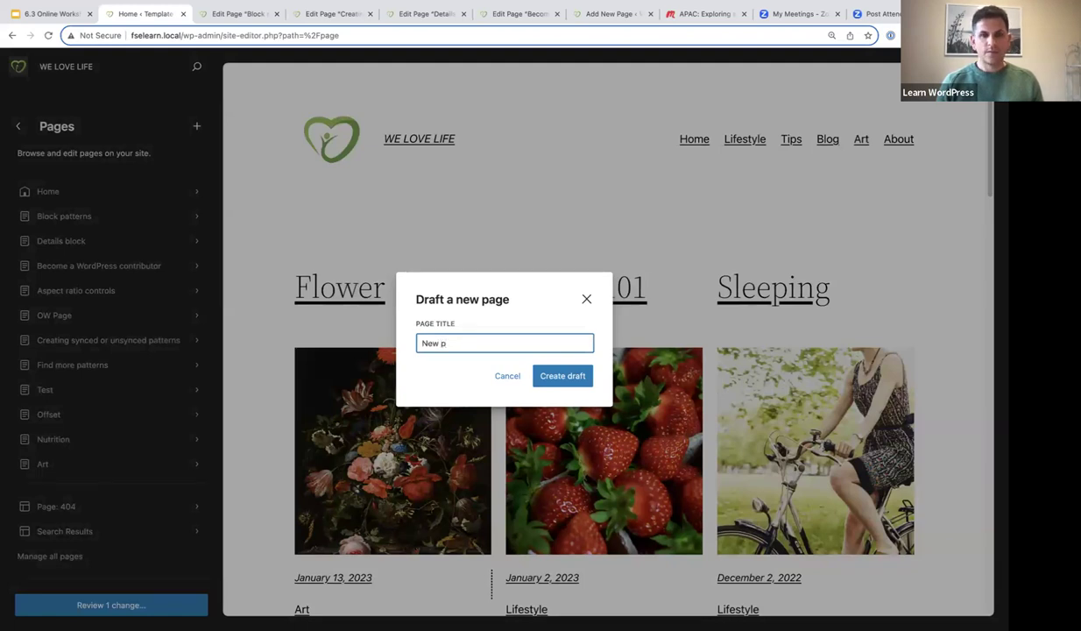
type("age for OW")
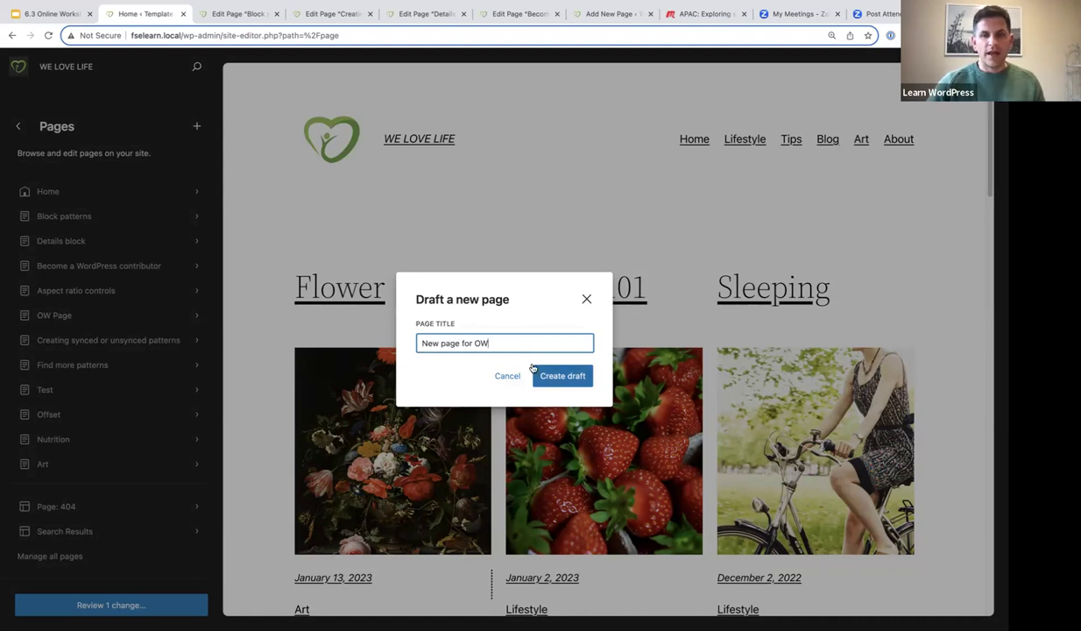
left_click(563, 376)
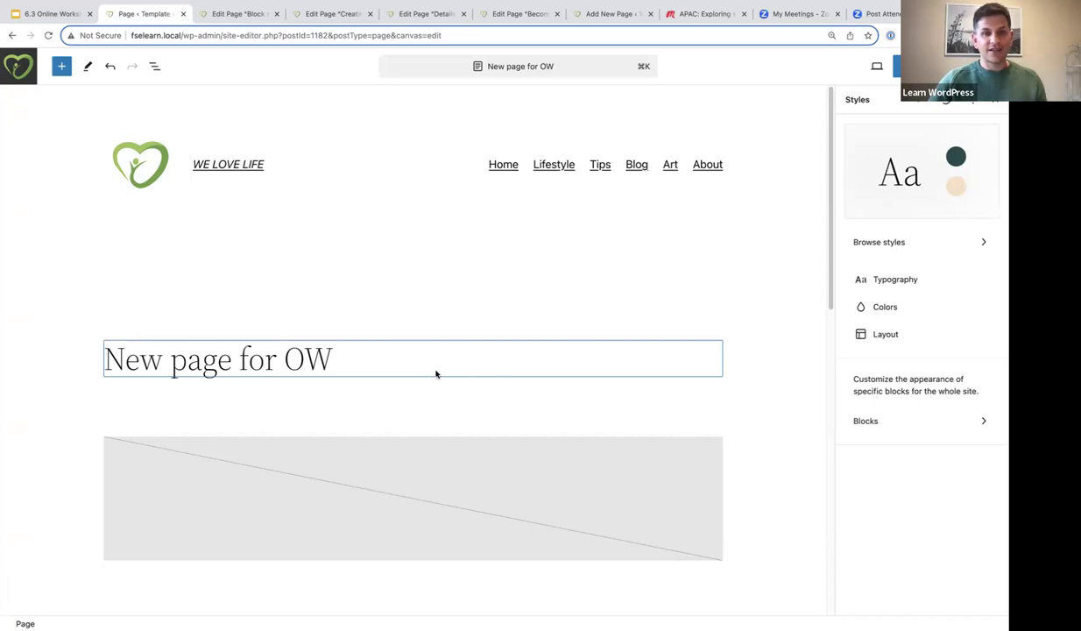
- Show the page's List View and enter "Add content" in the empty paragraph of the post content
scroll(435, 374, "down", 5)
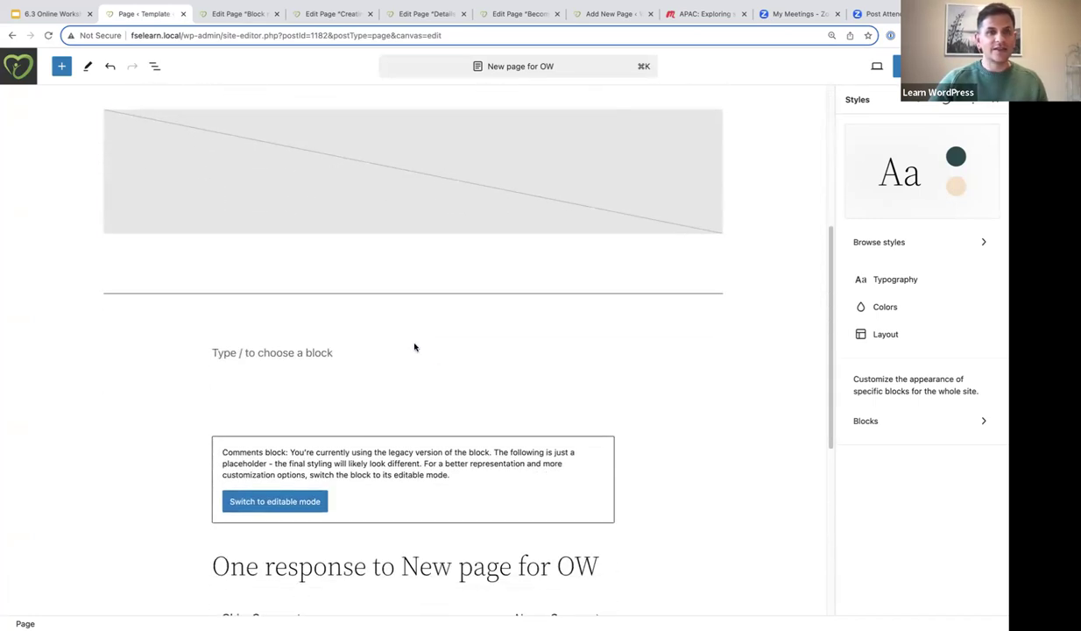
left_click(153, 67)
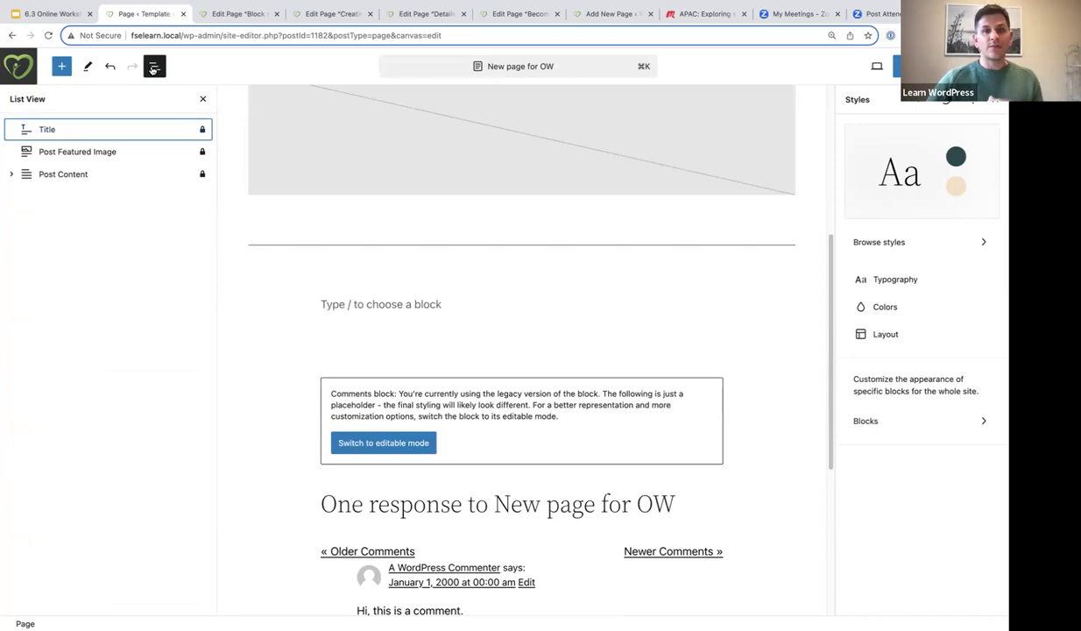
left_click(77, 176)
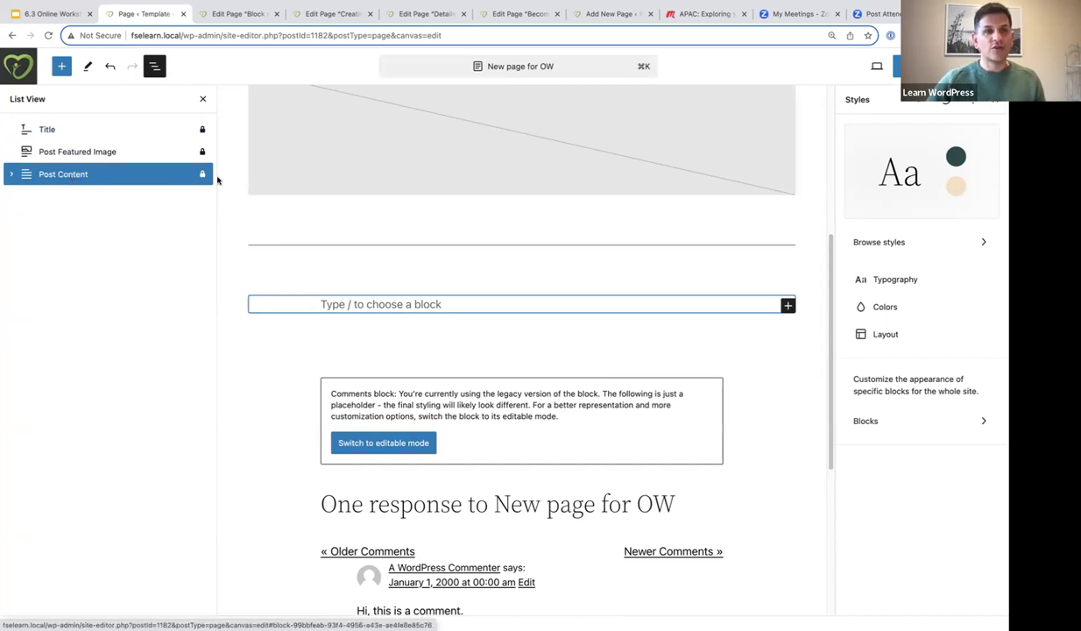
left_click(333, 307)
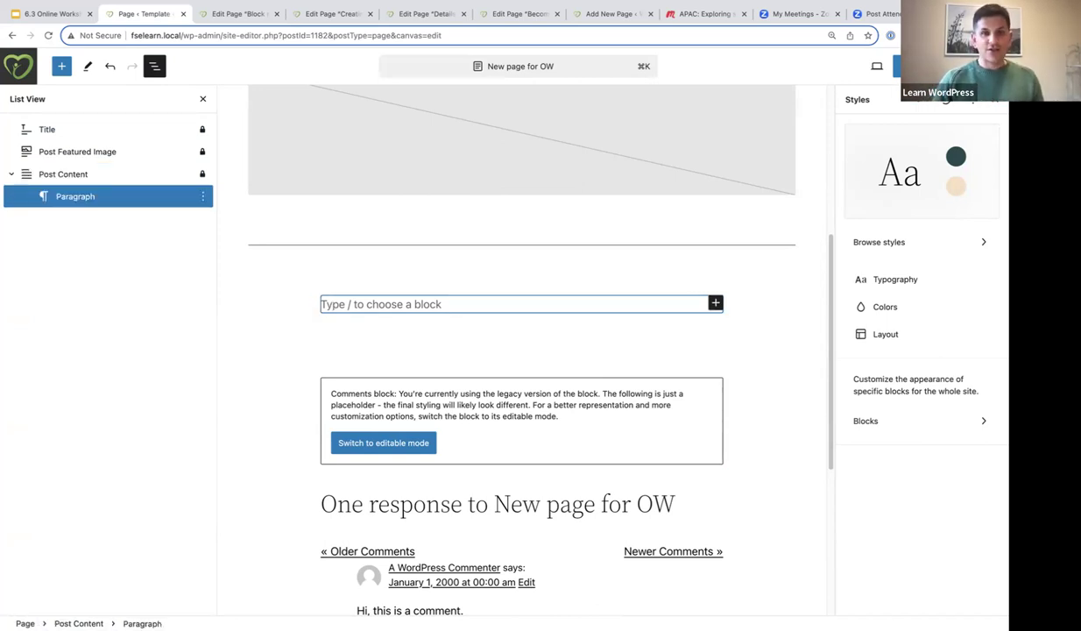
type("Add content")
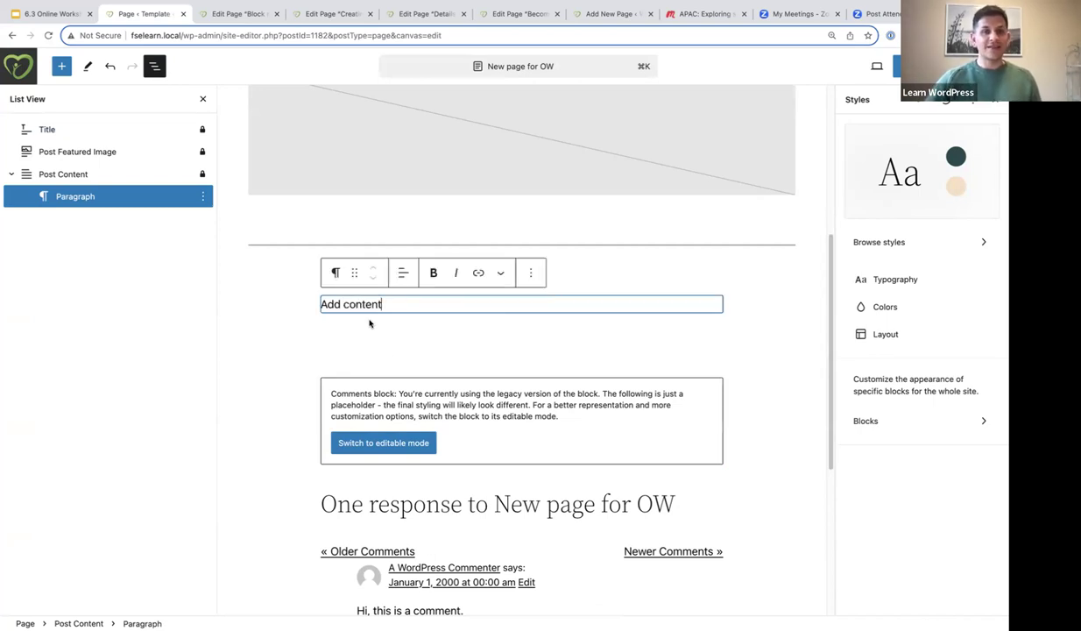
- Try to select the site header from the page, and look over the template areas around the page content
scroll(369, 324, "up", 5)
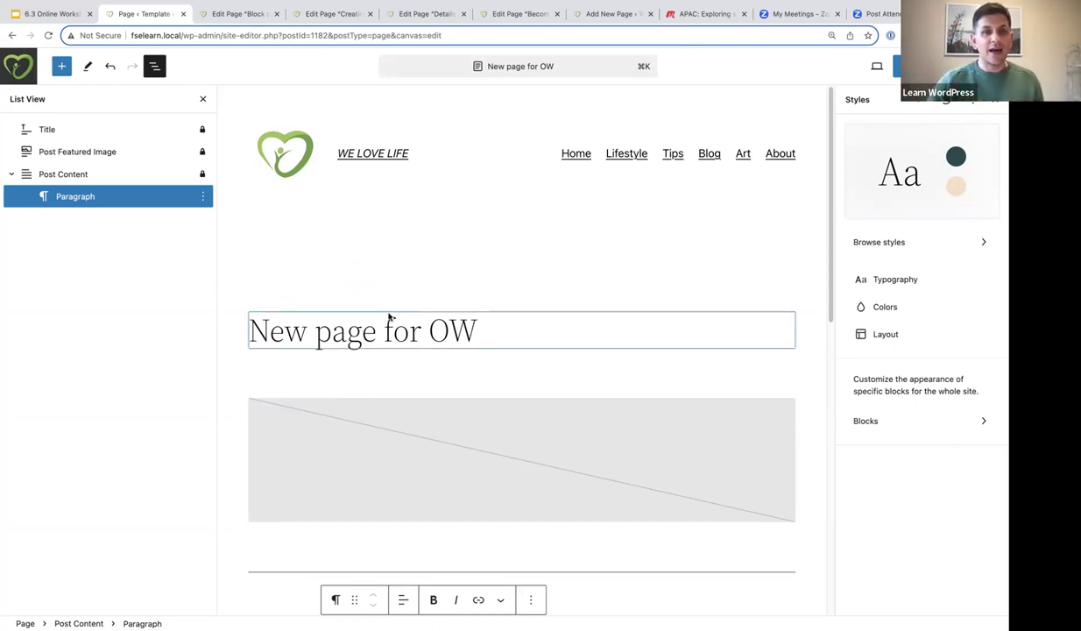
scroll(471, 424, "down", 2)
scroll(371, 348, "down", 5)
scroll(393, 335, "up", 7)
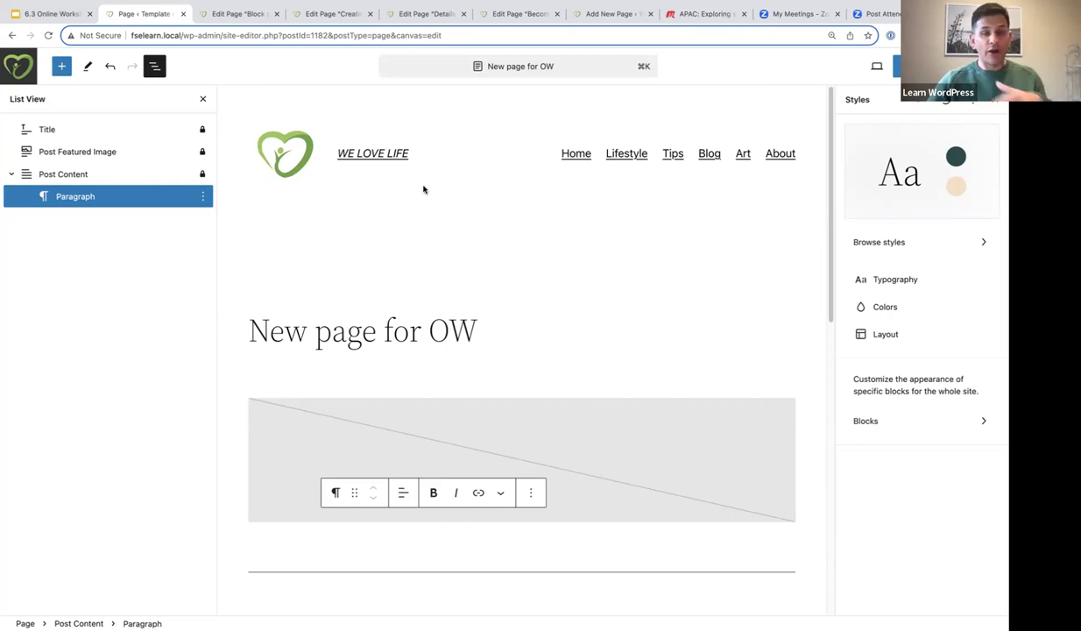
left_click(436, 148)
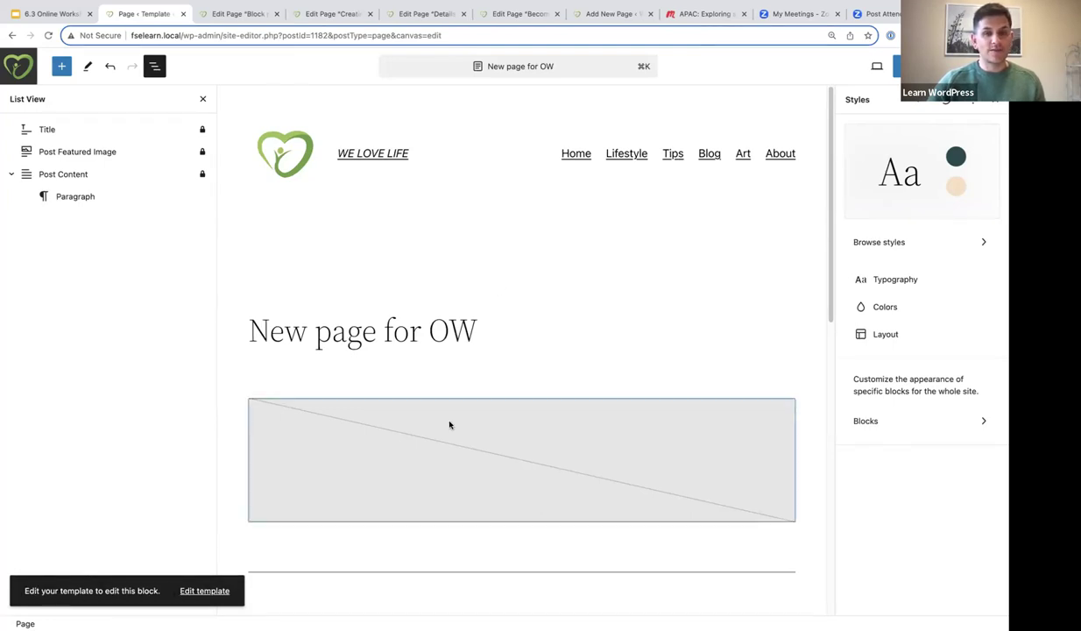
scroll(513, 266, "down", 10)
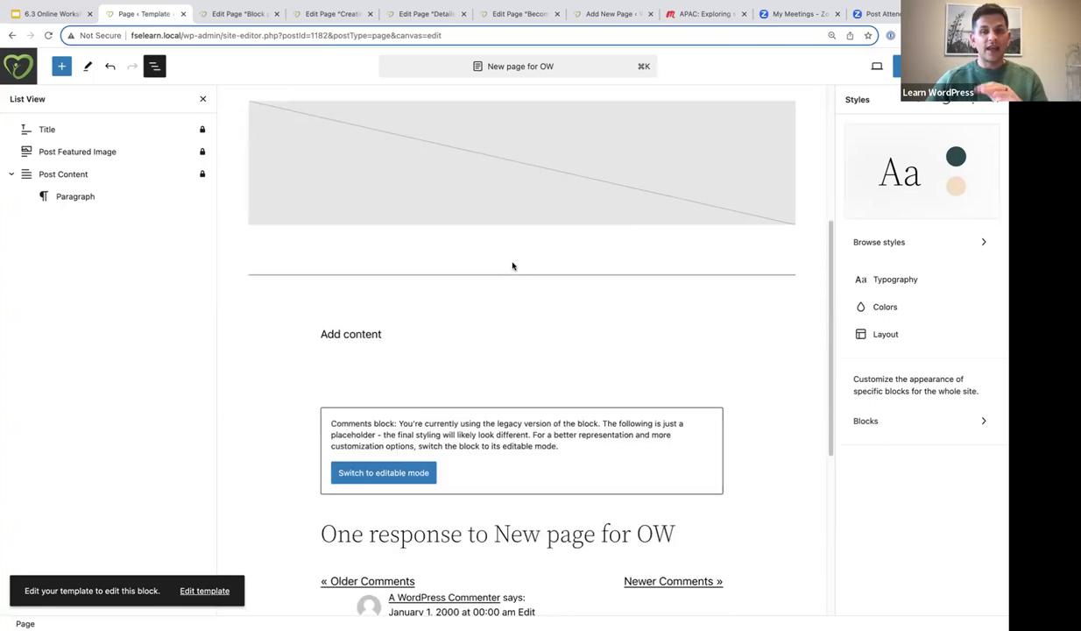
scroll(513, 266, "down", 3)
scroll(516, 385, "up", 12)
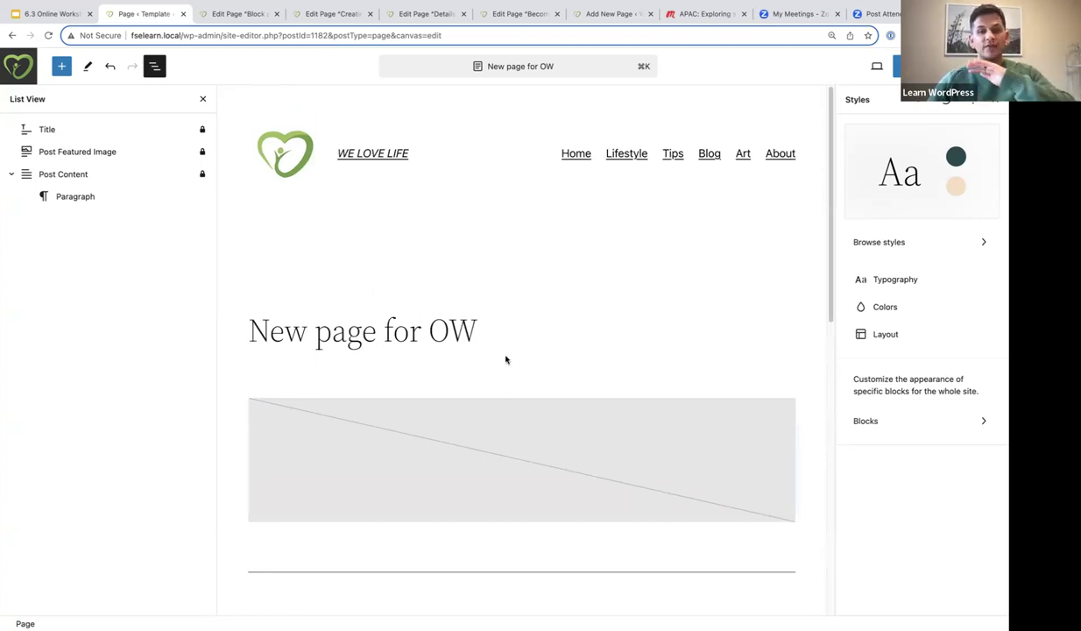
- Select the page's title and its featured image placeholder in turn to inspect the editable page blocks
left_click(385, 331)
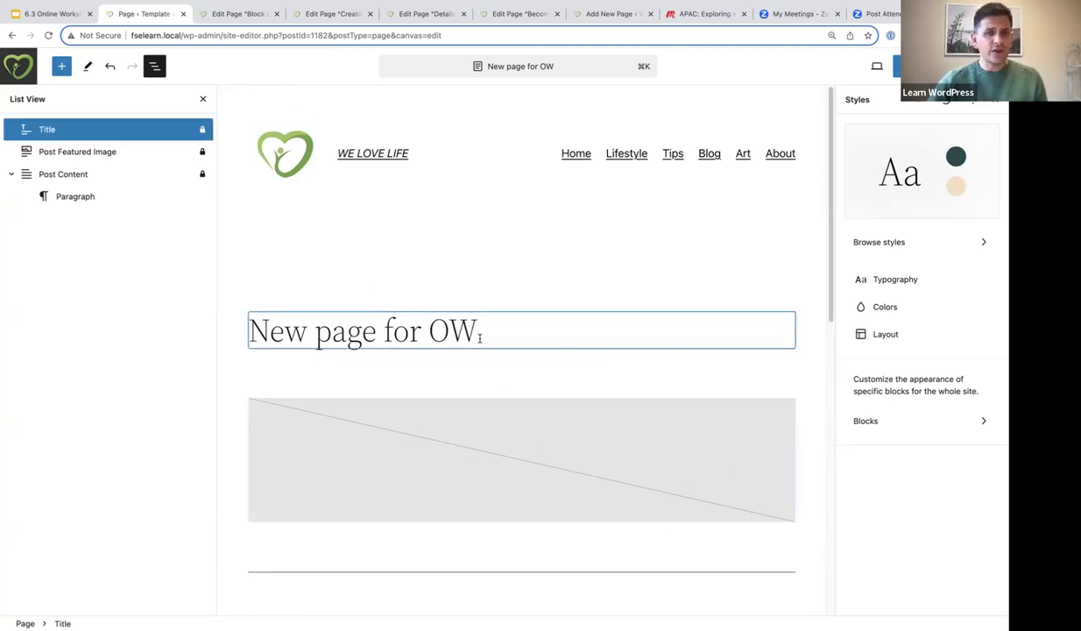
scroll(429, 359, "down", 2)
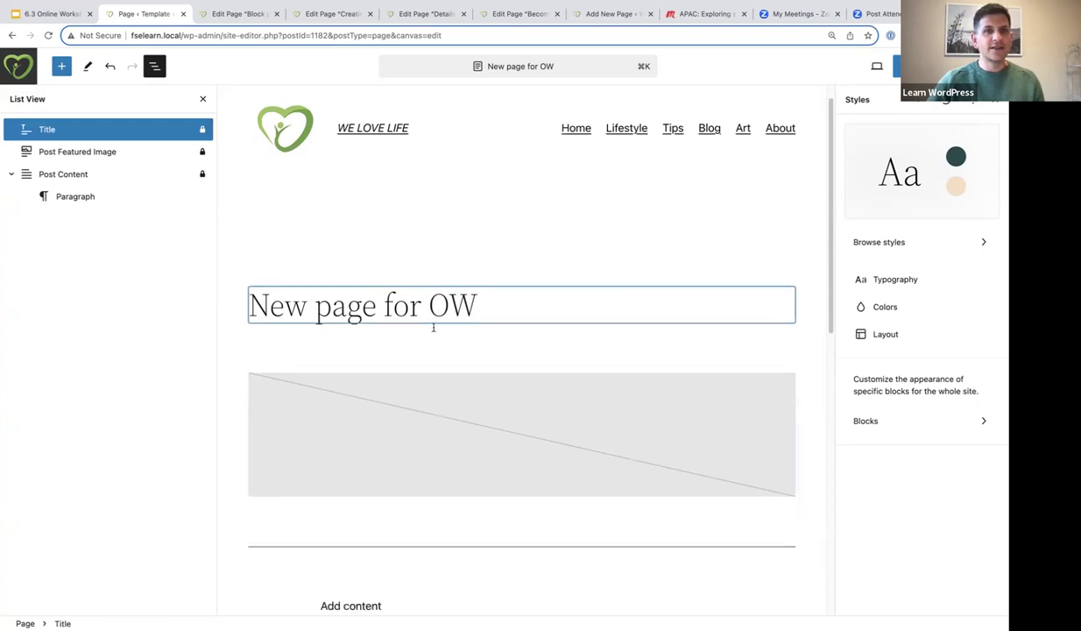
left_click(429, 364)
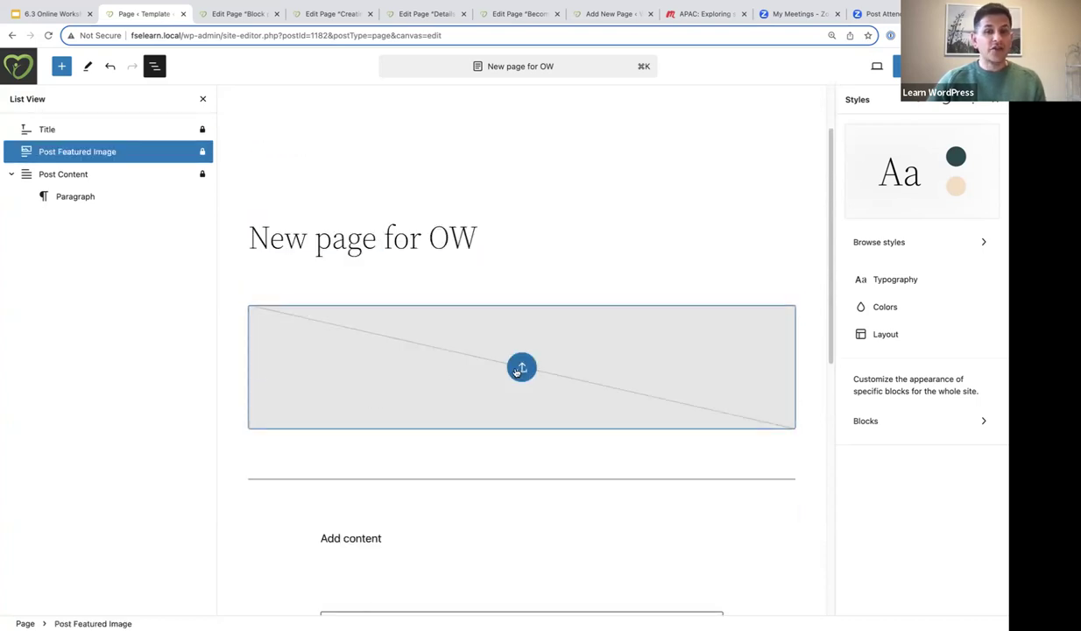
scroll(412, 355, "down", 4)
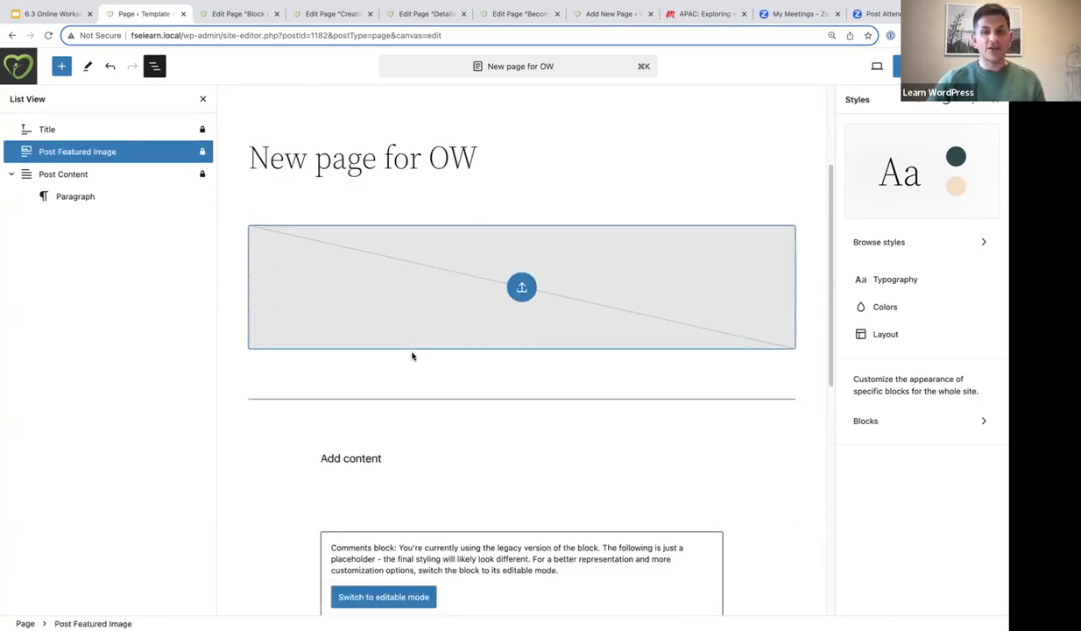
- Select the "Add content" paragraph, and try to select the comments area below it from the page
scroll(377, 315, "down", 1)
left_click(355, 278)
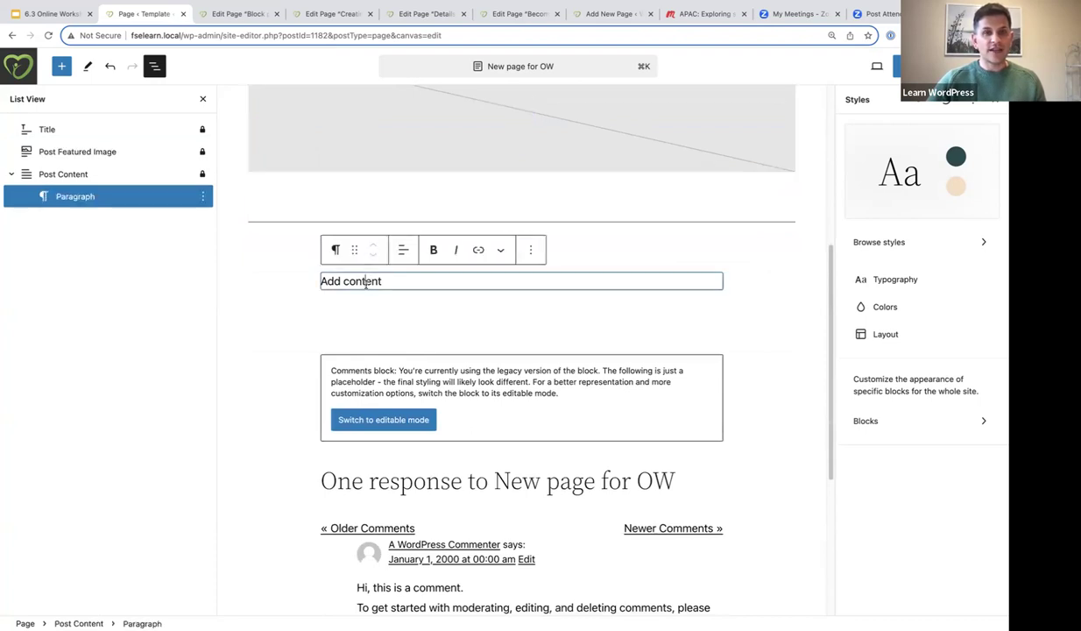
scroll(442, 323, "down", 3)
left_click(404, 357)
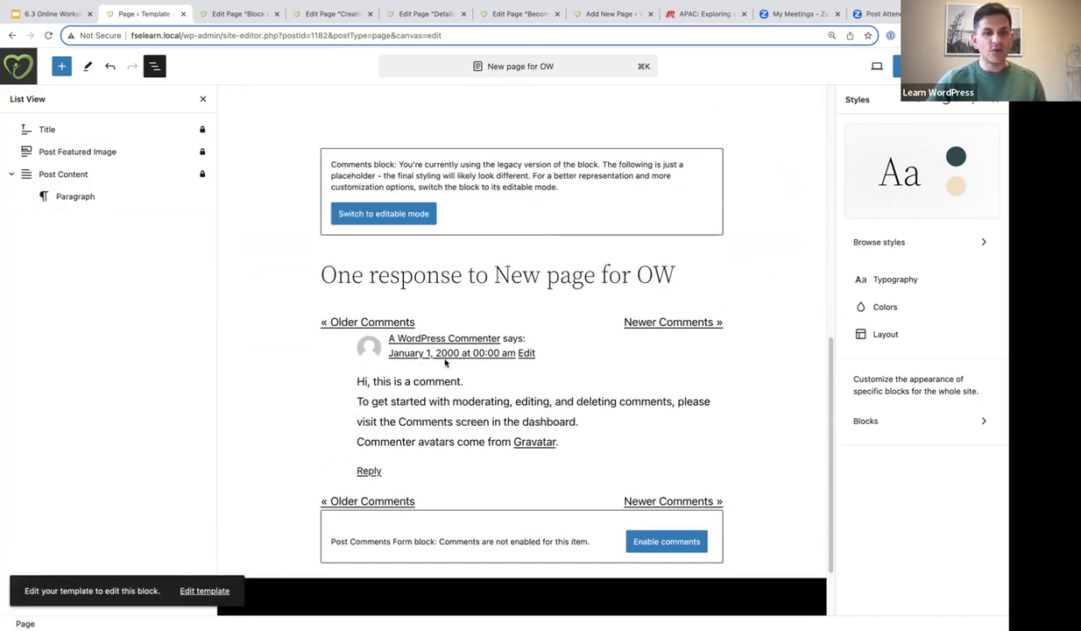
scroll(408, 362, "down", 1)
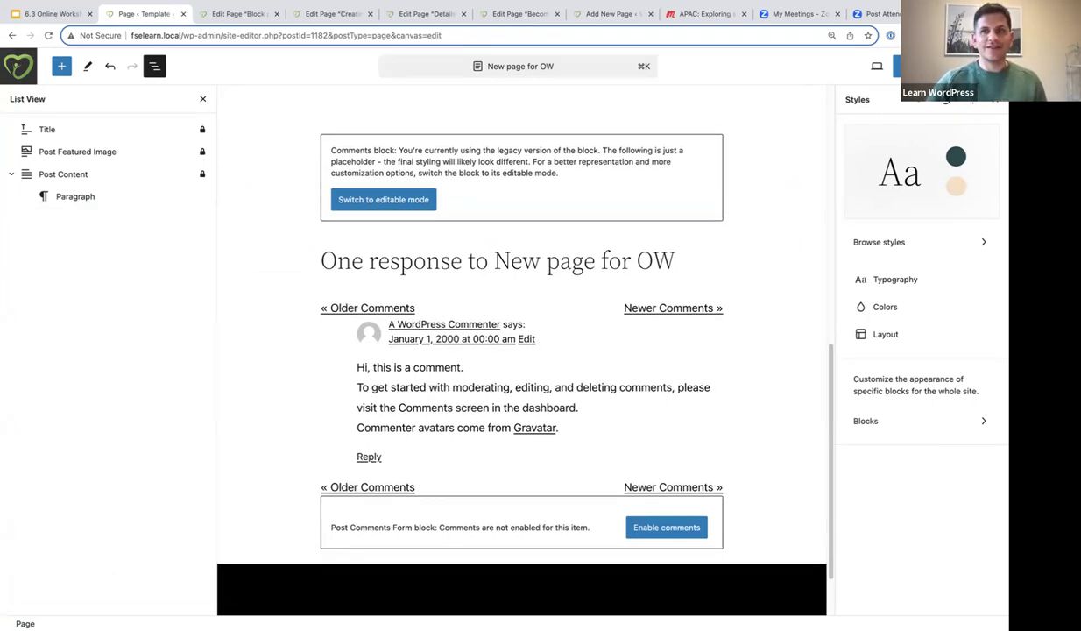
- Show the page's settings and start editing the Page template it uses
left_click(908, 75)
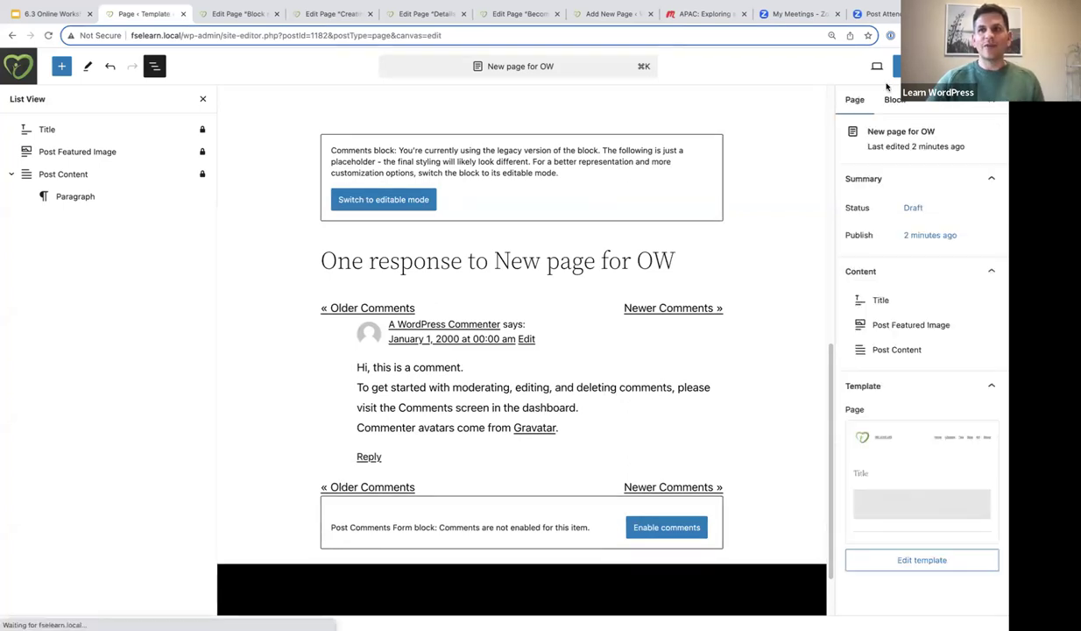
scroll(776, 189, "down", 2)
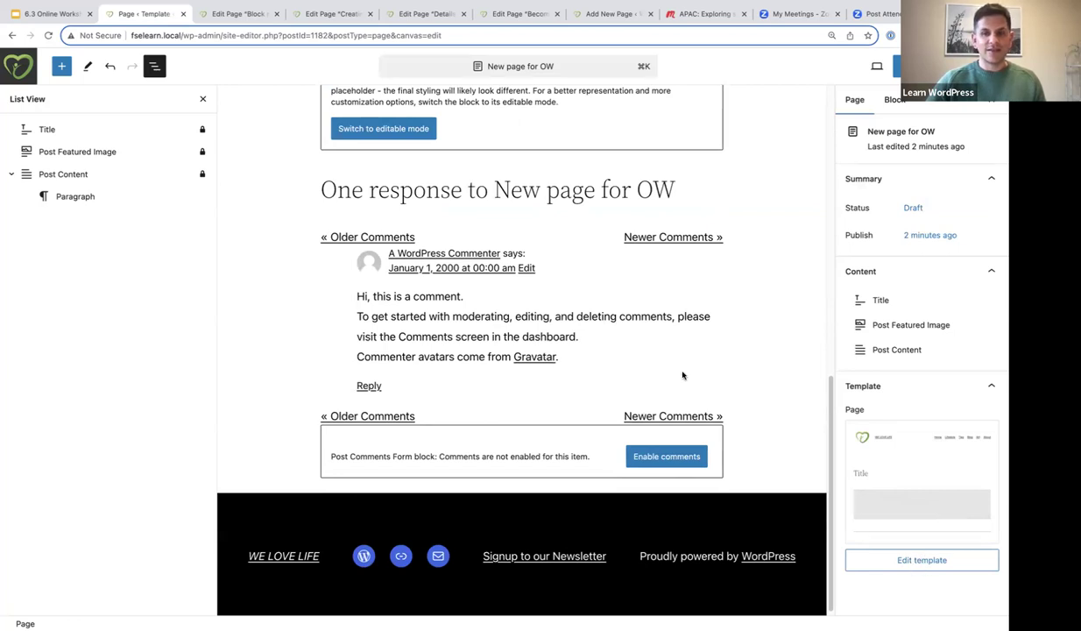
scroll(676, 368, "up", 10)
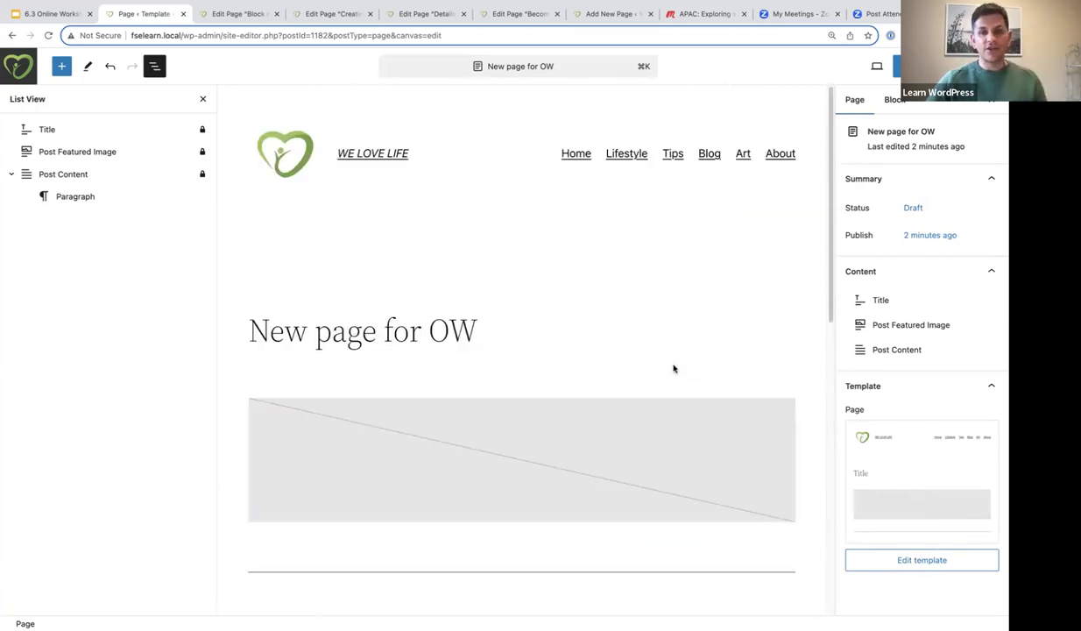
scroll(674, 368, "down", 5)
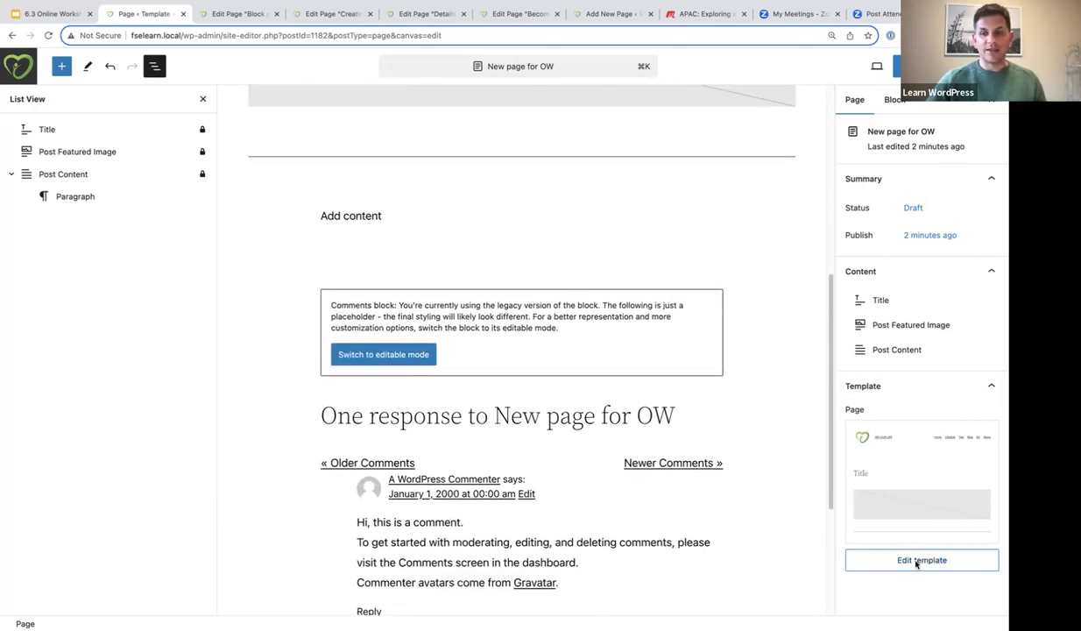
left_click(917, 561)
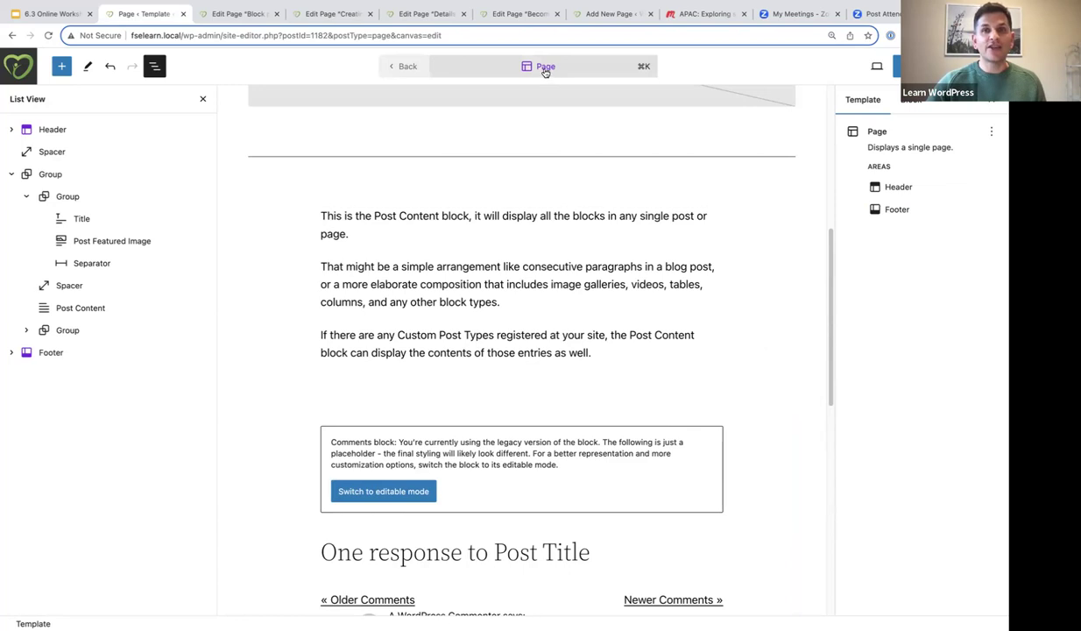
- Select the Post Content block in the template, and look over the whole template from header to footer
scroll(583, 298, "up", 5)
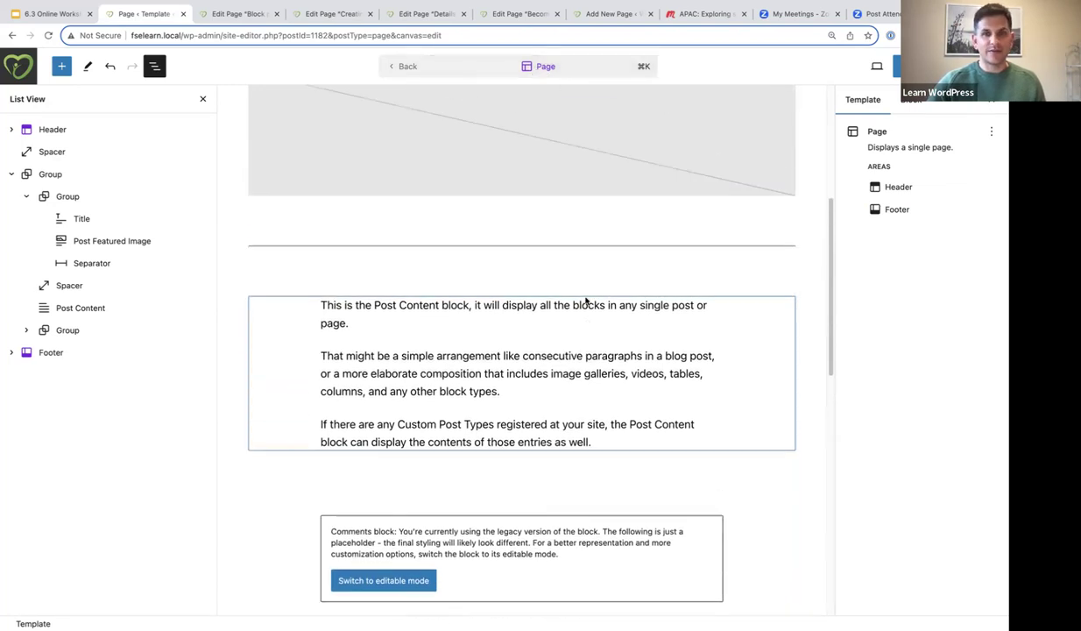
scroll(584, 305, "down", 3)
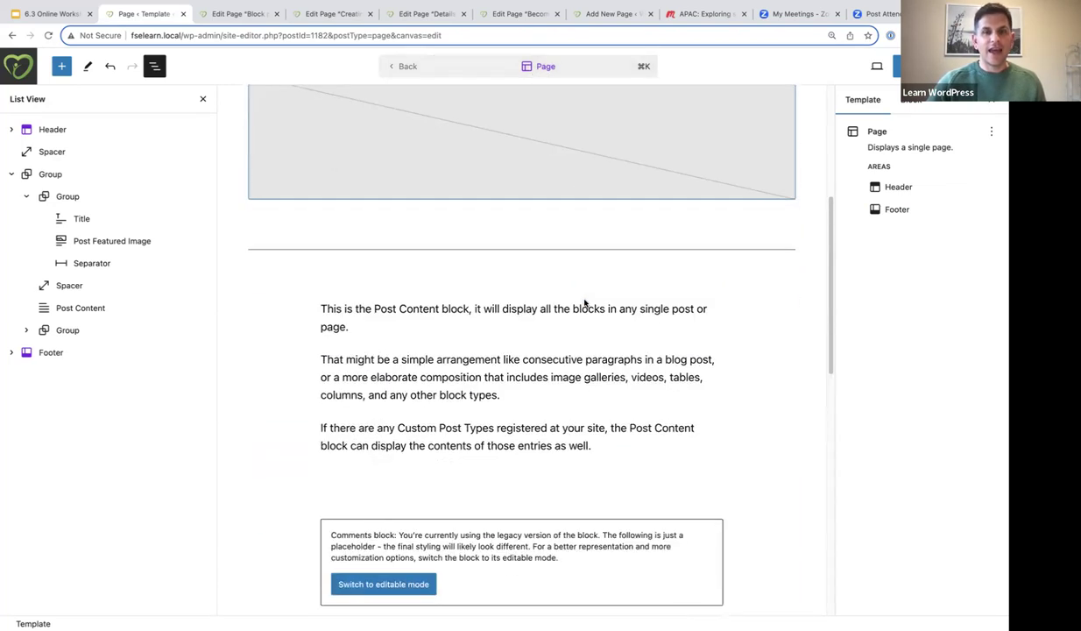
left_click(443, 335)
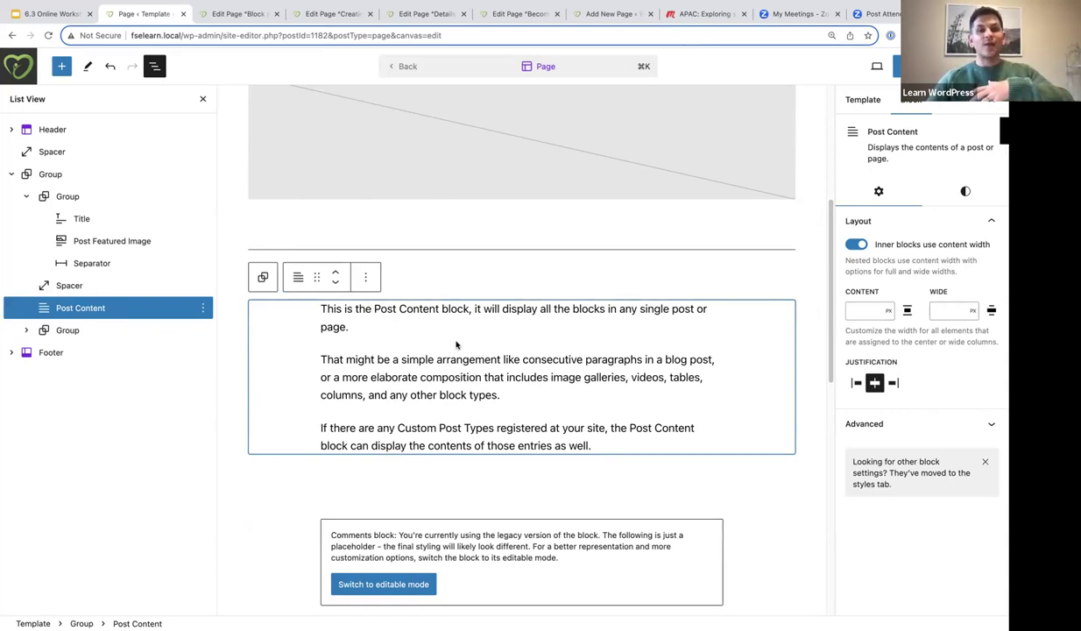
scroll(481, 364, "up", 3)
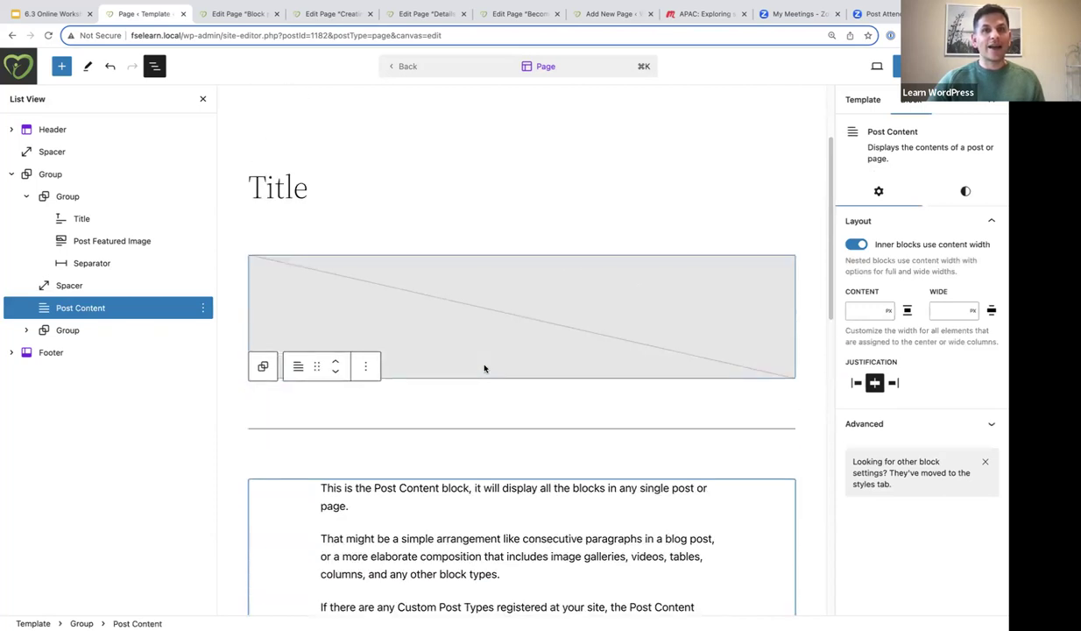
scroll(484, 367, "up", 2)
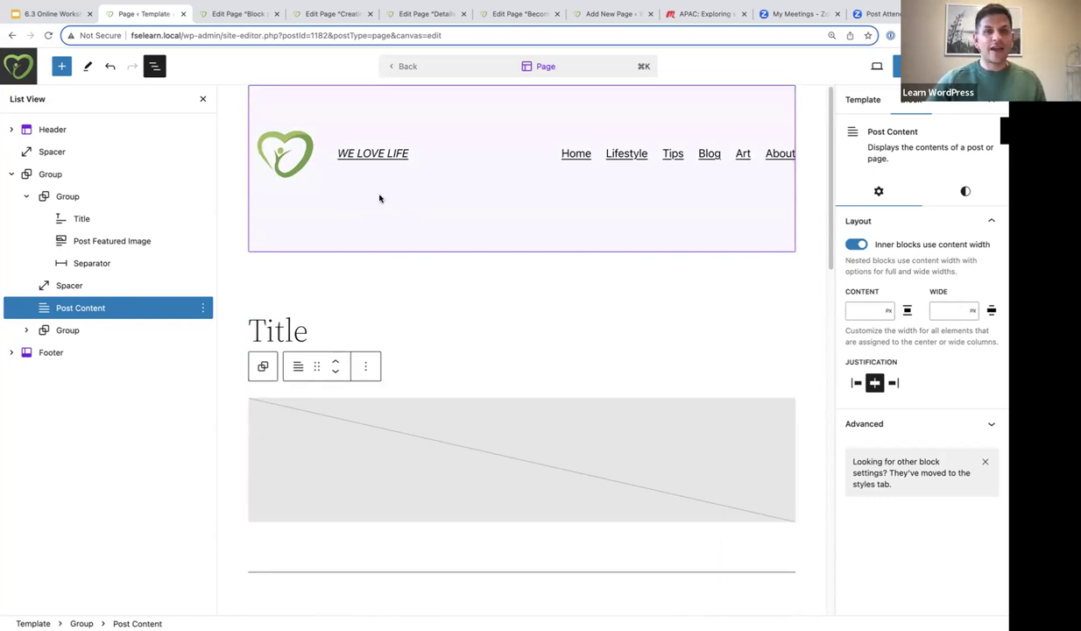
scroll(397, 221, "down", 10)
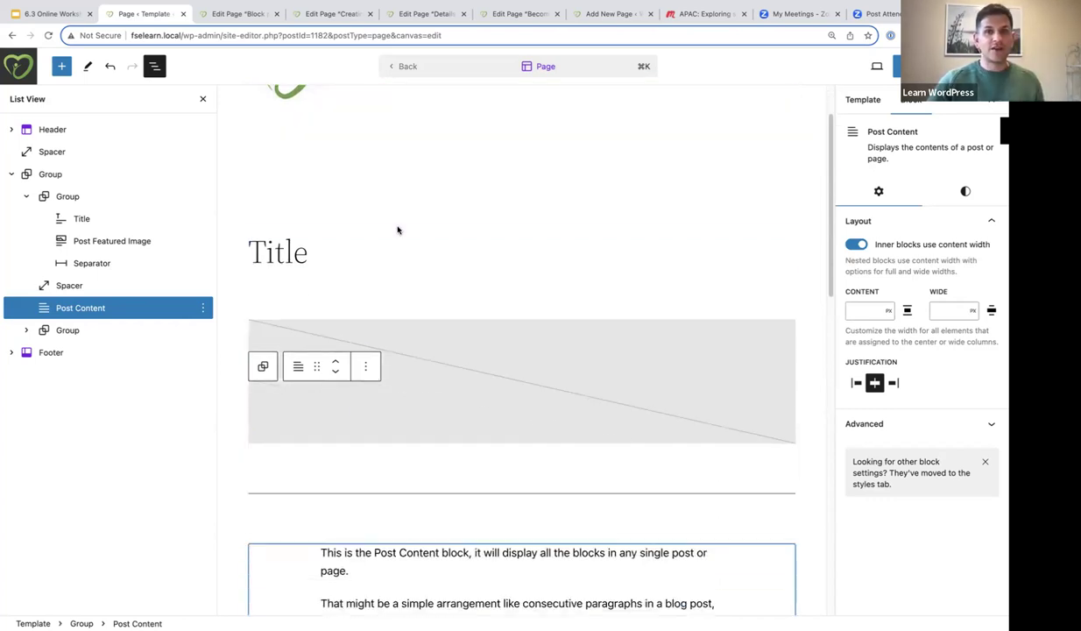
scroll(402, 260, "down", 3)
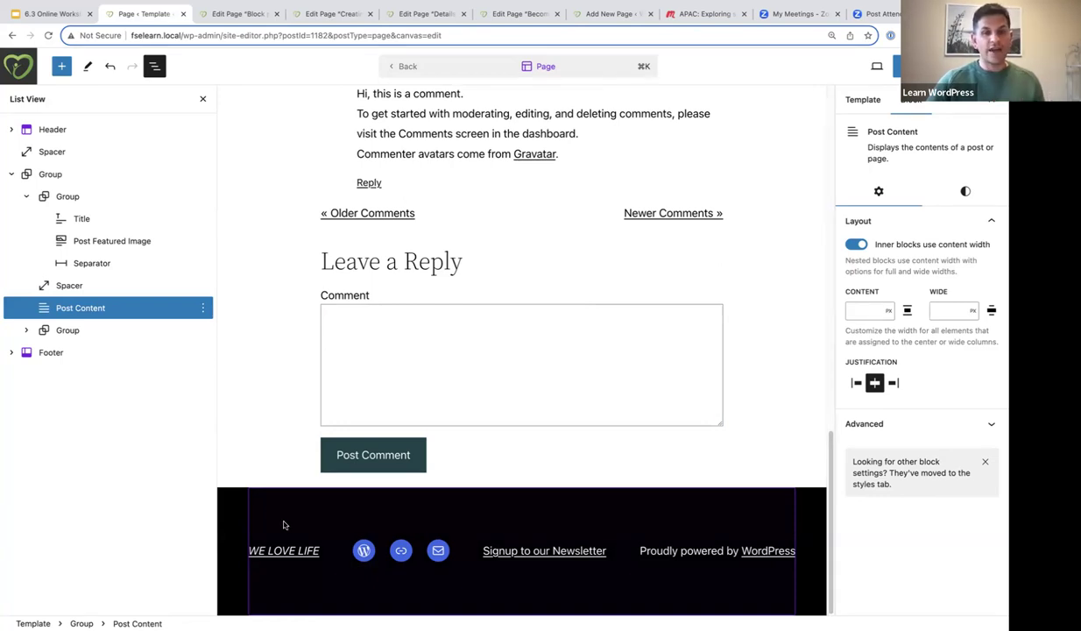
scroll(297, 427, "up", 15)
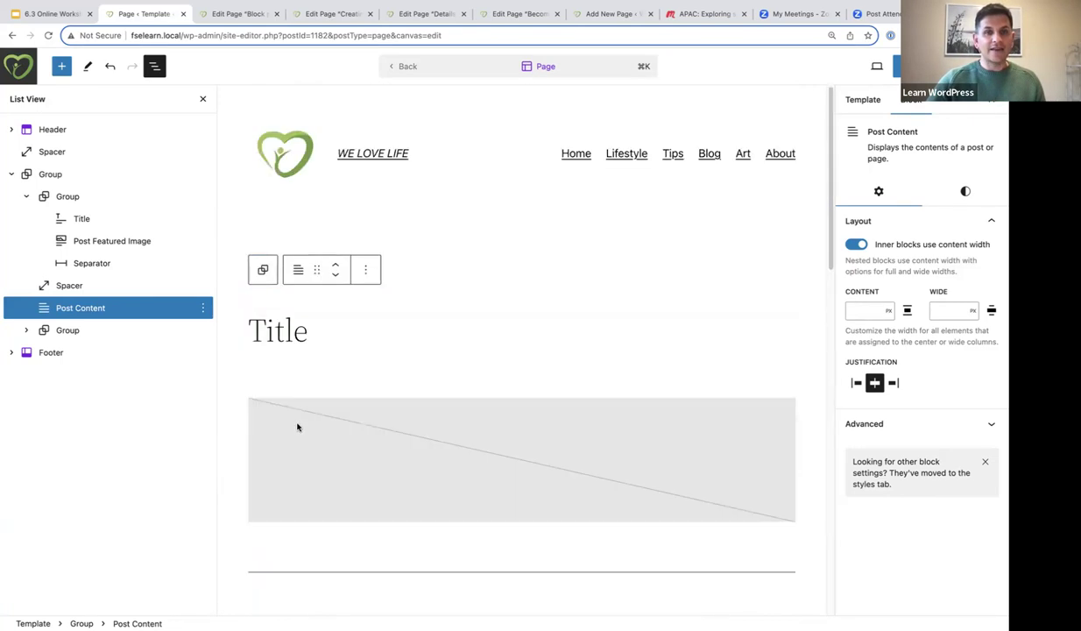
- Open the template's Header part in its own isolated editor, and go back to the page
left_click(361, 219)
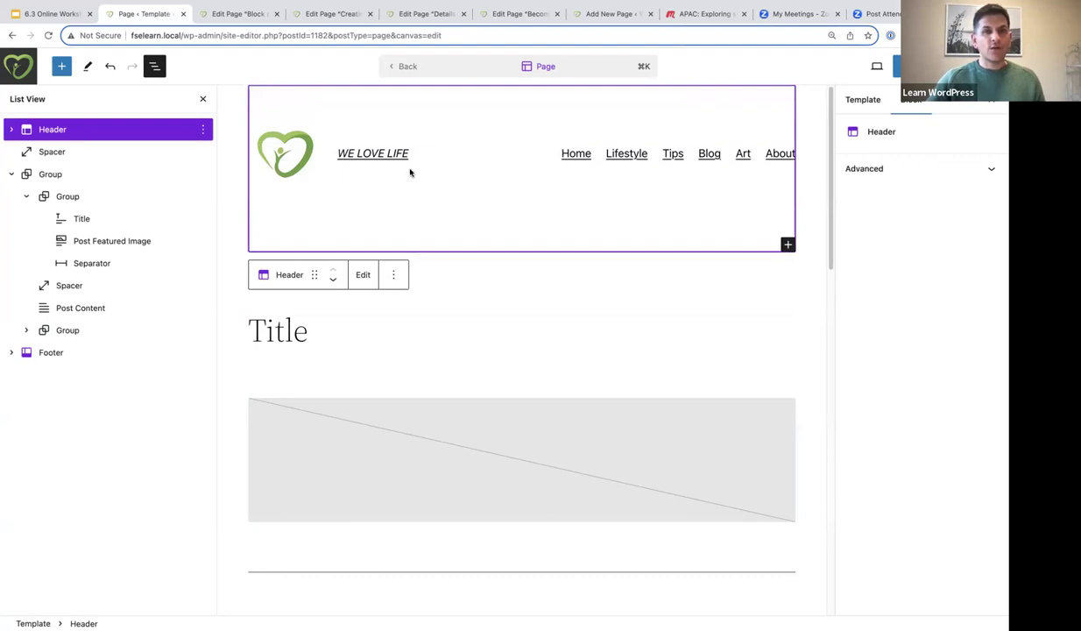
left_click(362, 276)
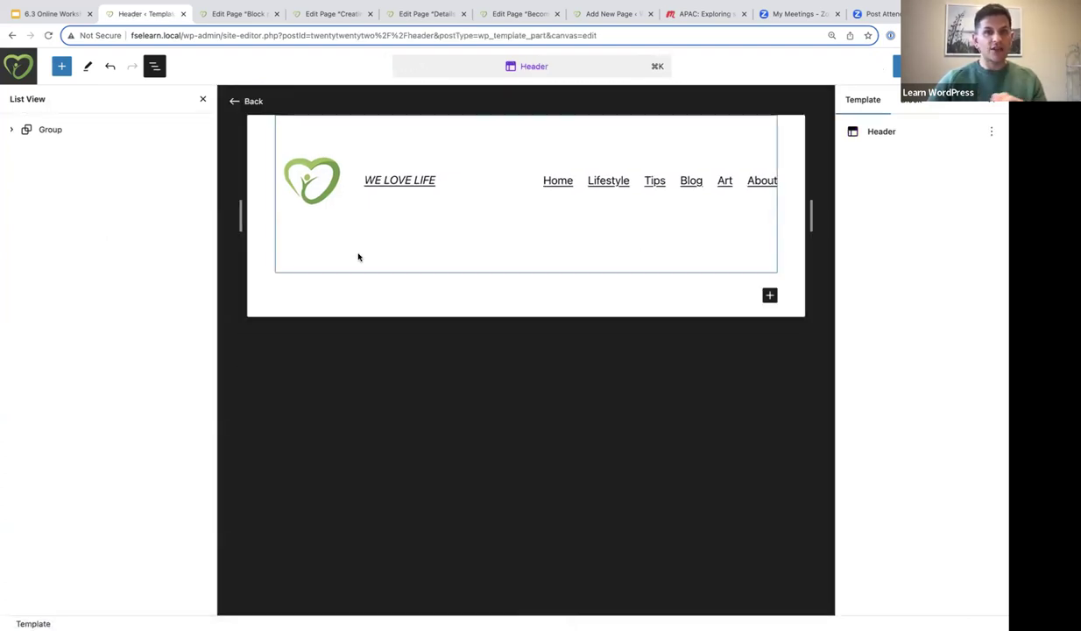
left_click(8, 35)
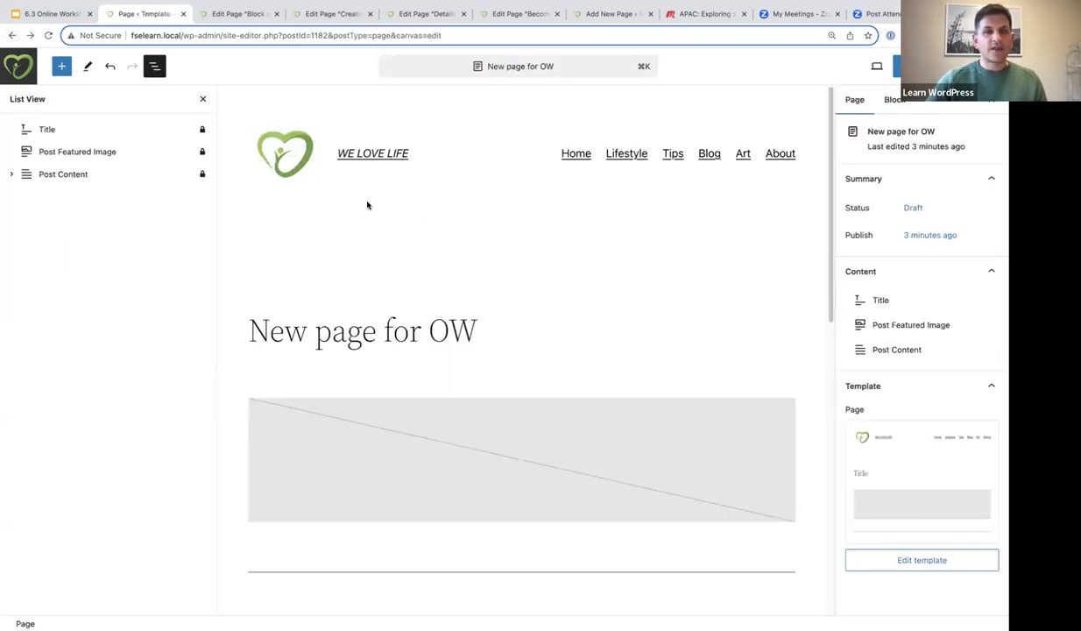
- Try to select the header from the page, and reopen the Page template to select its Header part
left_click(367, 205)
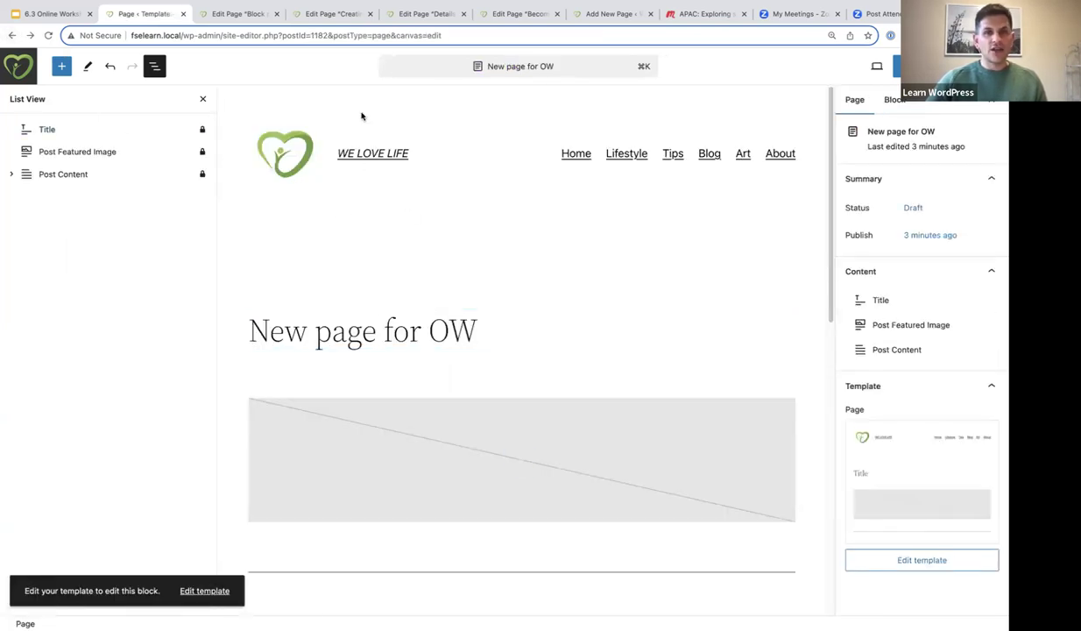
left_click(919, 560)
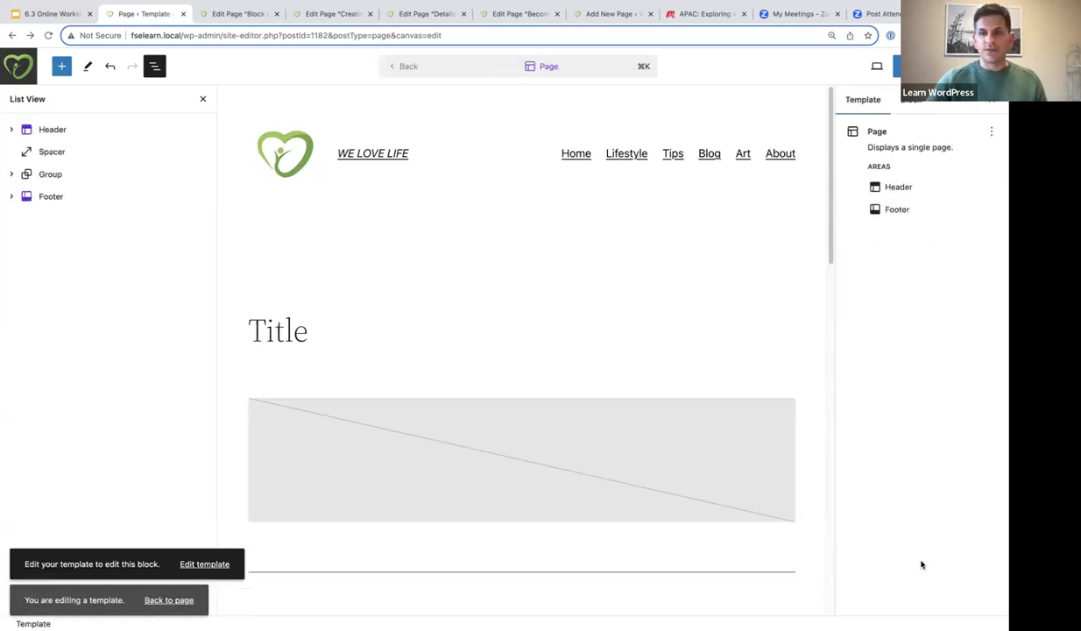
left_click(433, 213)
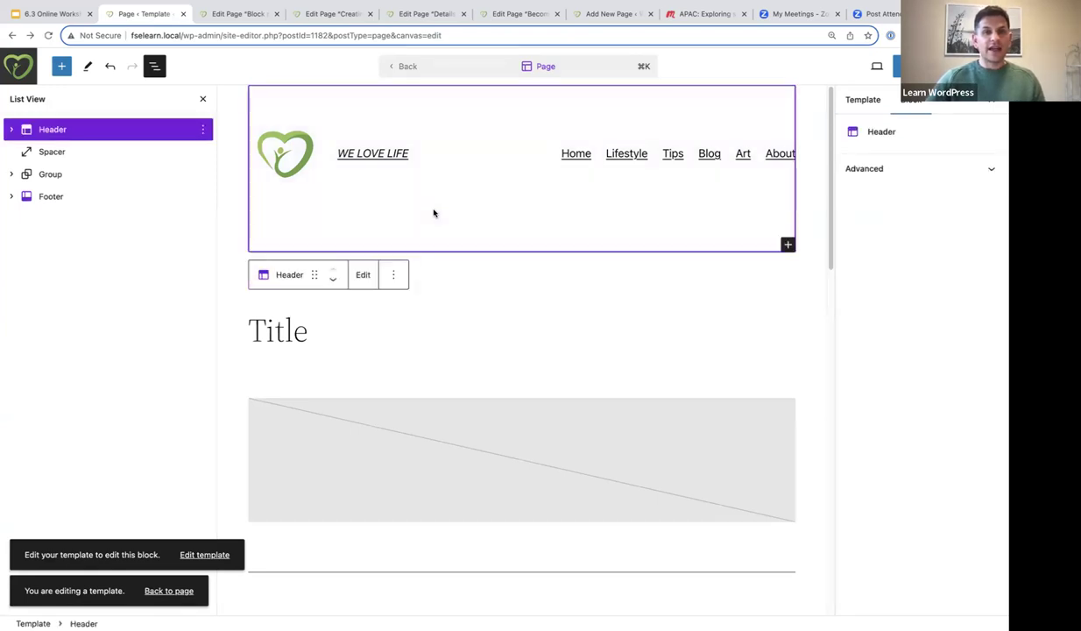
- Browse the existing template parts offered to replace the header, and close the selection without choosing one
left_click(394, 276)
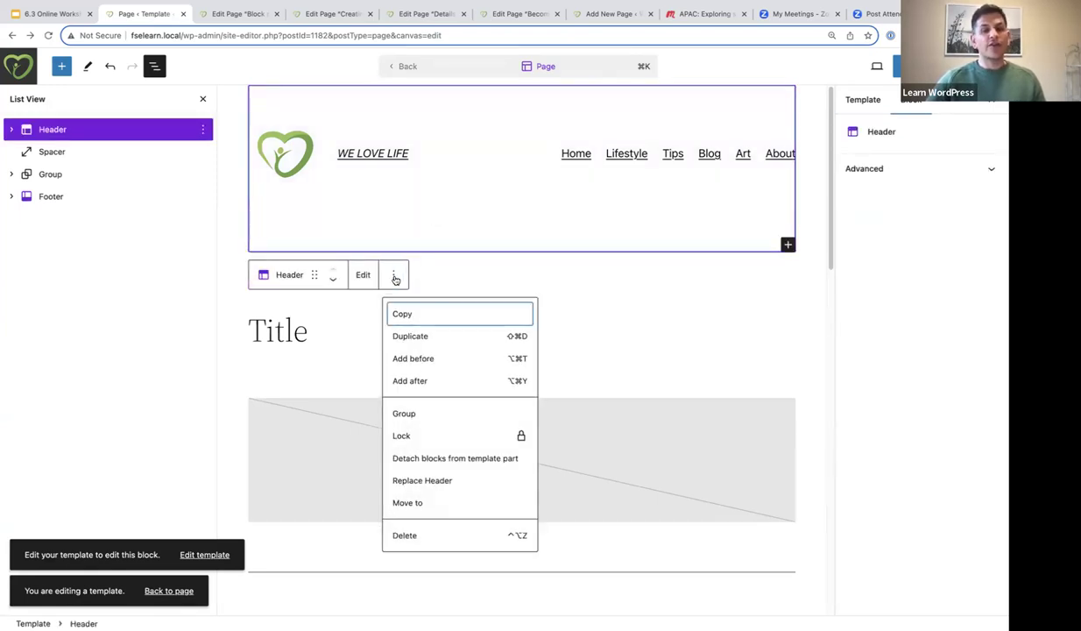
left_click(430, 482)
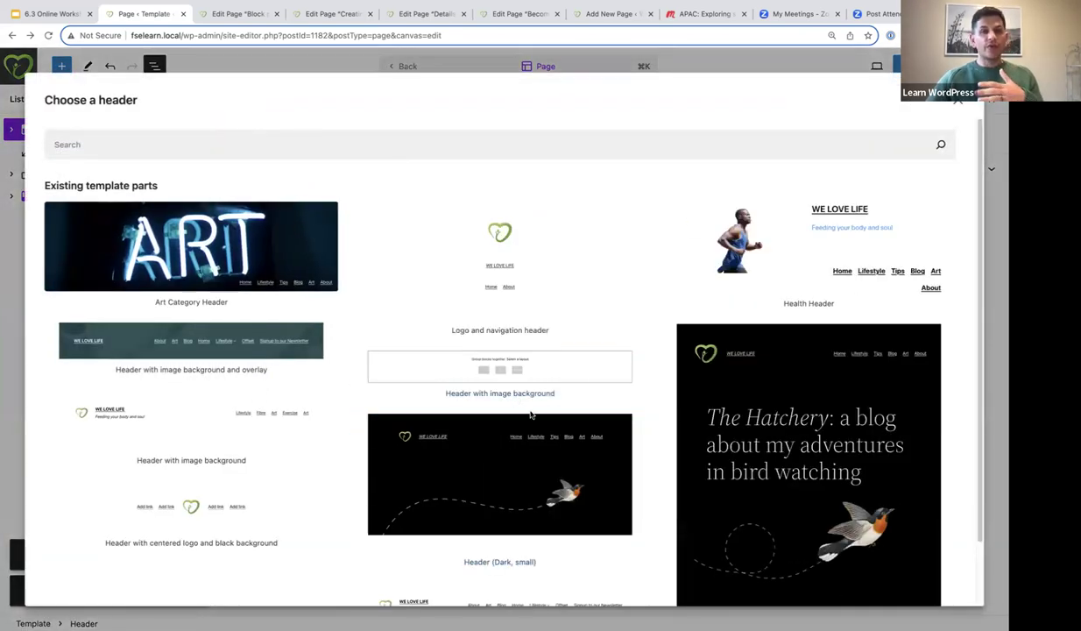
scroll(533, 412, "down", 2)
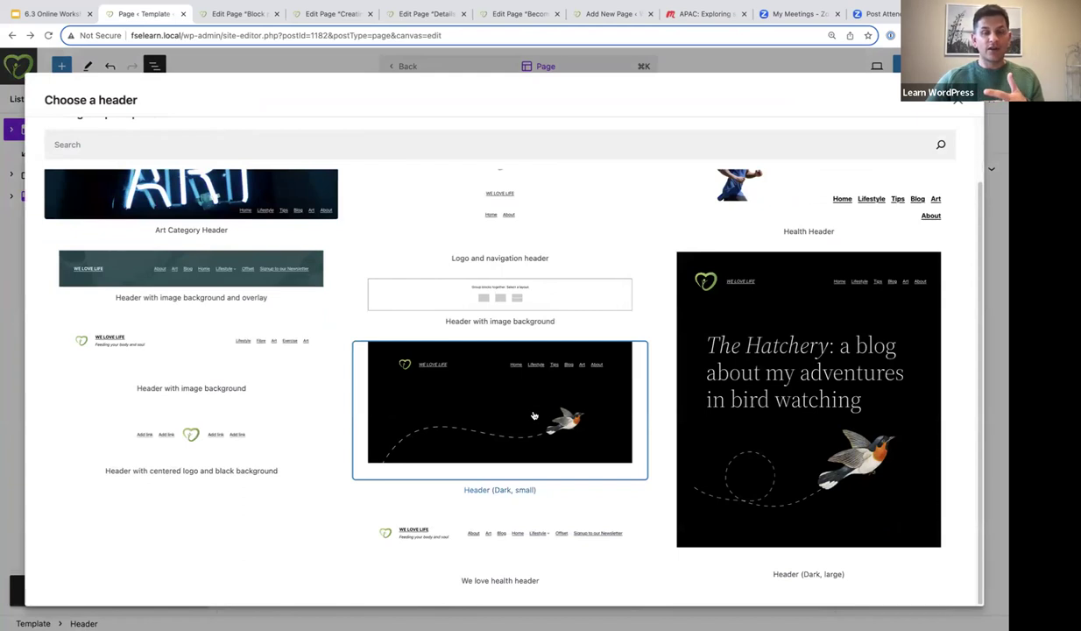
scroll(534, 408, "up", 2)
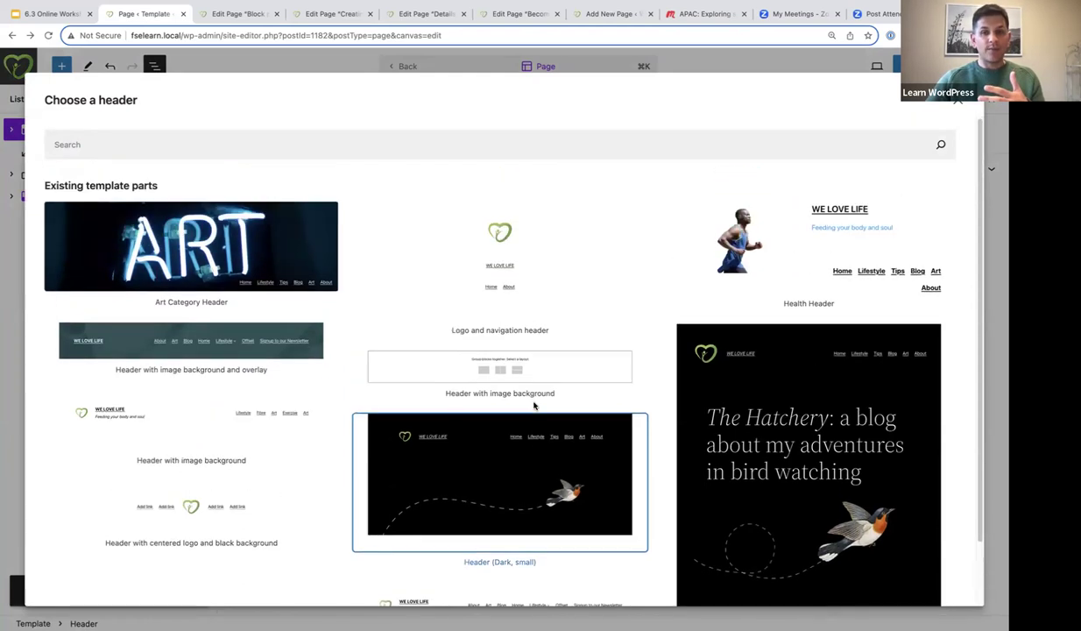
scroll(534, 364, "down", 2)
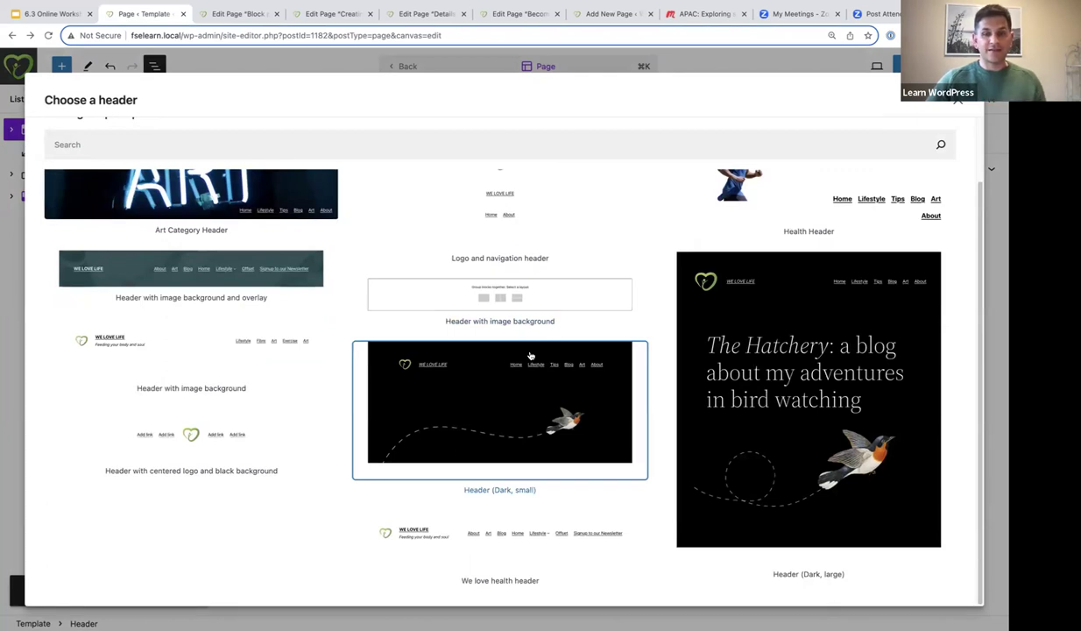
scroll(530, 356, "up", 2)
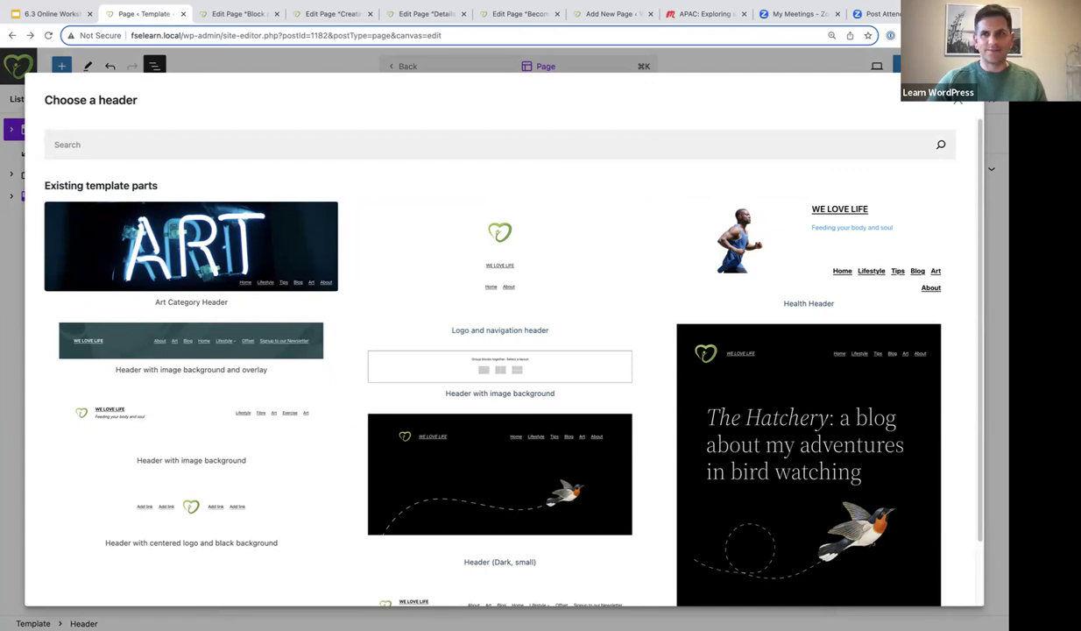
left_click(957, 102)
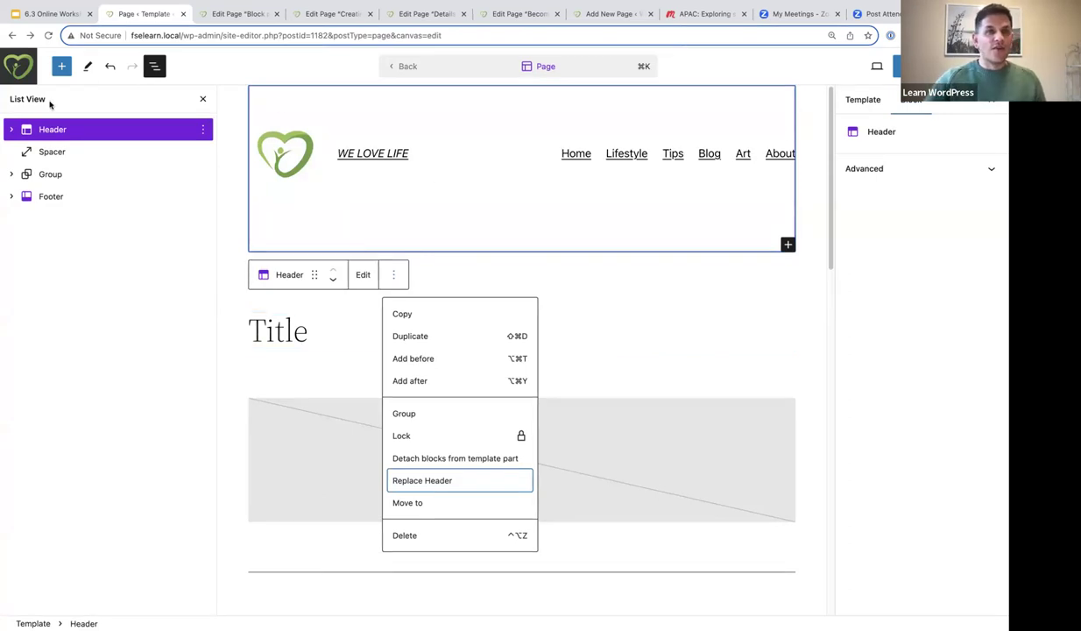
- Leave the template editor and return through the page's details to the site editor's Design overview
left_click(16, 65)
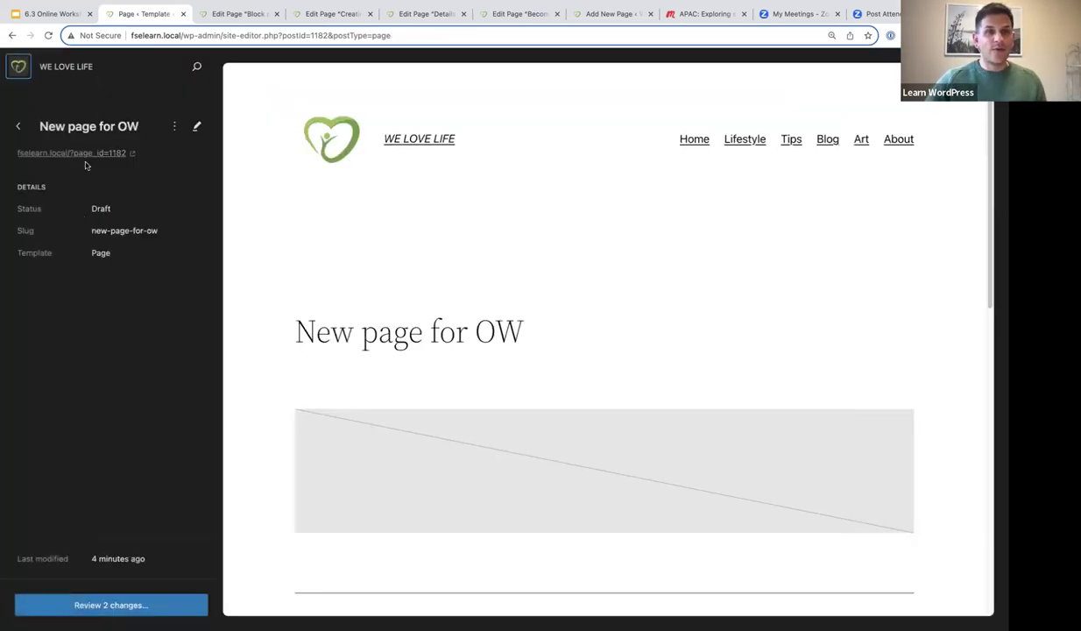
left_click(16, 127)
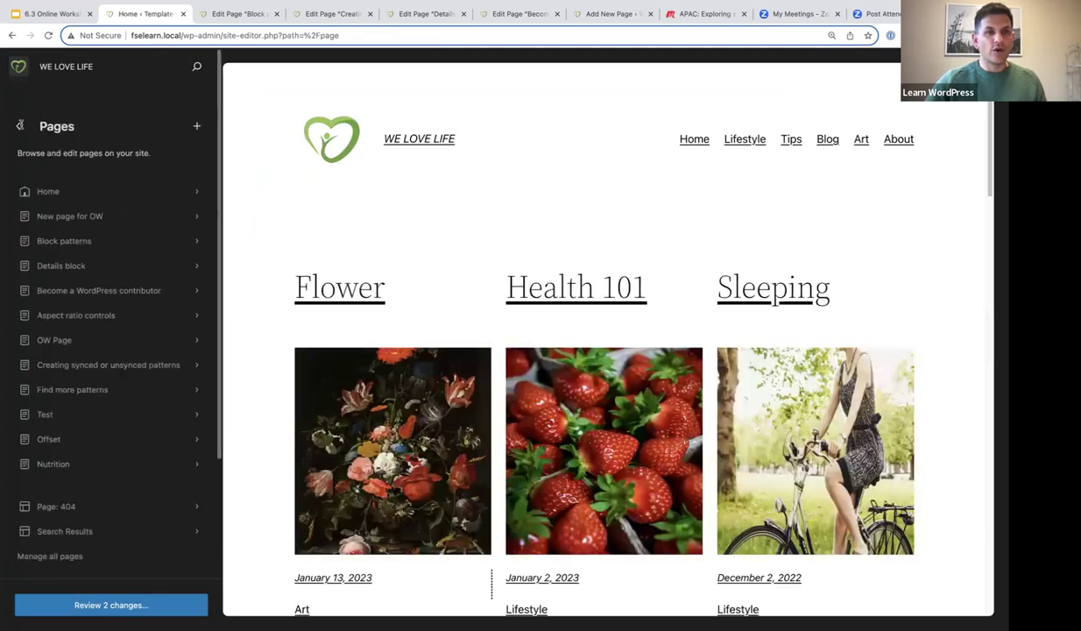
left_click(22, 128)
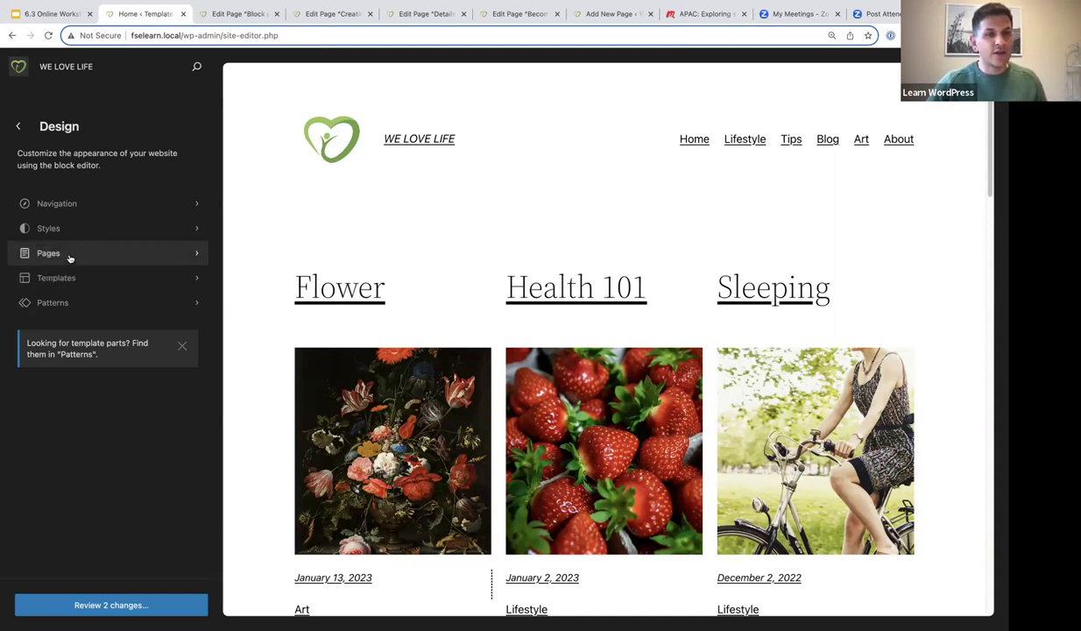
- Open the Pages list and look through its entries down to the Page: 404 and Search Results templates
left_click(69, 256)
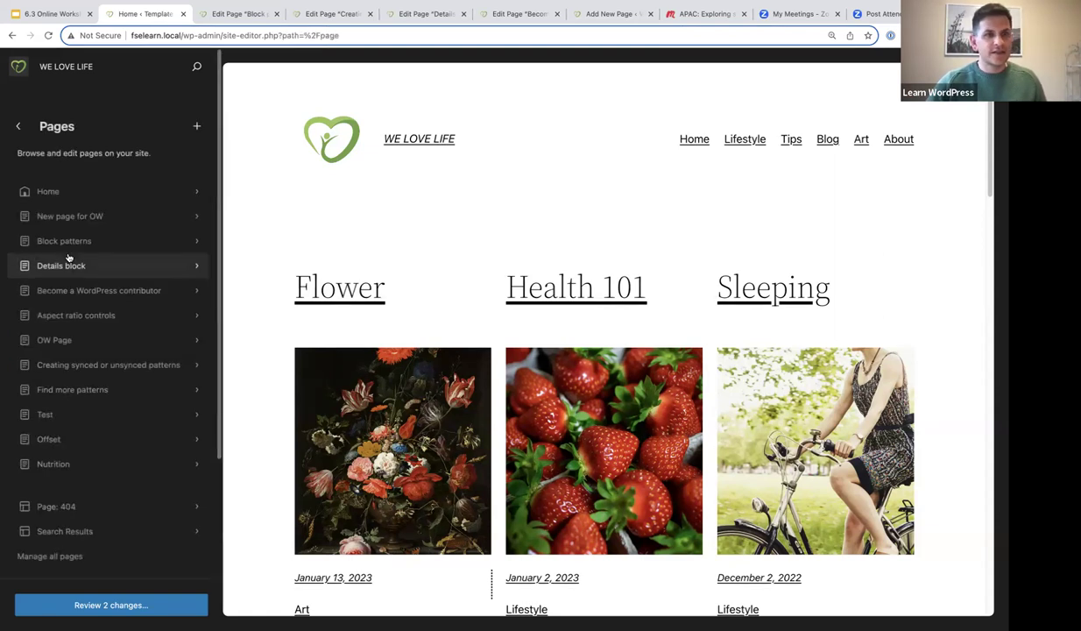
scroll(75, 298, "down", 4)
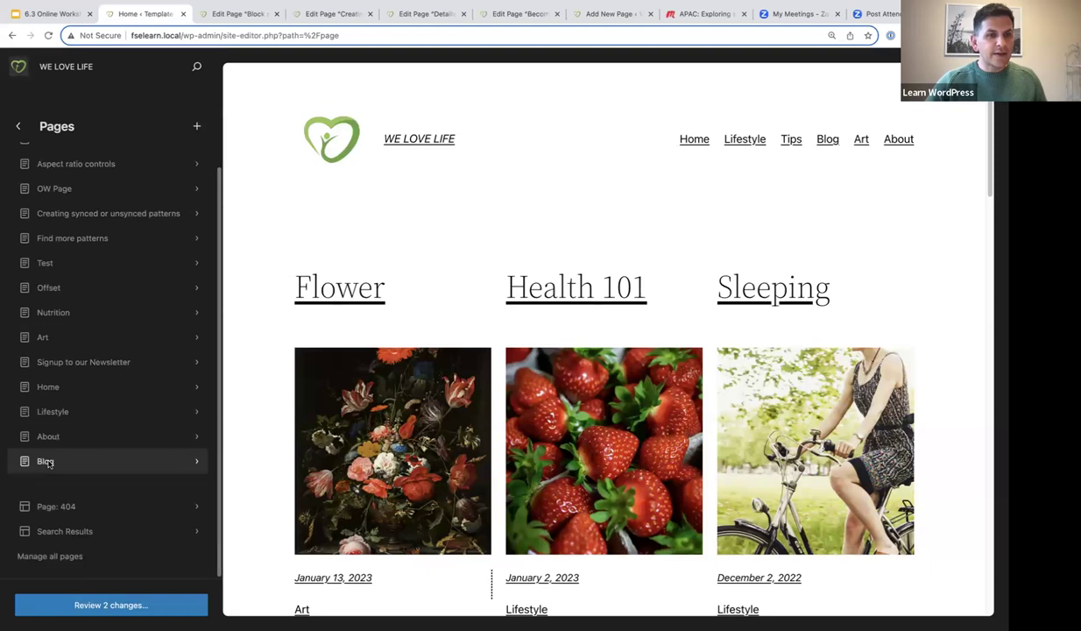
scroll(125, 298, "up", 4)
scroll(125, 300, "down", 4)
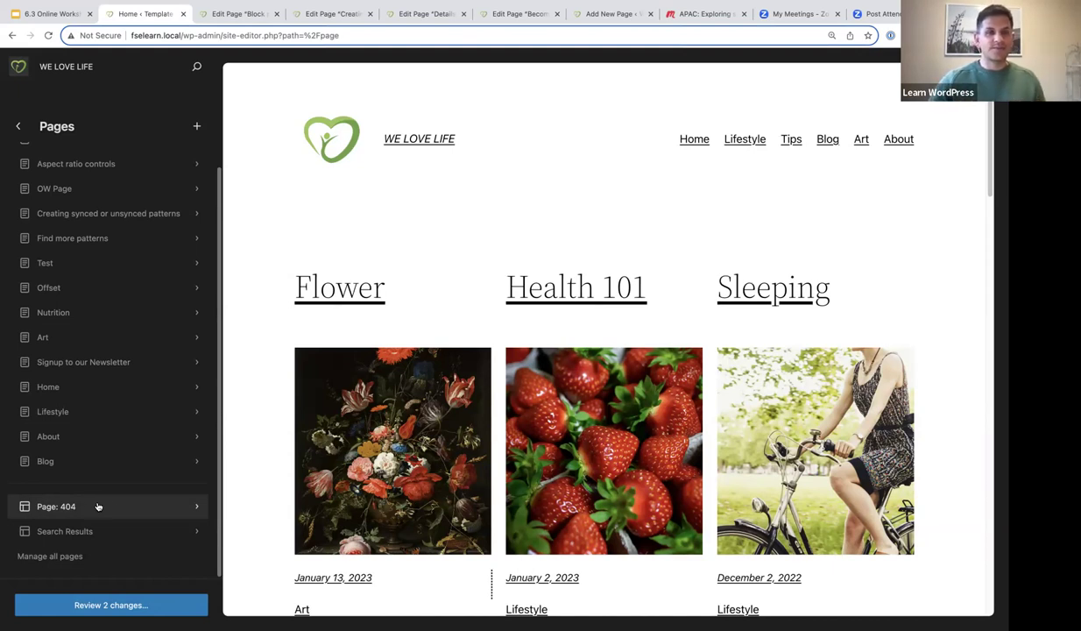
- Go from Pages to the Templates list, view the available new template types, and dismiss the choice without adding one
scroll(126, 480, "up", 5)
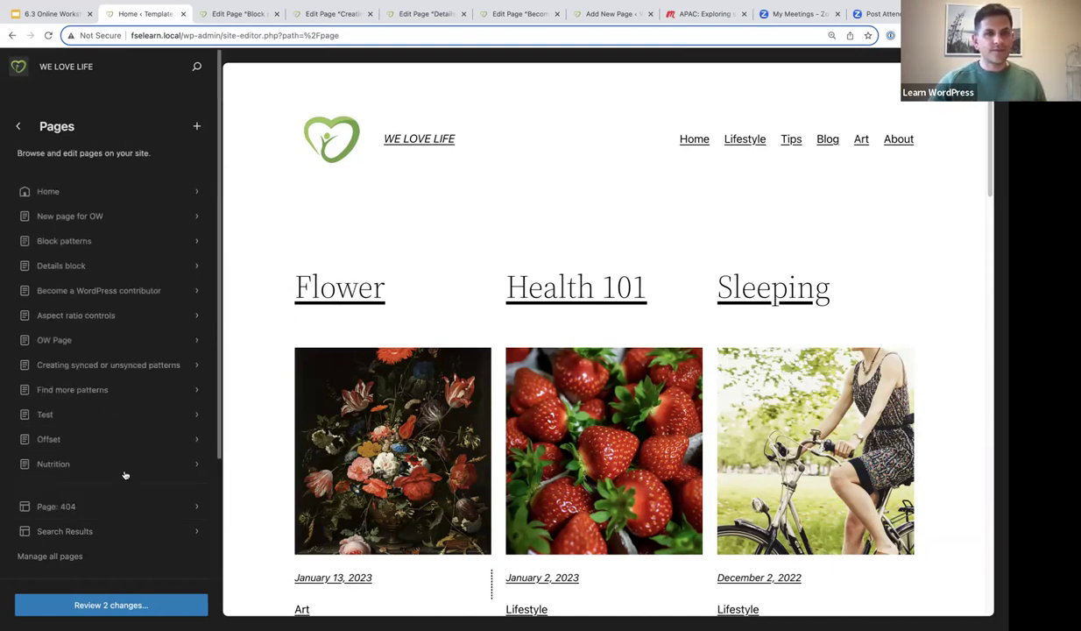
left_click(17, 127)
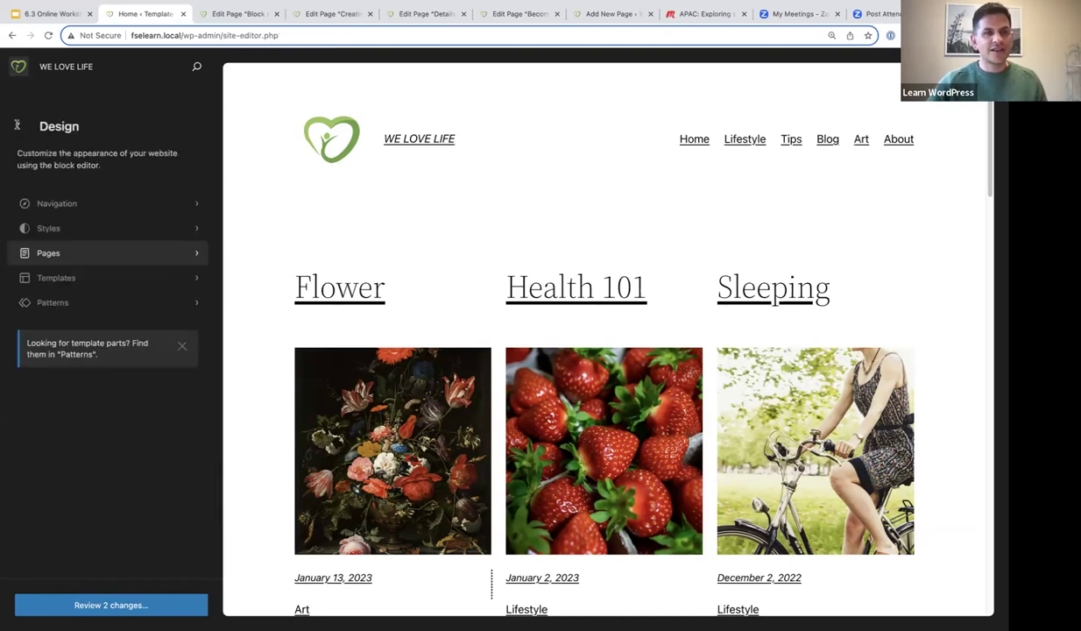
left_click(67, 278)
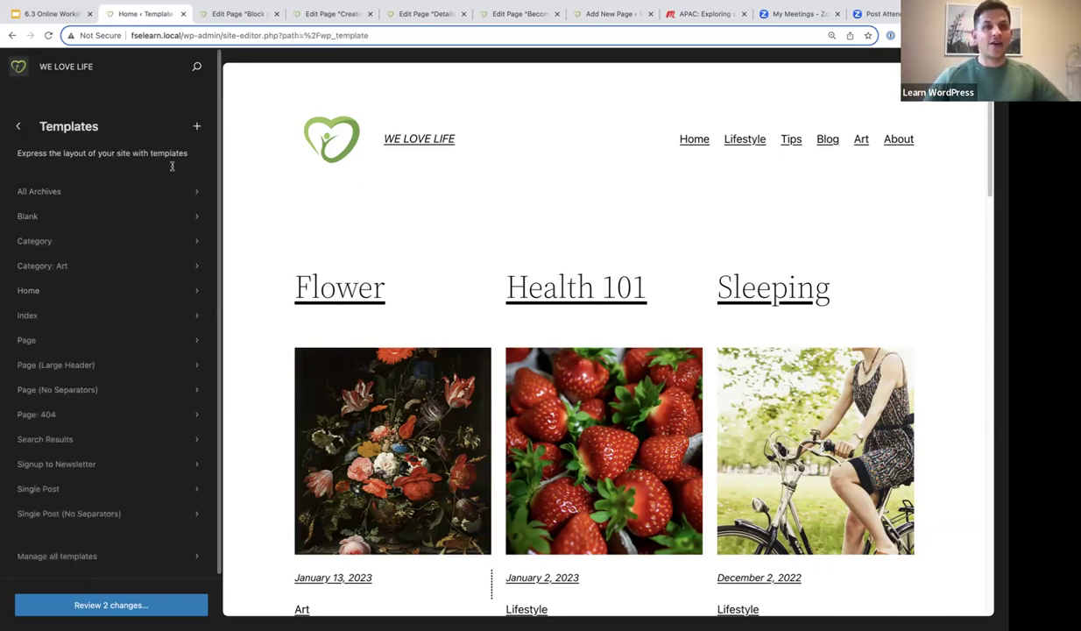
left_click(197, 128)
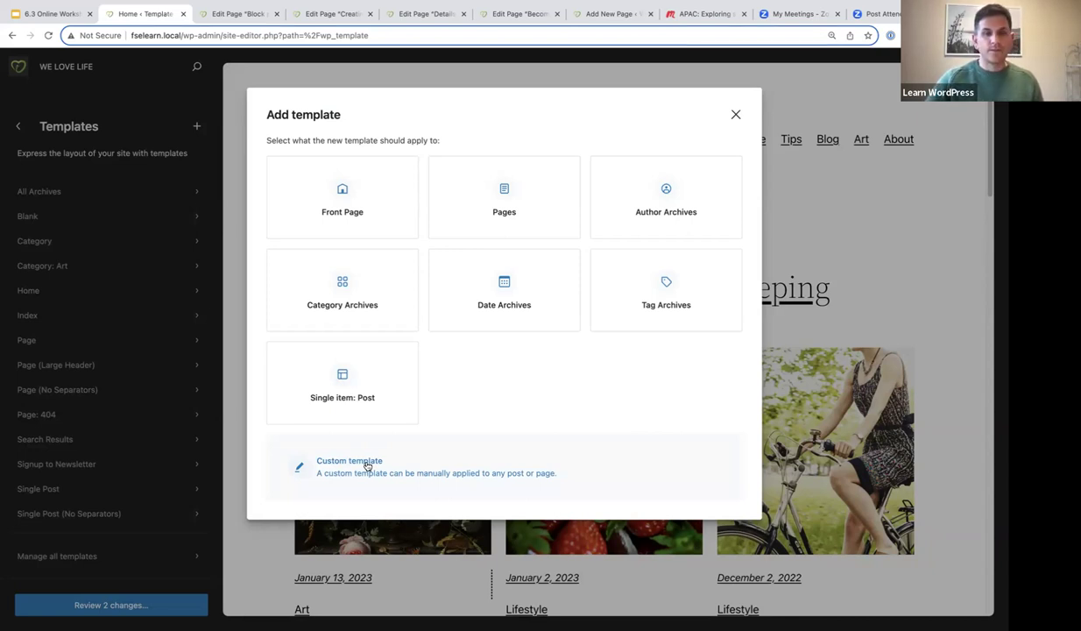
left_click(736, 116)
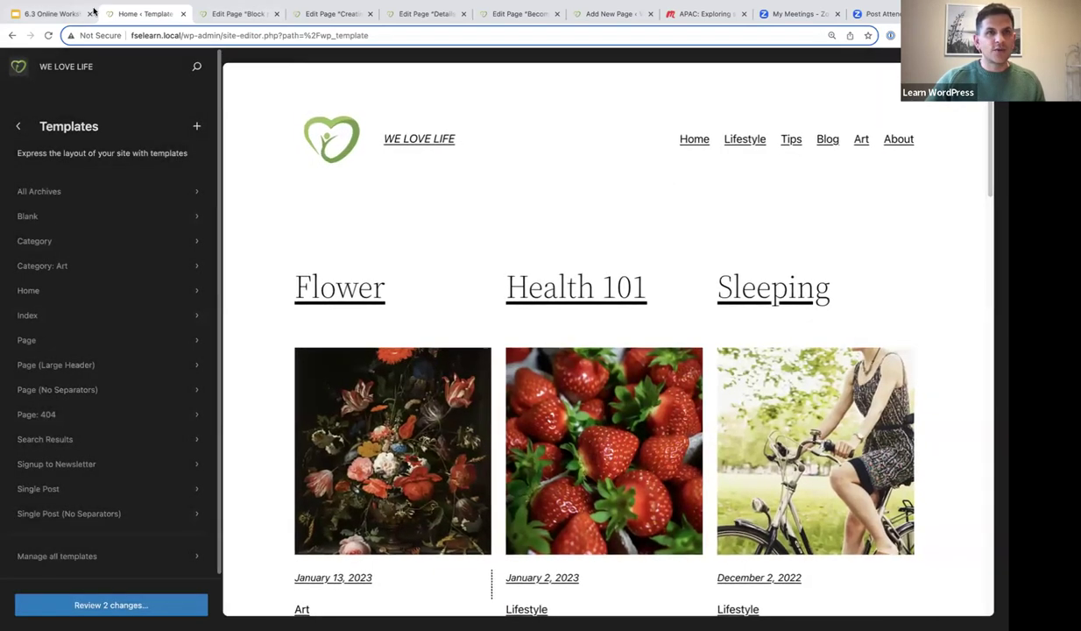
- Duplicate the site editor's browser tab and visit the site's front end from the dashboard
right_click(138, 13)
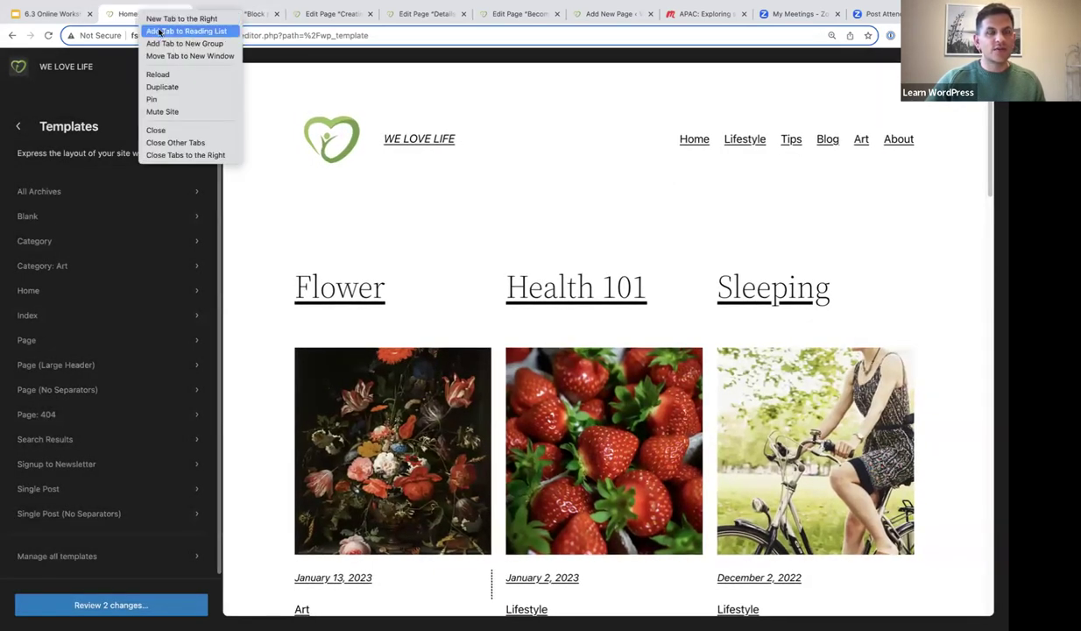
left_click(163, 87)
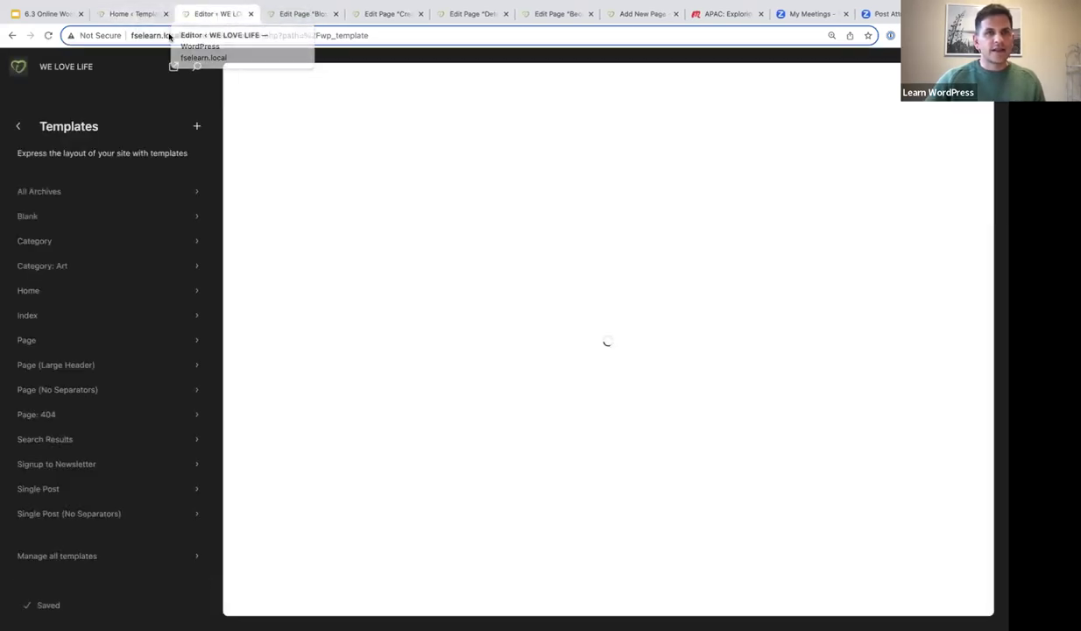
left_click(16, 63)
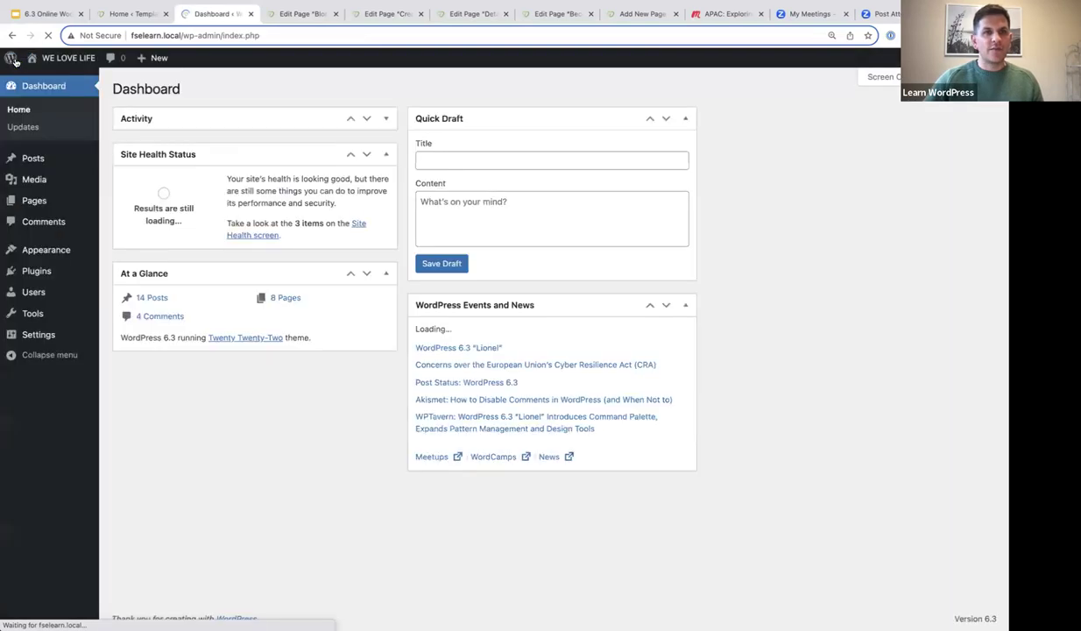
left_click(71, 58)
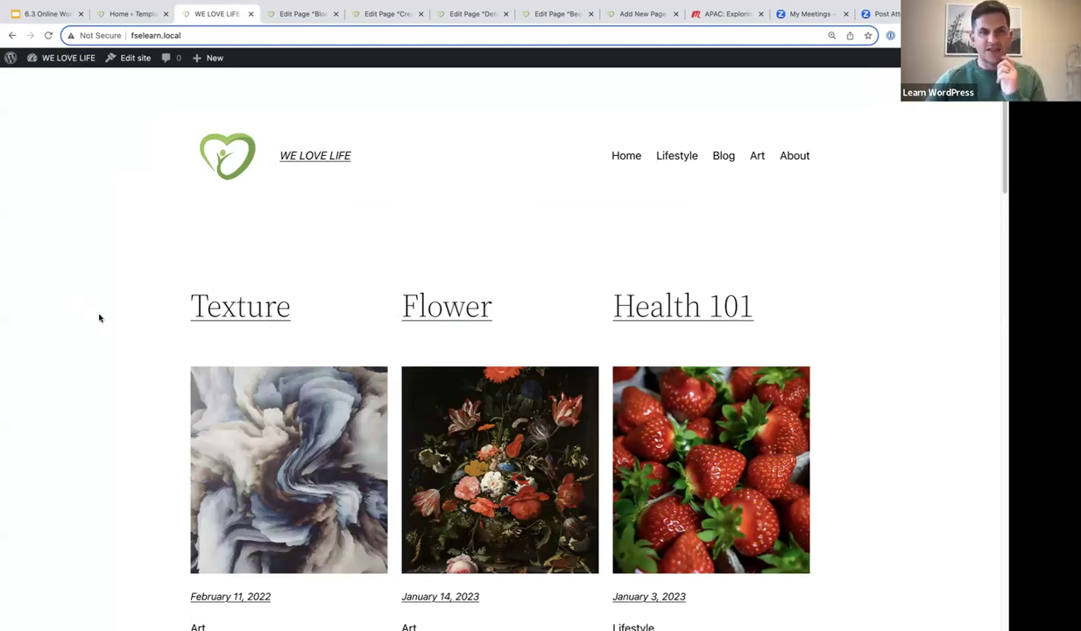
- Edit the site from its front end, open the Home template's canvas, and return to the Design overview
left_click(136, 60)
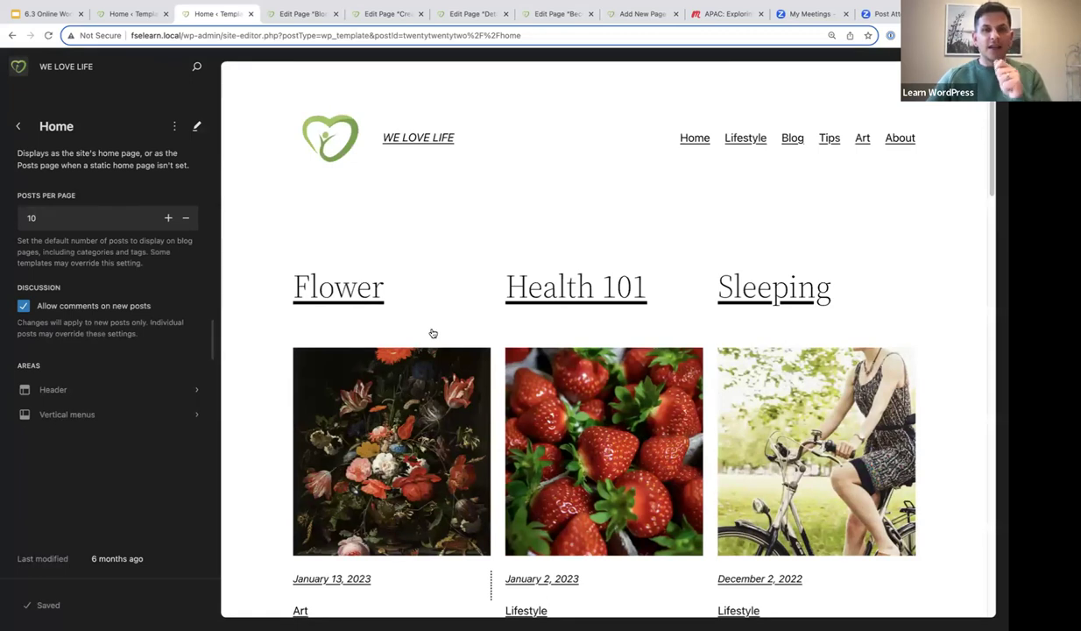
left_click(460, 229)
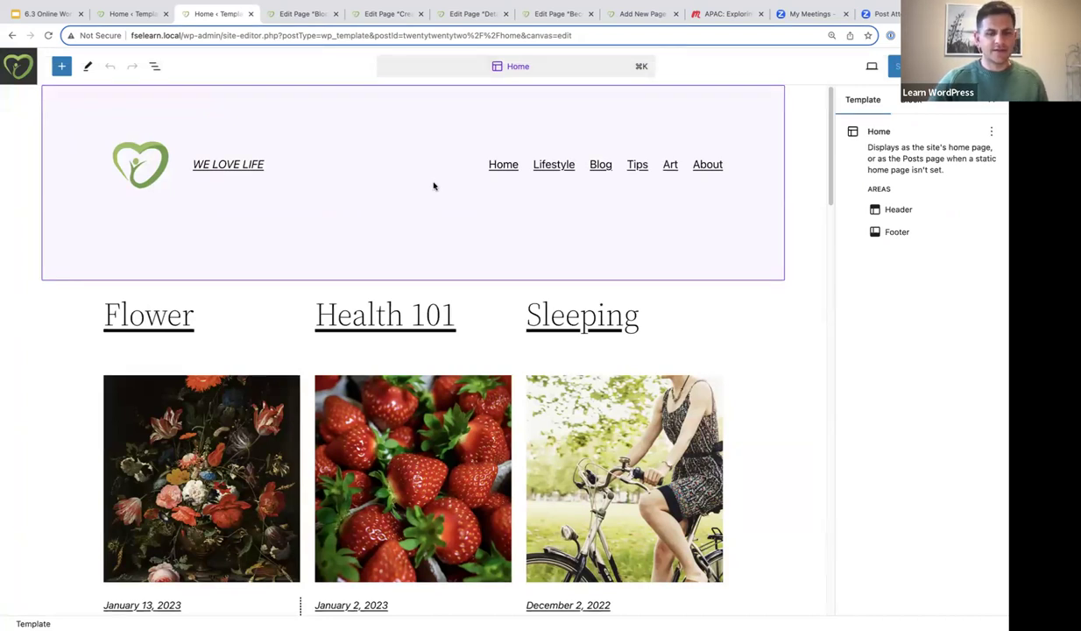
left_click(29, 67)
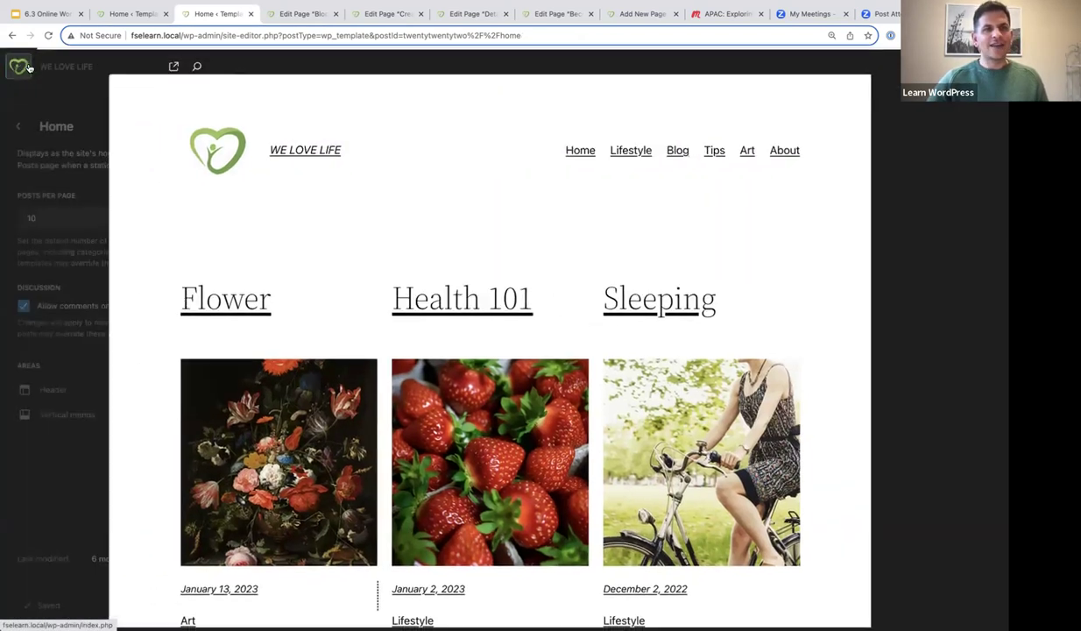
left_click(22, 126)
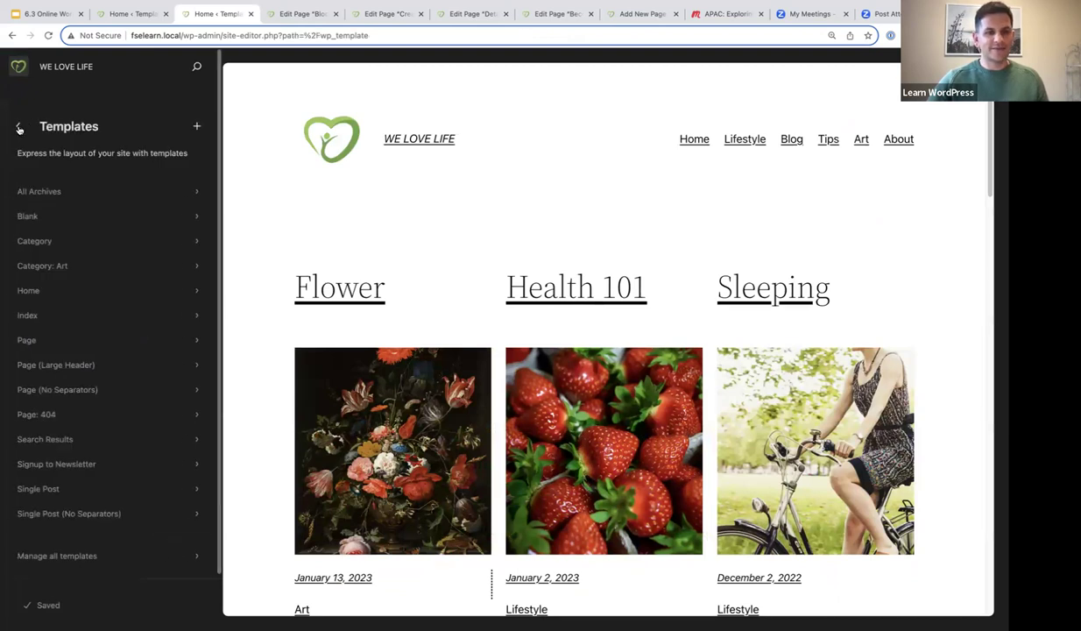
left_click(20, 128)
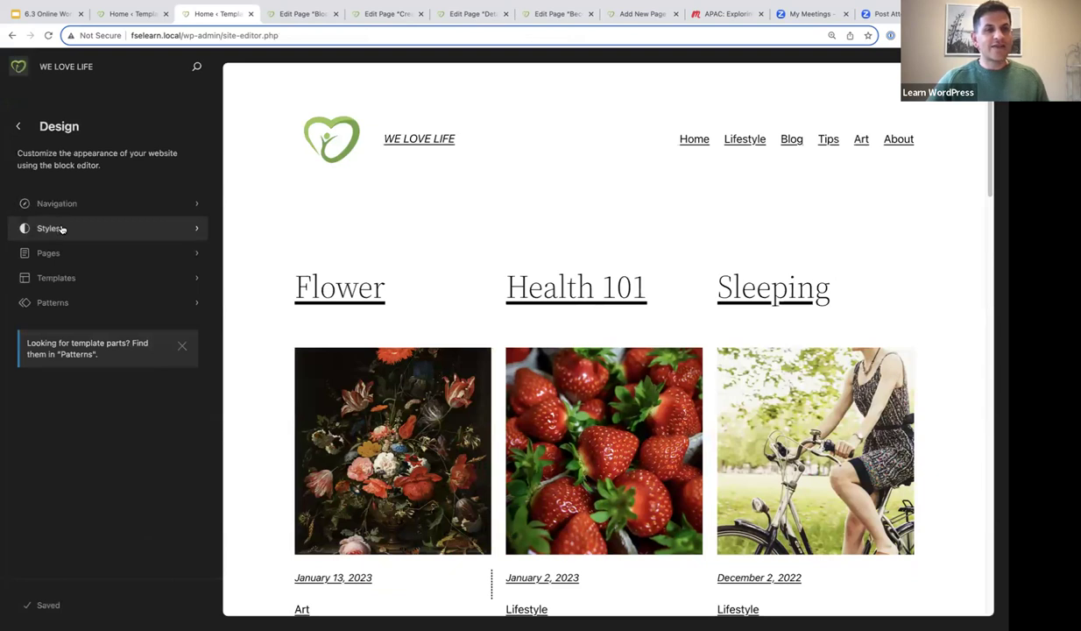
- Open the Patterns library and examine its categories, template parts and the synced marker on the Call to action pattern
left_click(50, 304)
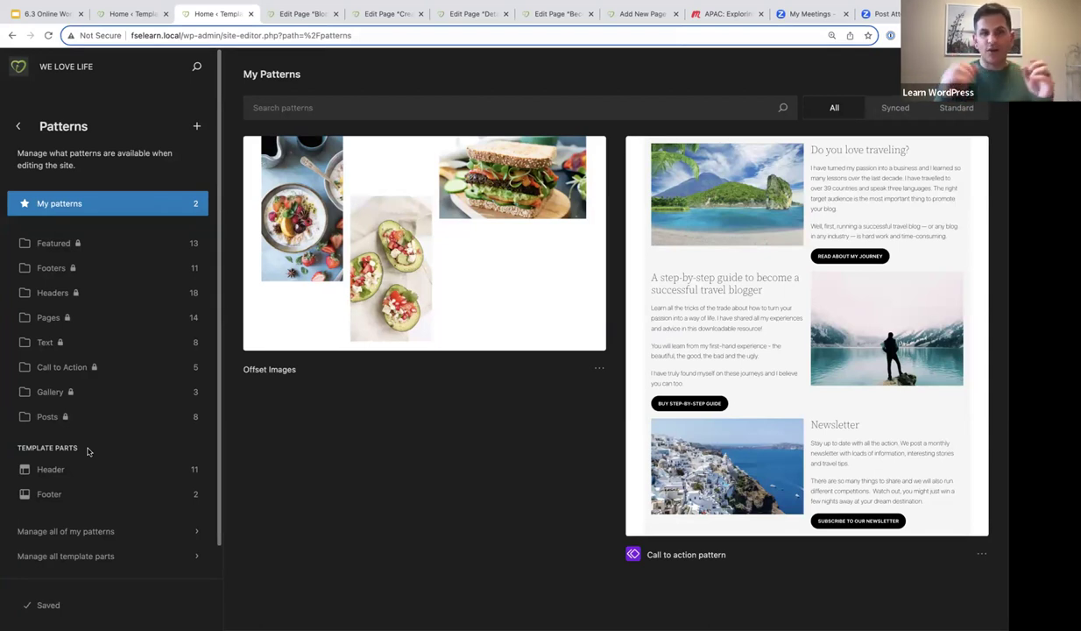
scroll(83, 453, "down", 1)
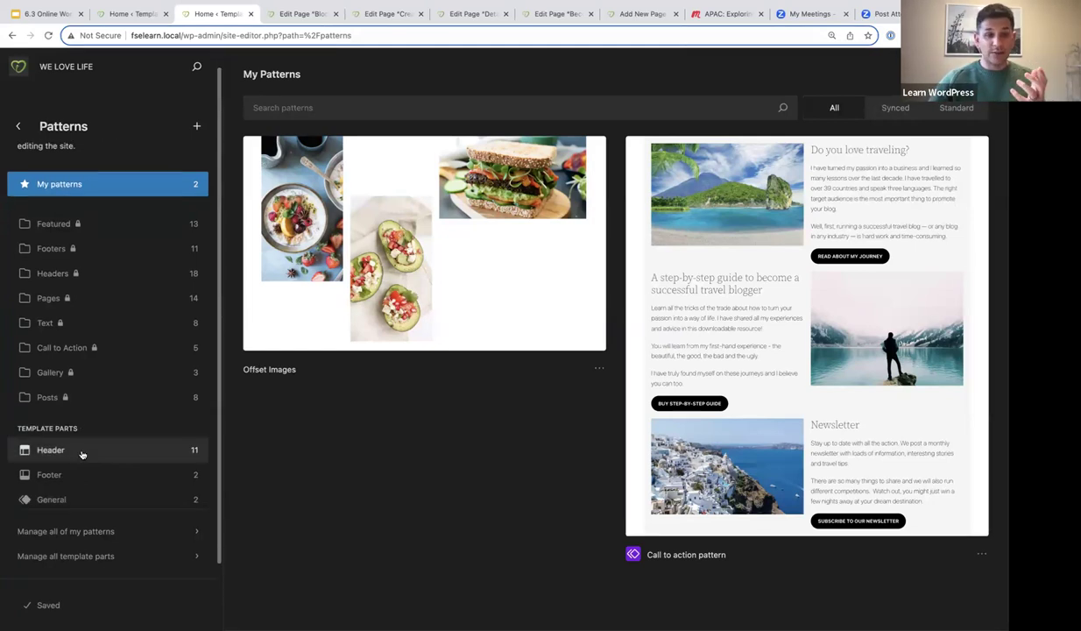
scroll(116, 442, "up", 1)
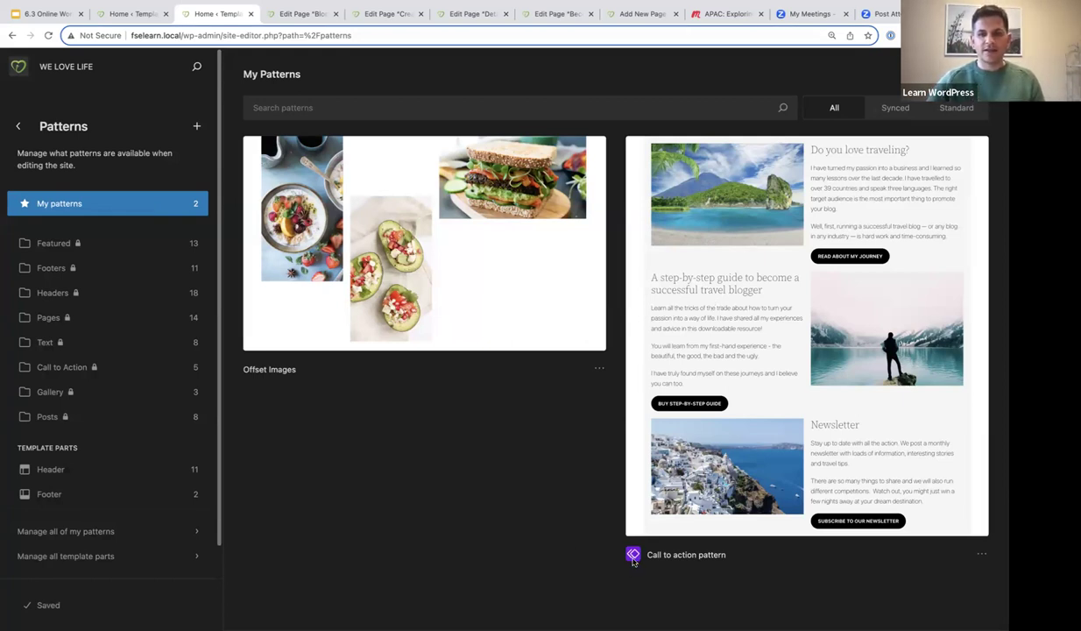
mouse_move(633, 556)
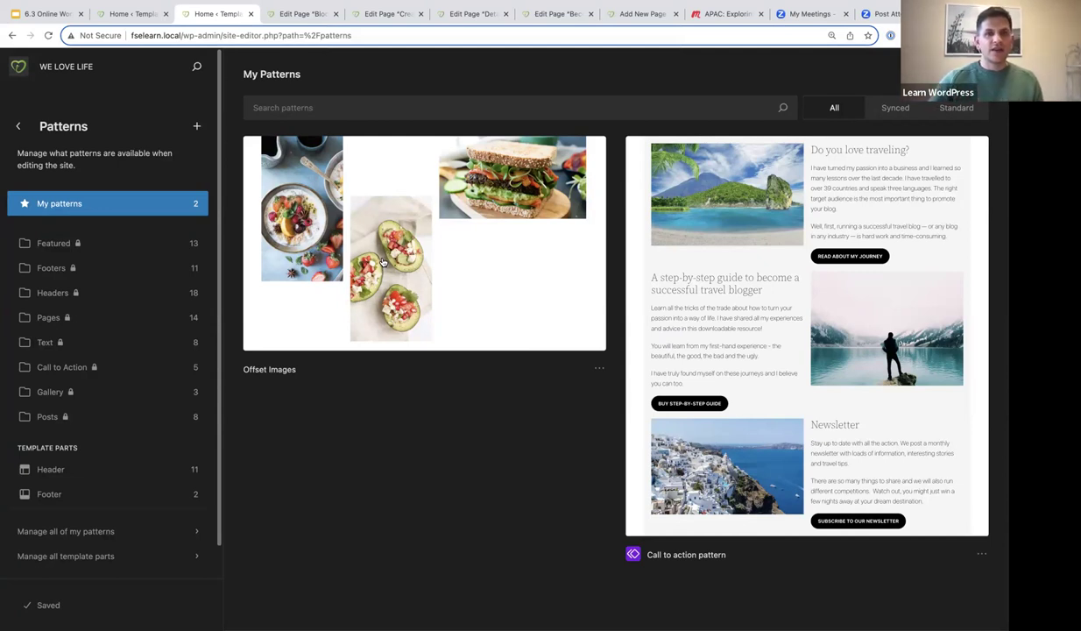
- Create a new pattern named "Example patttern" with all its instances kept in sync
left_click(198, 128)
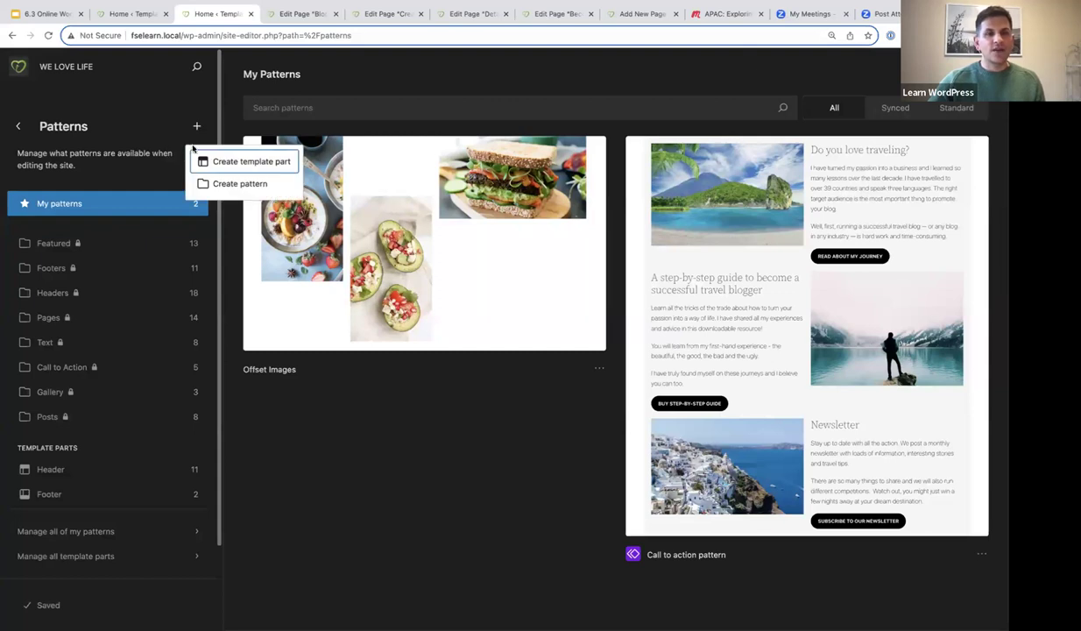
left_click(239, 183)
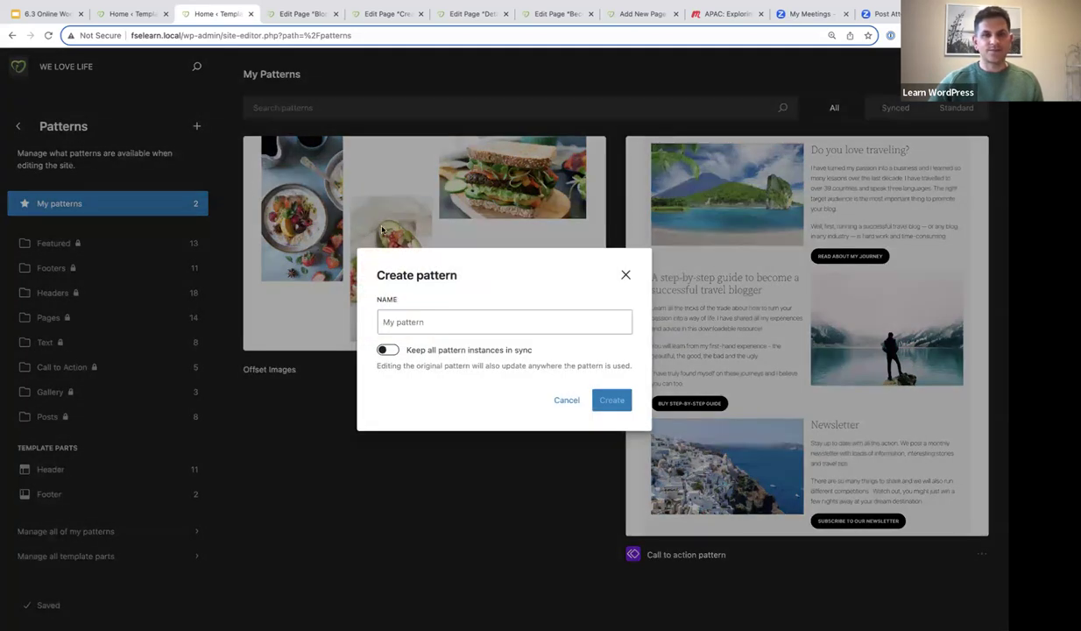
left_click(400, 323)
type("Ex")
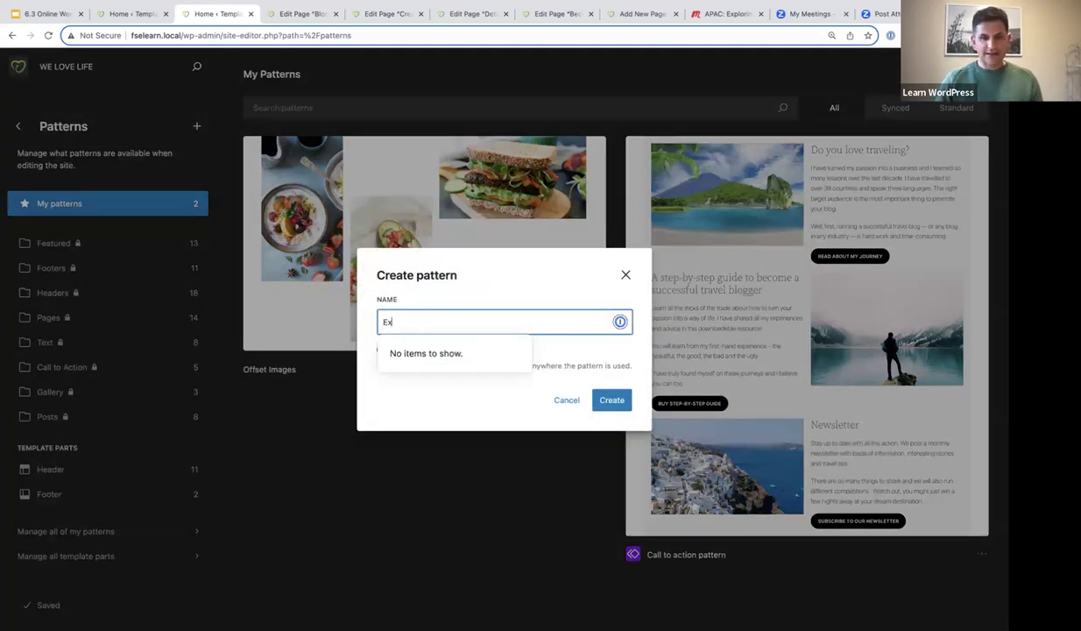
type("ample pattern")
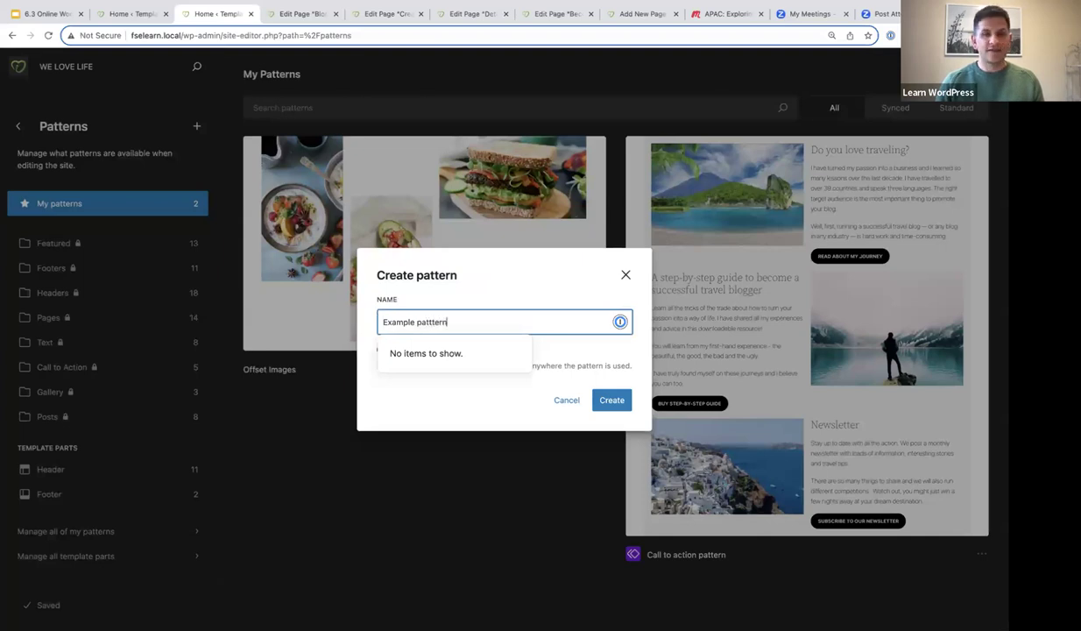
left_click(397, 384)
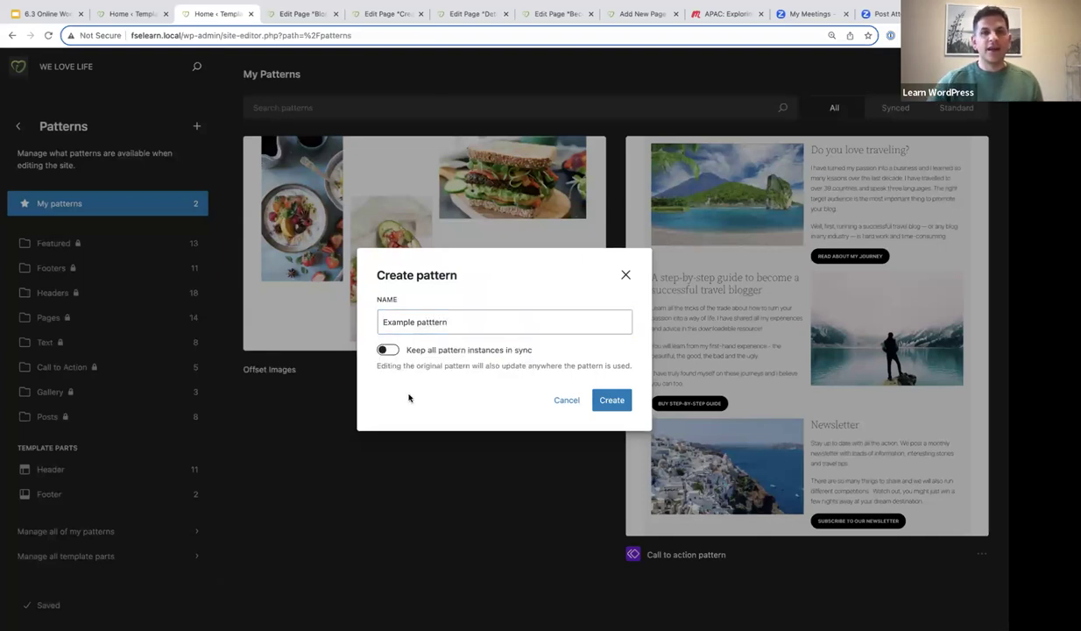
left_click(383, 351)
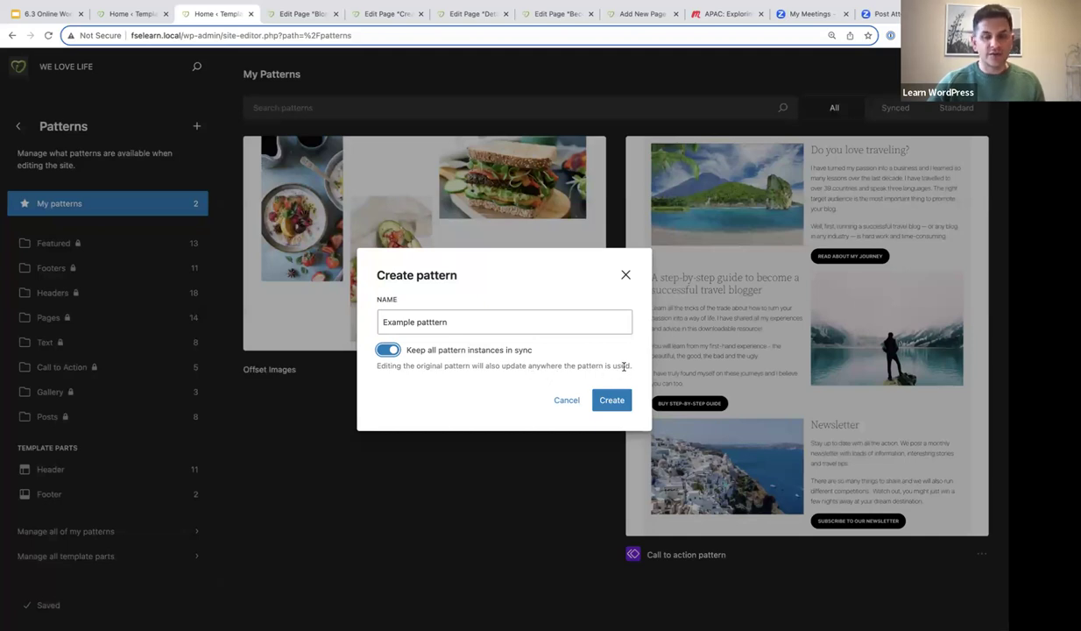
left_click(612, 400)
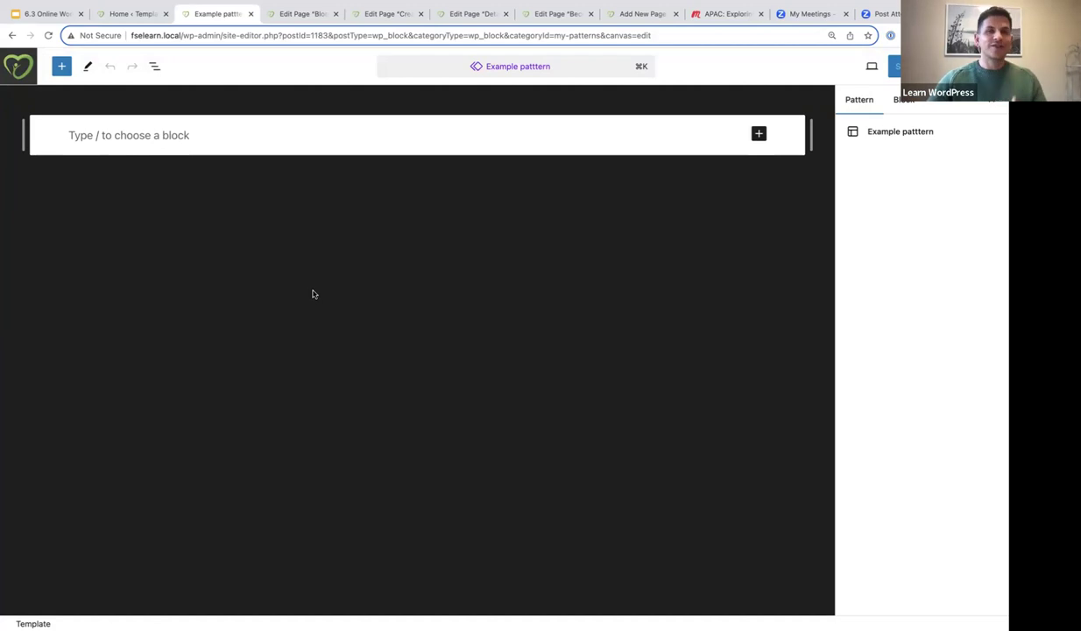
- Copy the "Travelling is art on the move" Media & Text block from the Block patterns page
left_click(290, 16)
left_click(125, 201)
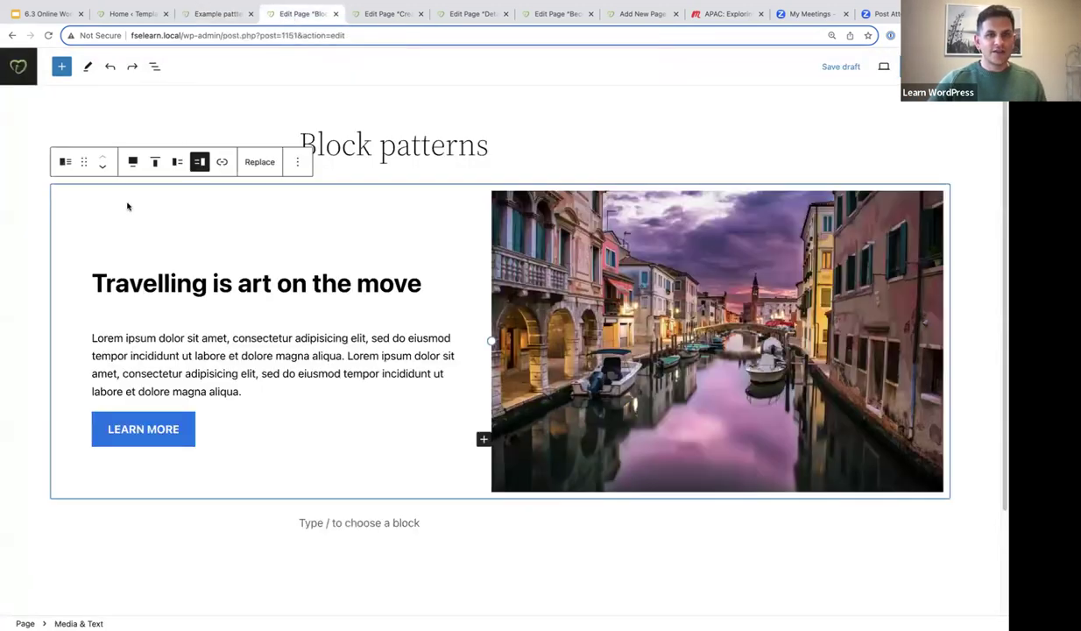
left_click(297, 161)
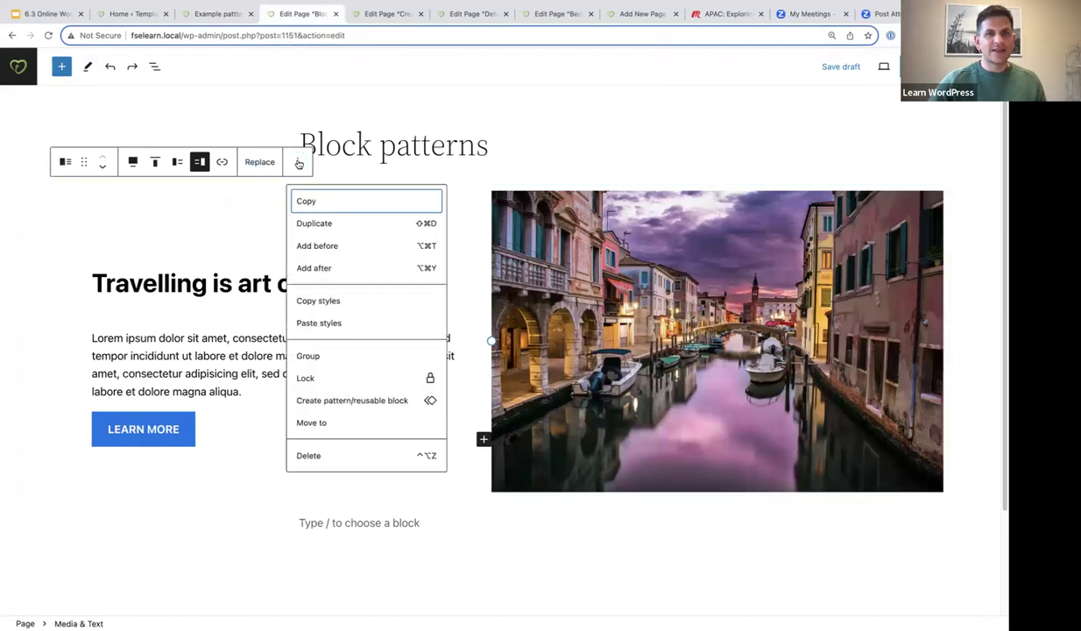
left_click(311, 202)
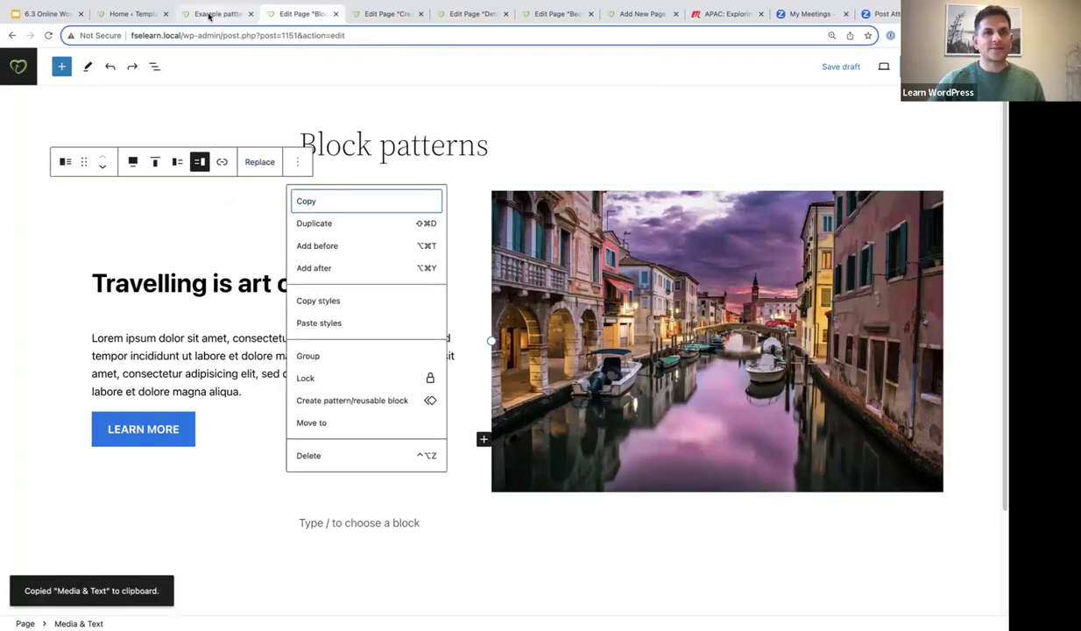
- Paste the copied Media & Text block into the empty example pattern and save the pattern
left_click(207, 15)
left_click(75, 135)
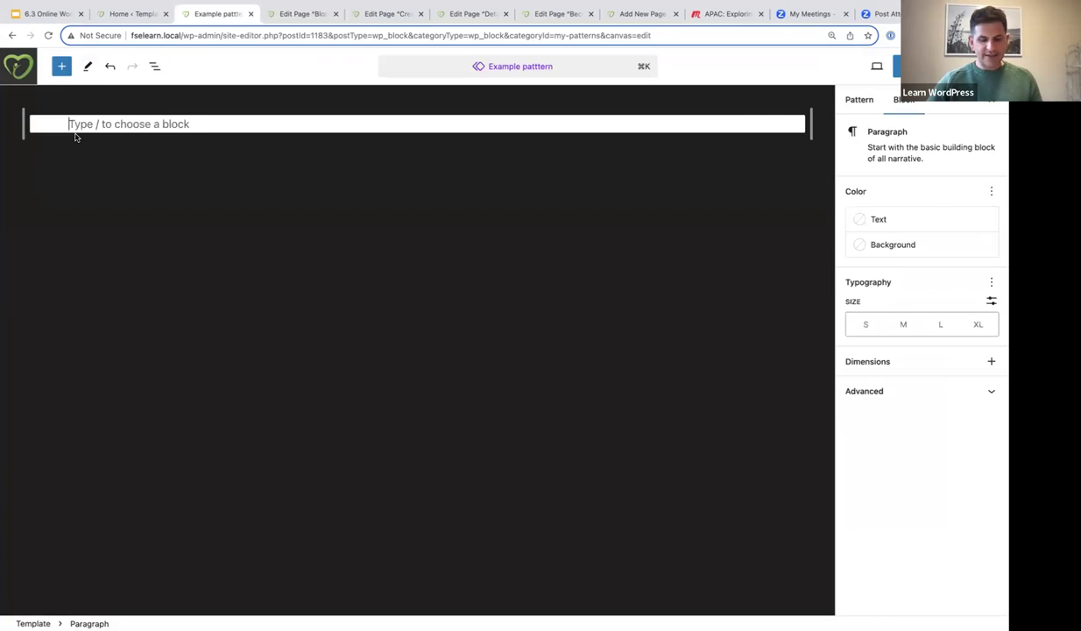
key("super+v")
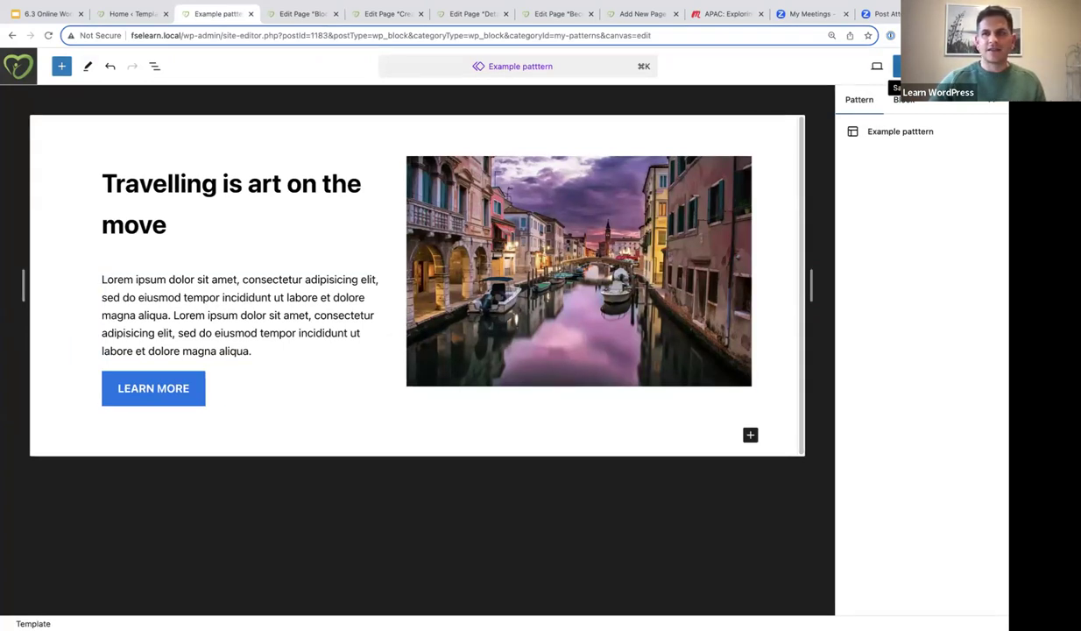
left_click(893, 67)
left_click(889, 68)
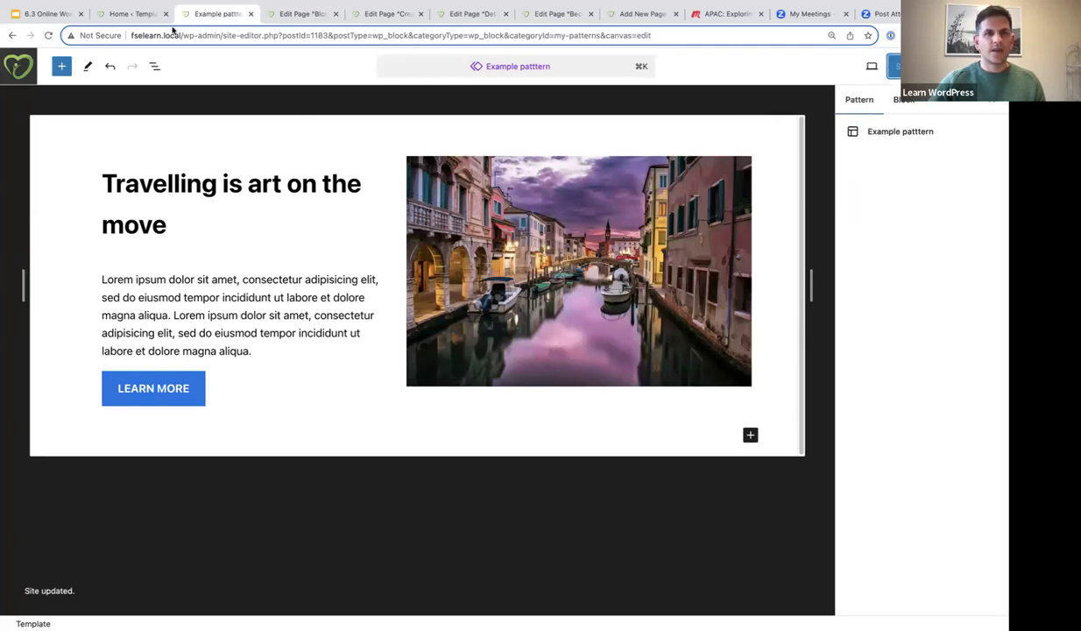
- Return to the site editor's Patterns library, reload it discarding unsaved changes, and check My patterns for the new example pattern
left_click(137, 15)
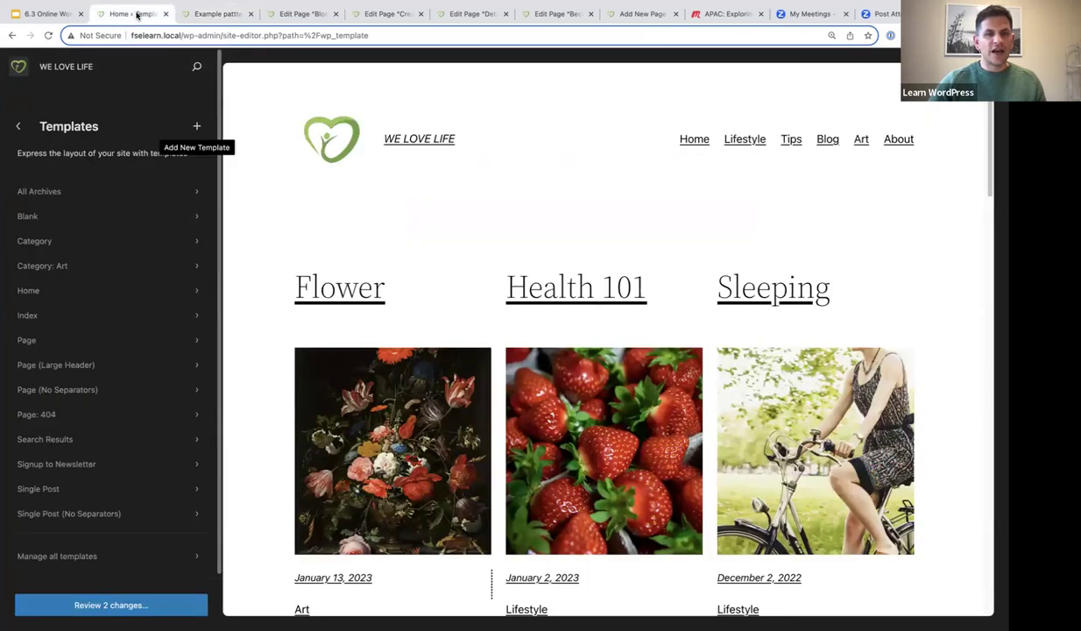
left_click(19, 127)
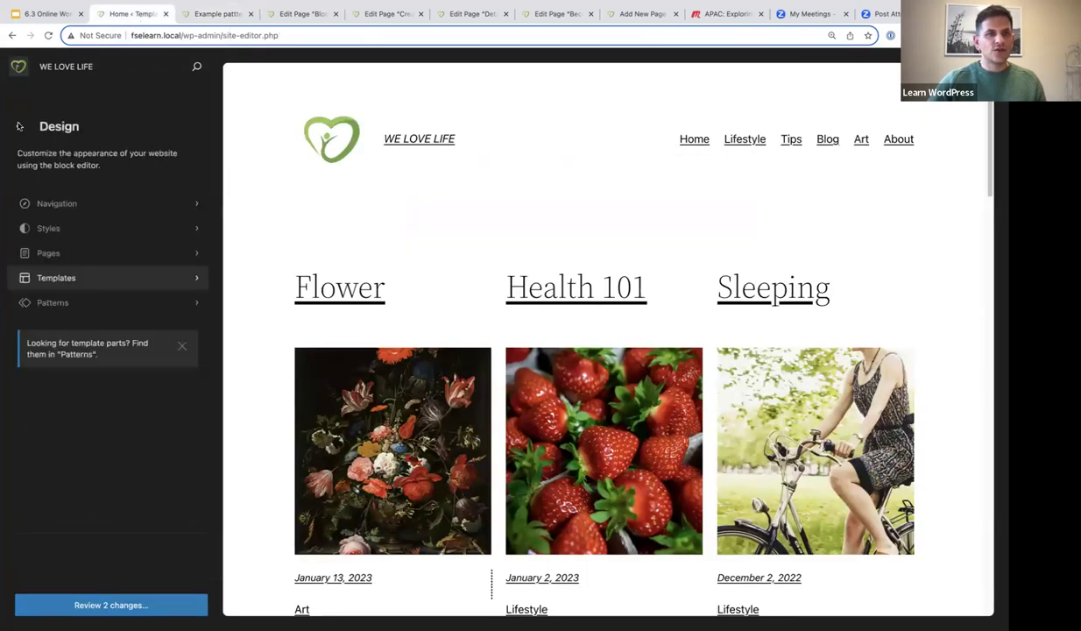
left_click(53, 303)
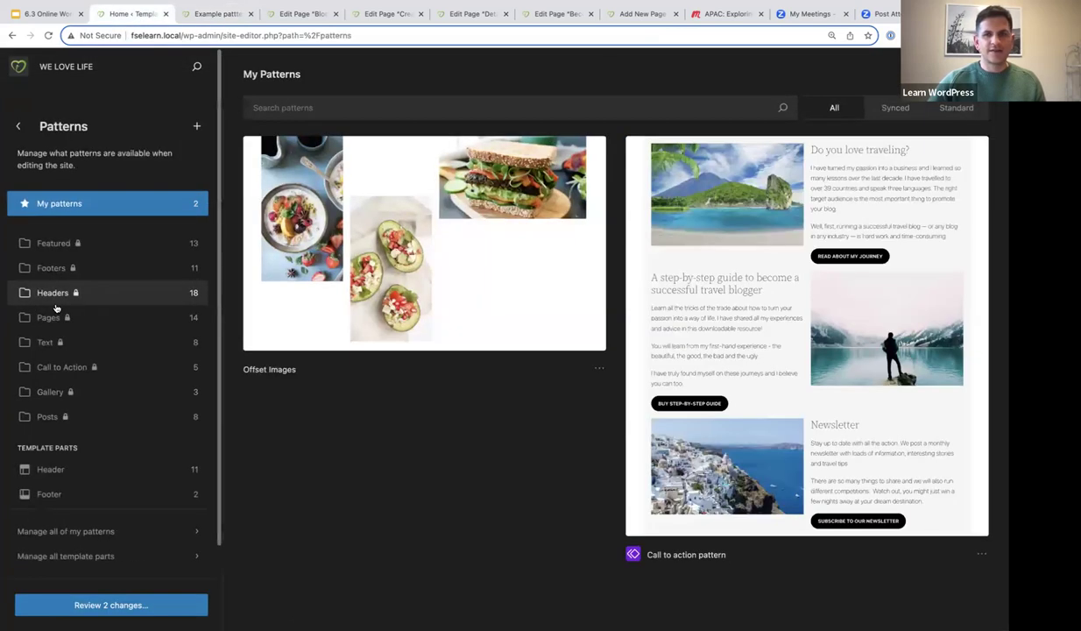
left_click(48, 35)
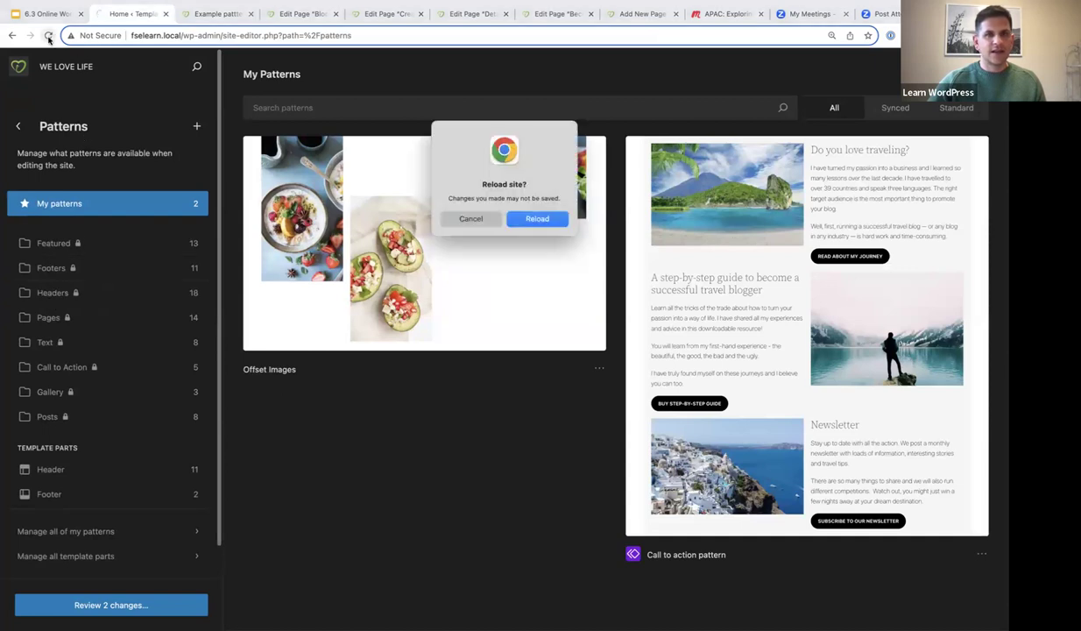
left_click(520, 220)
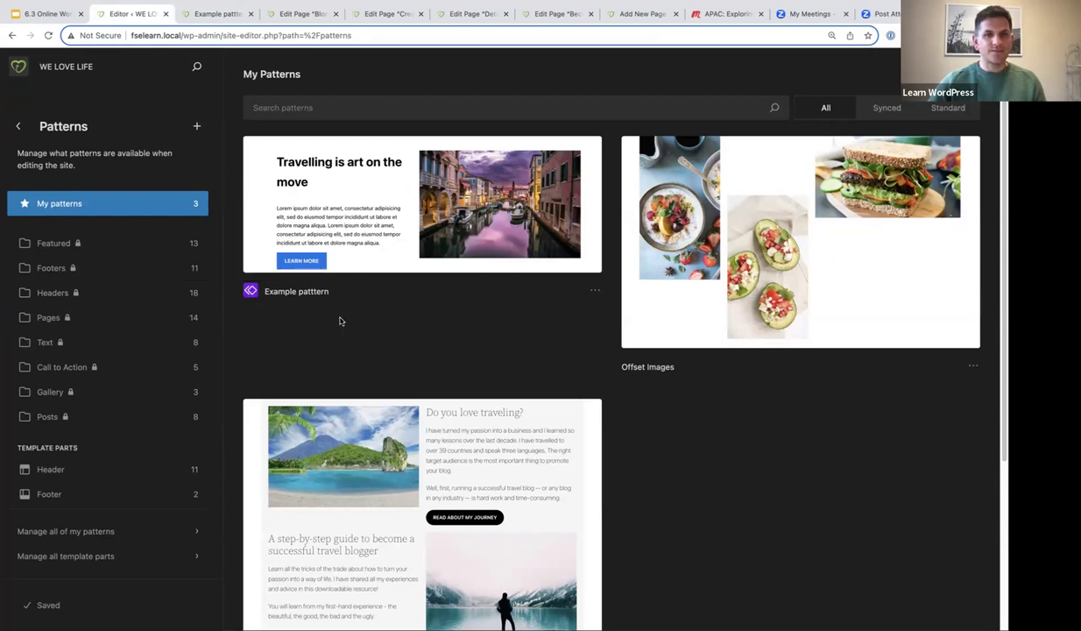
scroll(339, 320, "down", 3)
scroll(340, 320, "up", 3)
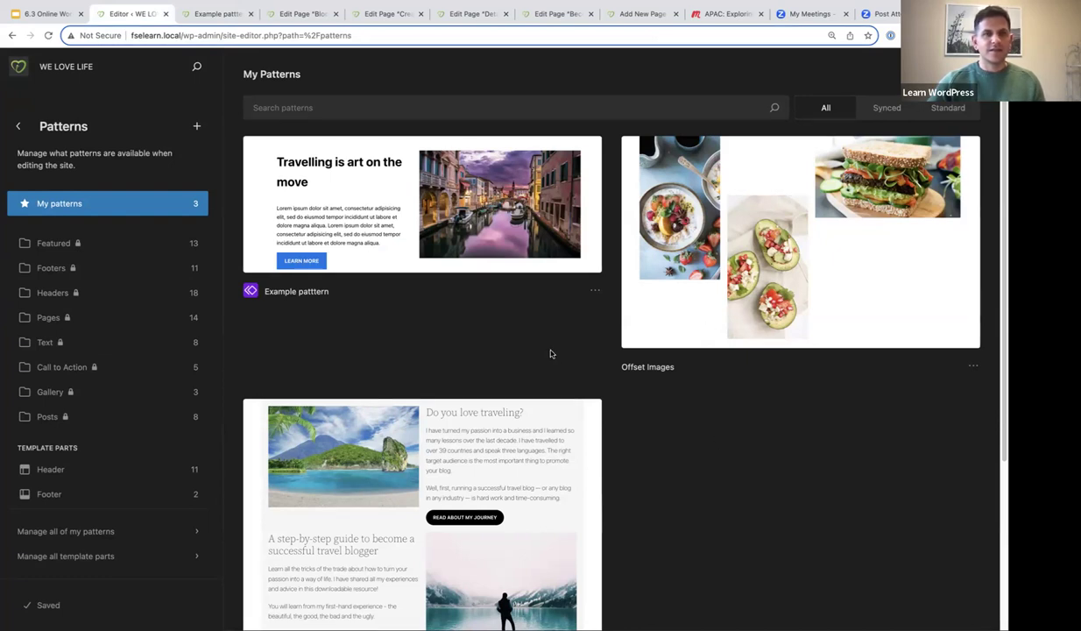
- Go to the "Creating synced or unsynced patterns" page, show its block structure and select the Tour de France Media & Text block
left_click(292, 16)
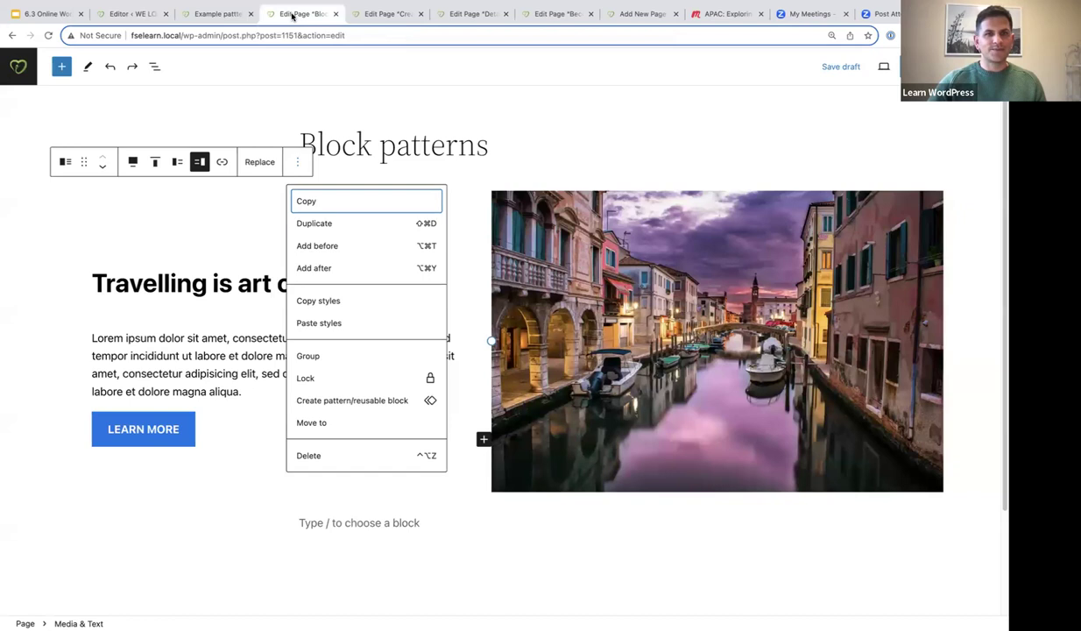
left_click(354, 13)
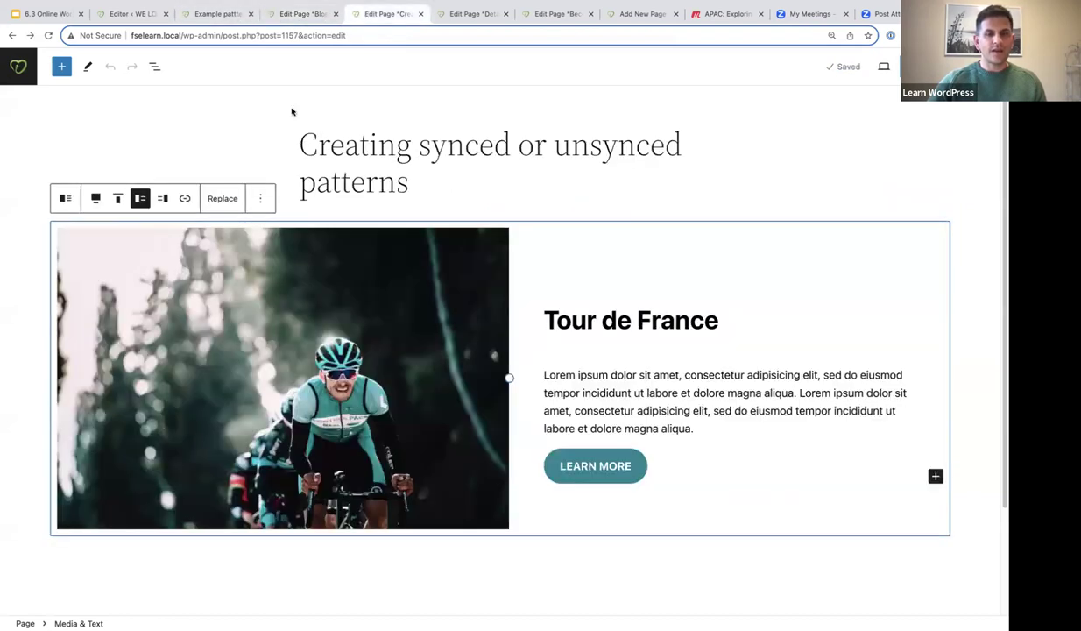
left_click(299, 553)
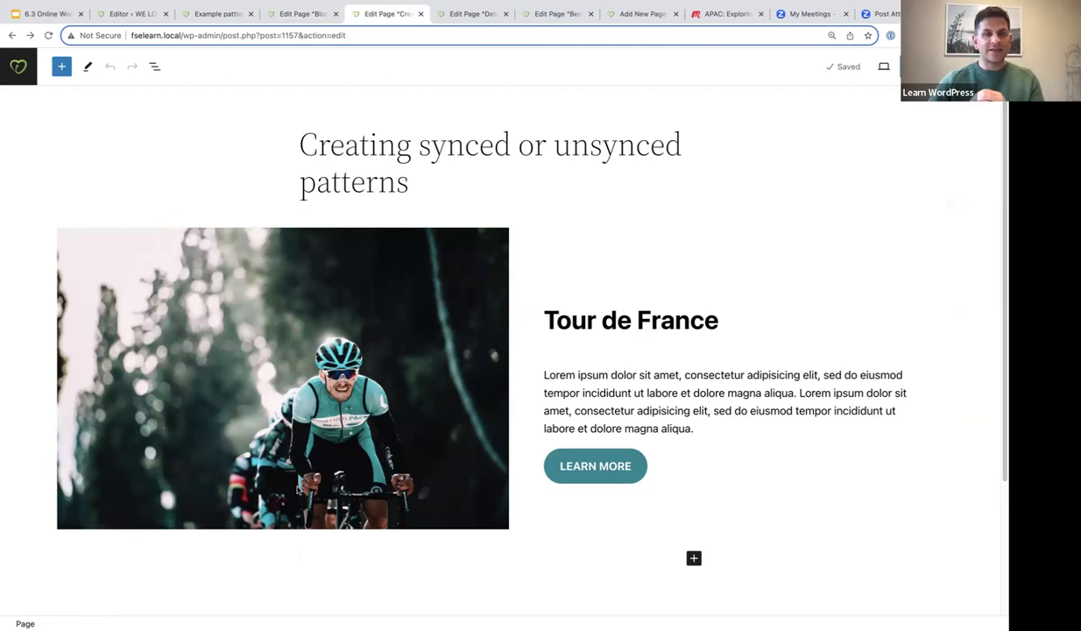
left_click(155, 67)
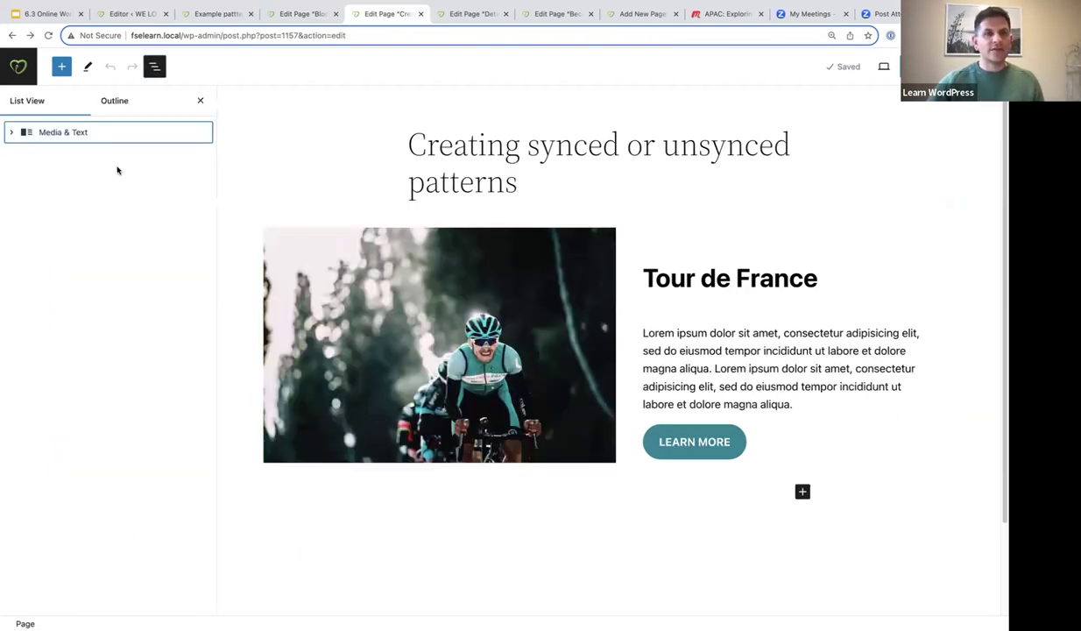
left_click(92, 134)
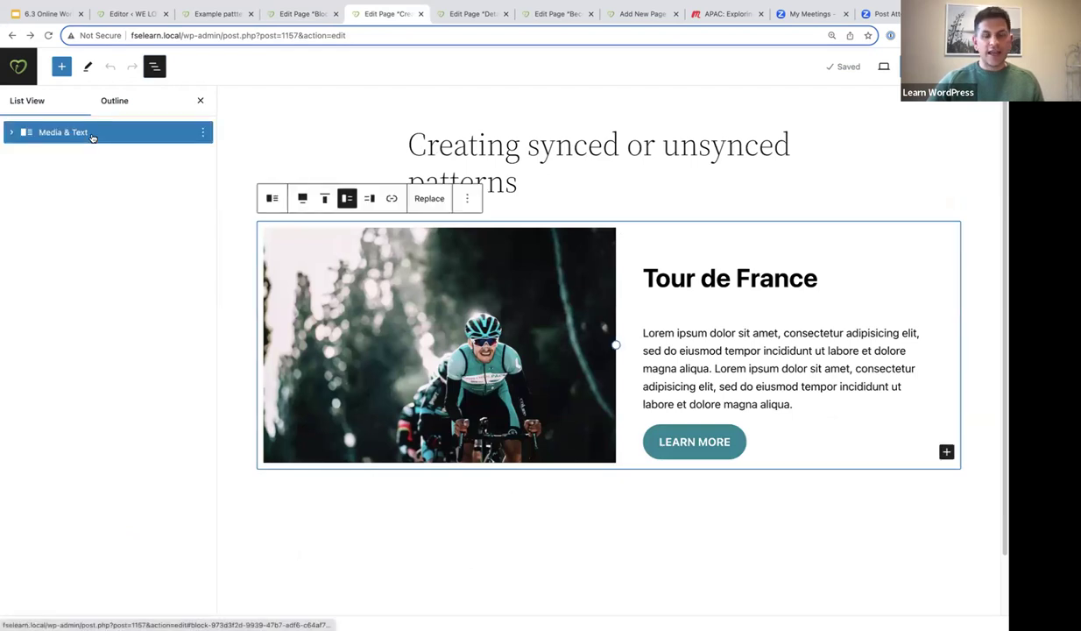
- Create an unsynced pattern named "Tour de France" from the selected Media & Text block
left_click(203, 133)
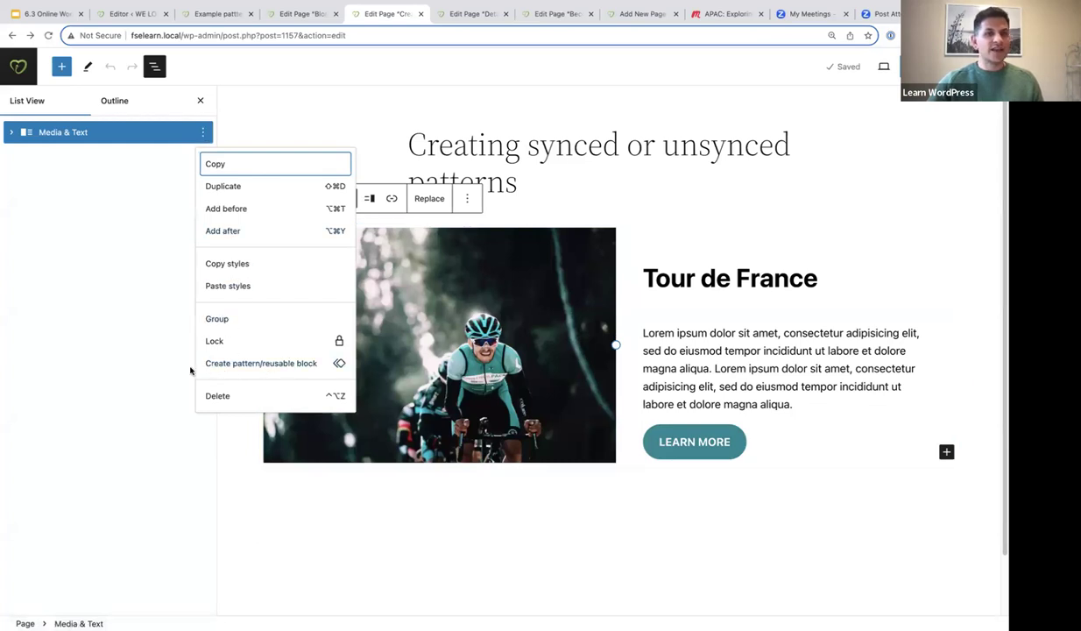
left_click(266, 363)
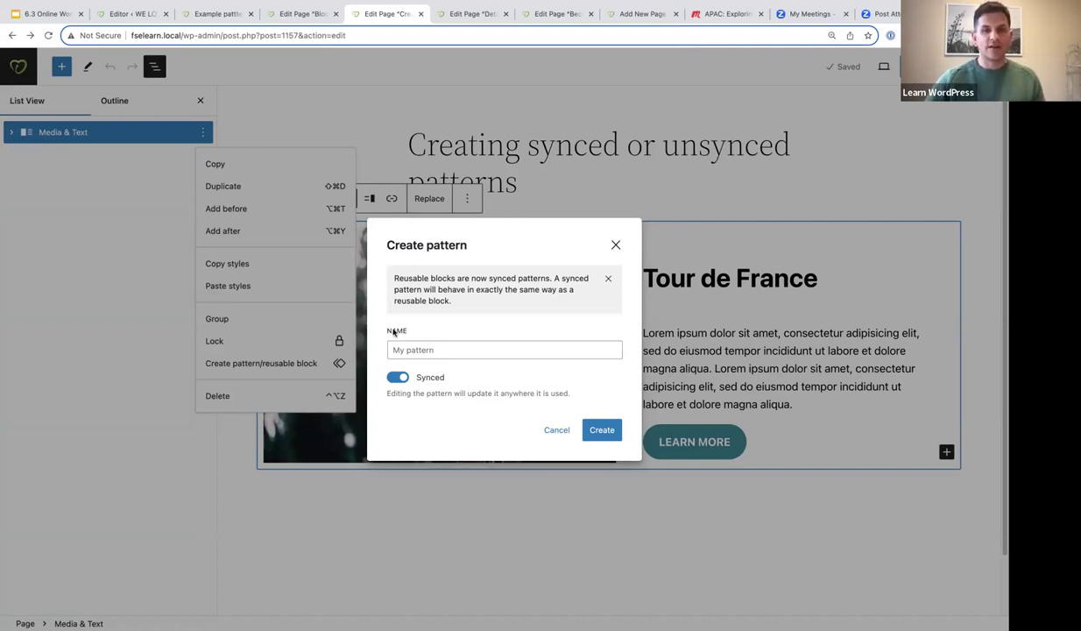
left_click(412, 350)
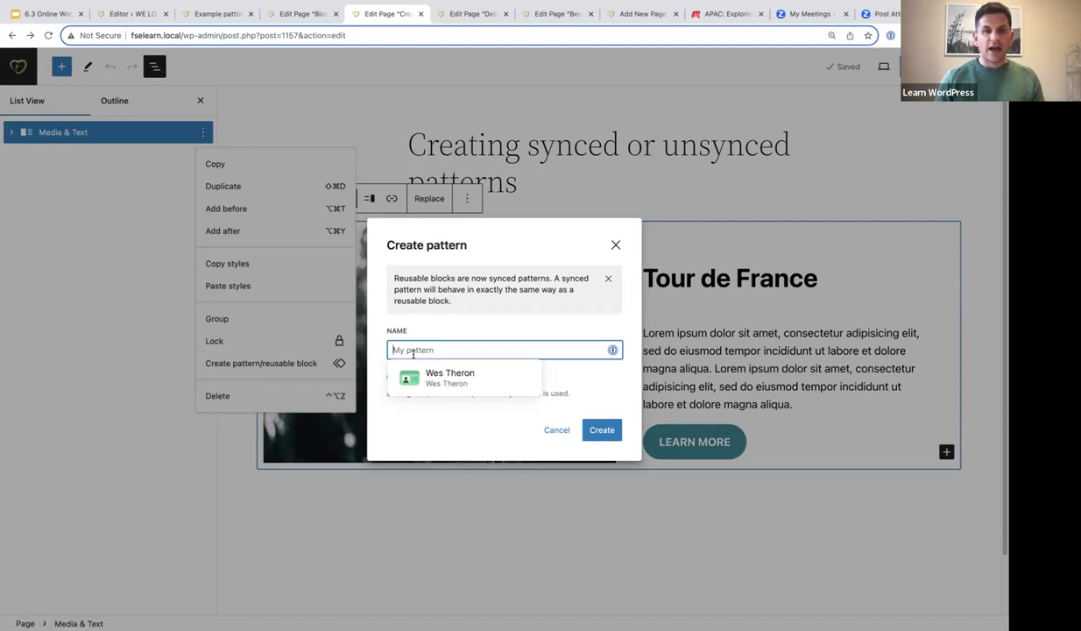
type("Tour ")
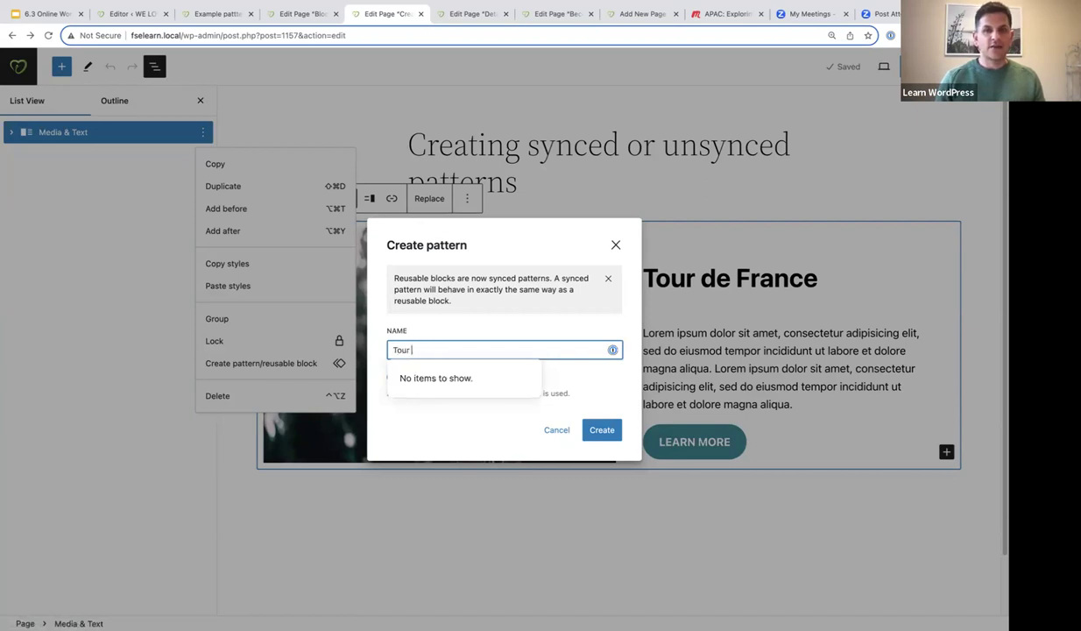
type("de France")
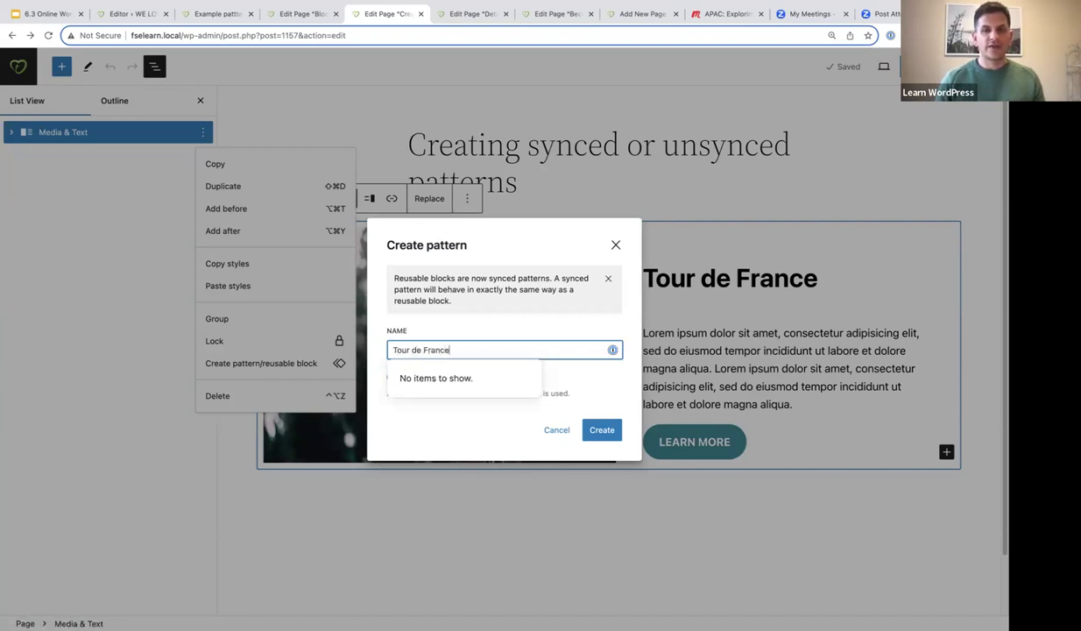
left_click(416, 424)
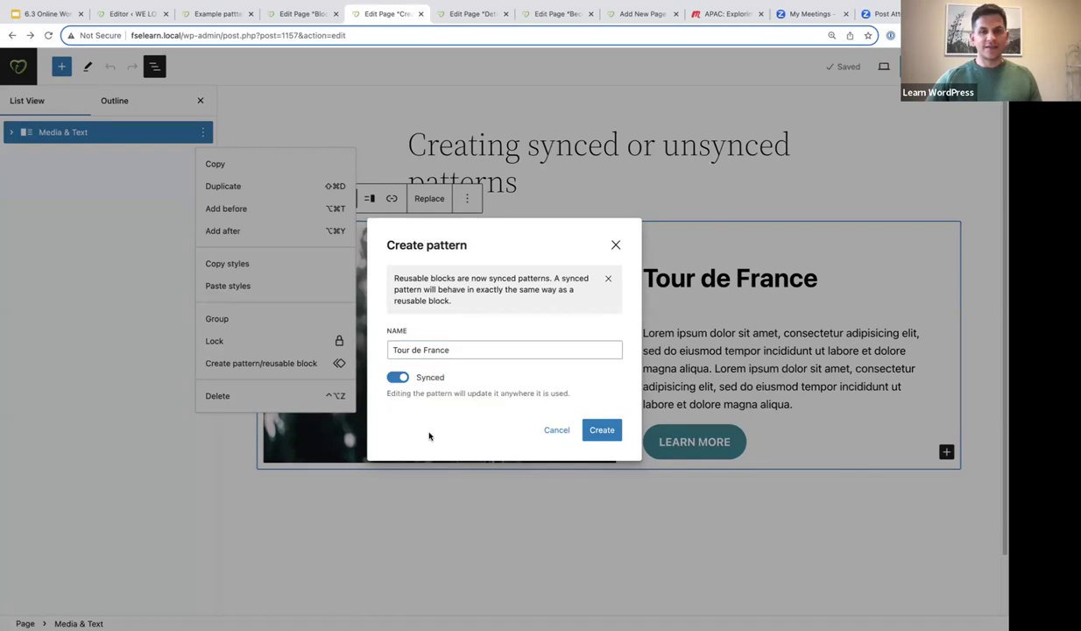
left_click(399, 378)
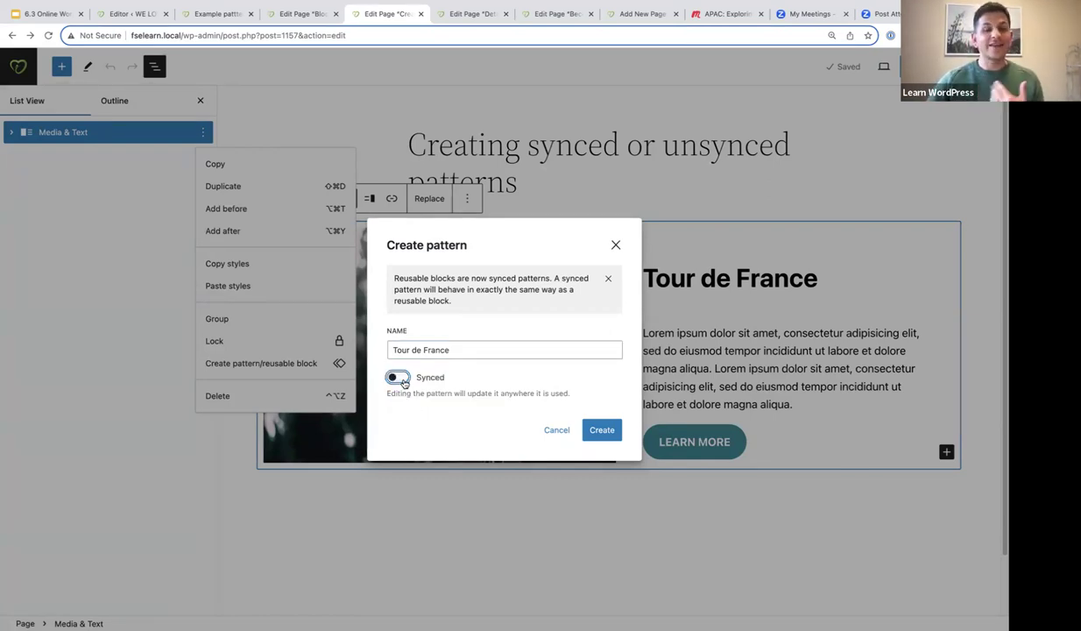
left_click(596, 434)
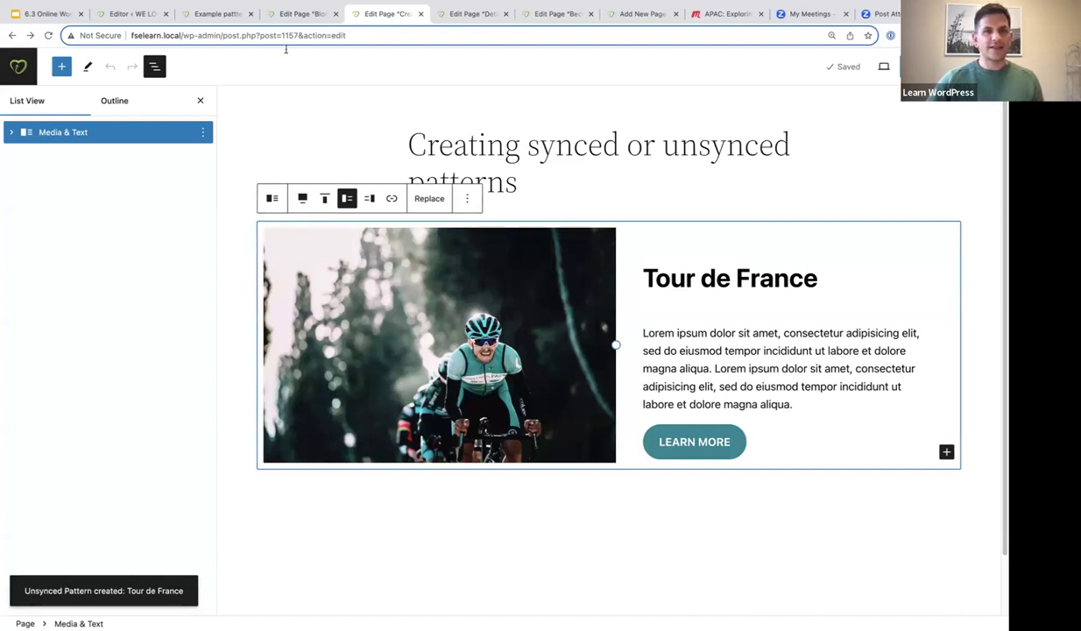
- Reload the site editor's Patterns library and compare the Tour de France pattern with the synced ones in My patterns
left_click(127, 14)
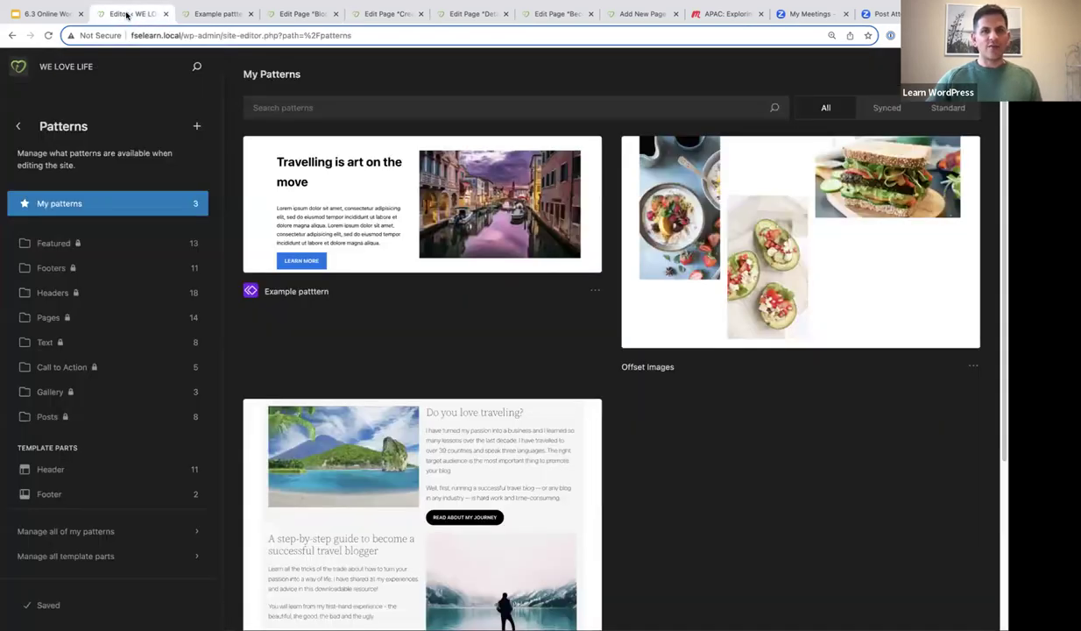
left_click(48, 35)
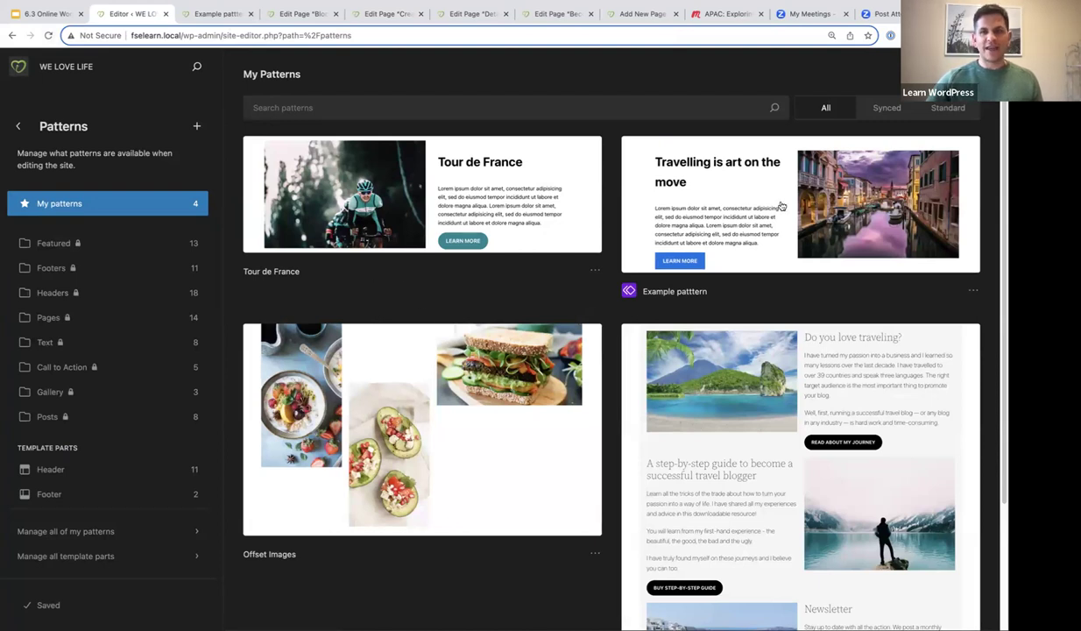
scroll(765, 474, "down", 5)
scroll(764, 474, "up", 5)
scroll(764, 473, "up", 1)
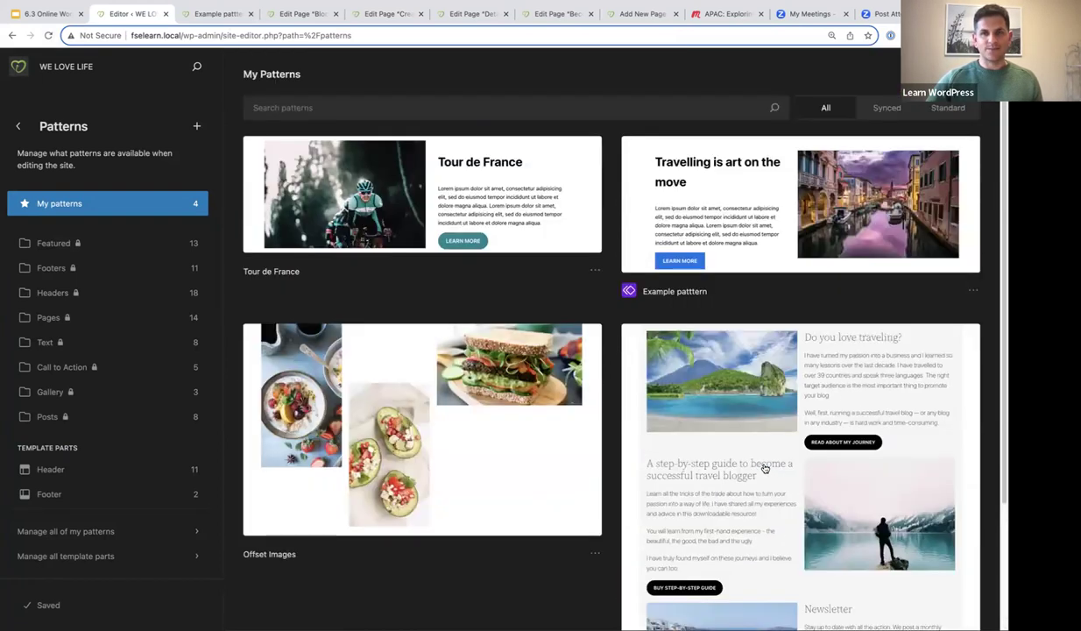
- Back on the "Creating synced or unsynced patterns" page, add an empty block after the Tour de France Media & Text block
left_click(375, 15)
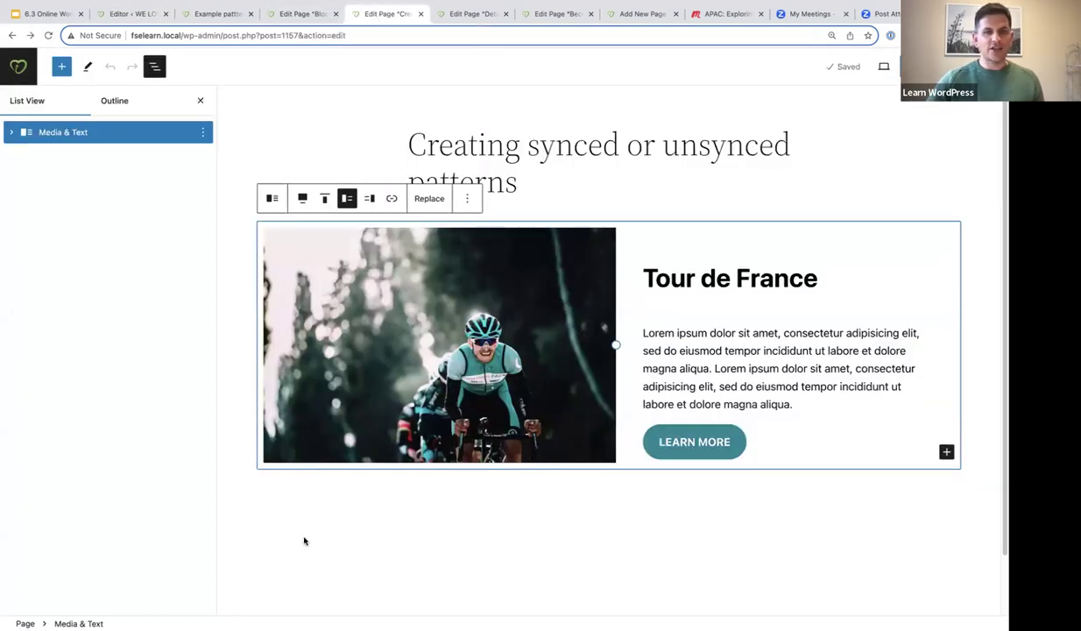
left_click(289, 481)
left_click(203, 132)
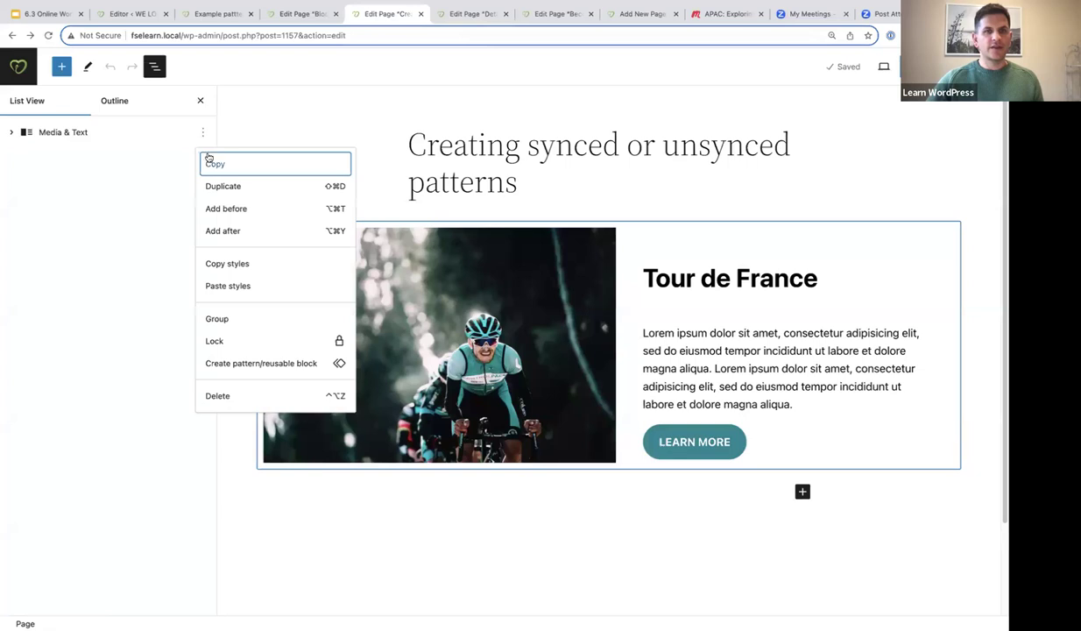
left_click(224, 232)
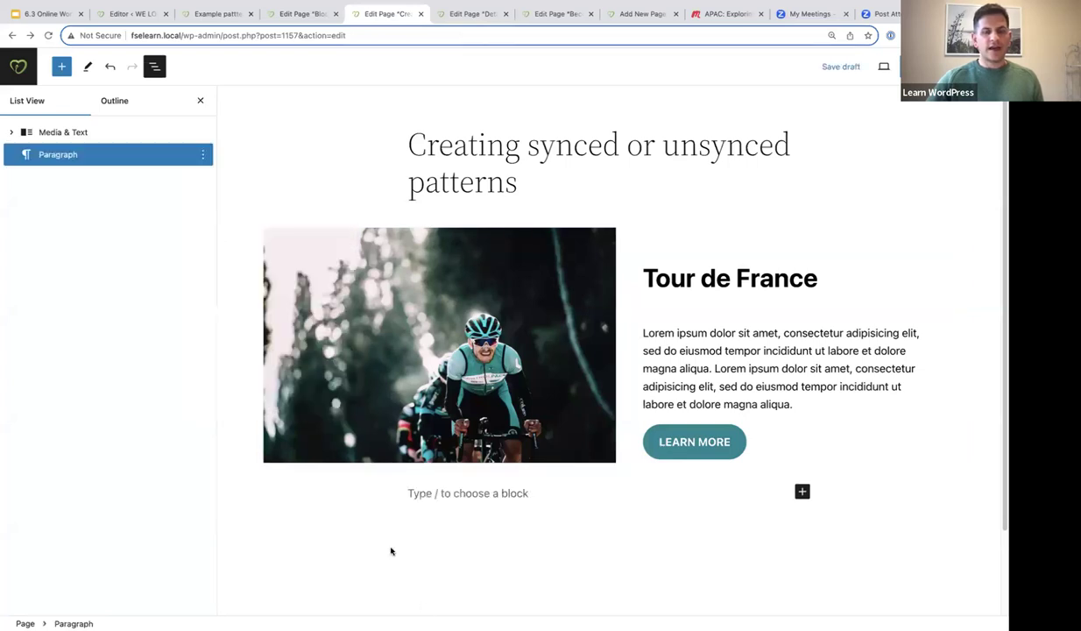
scroll(427, 379, "down", 2)
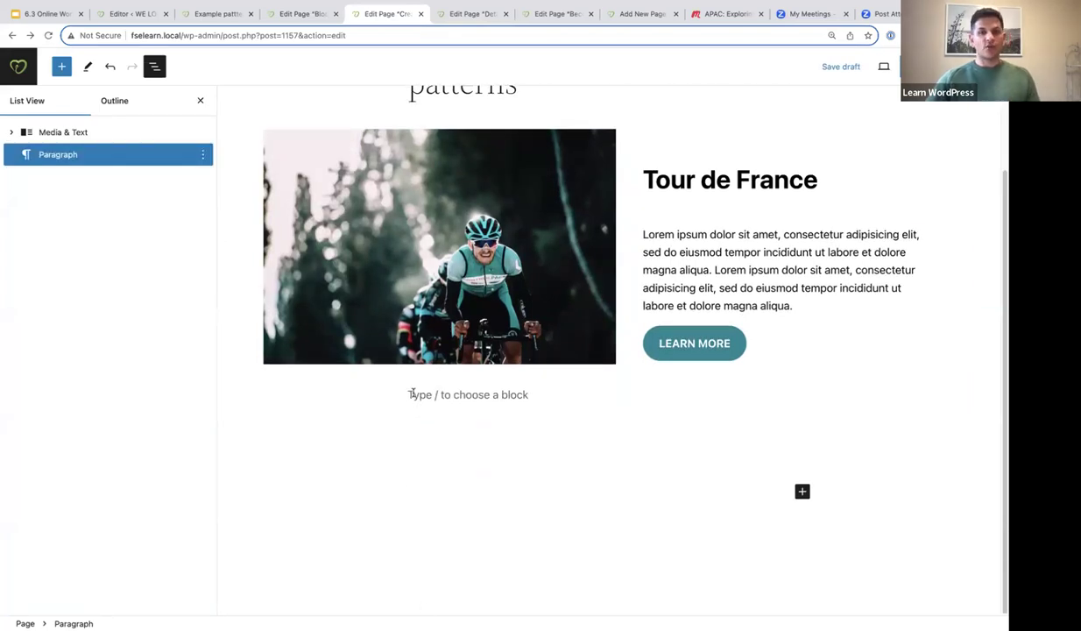
- Browse the patterns available for insertion and examine the unsynced ones under My patterns
left_click(61, 66)
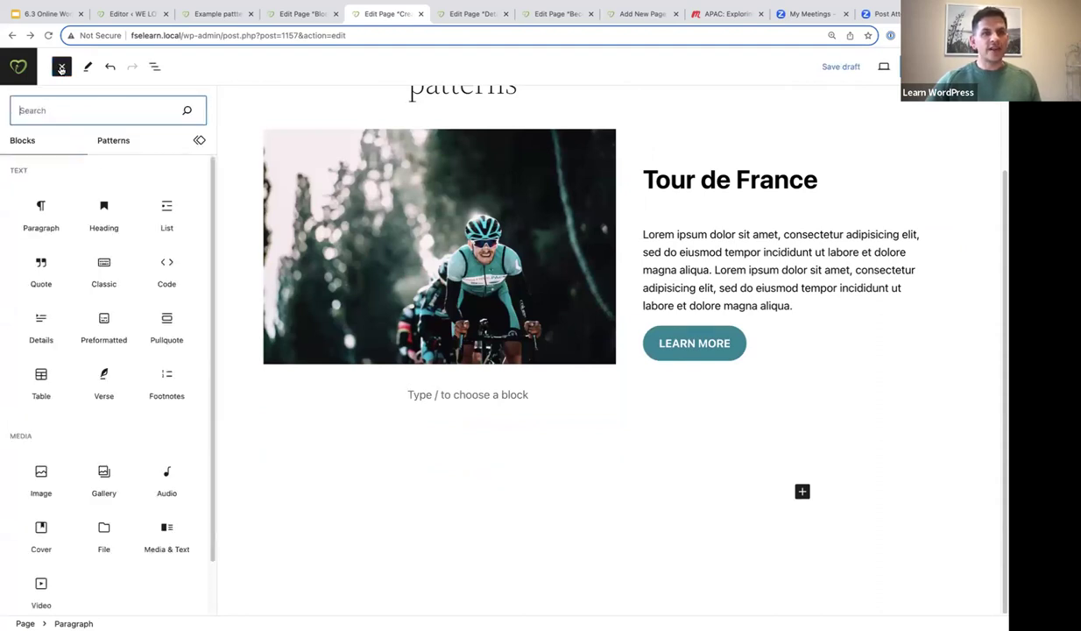
left_click(83, 142)
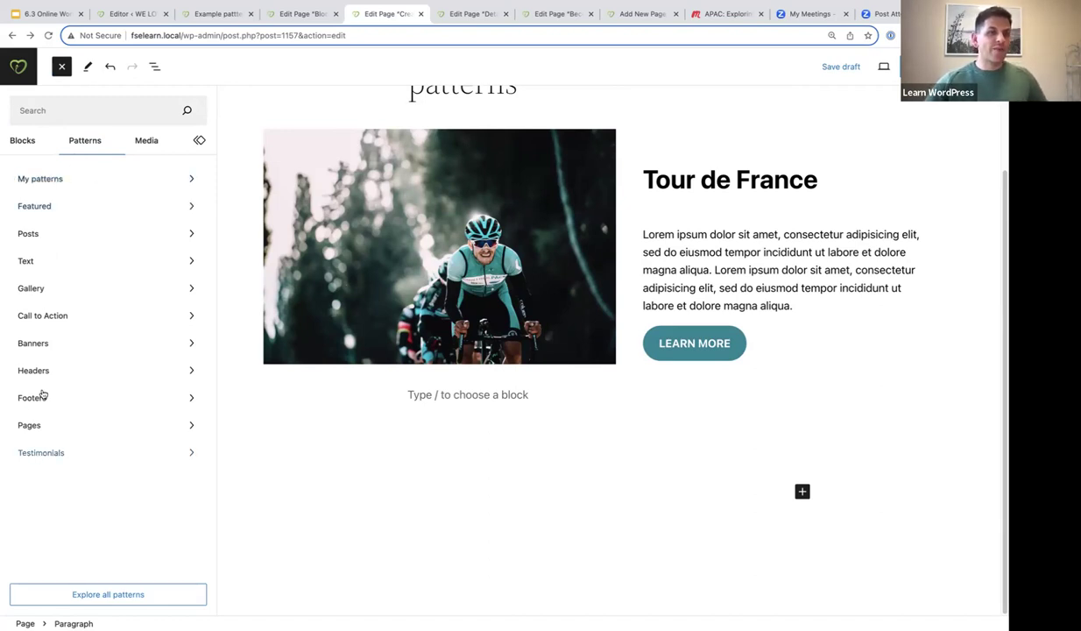
left_click(37, 178)
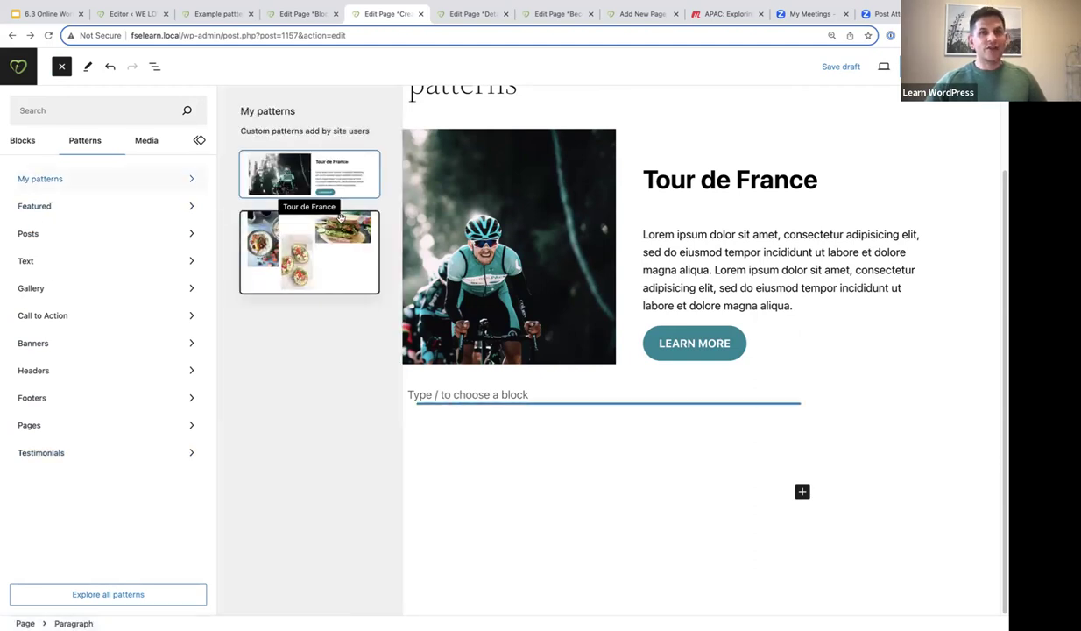
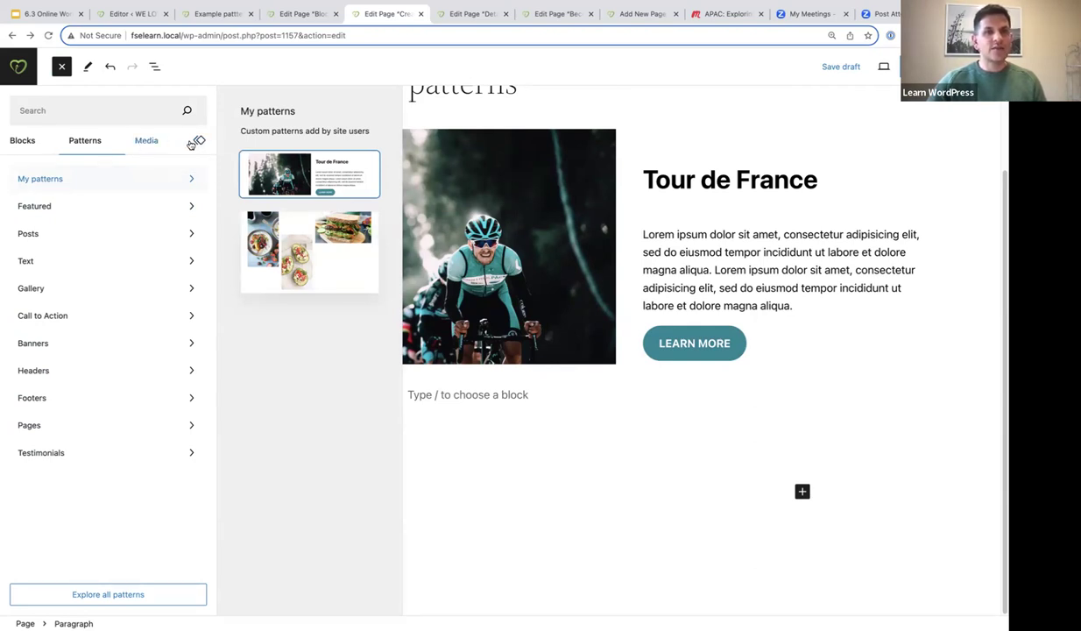
- Preview the synced patterns and insert the Call to action pattern below the Tour de France block
left_click(199, 142)
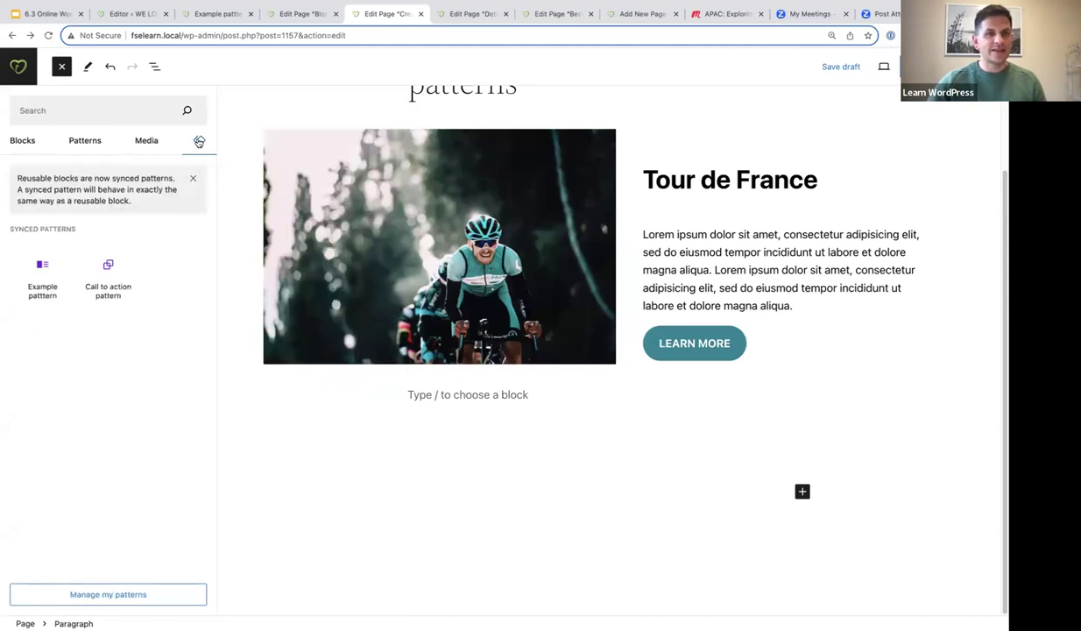
mouse_move(46, 291)
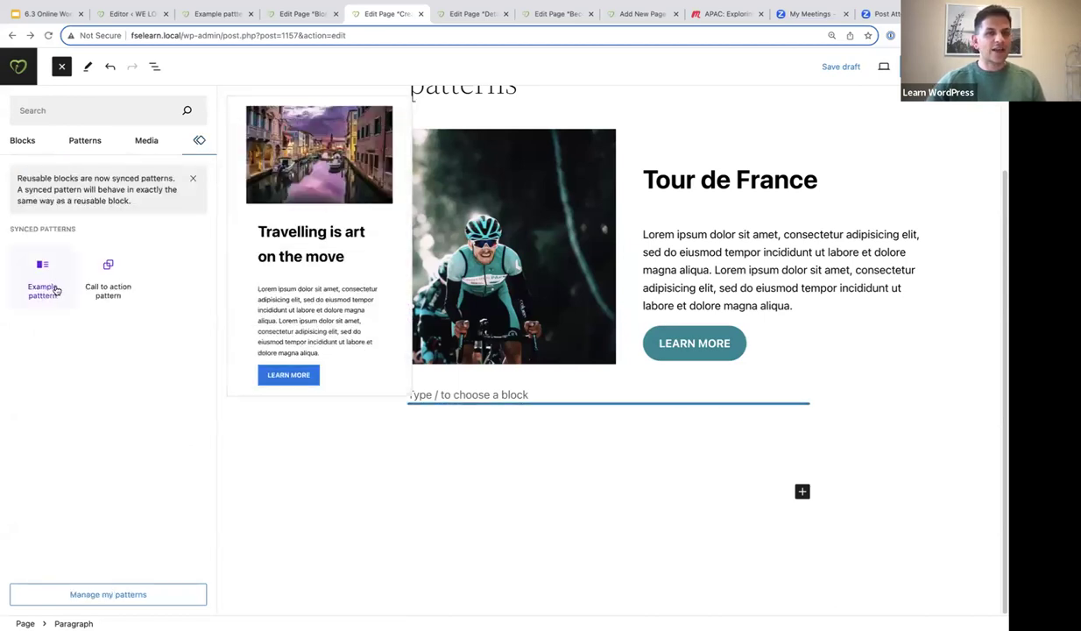
mouse_move(107, 285)
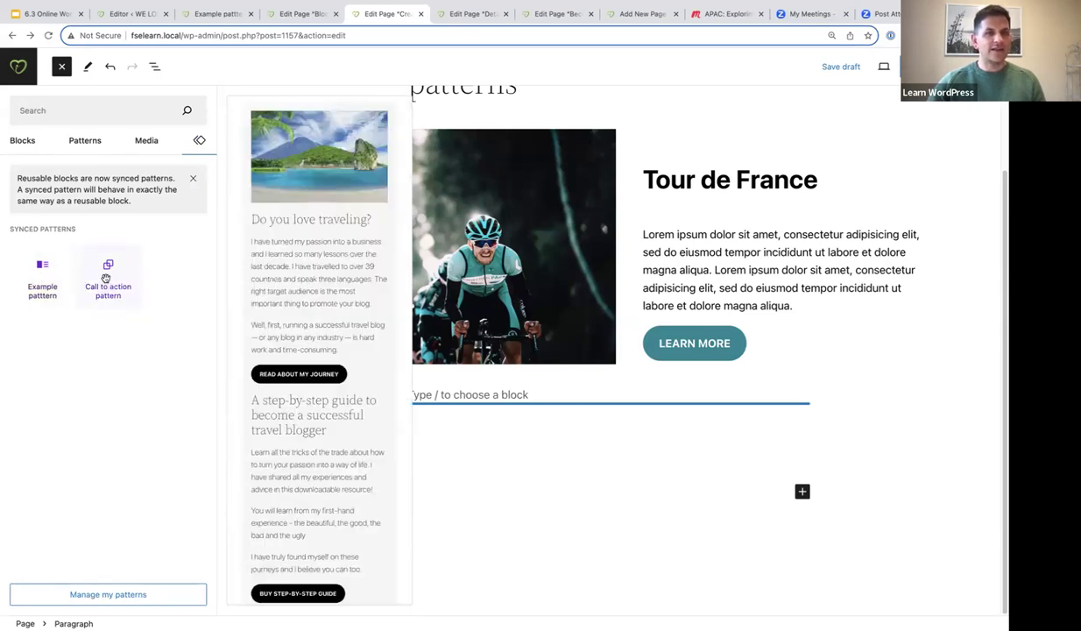
left_click(107, 279)
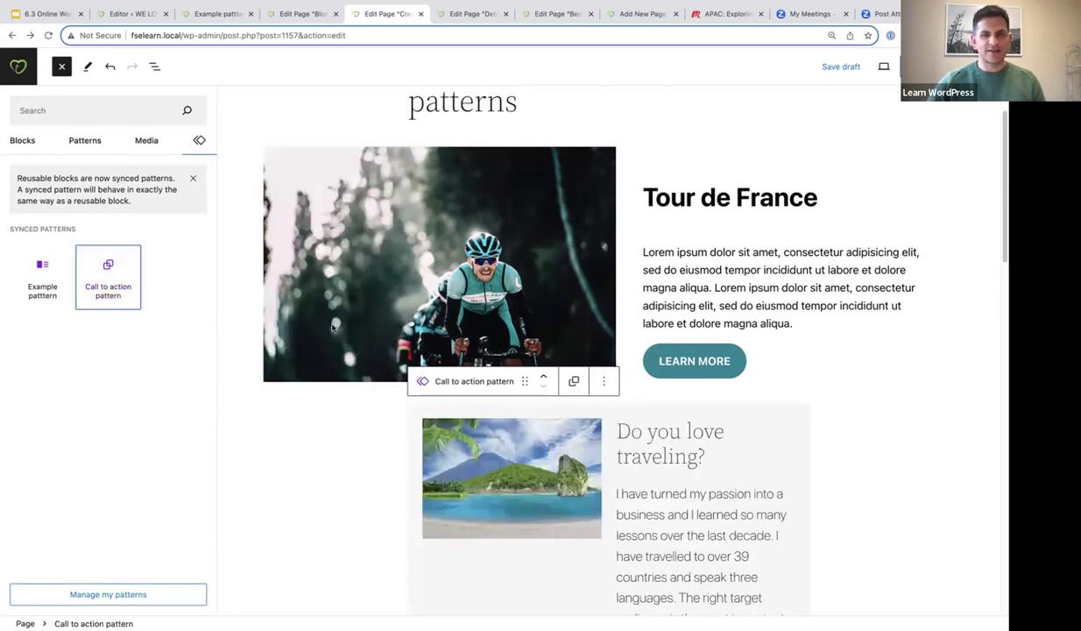
scroll(326, 332, "down", 5)
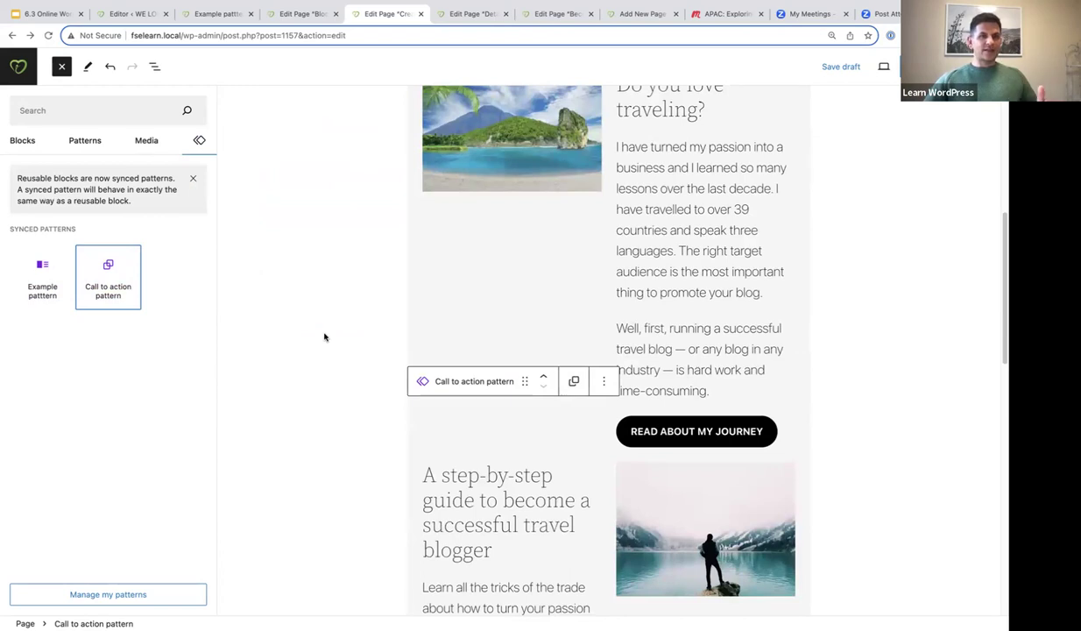
- Review the inserted Call to action pattern below the Tour de France block and check the block options of its group
scroll(356, 340, "up", 4)
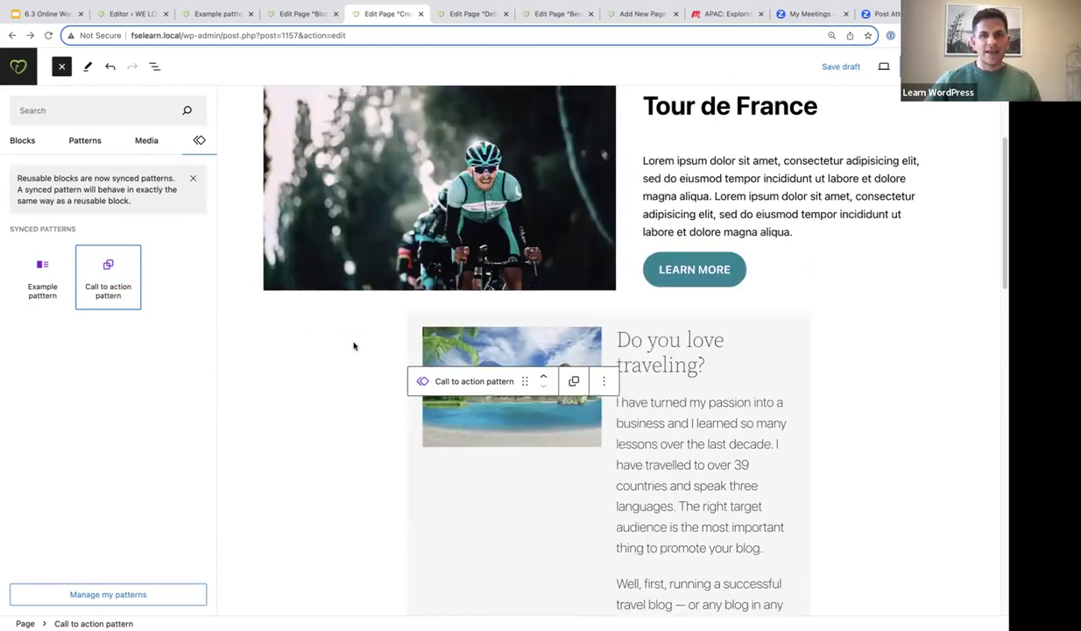
scroll(354, 346, "down", 6)
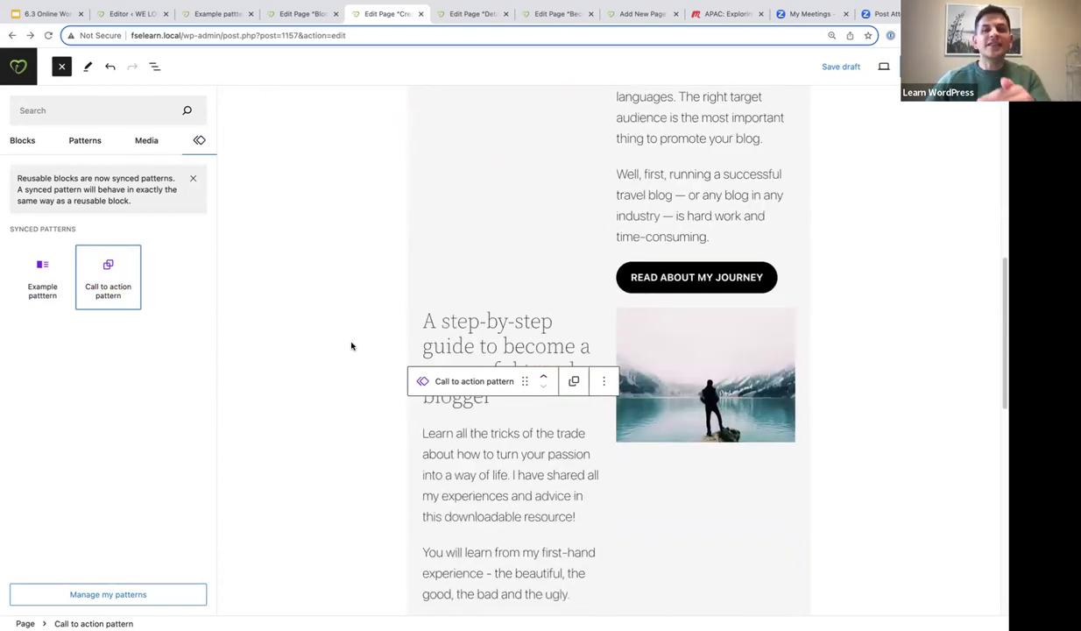
scroll(355, 347, "up", 4)
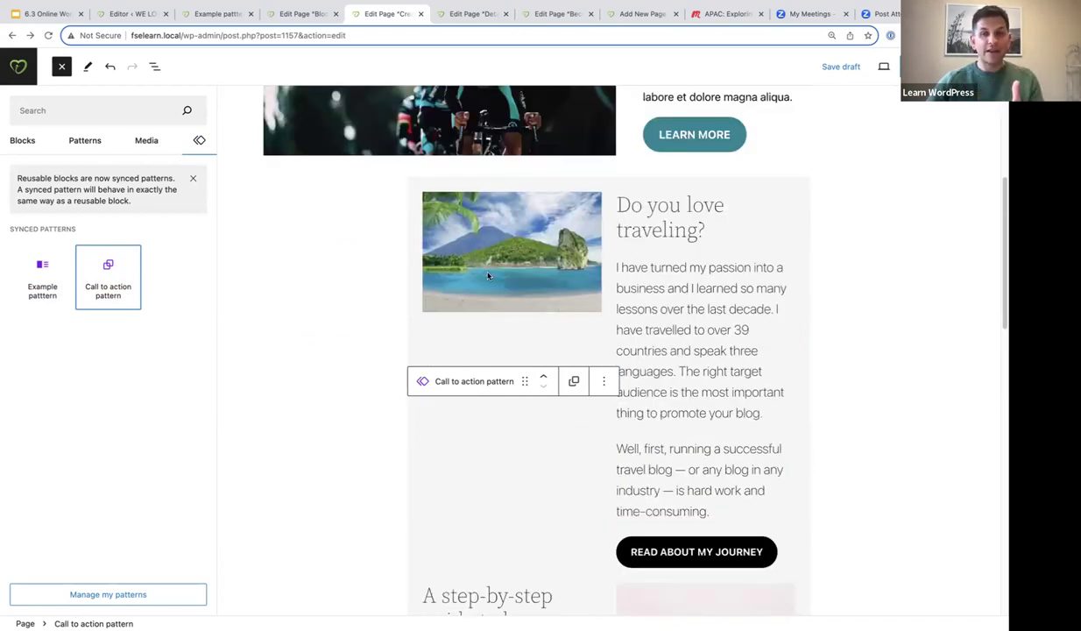
scroll(490, 331, "down", 1)
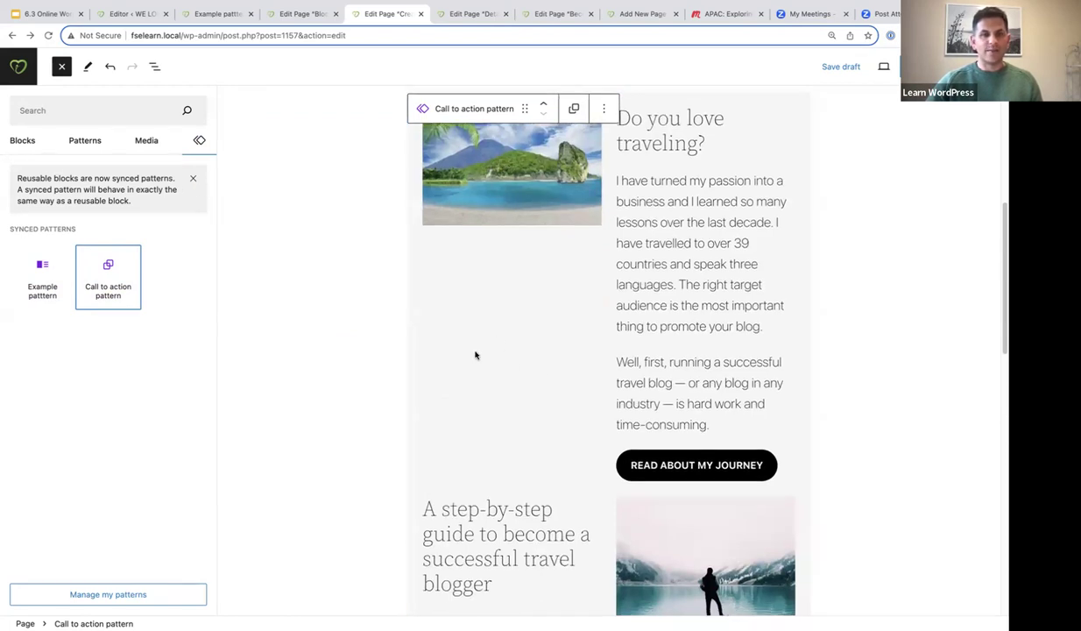
key("super+s")
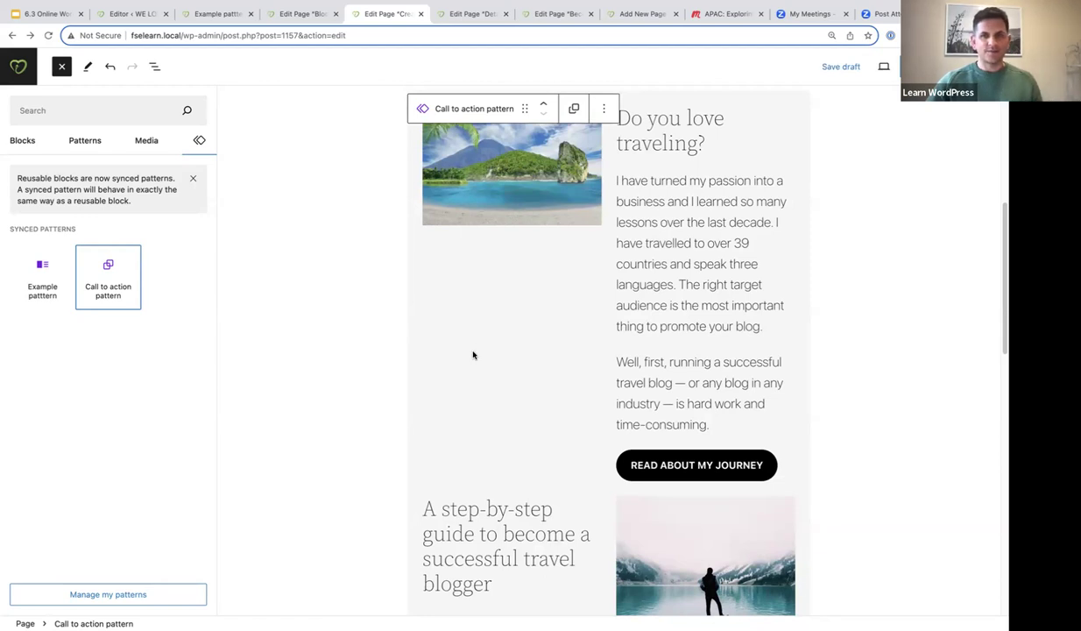
scroll(473, 354, "up", 3)
left_click(414, 320)
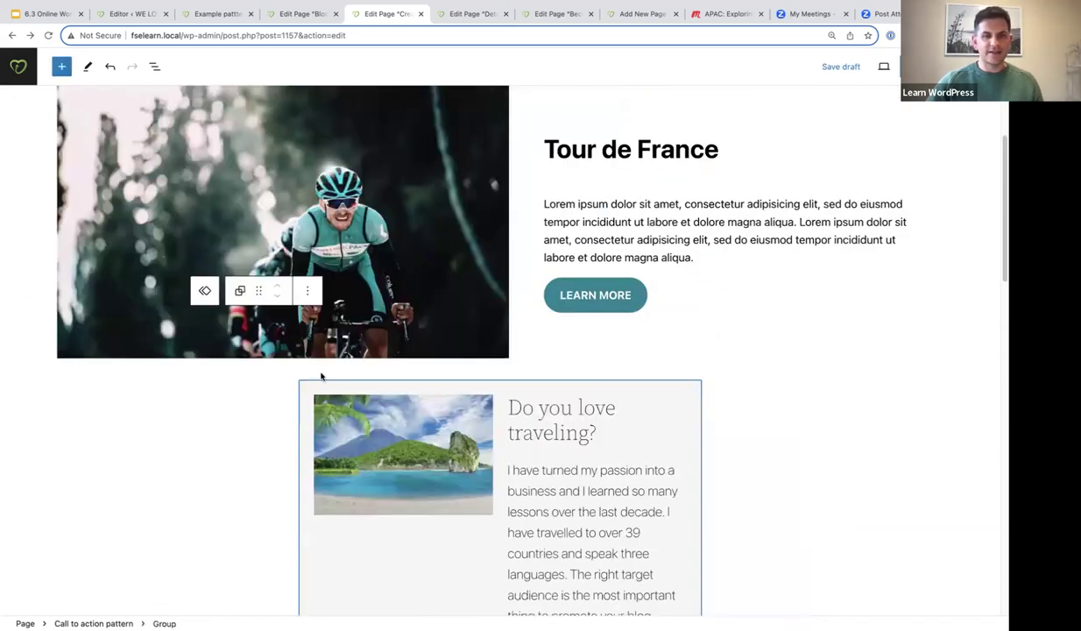
scroll(320, 377, "down", 3)
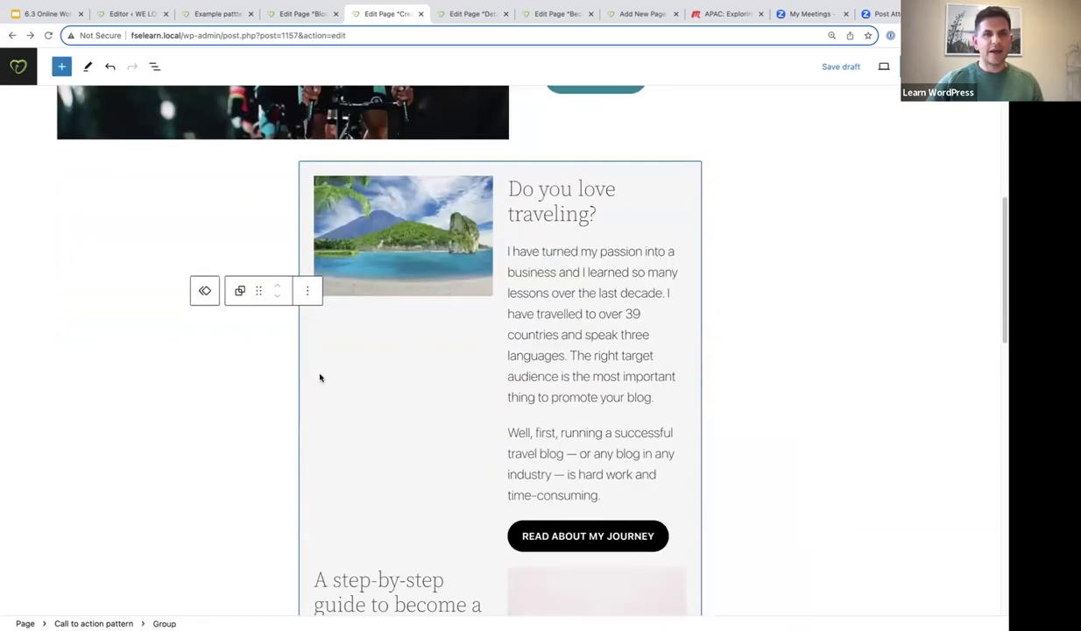
left_click(308, 292)
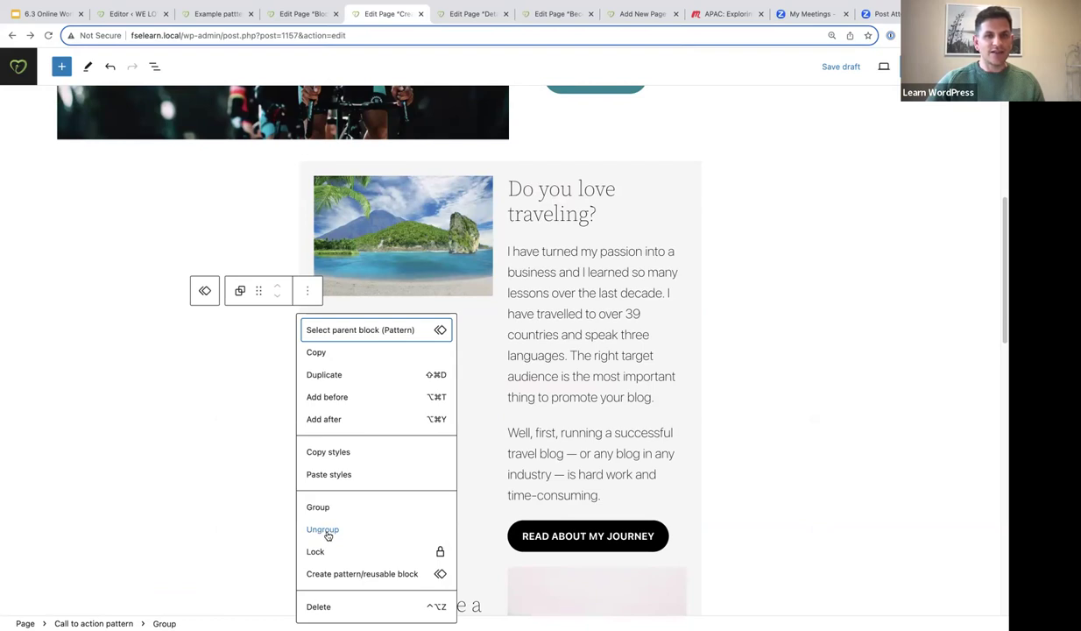
left_click(237, 381)
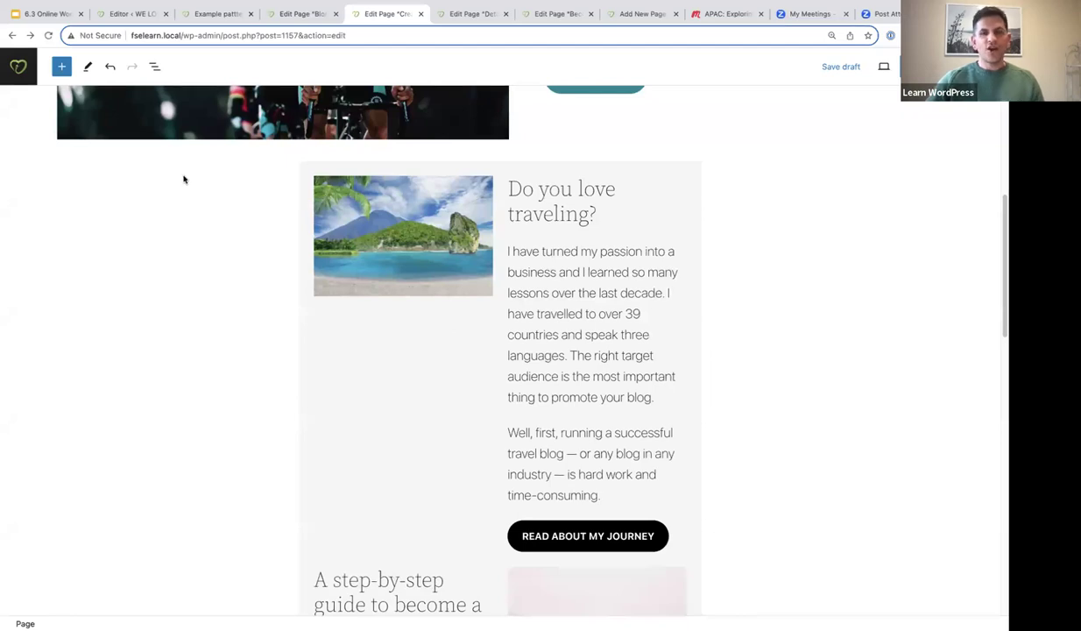
- Switch to the site editor's Patterns library and browse the Header template parts
left_click(129, 15)
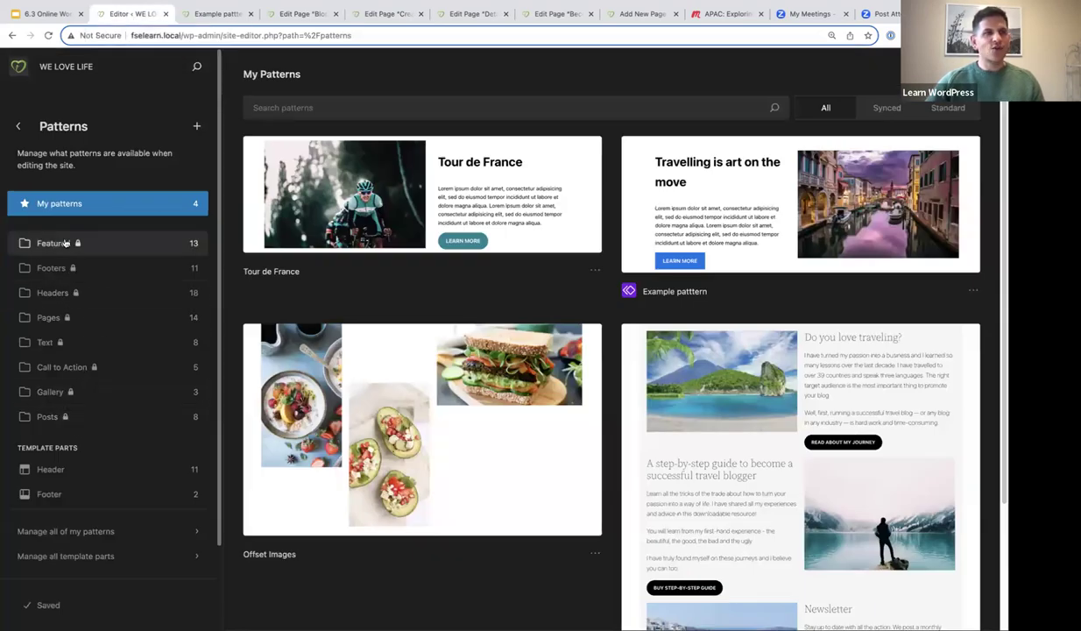
left_click(66, 473)
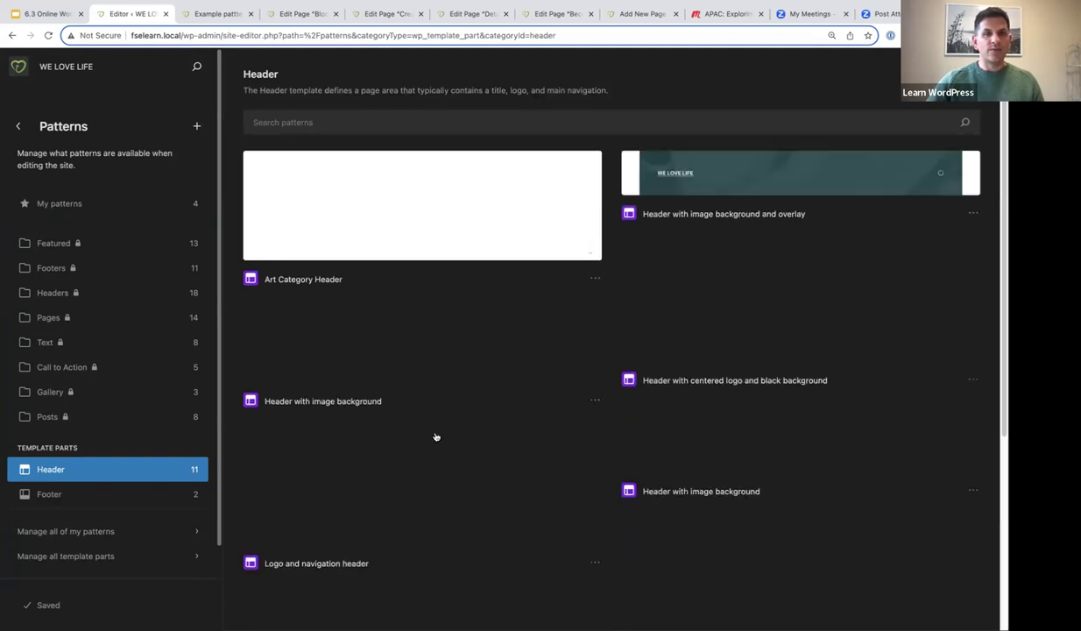
scroll(452, 439, "down", 3)
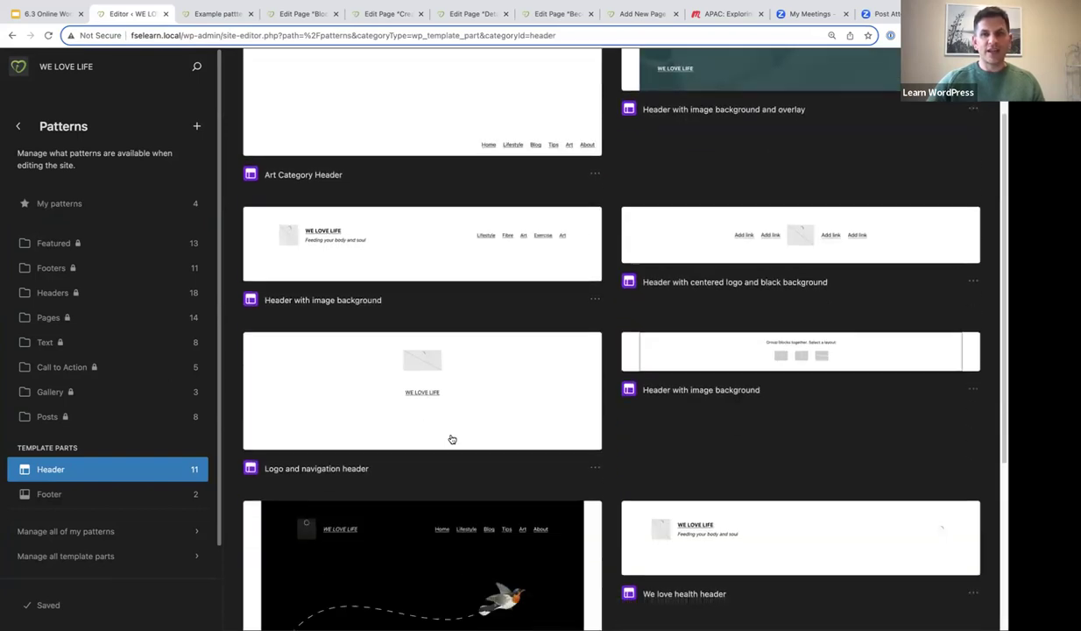
scroll(122, 442, "down", 1)
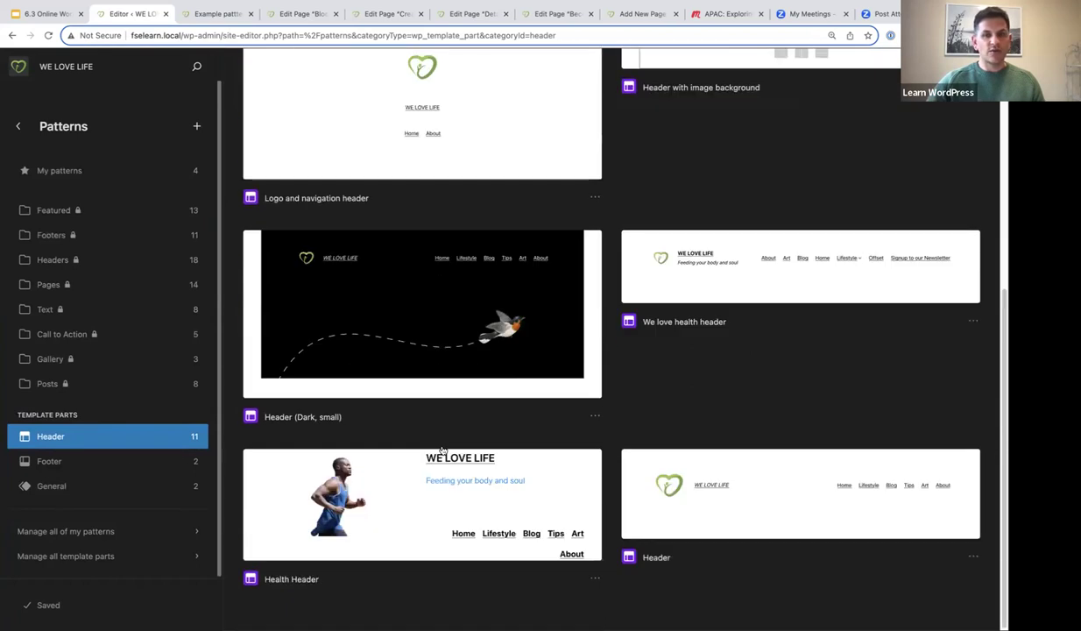
scroll(441, 449, "up", 4)
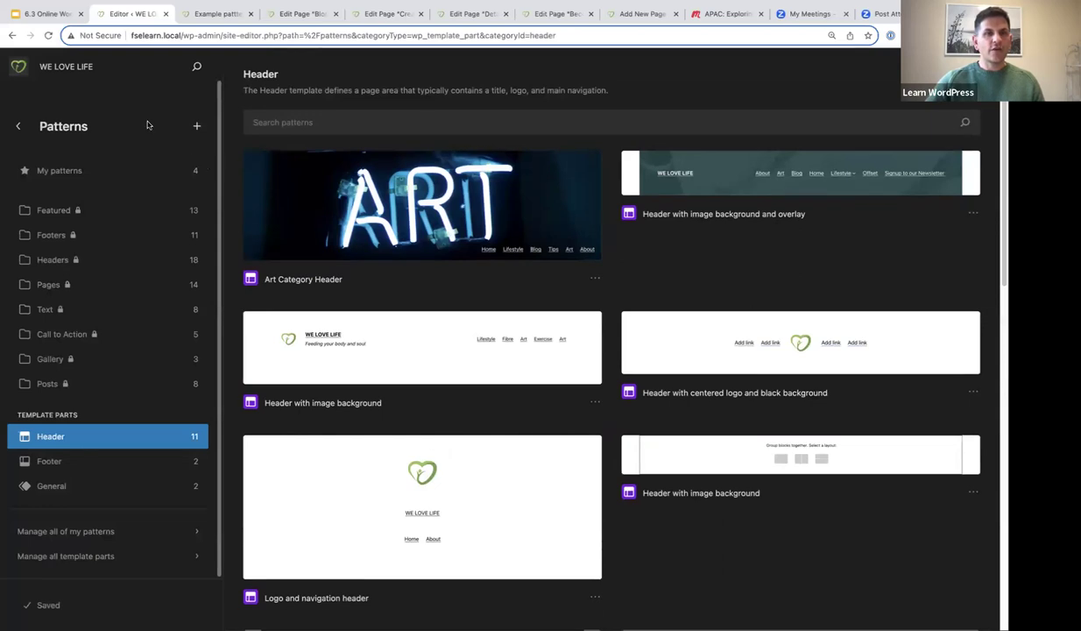
- Examine the name and area settings for creating a new template part, then close them without creating one
left_click(197, 127)
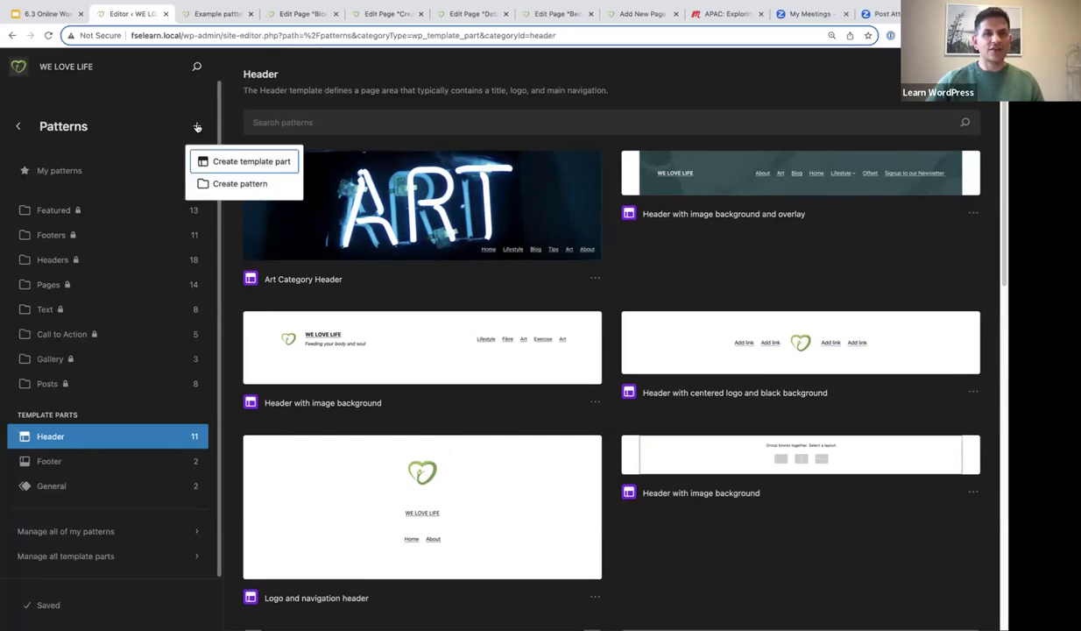
left_click(234, 162)
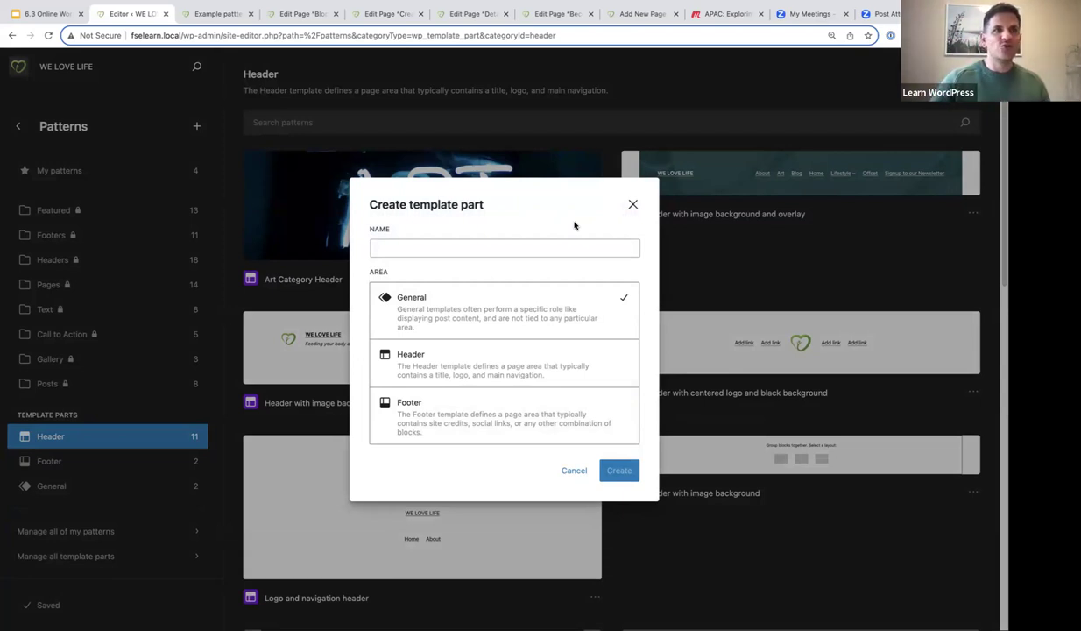
left_click(633, 206)
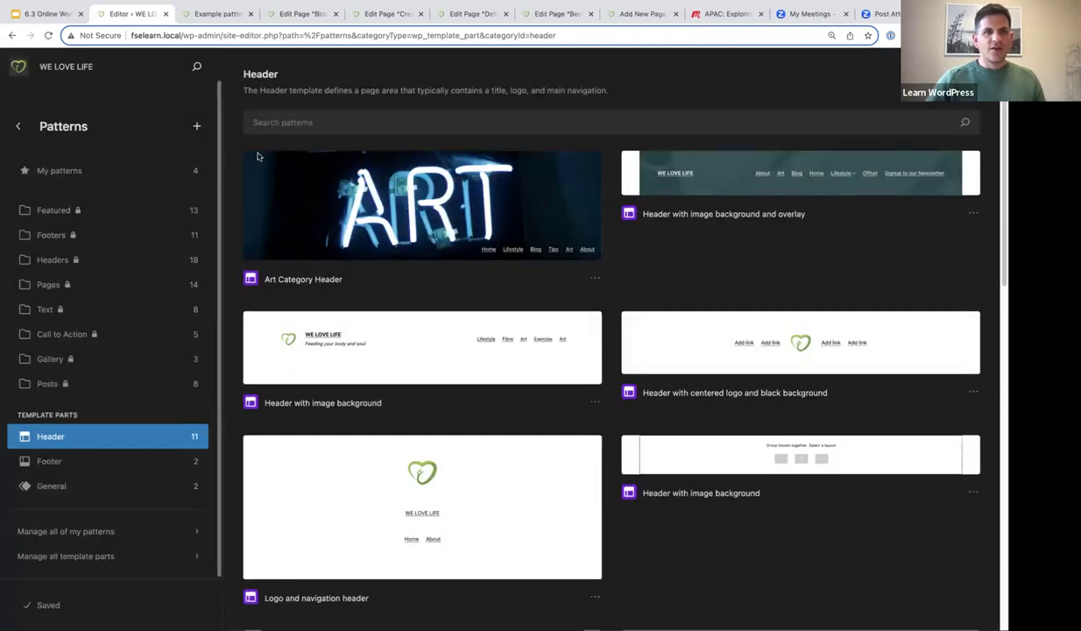
- Return to the site editor's Design overview and view the default commands in the command palette
left_click(17, 125)
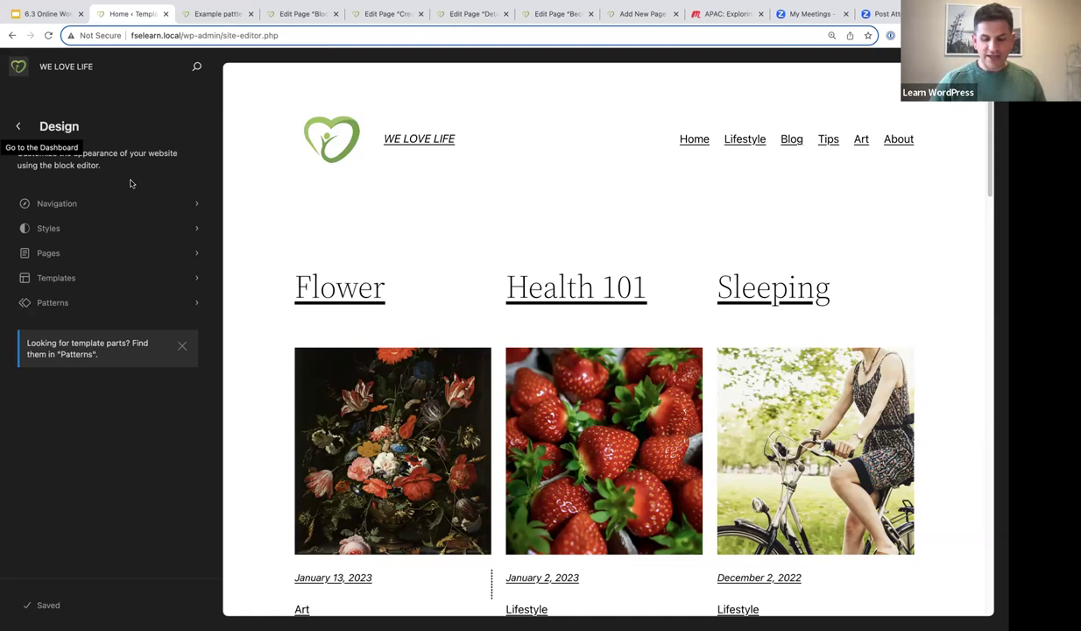
key("super+k")
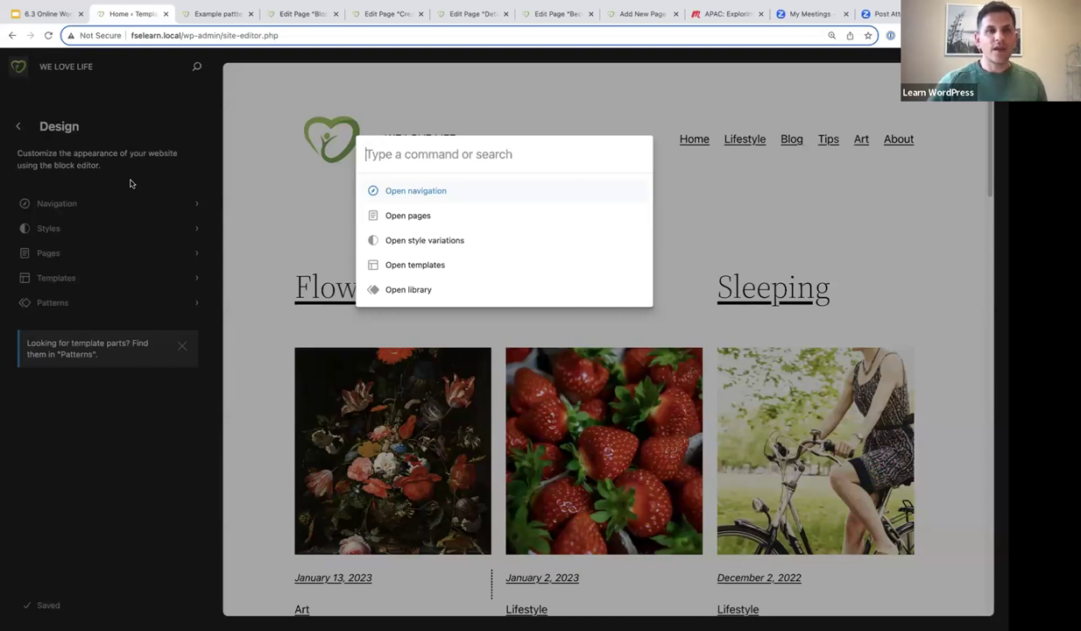
left_click(289, 207)
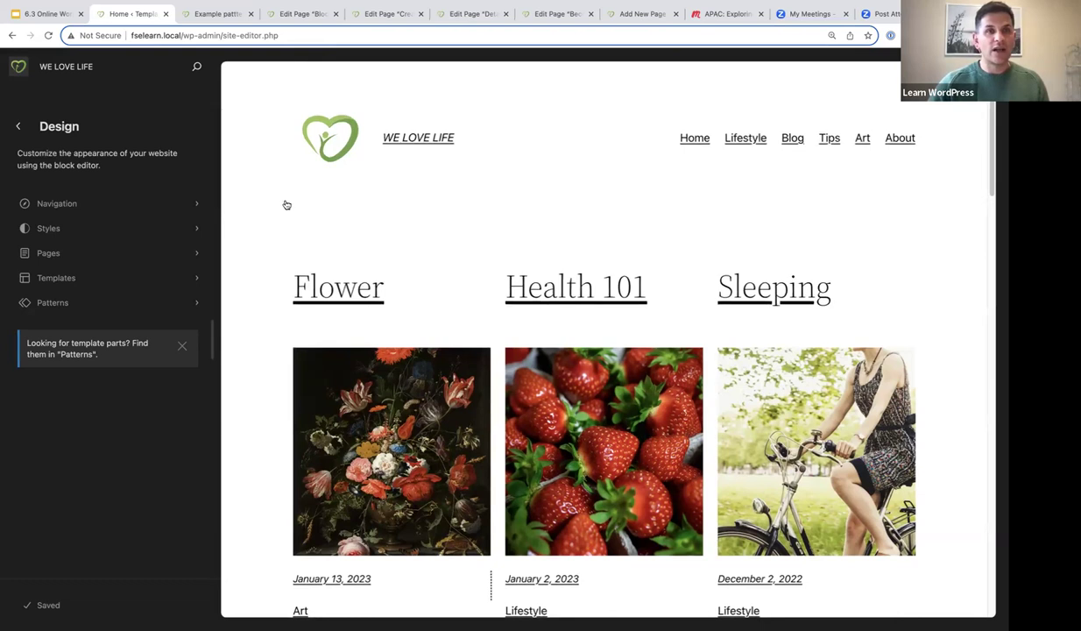
left_click(197, 67)
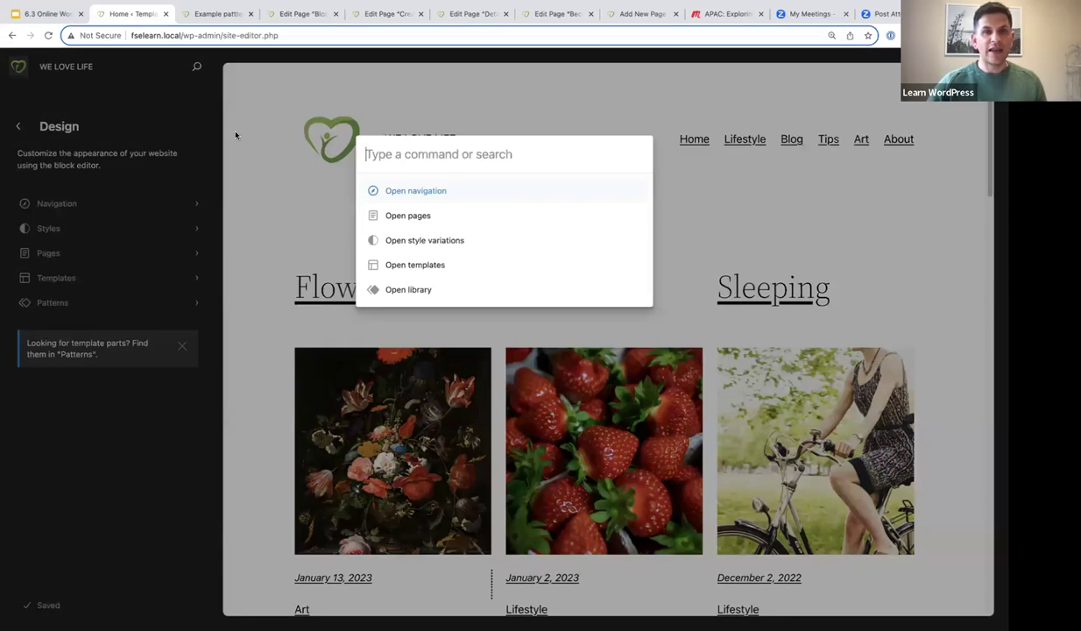
left_click(308, 218)
- Open the Home template for editing and bring up the command palette from there, then dismiss it
left_click(345, 226)
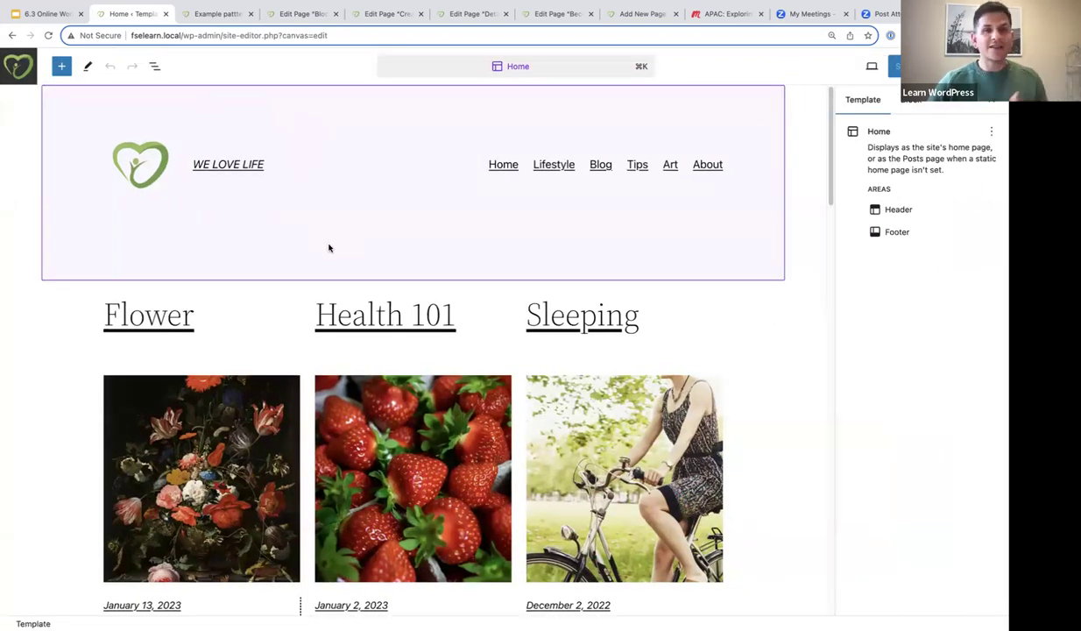
left_click(514, 69)
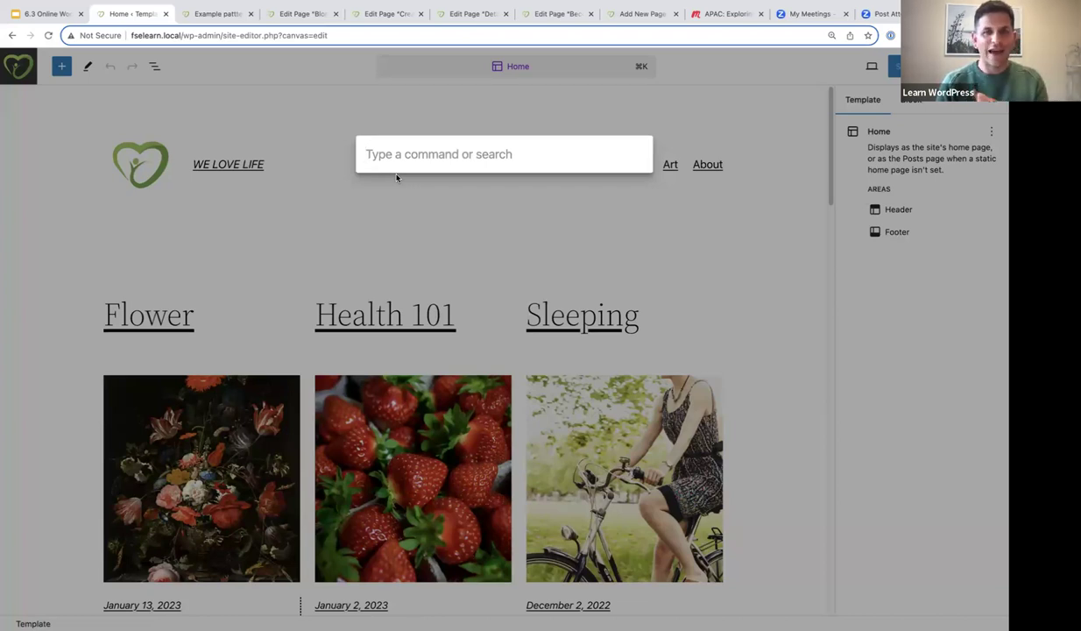
key("Escape")
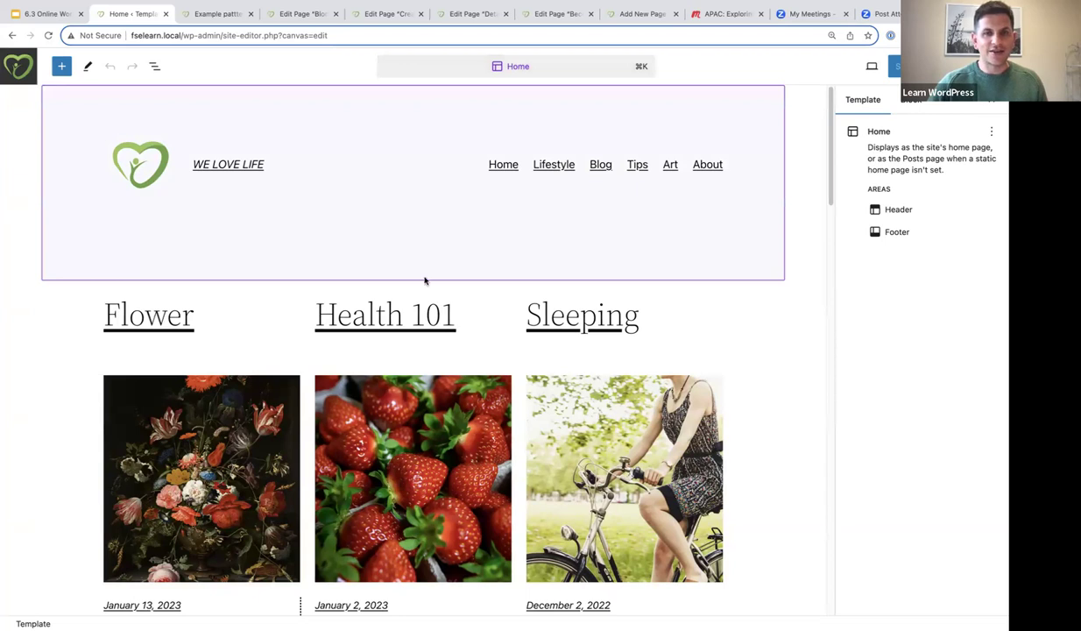
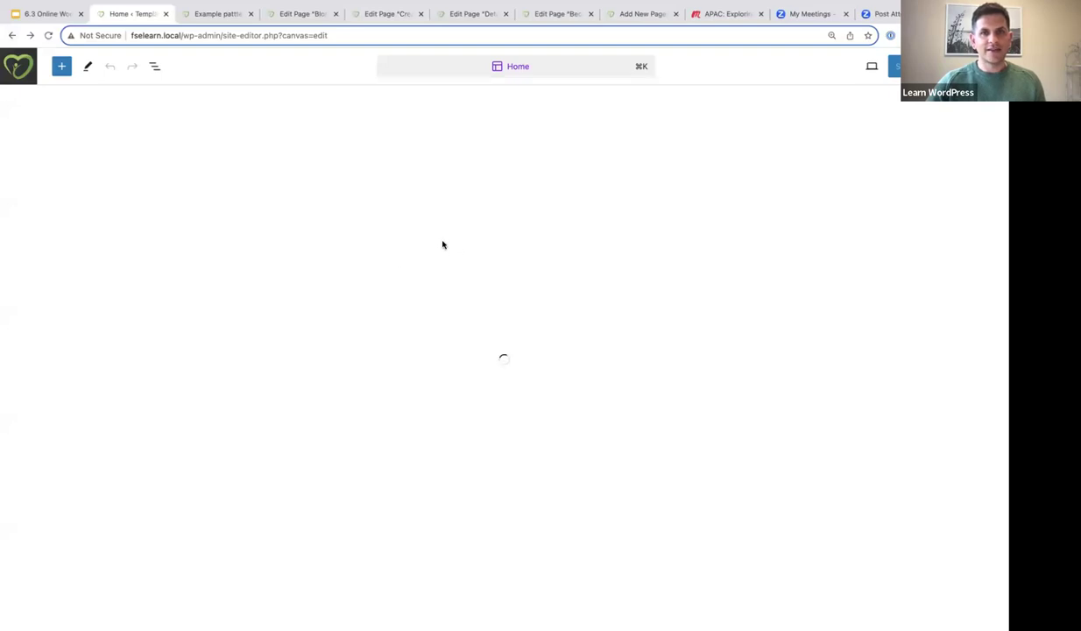
- Reopen the Home template from the Design overview and search the command palette for "header"
left_click(19, 66)
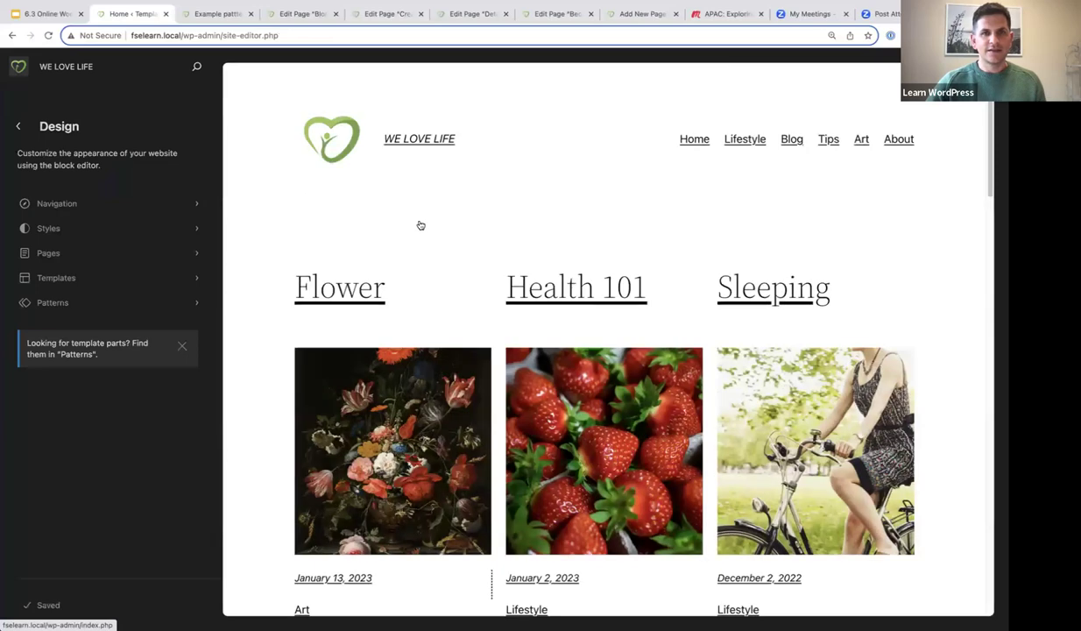
left_click(419, 224)
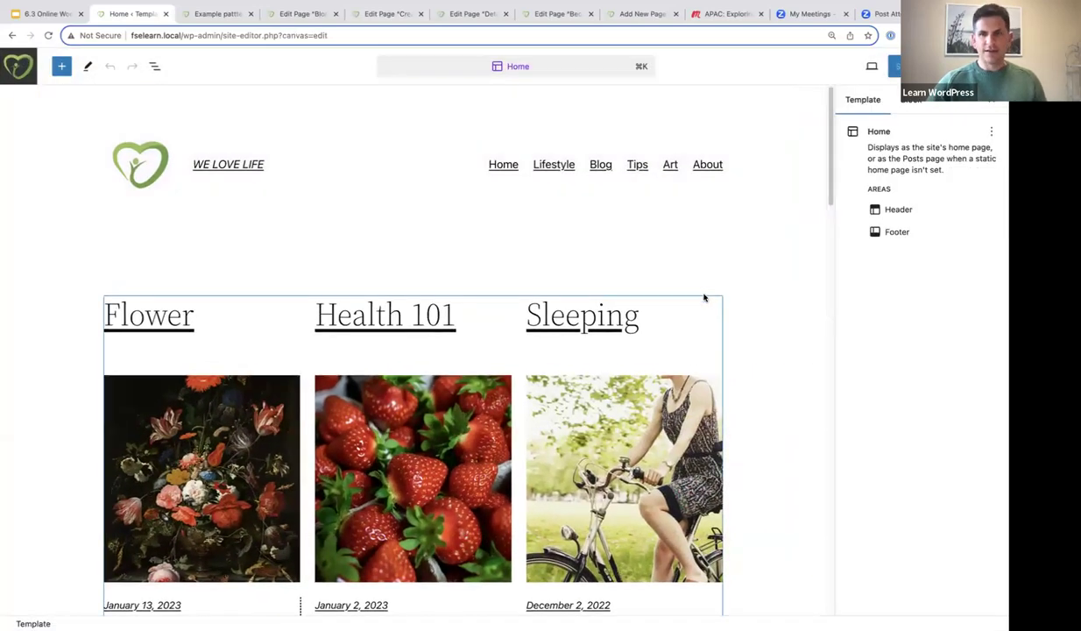
left_click(780, 285)
key("super+k")
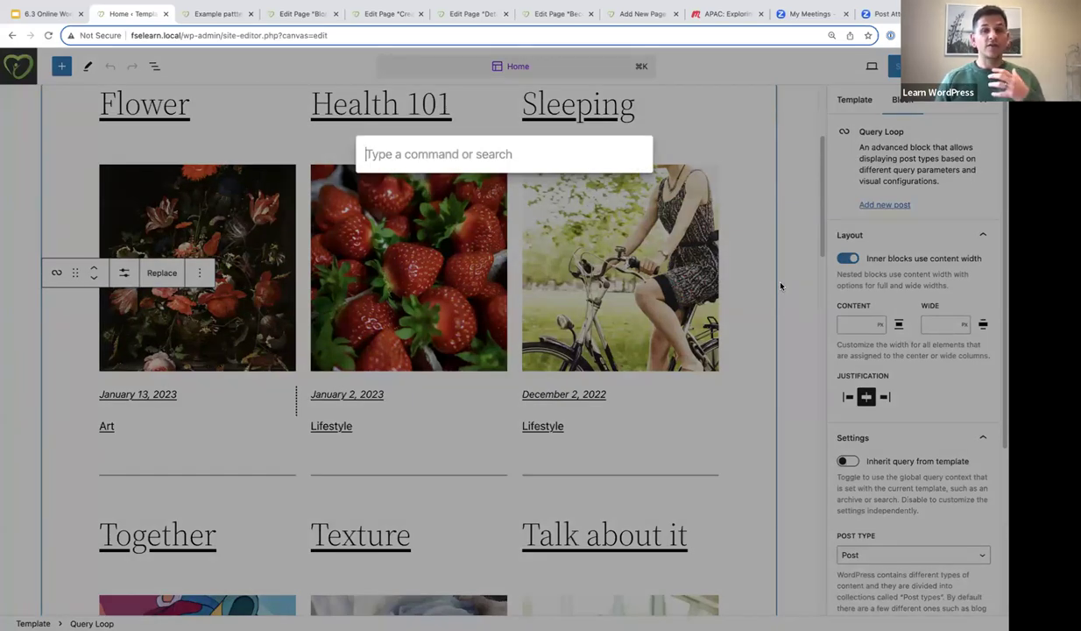
type("header")
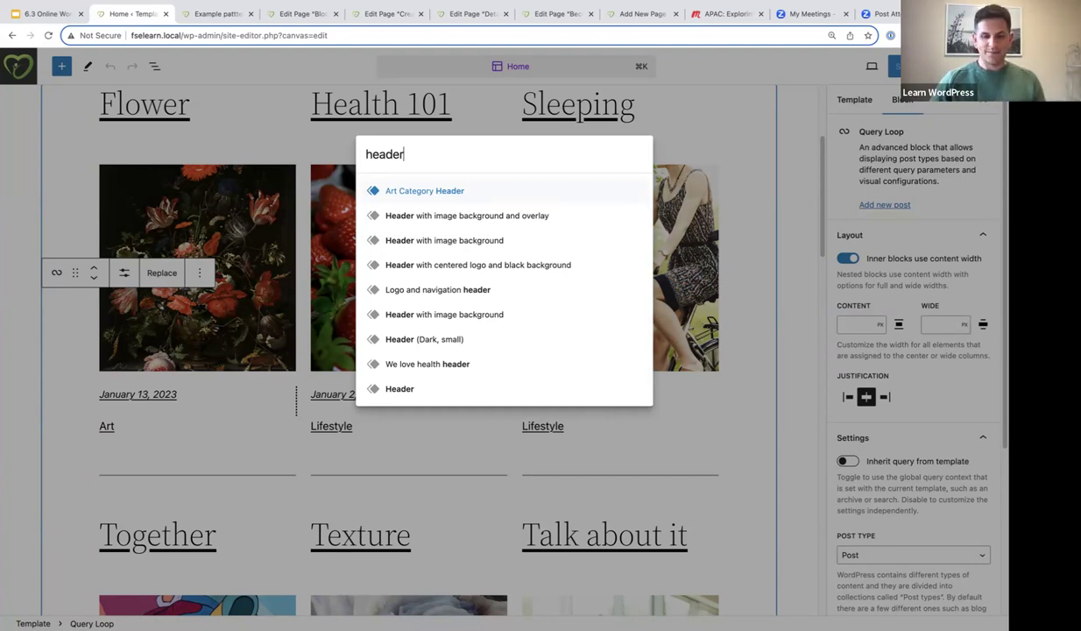
- Replace the command palette search with "404" to look for the 404 page template
key("BackSpace")
key("BackSpace")
key("BackSpace")
key("BackSpace")
key("BackSpace")
key("BackSpace")
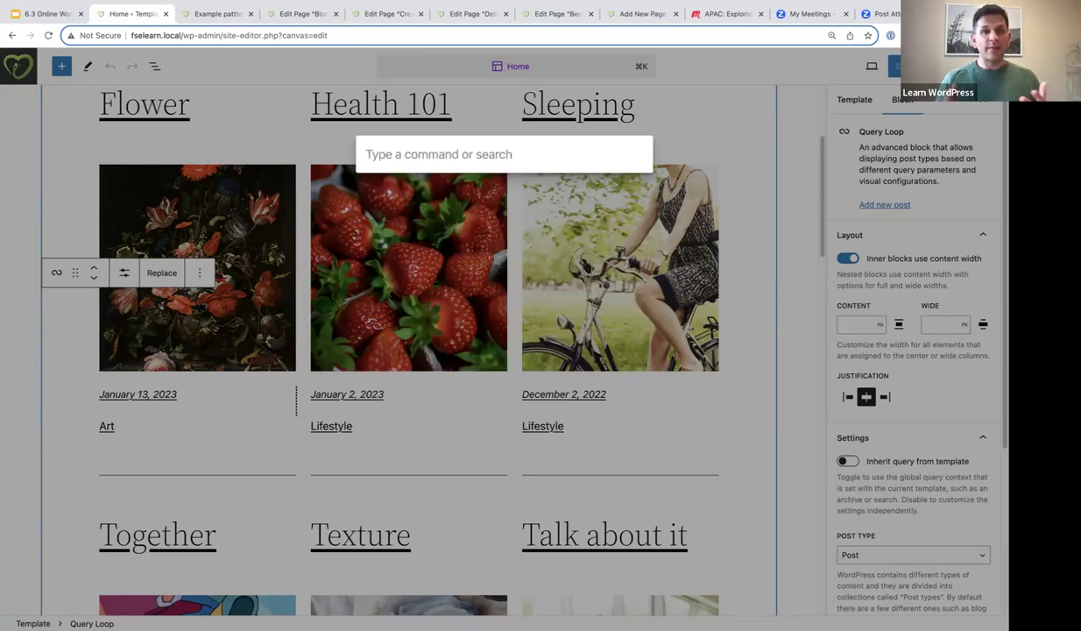
type("440")
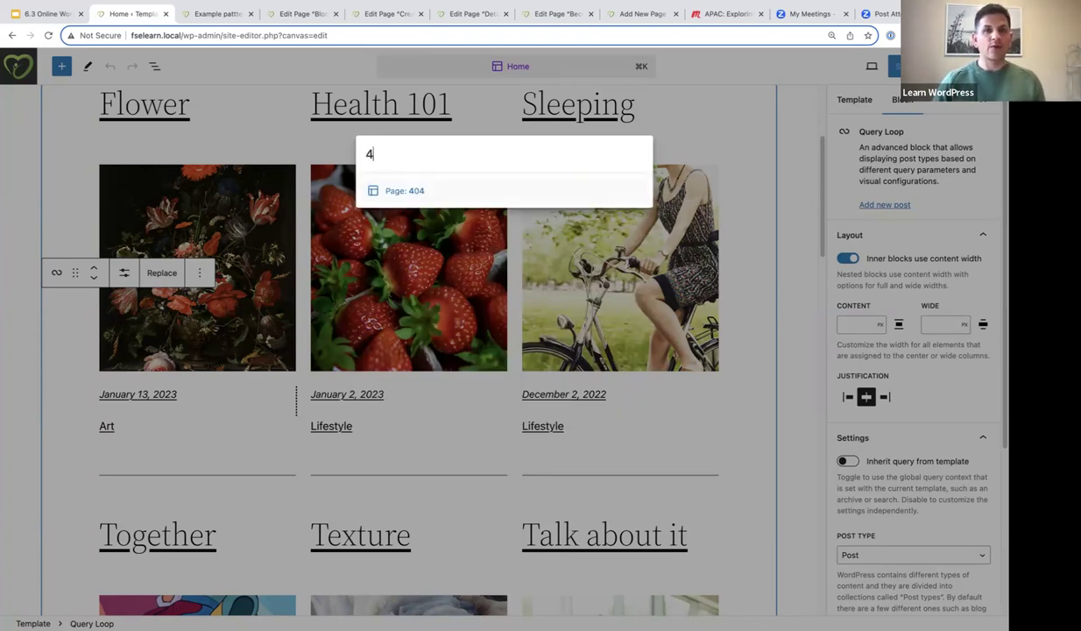
key("BackSpace")
key("BackSpace")
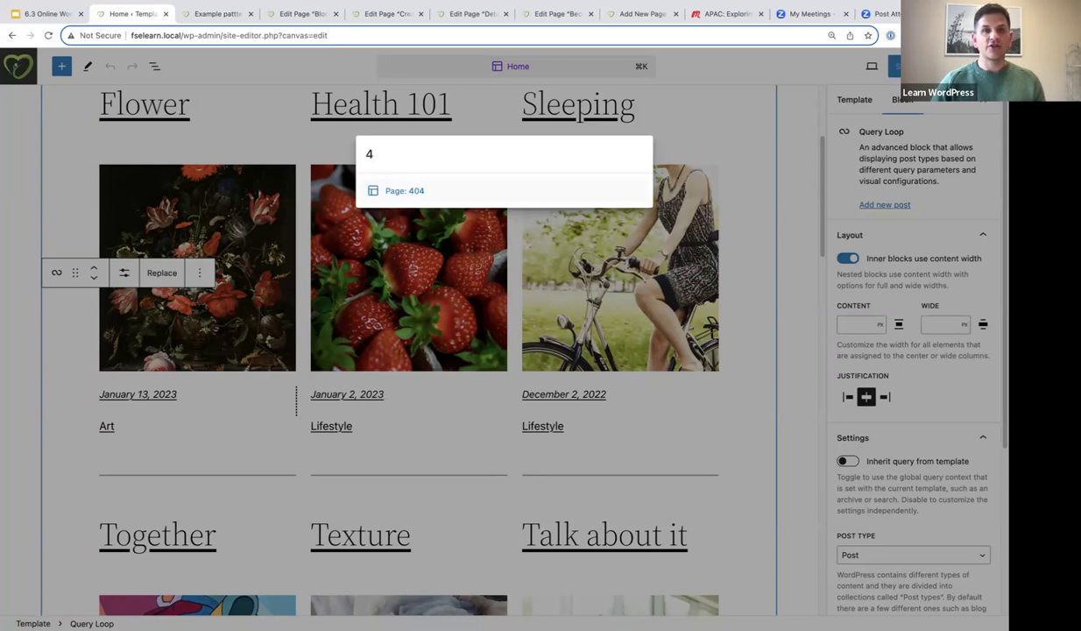
type("04")
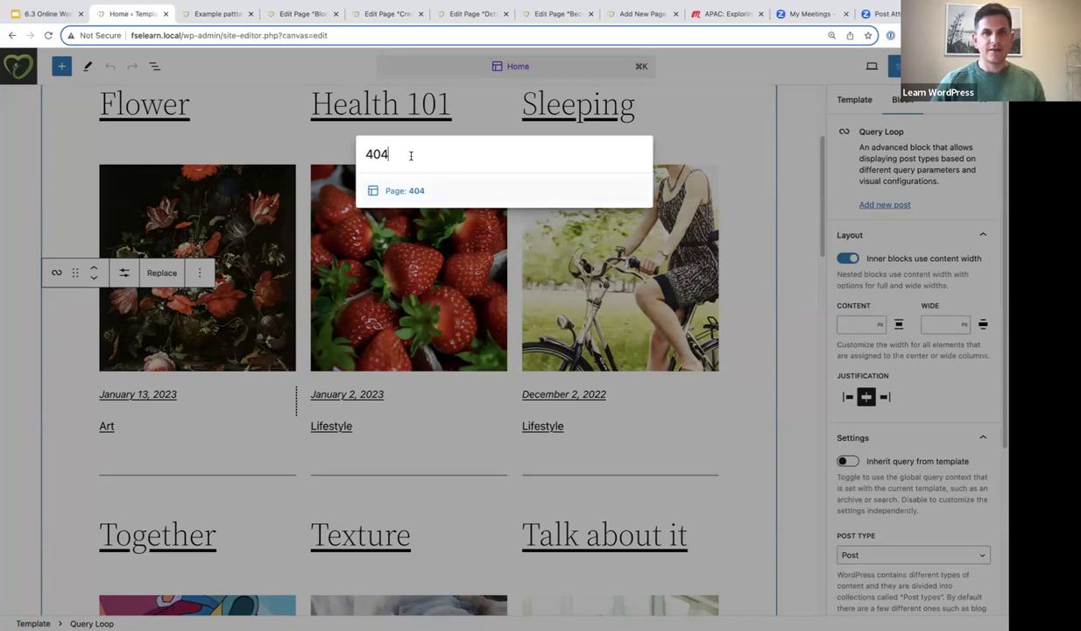
- Replace the command palette search with "open" to look through the available open commands
key("BackSpace")
key("BackSpace")
key("BackSpace")
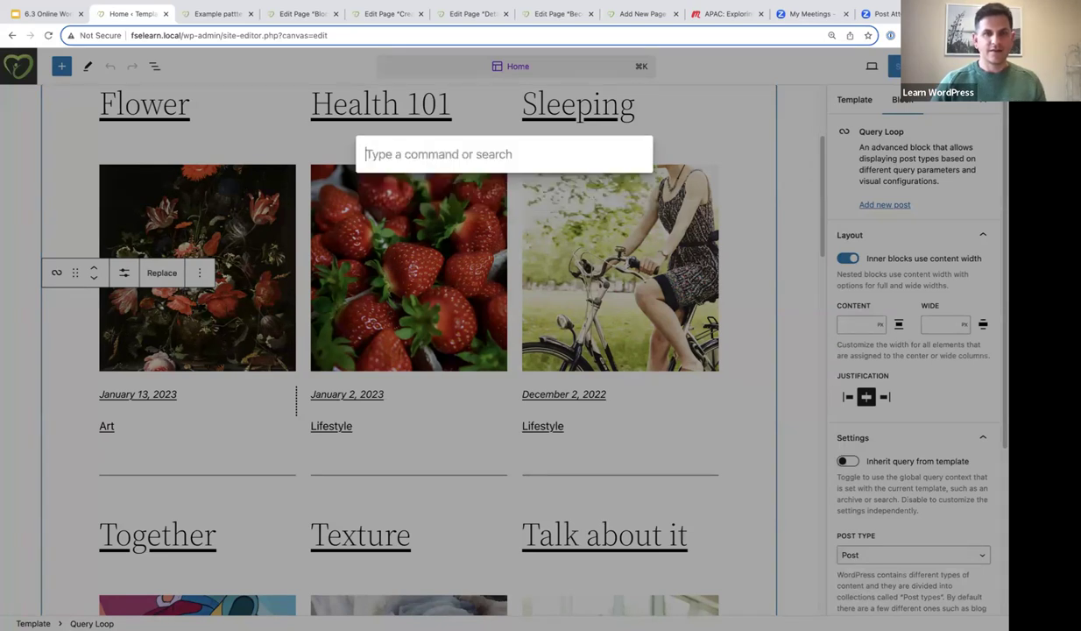
type("open")
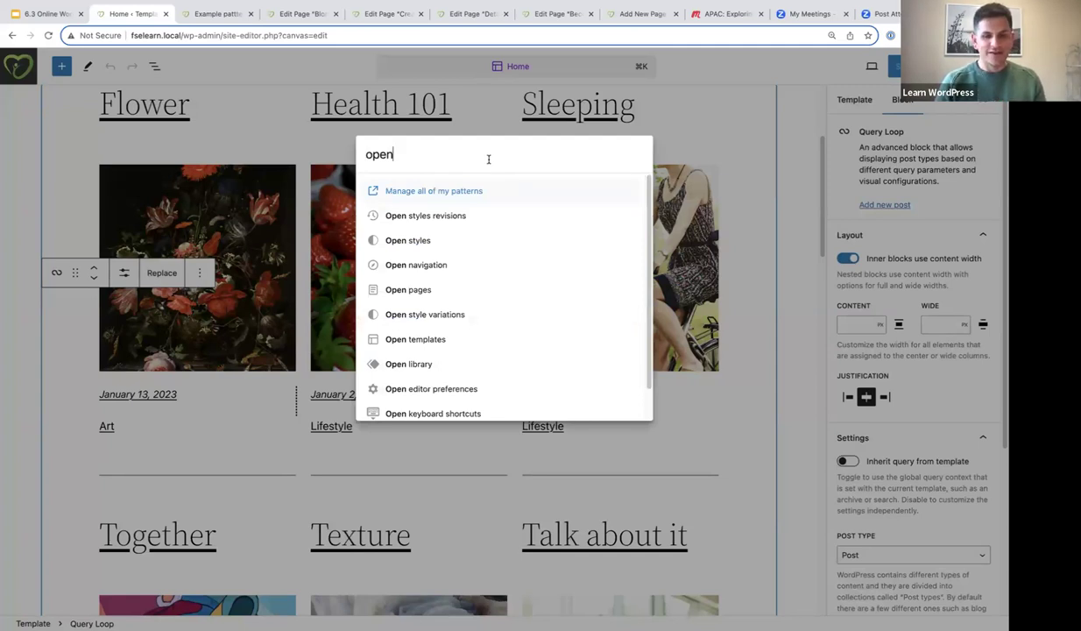
- Clear the command palette search and dismiss the palette
key("BackSpace")
key("BackSpace")
key("BackSpace")
key("BackSpace")
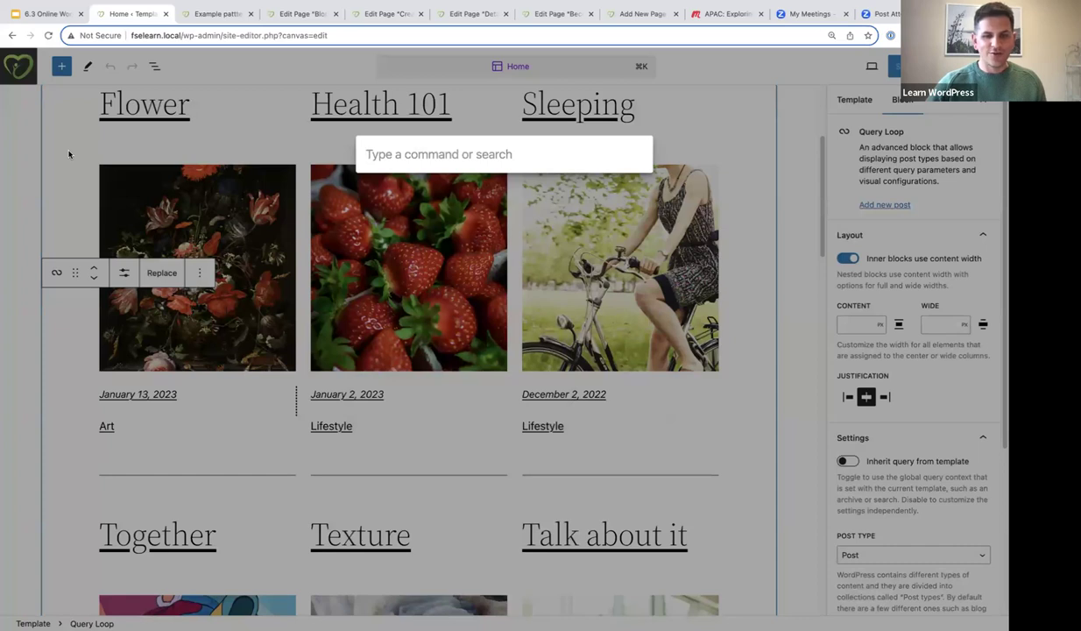
key("Escape")
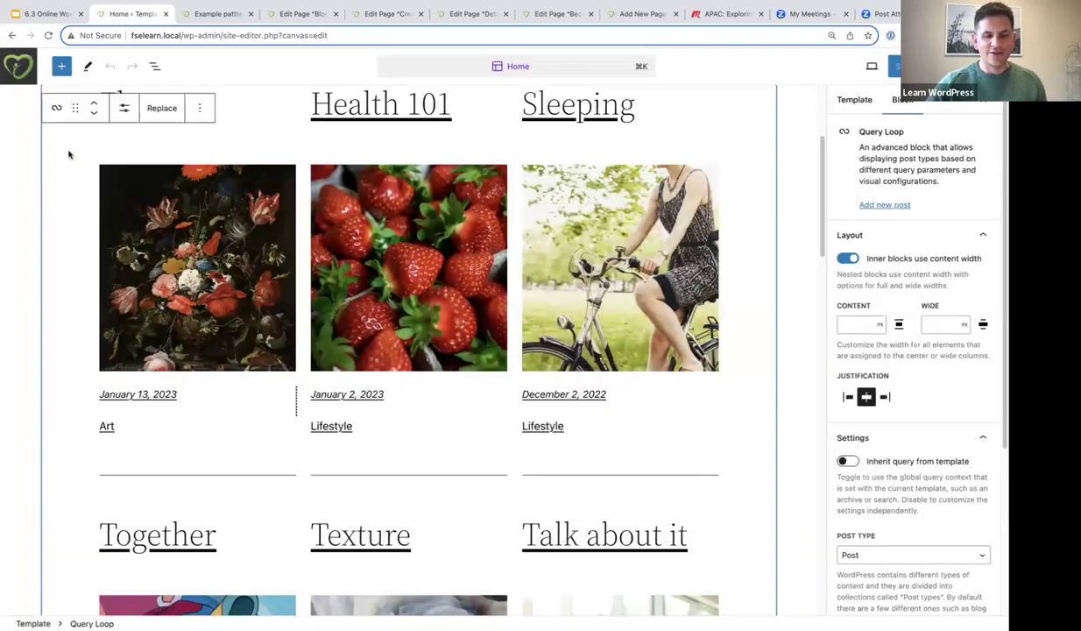
- Close the settings sidebar beside the Home template
scroll(253, 239, "up", 5)
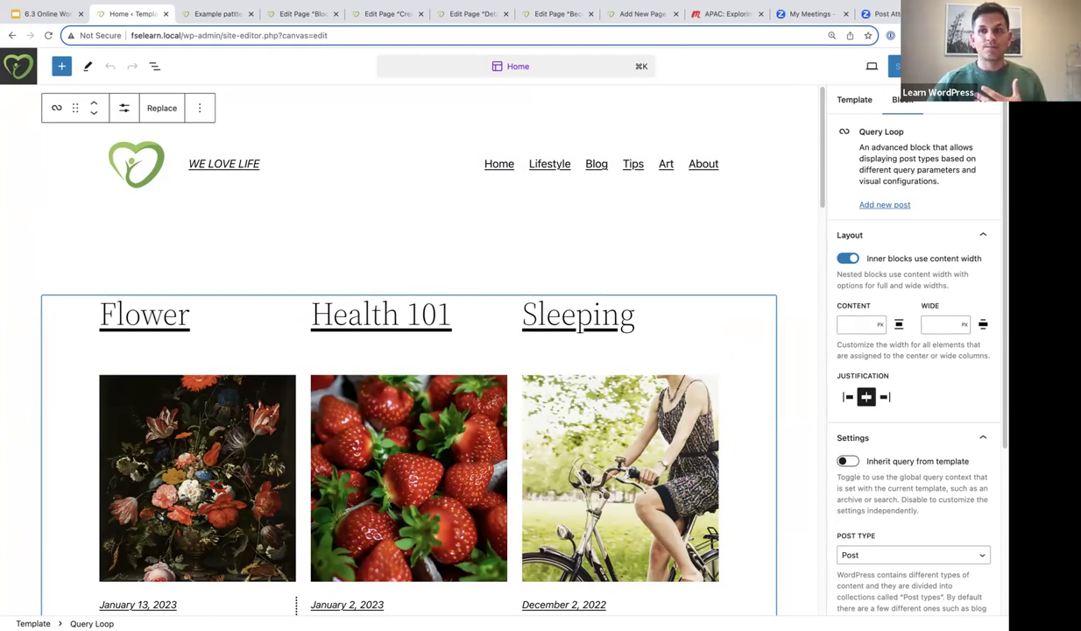
left_click(982, 101)
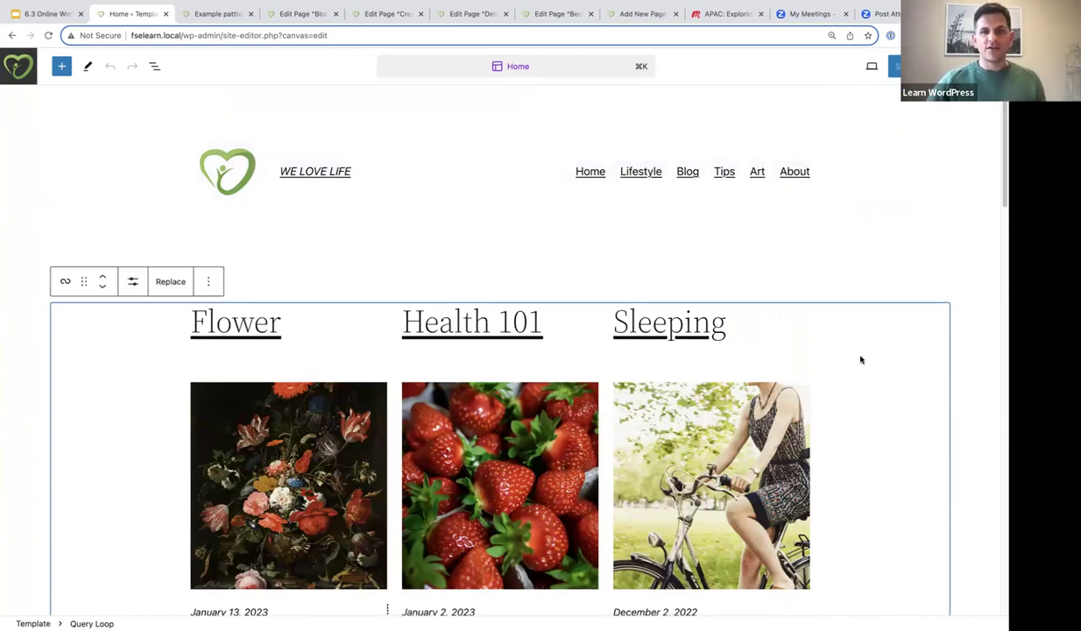
scroll(858, 358, "down", 2)
scroll(854, 353, "up", 2)
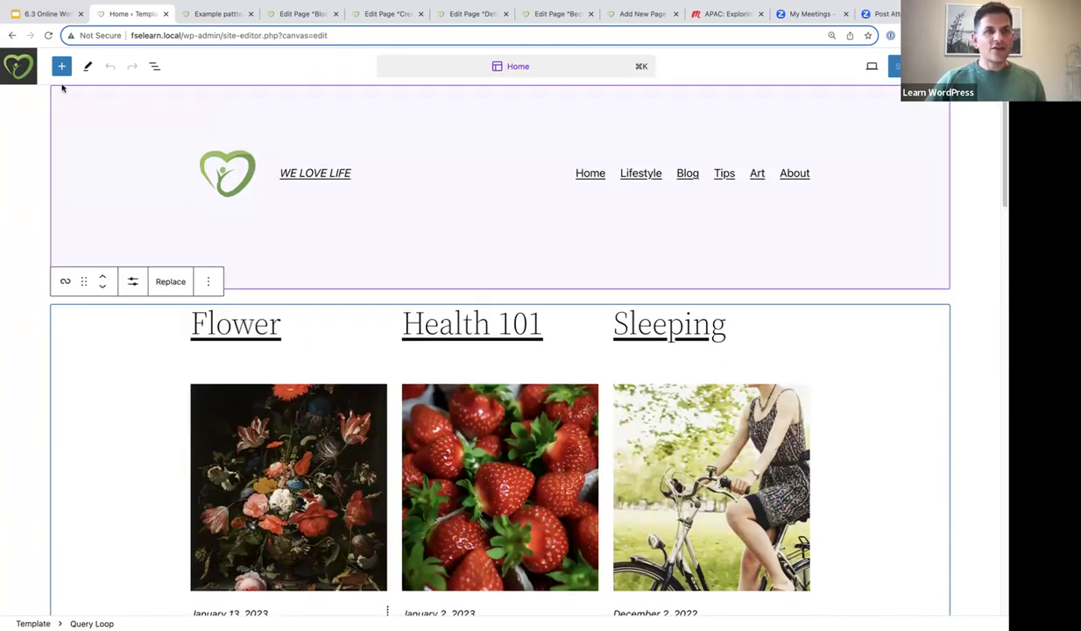
- Leave the Home template and open the About page from the site's Pages for editing
left_click(20, 70)
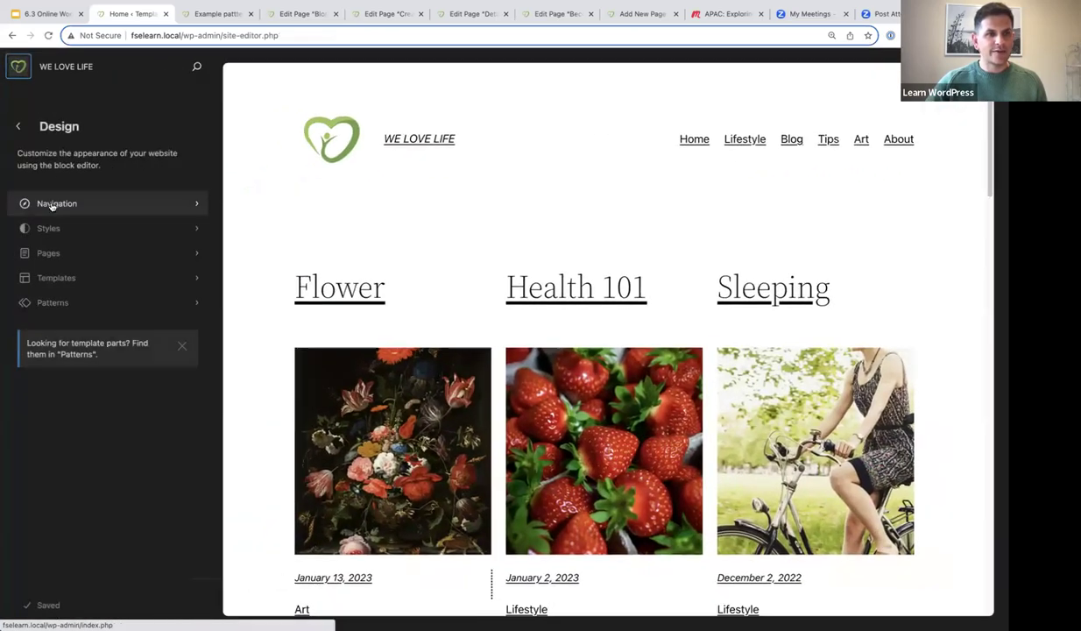
left_click(60, 252)
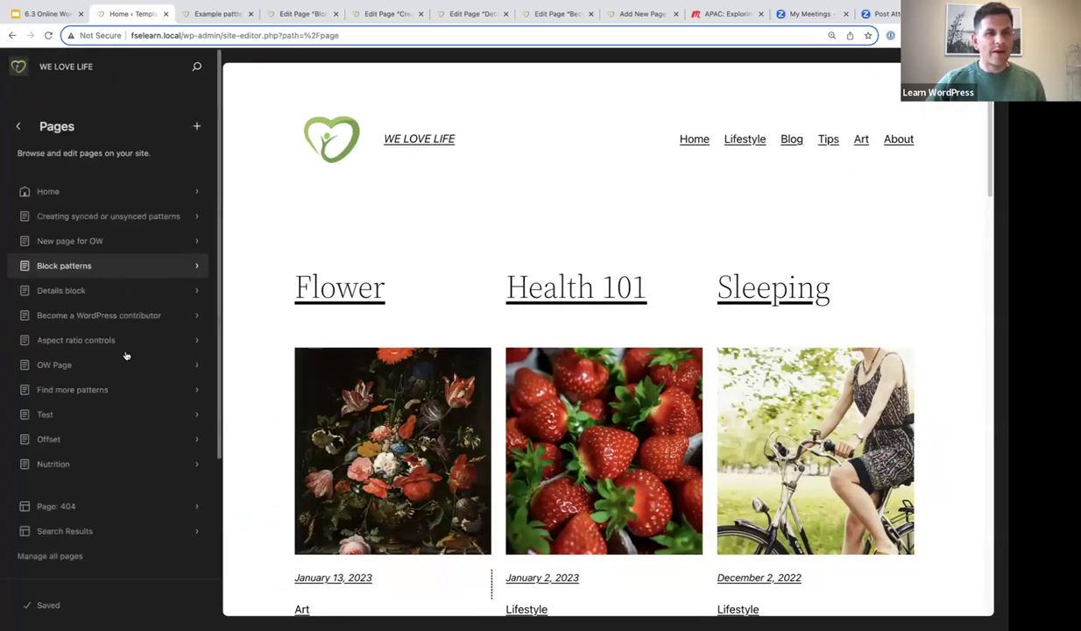
scroll(122, 357, "down", 3)
left_click(50, 440)
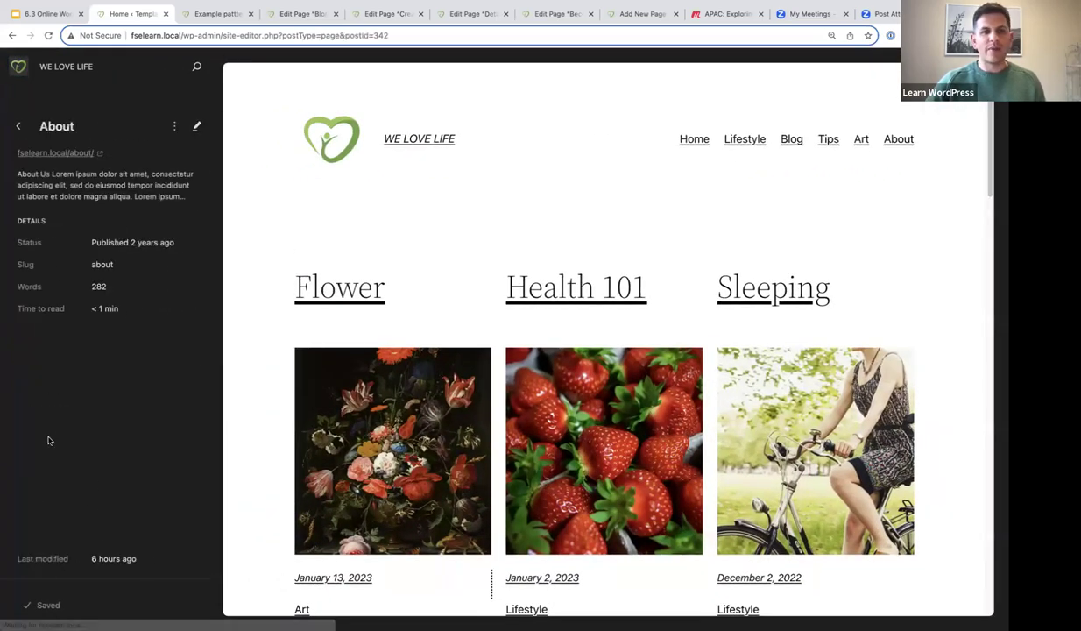
scroll(489, 428, "down", 5)
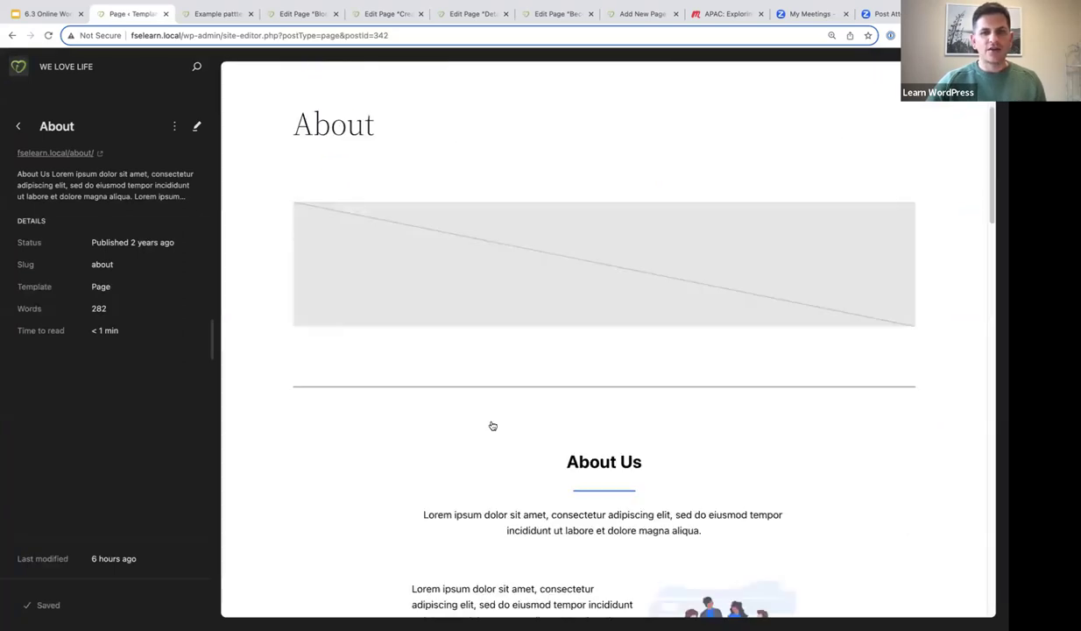
left_click(491, 408)
scroll(391, 384, "down", 4)
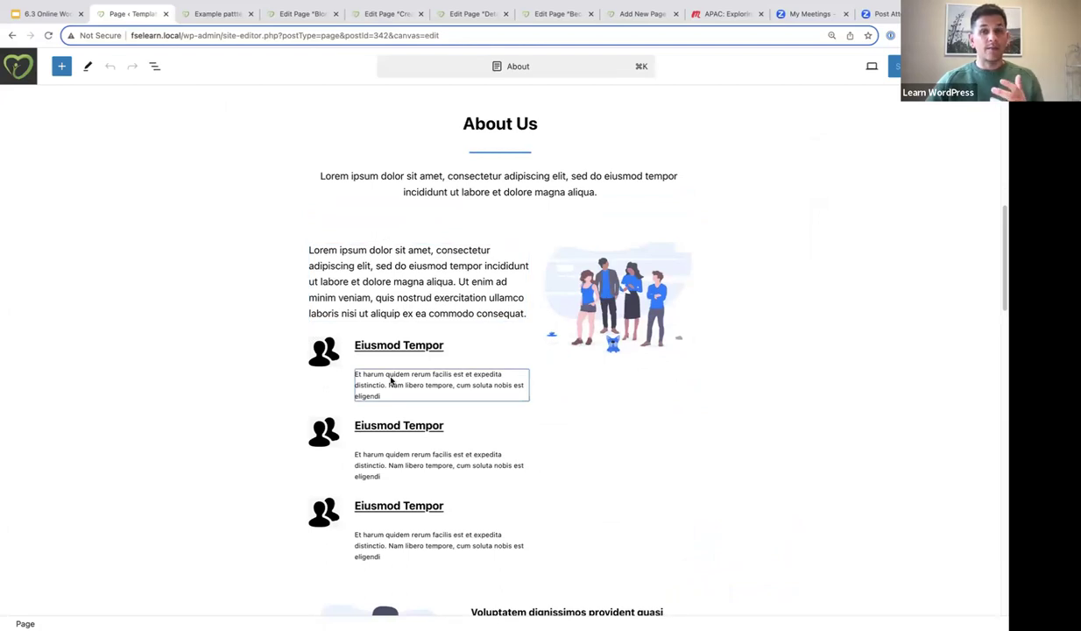
- Select the Lorem ipsum paragraph beside the team illustration and show both the List View and the block settings
left_click(406, 271)
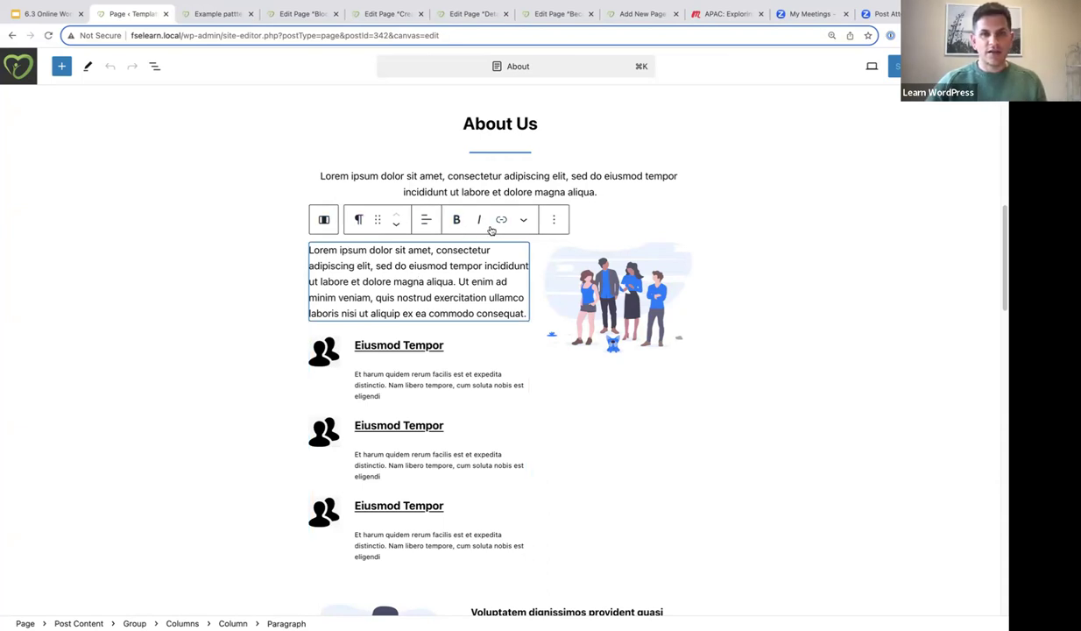
scroll(454, 233, "up", 5)
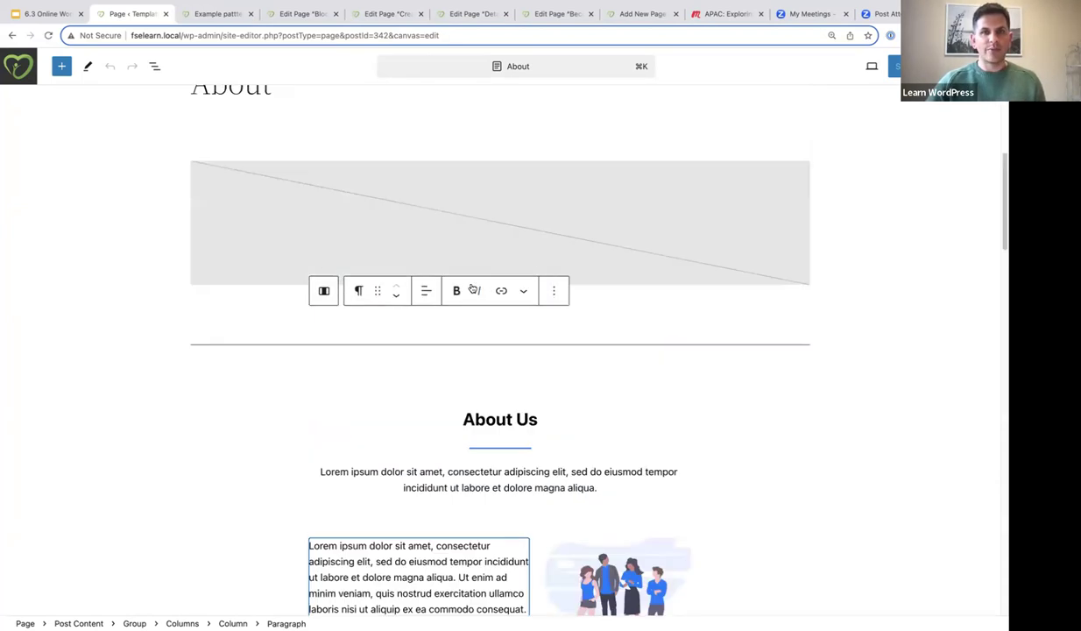
left_click(154, 65)
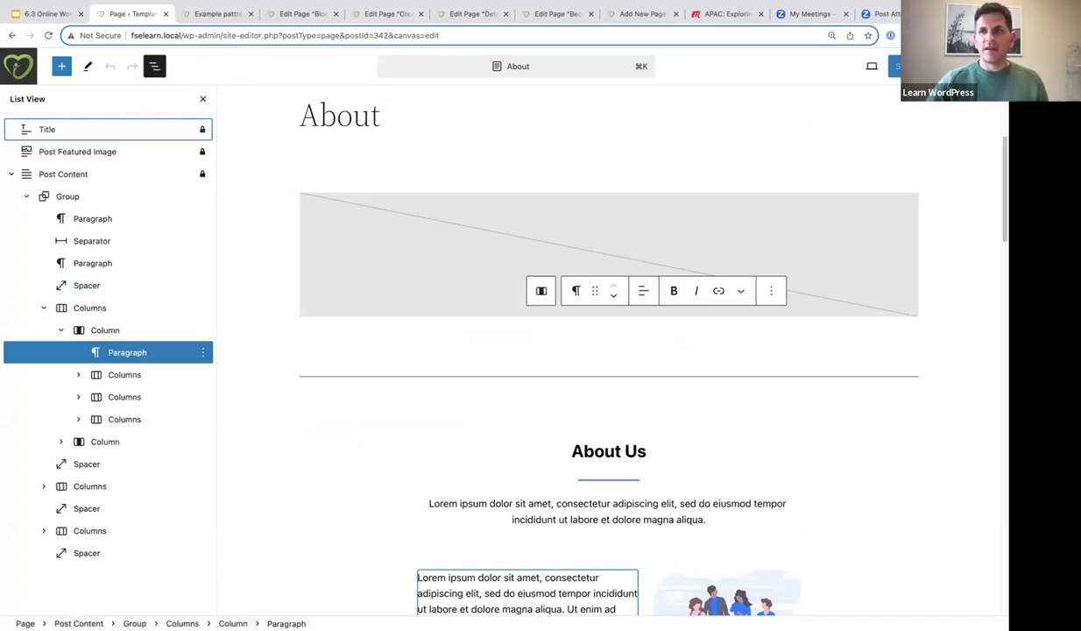
key("super+shift+comma")
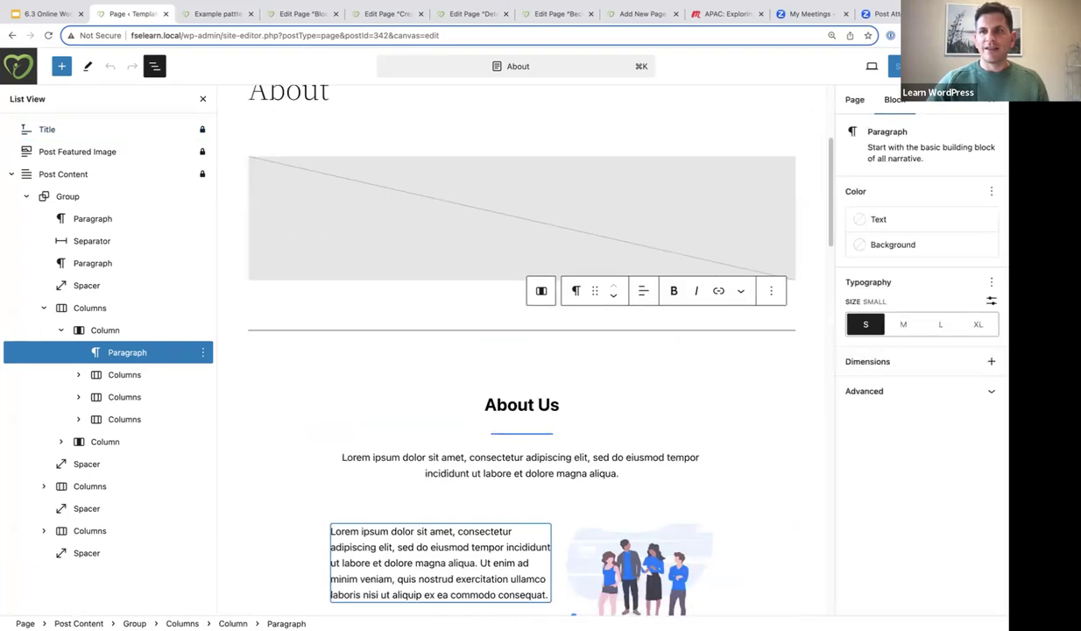
scroll(536, 367, "down", 2)
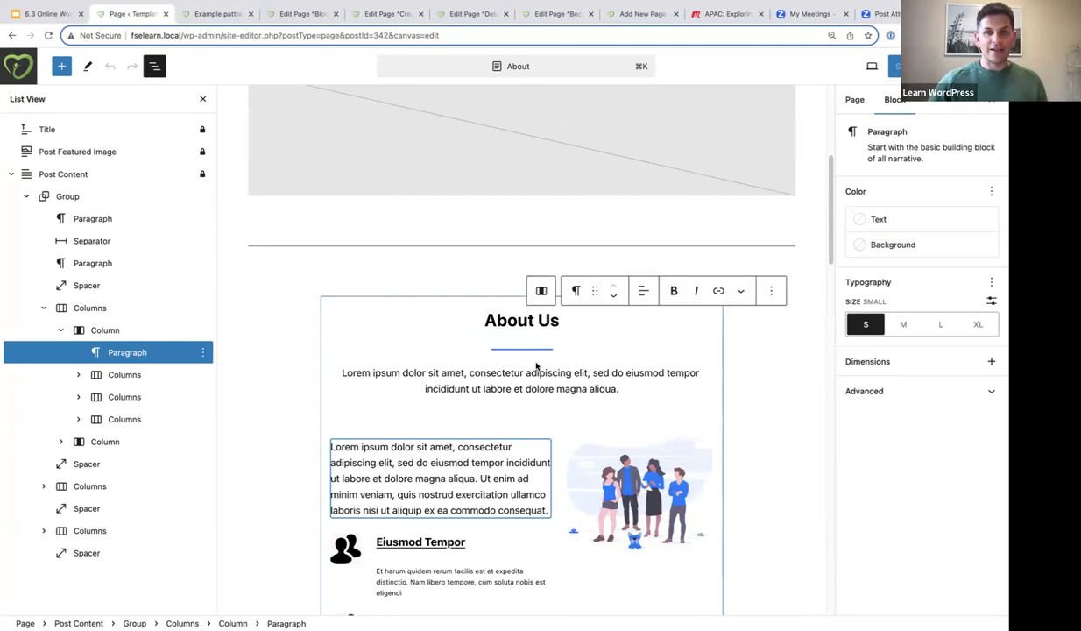
scroll(532, 421, "down", 3)
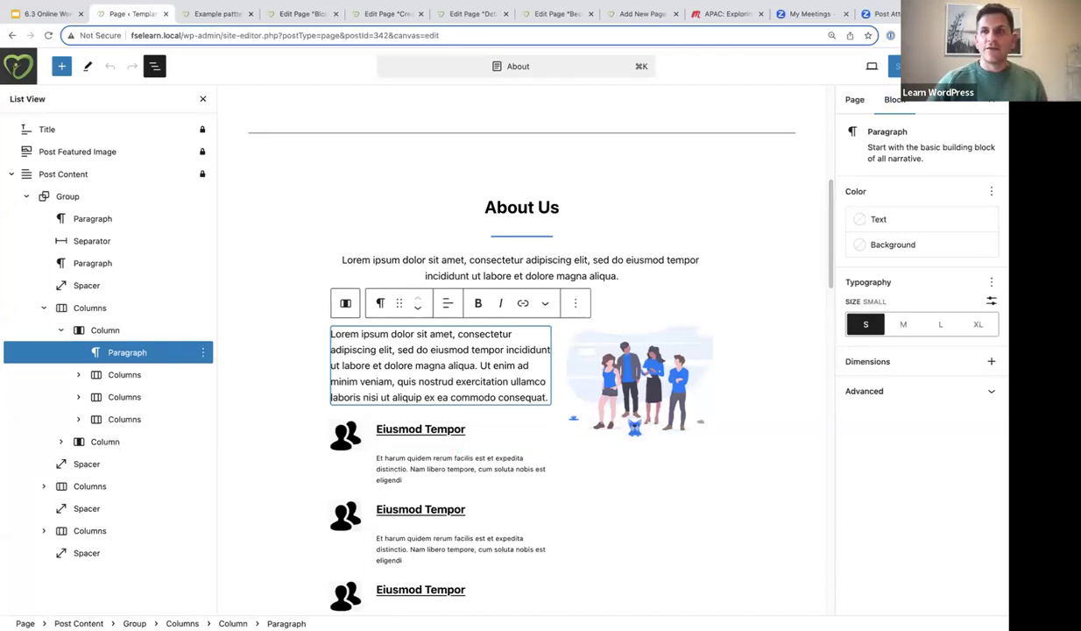
- Turn on Distraction free mode for the About page editor
left_click(991, 65)
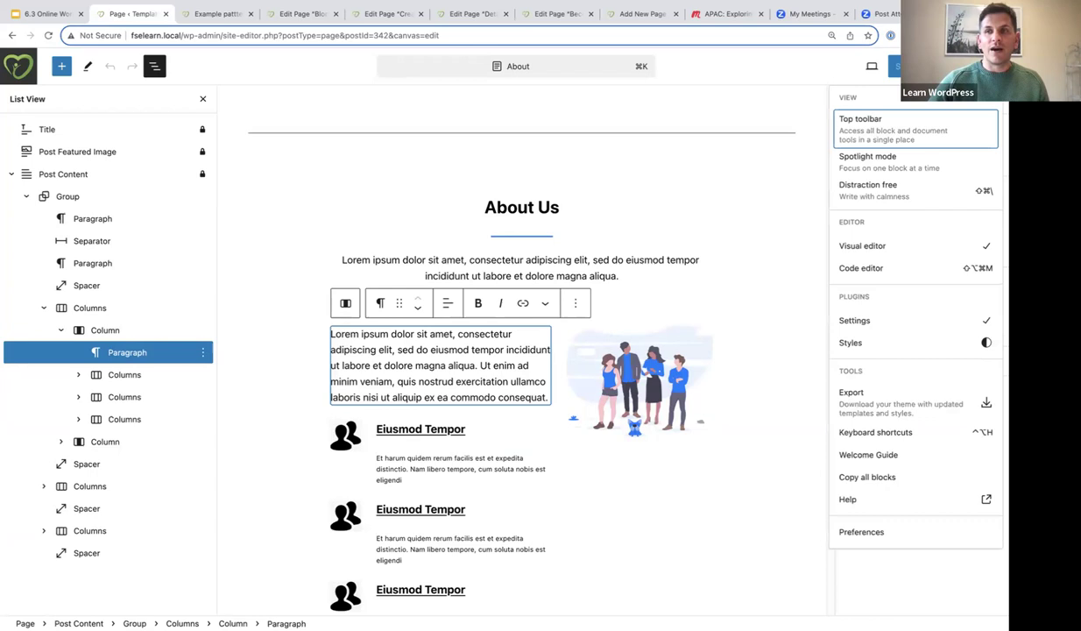
left_click(920, 191)
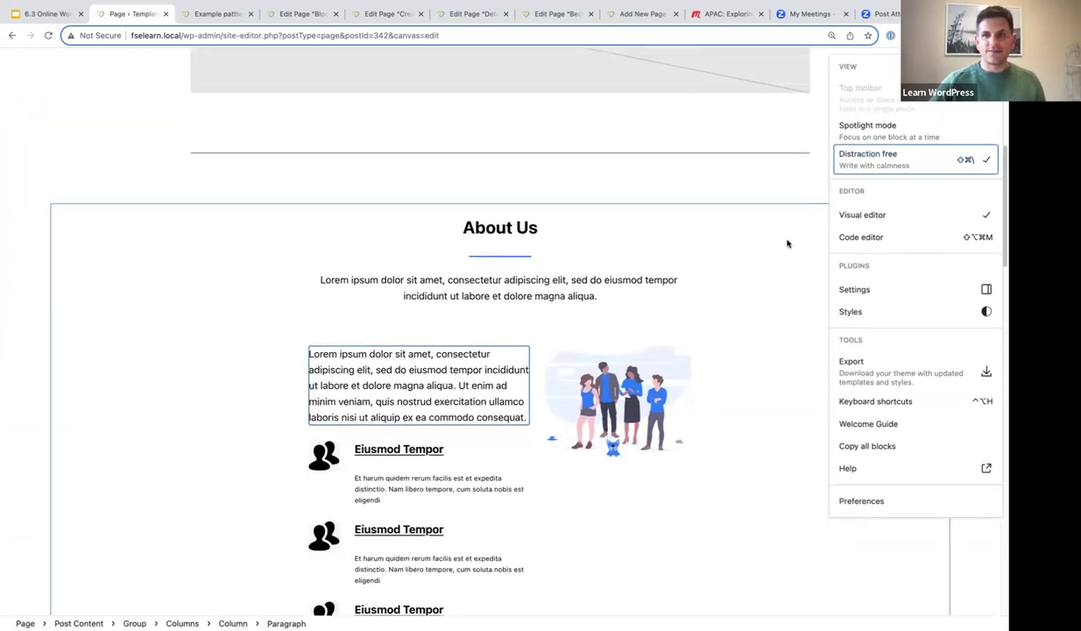
left_click(773, 302)
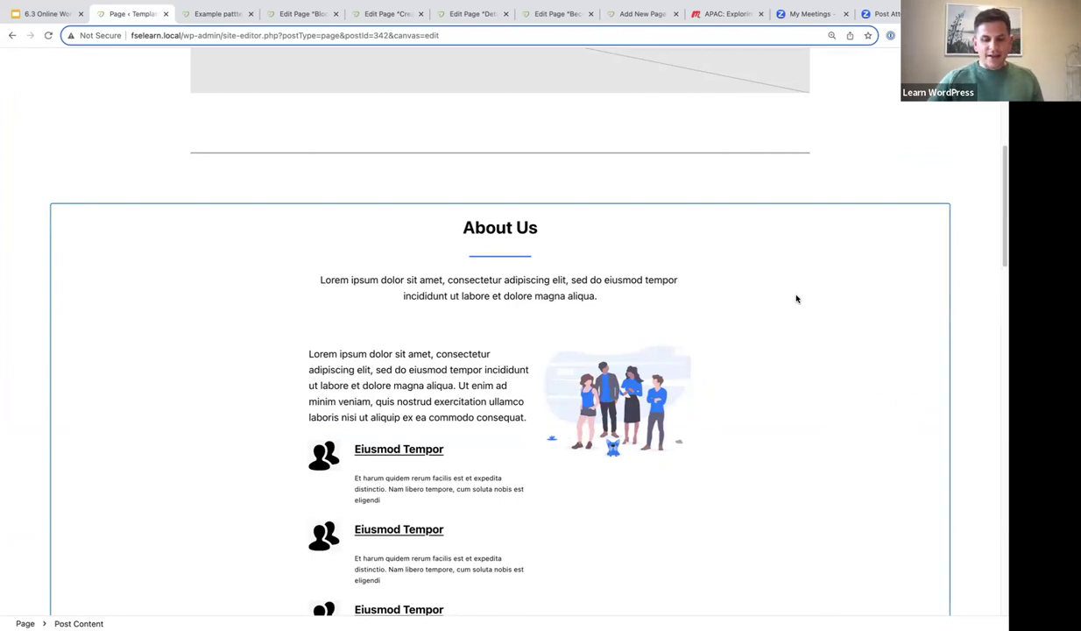
- Look through the About page content in Distraction free mode, from the About Us section downward and back
scroll(797, 298, "down", 1)
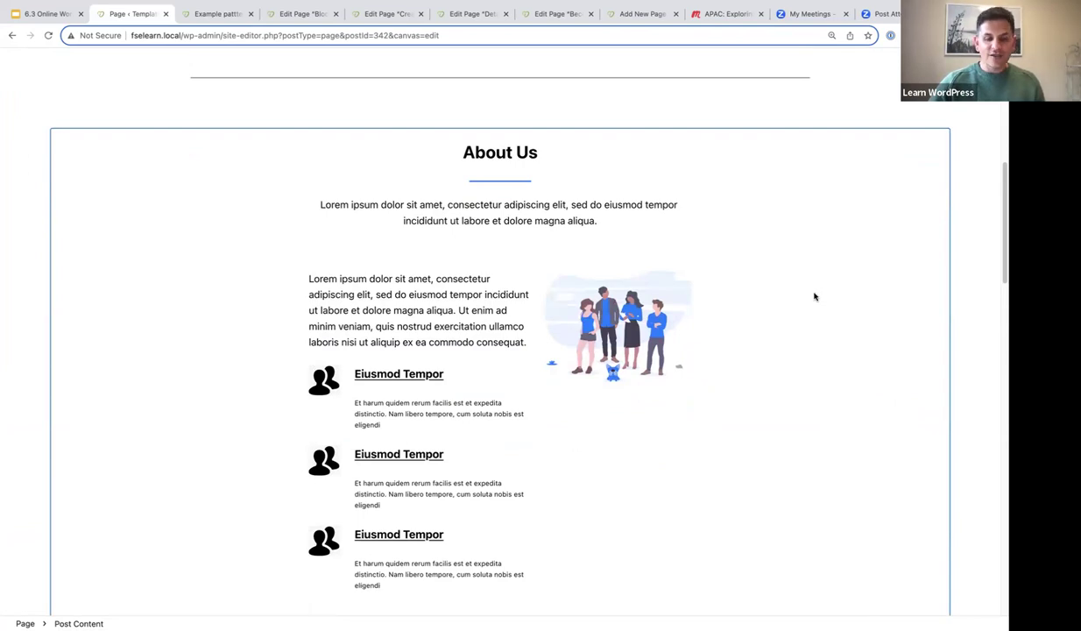
scroll(813, 294, "down", 2)
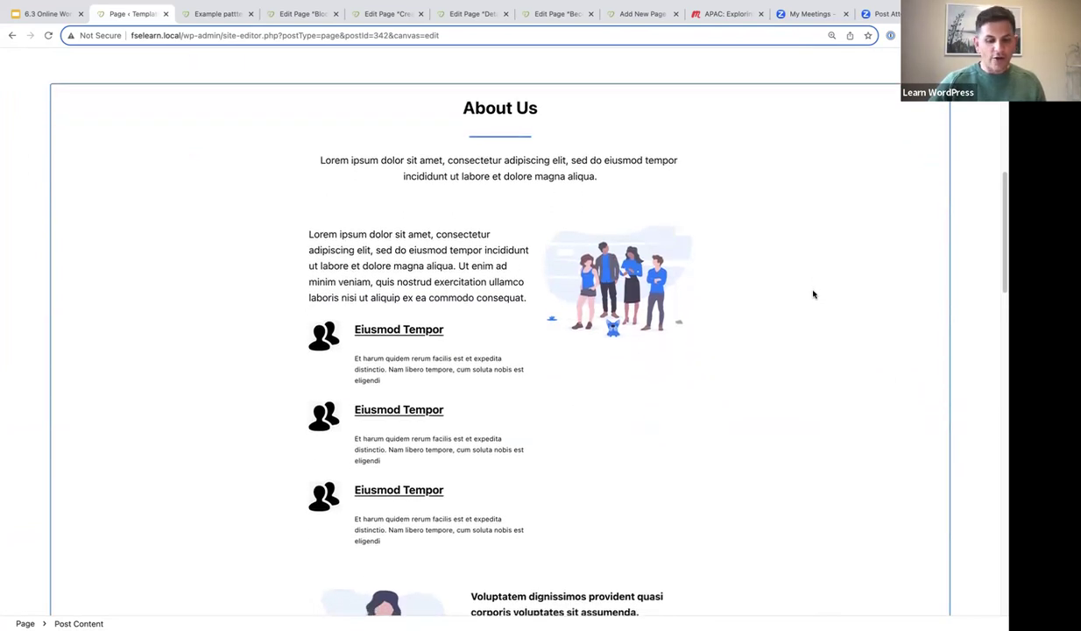
scroll(814, 294, "down", 2)
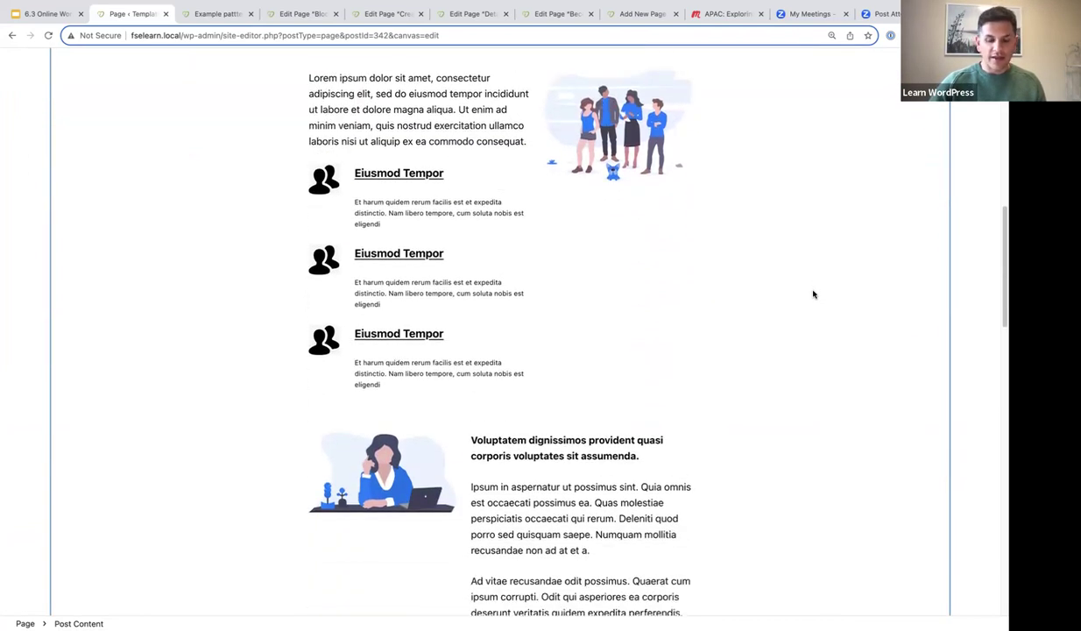
scroll(814, 294, "down", 1)
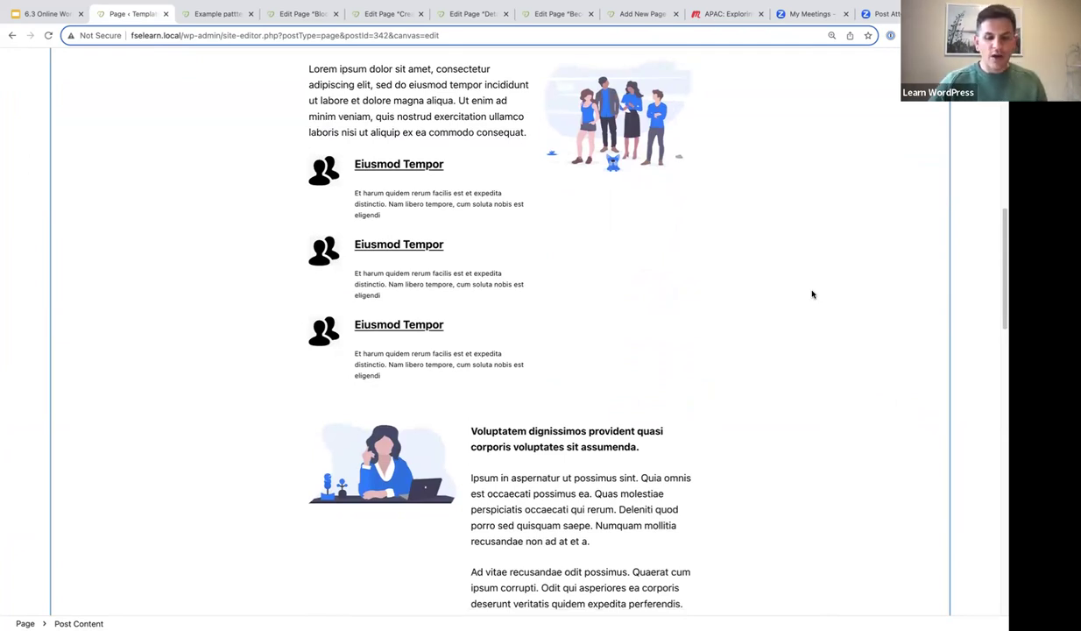
scroll(777, 295, "down", 3)
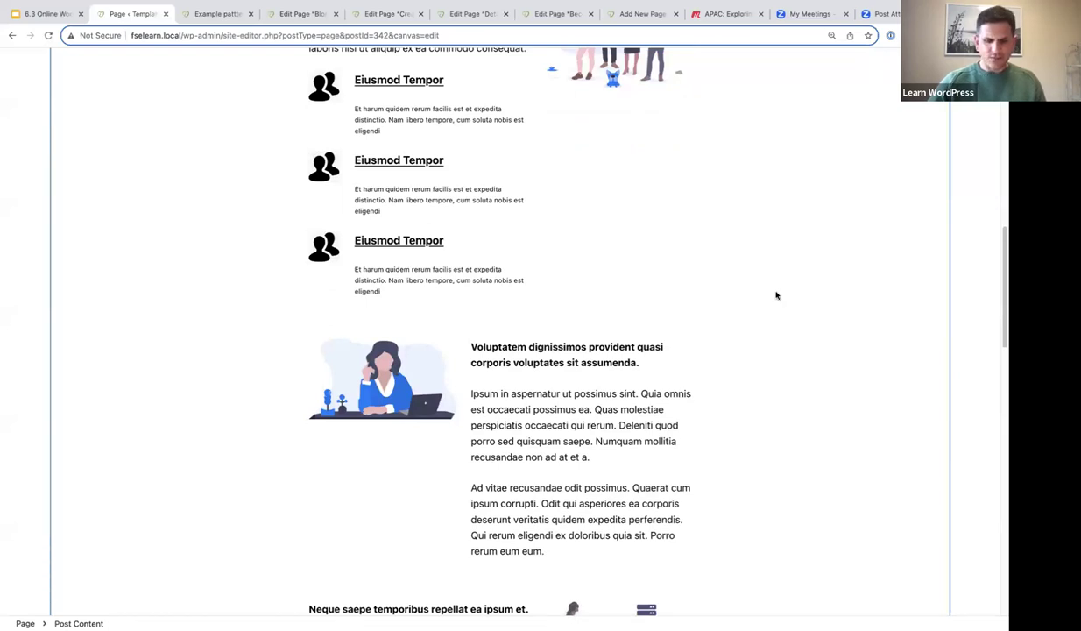
scroll(776, 295, "down", 2)
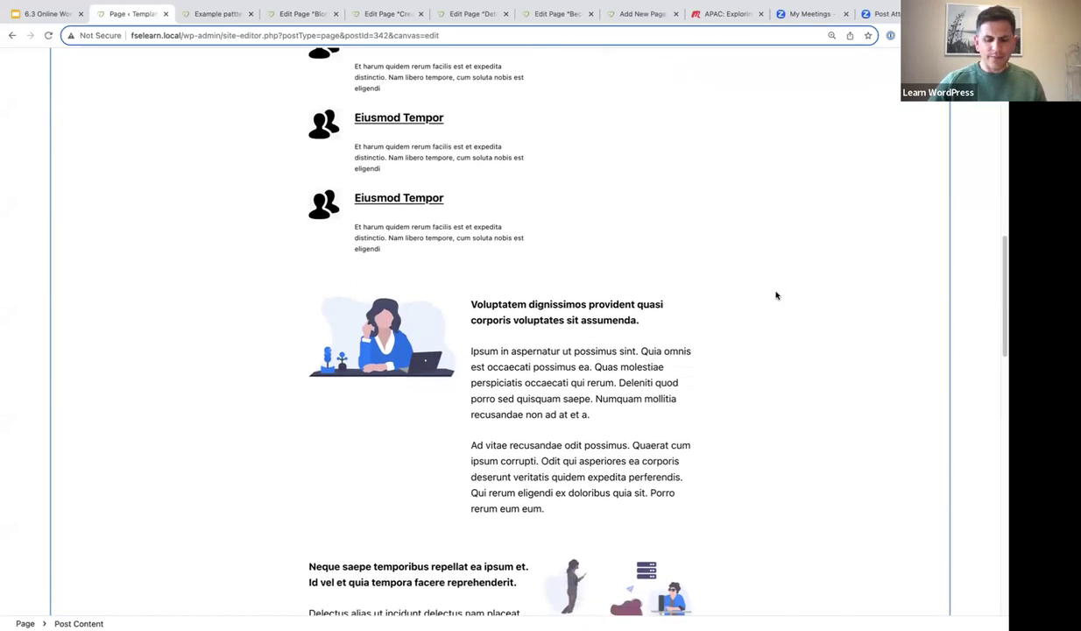
scroll(776, 295, "down", 1)
scroll(776, 296, "down", 3)
scroll(776, 295, "up", 3)
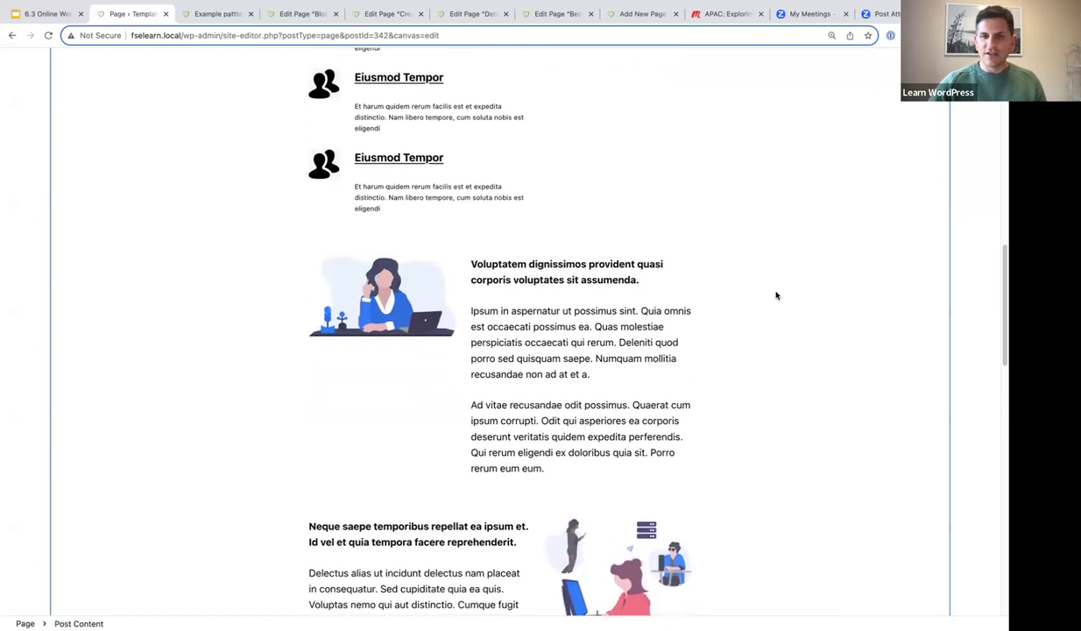
scroll(776, 295, "up", 5)
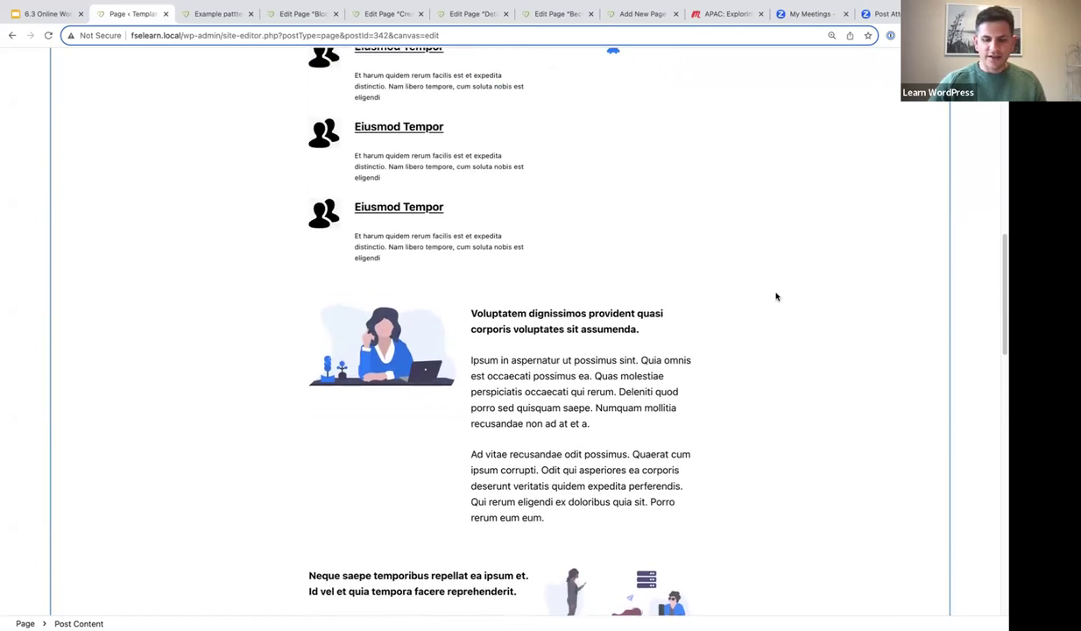
scroll(776, 296, "up", 4)
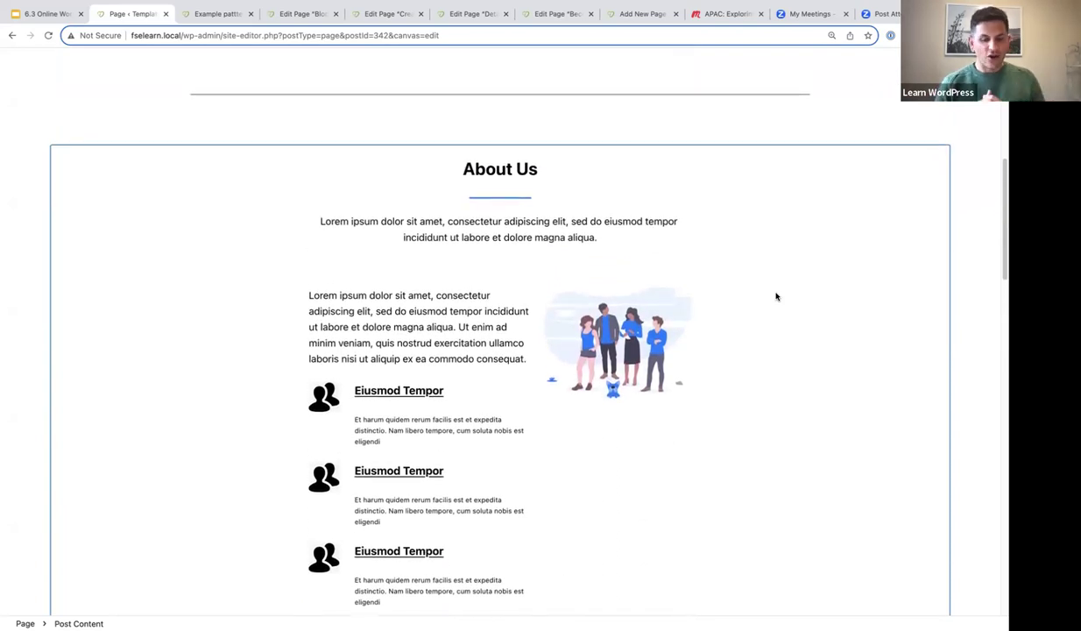
- Select the Lorem ipsum paragraph, the team illustration and the first Eiusmod Tempor description in turn to check for block toolbars
left_click(431, 315)
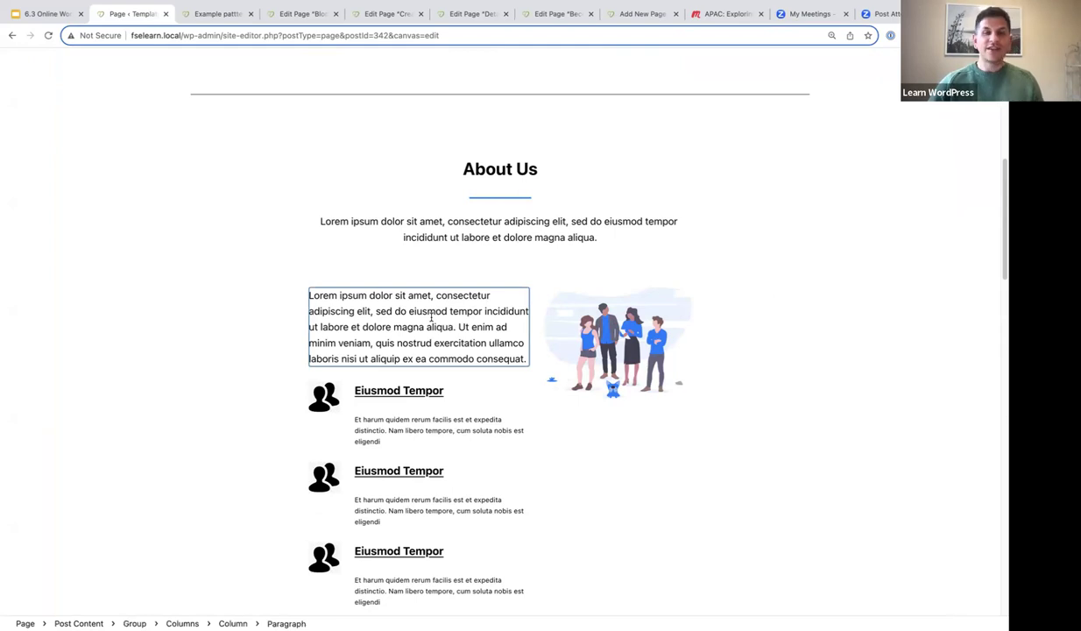
left_click(562, 308)
scroll(588, 320, "down", 3)
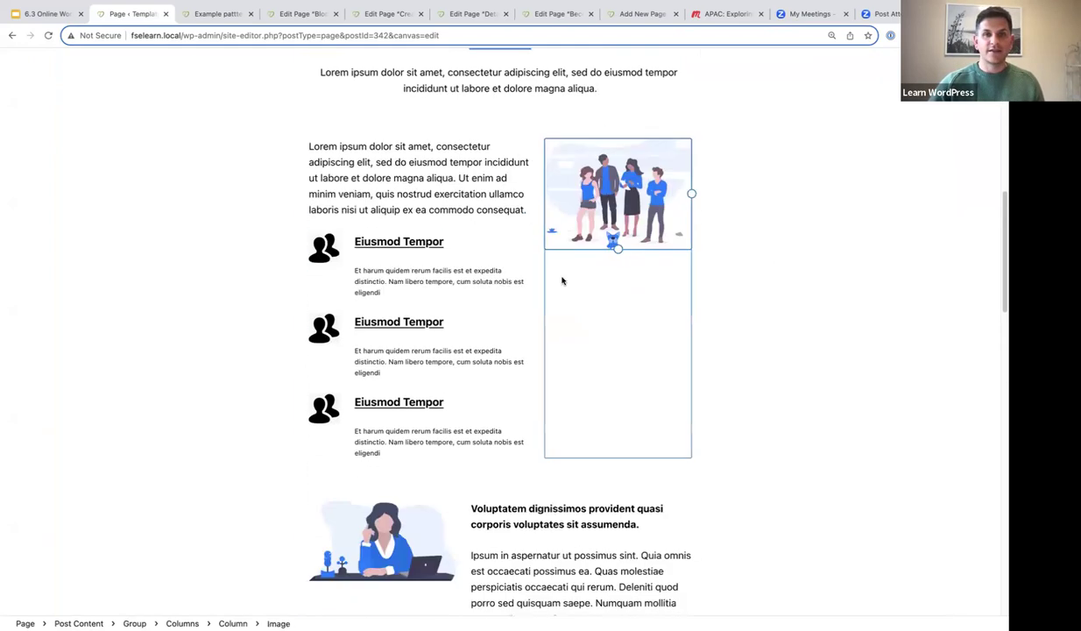
left_click(427, 267)
left_click(407, 270)
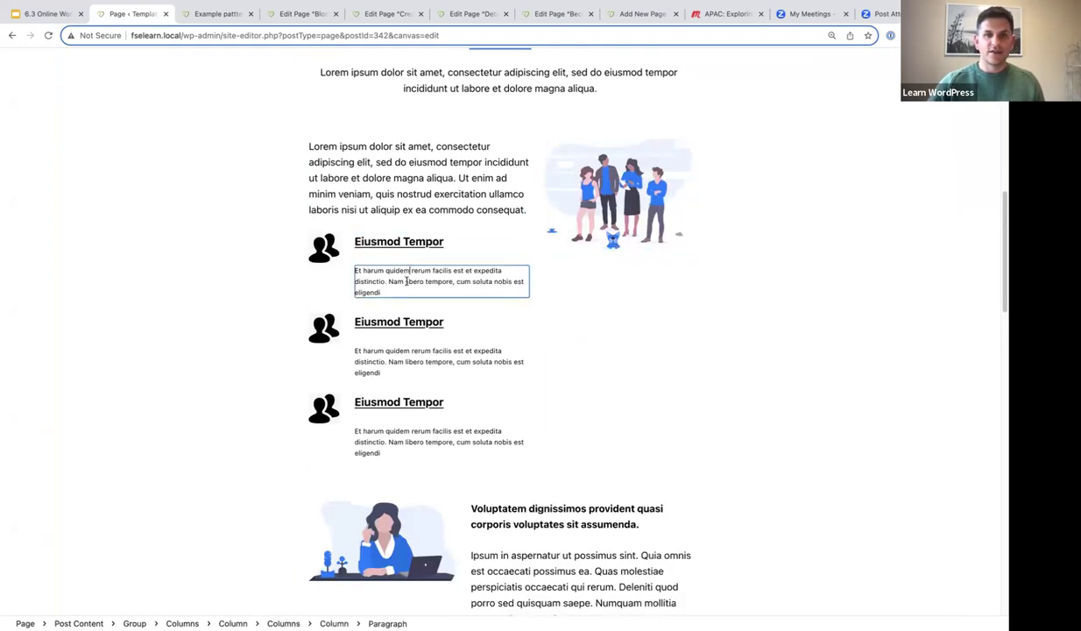
scroll(407, 276, "down", 1)
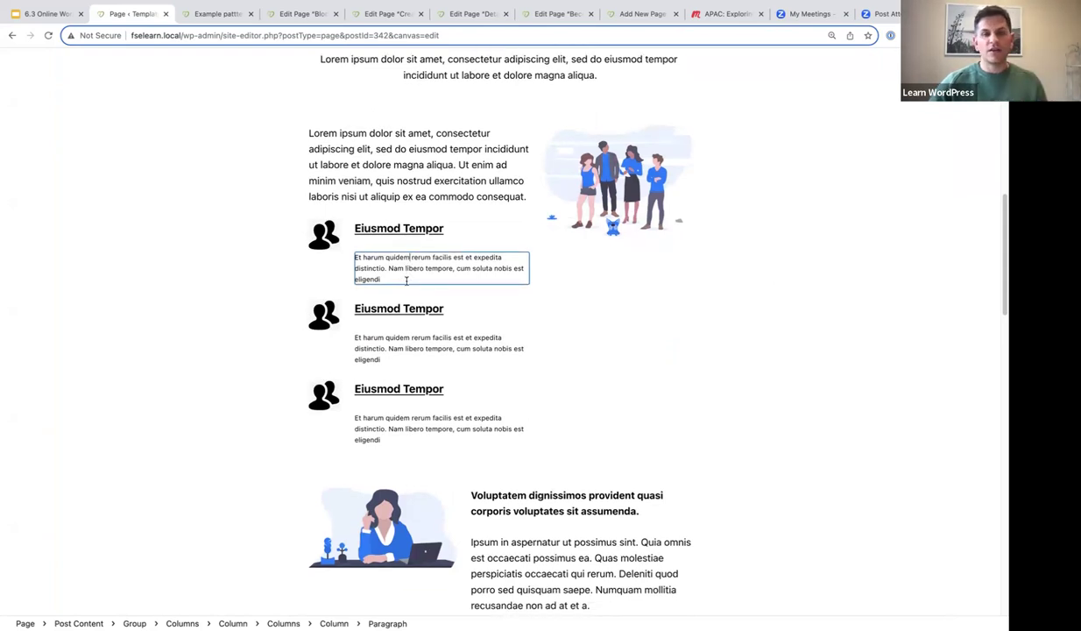
- Add a paragraph reading "Add new content" below the "New content" paragraph on the About page
scroll(408, 278, "down", 4)
scroll(411, 276, "down", 10)
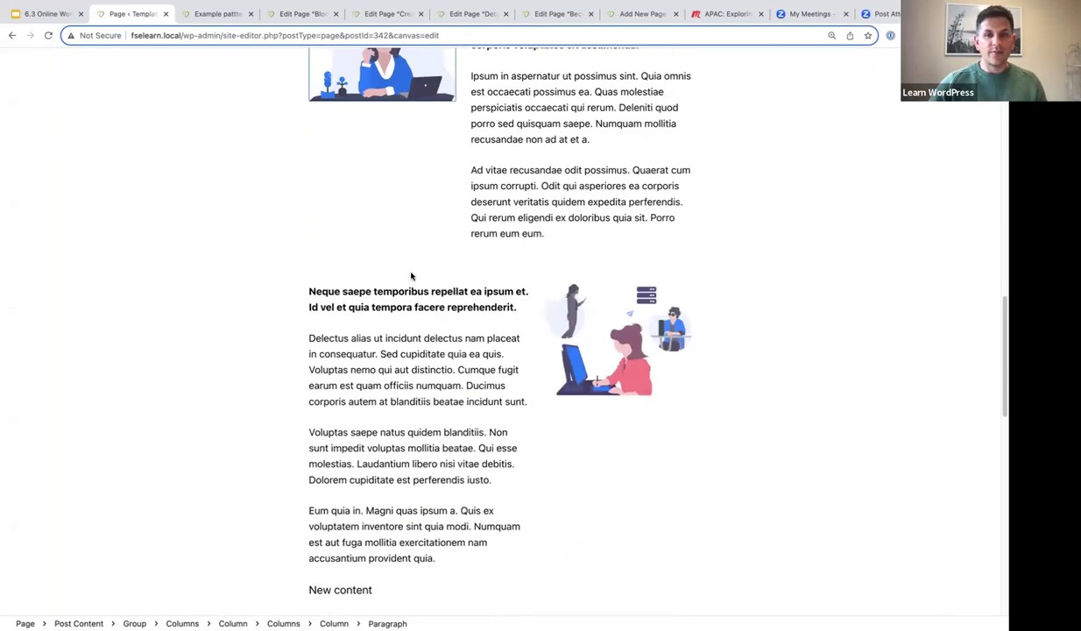
left_click(326, 322)
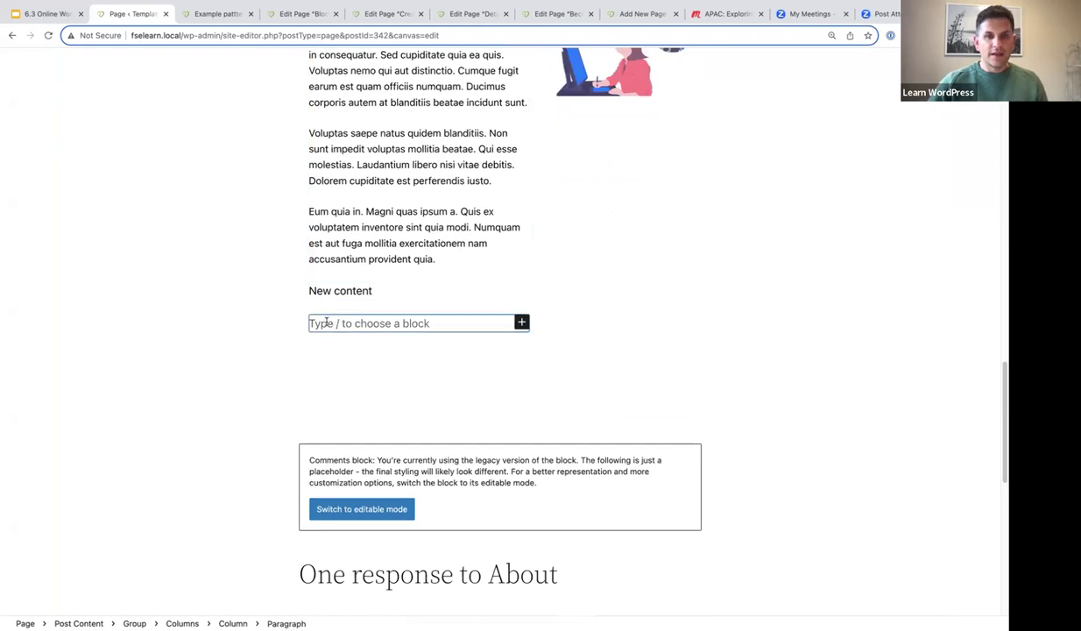
type("Add")
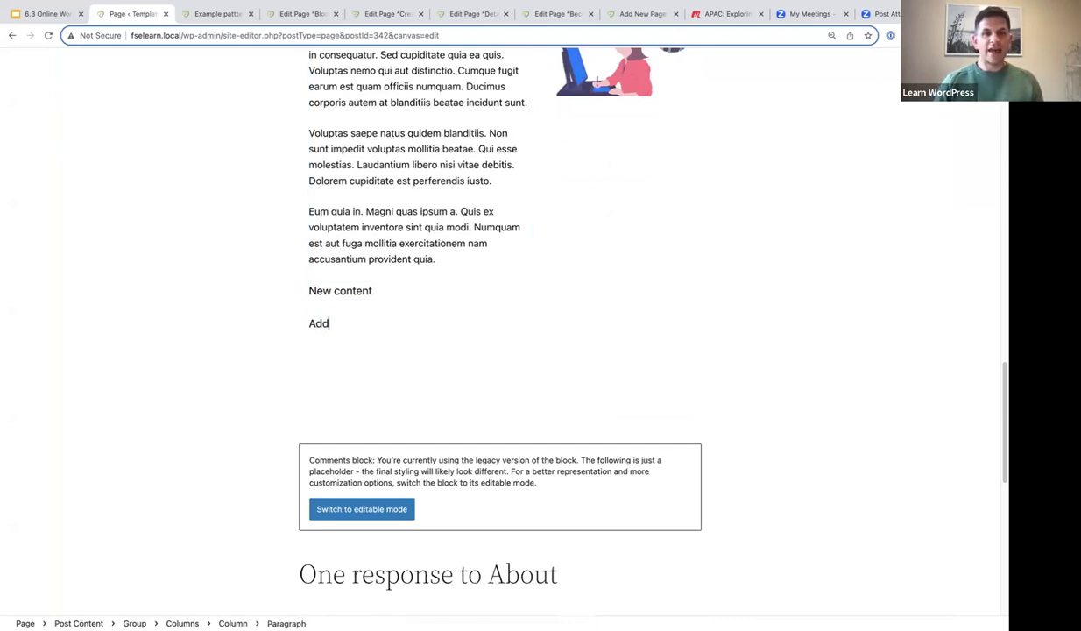
type(" new content")
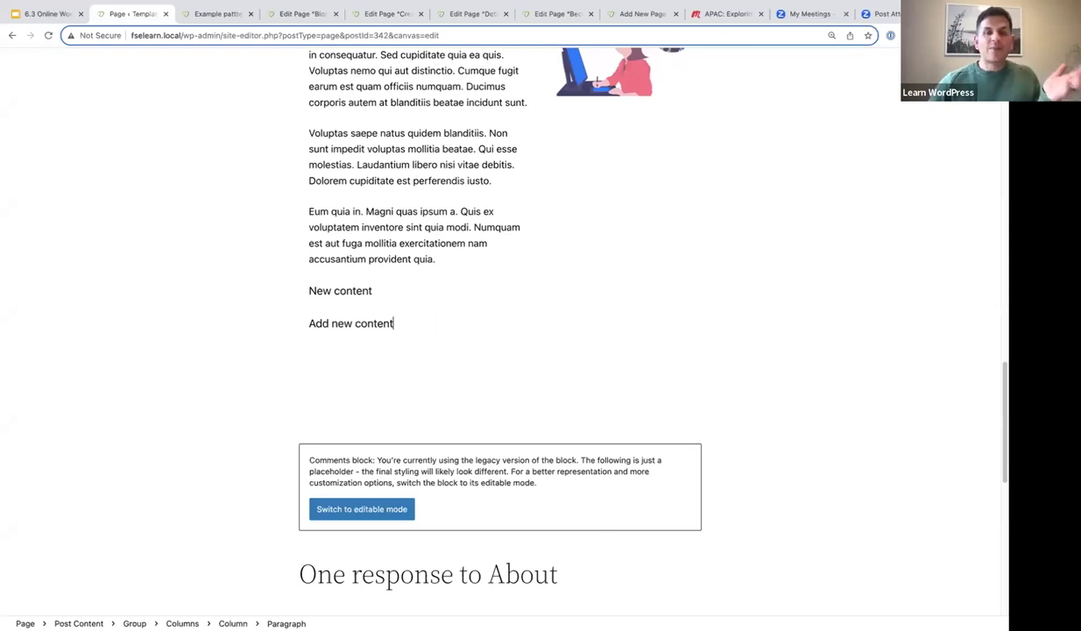
- Start another paragraph, bring up the block suggestions for "/colu", and clear the entry again without inserting a block
key("Return")
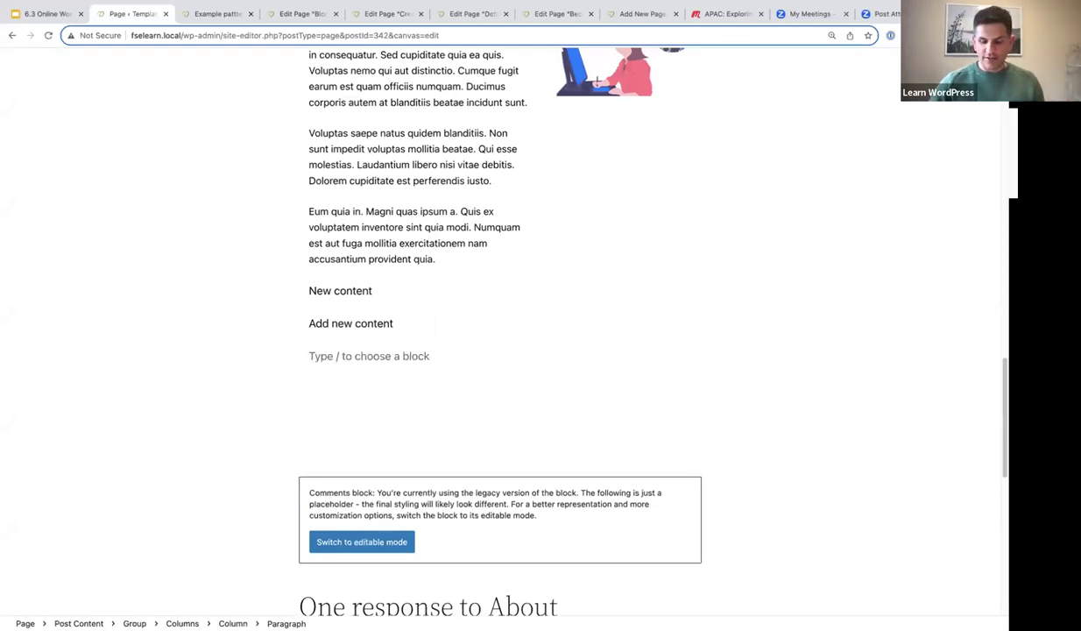
type("/colu")
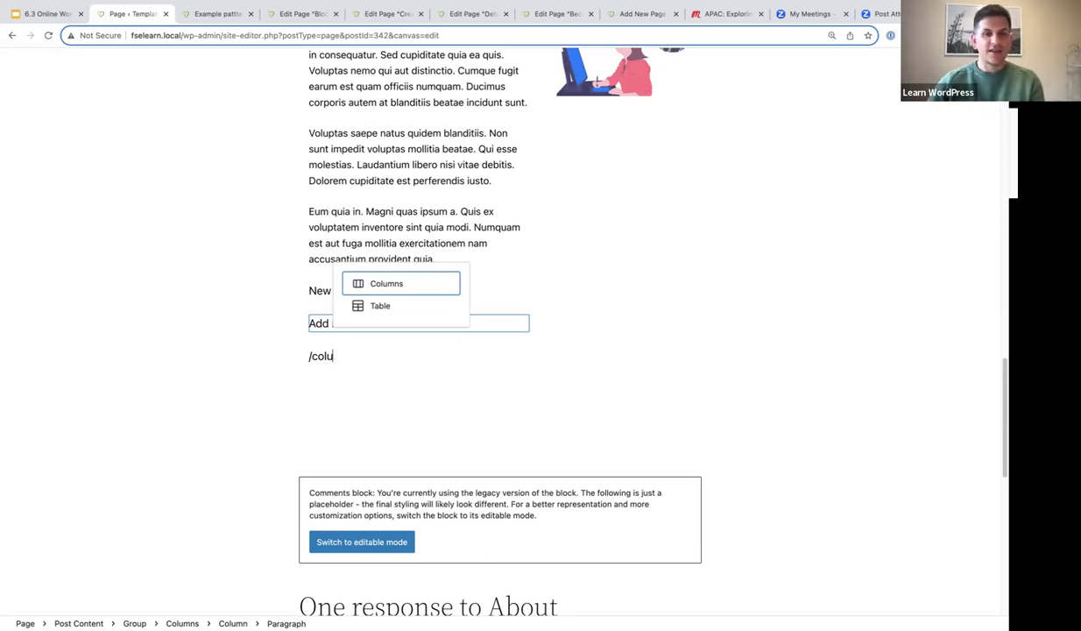
key("BackSpace")
key("BackSpace")
key("BackSpace")
key("BackSpace")
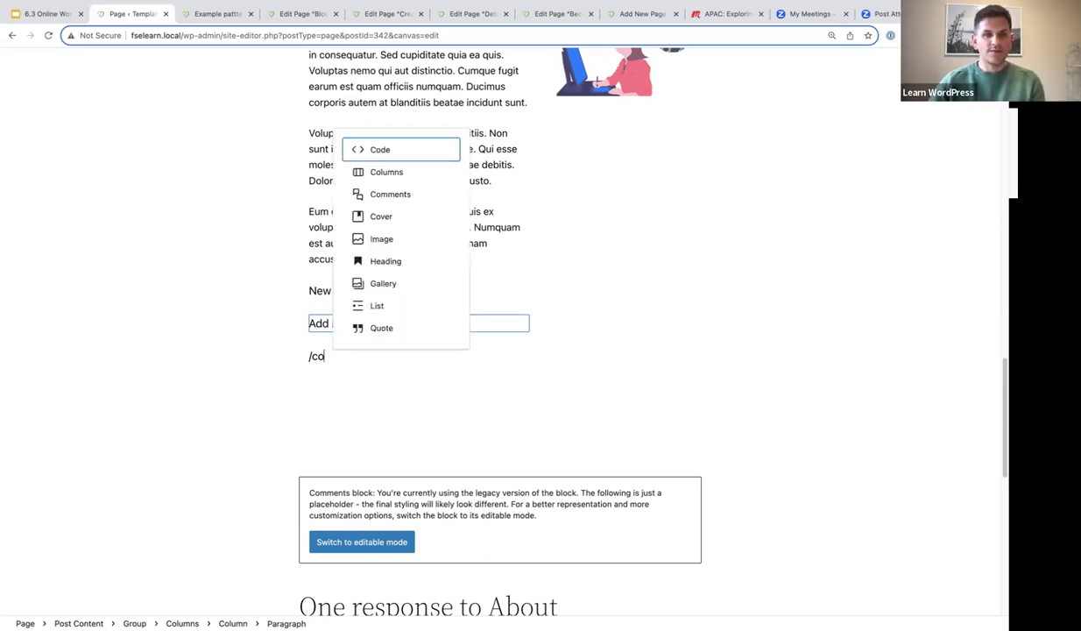
key("BackSpace")
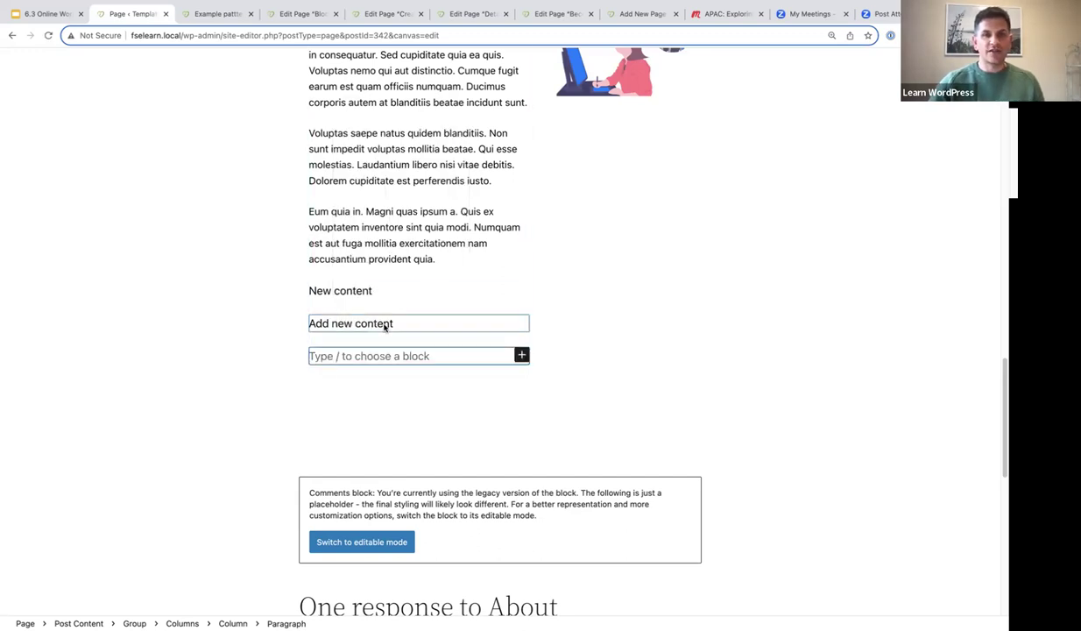
- Turn off Distraction free mode for the About page editor and dismiss the options
scroll(384, 326, "up", 1)
scroll(383, 326, "up", 15)
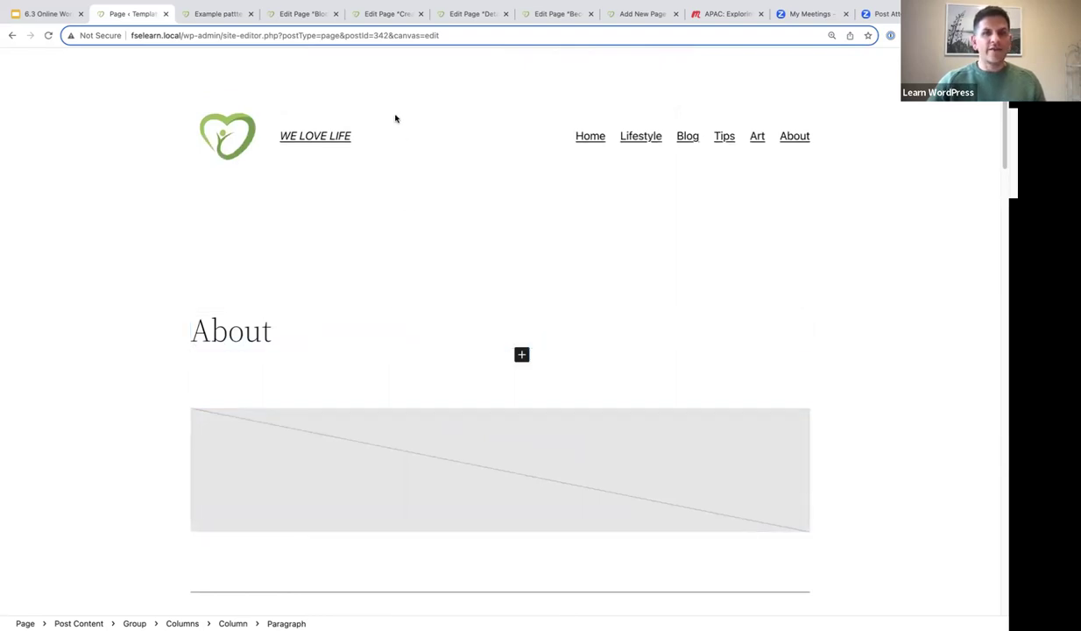
mouse_move(409, 68)
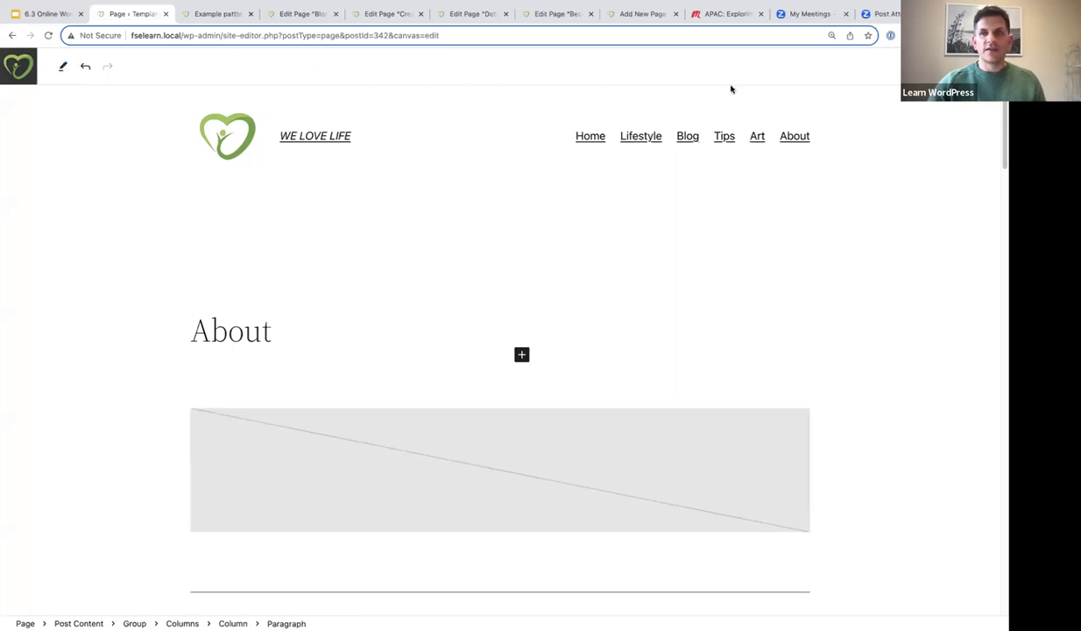
left_click(990, 67)
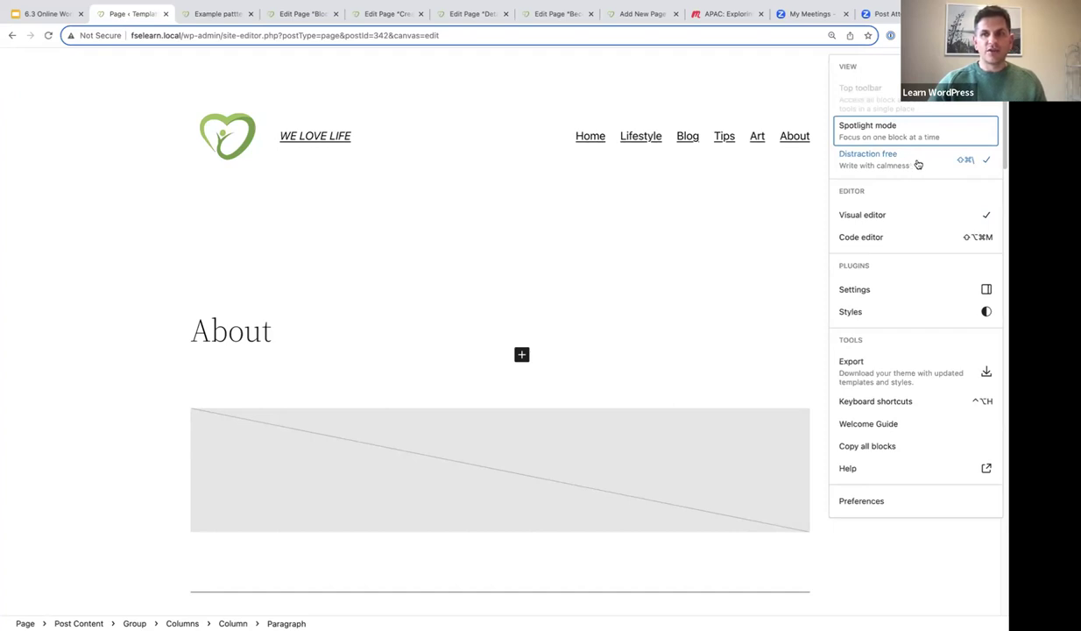
left_click(917, 163)
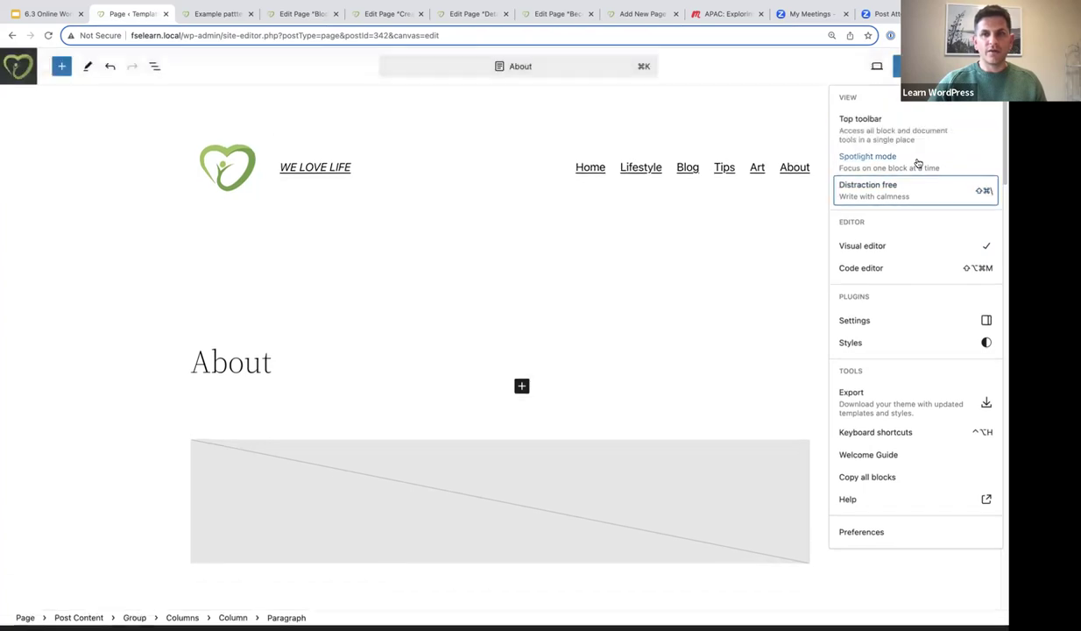
left_click(684, 287)
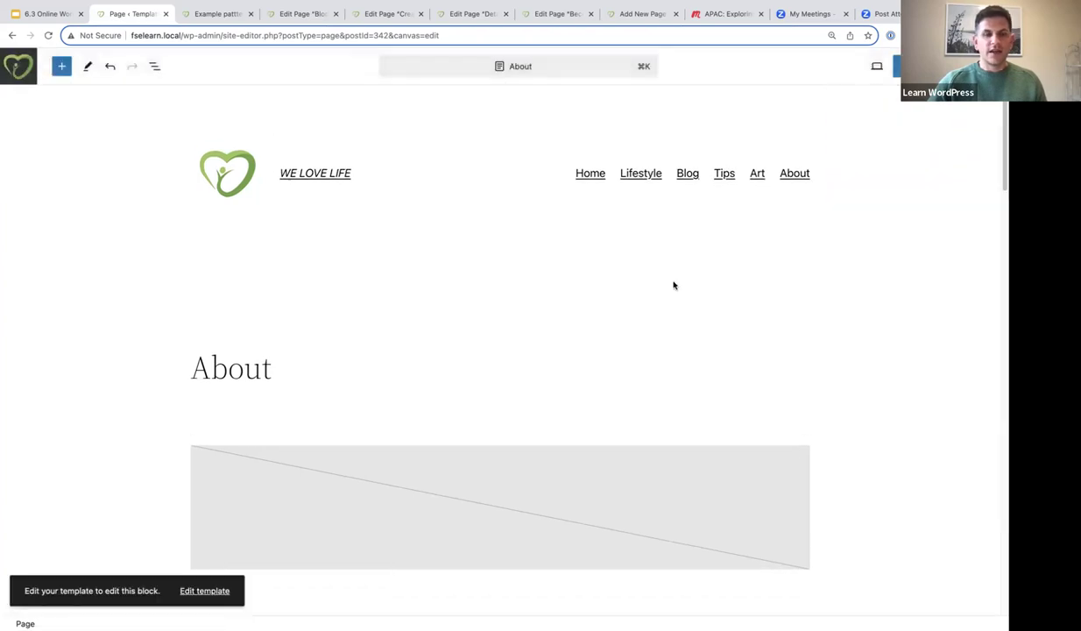
- Select the Lorem ipsum paragraph under the About Us heading, show and hide the List View, and deselect the paragraph
scroll(674, 285, "down", 5)
left_click(459, 309)
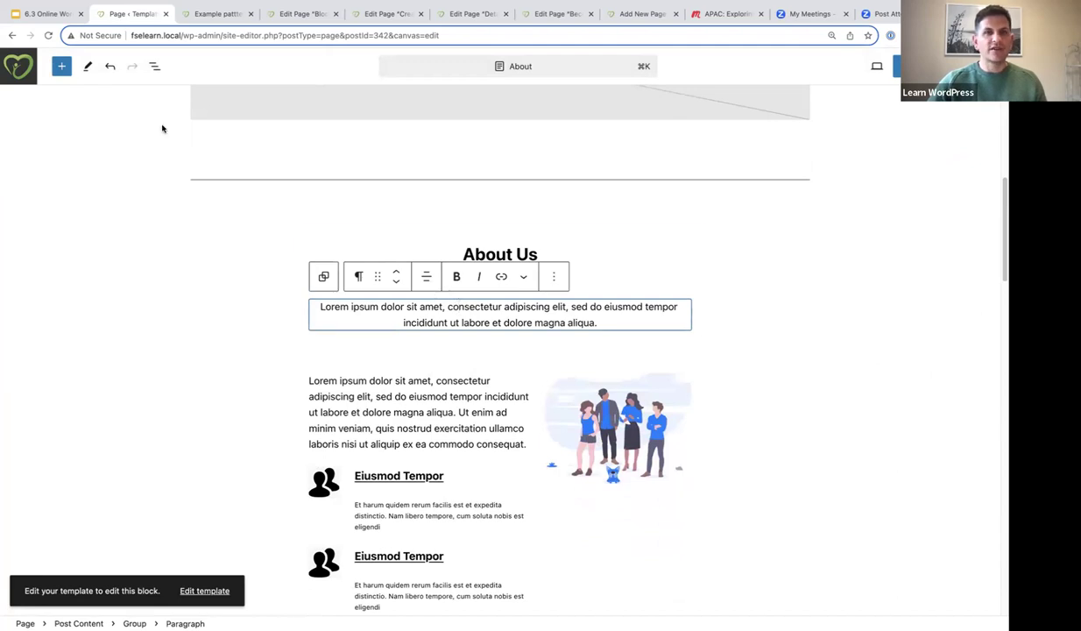
left_click(154, 66)
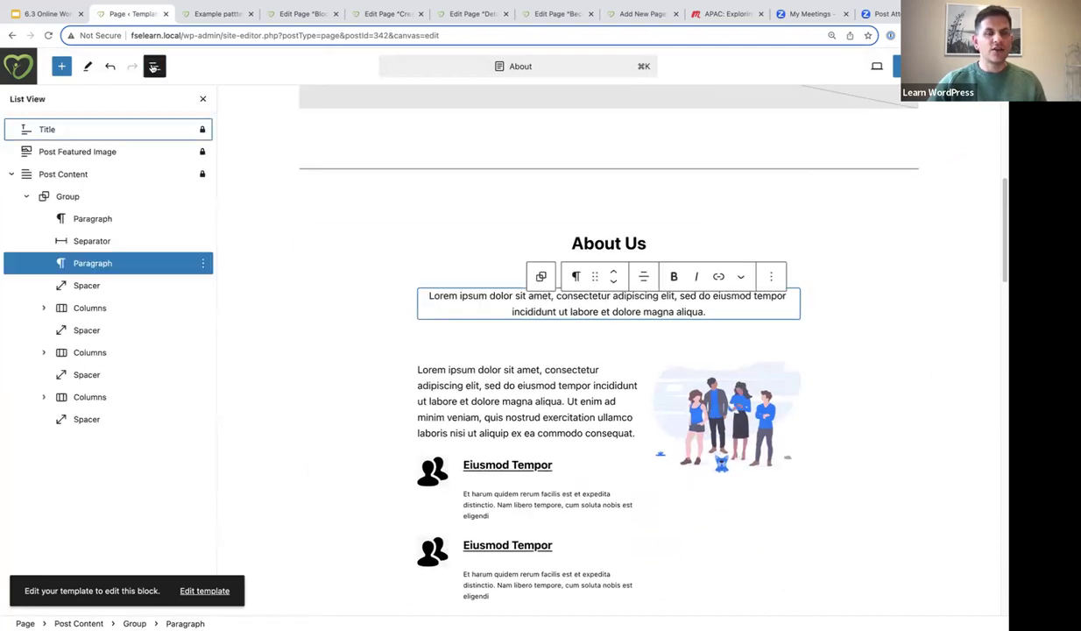
left_click(202, 99)
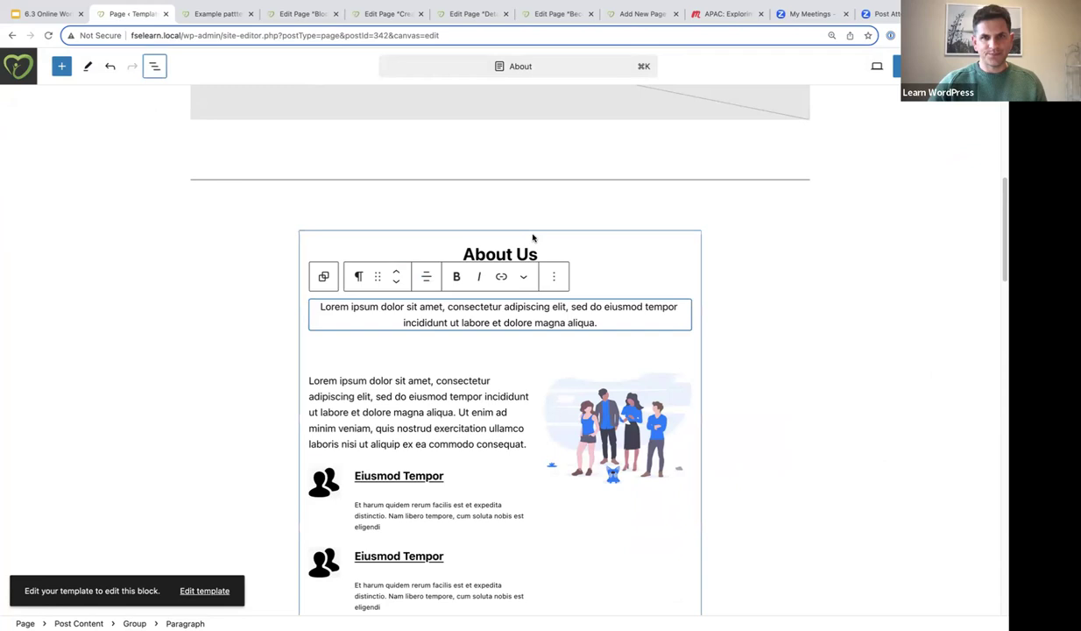
left_click(735, 231)
scroll(736, 231, "down", 3)
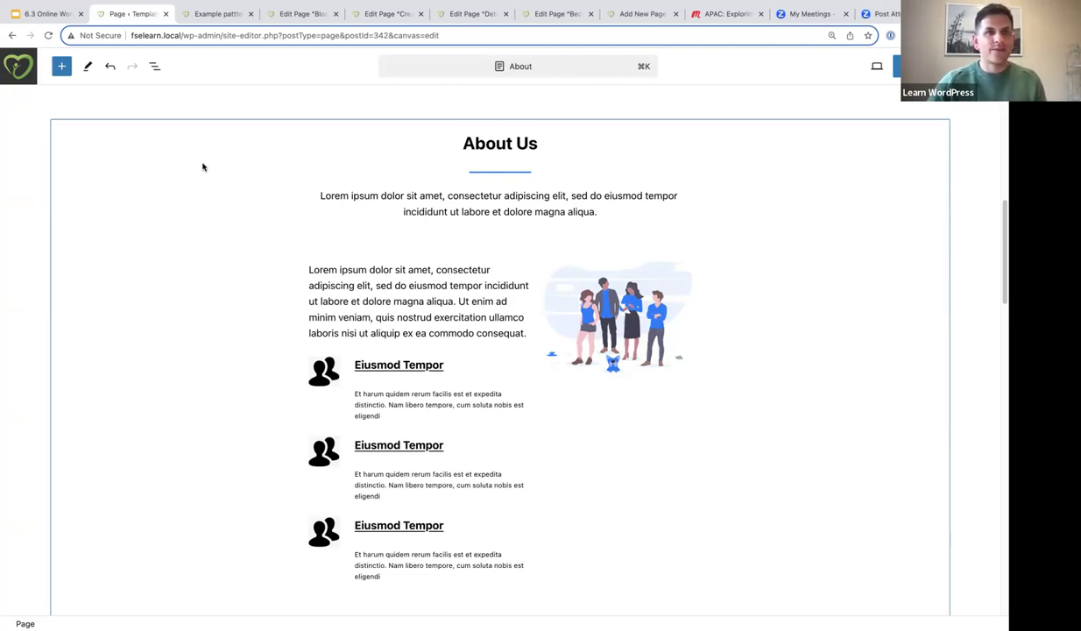
- Leave the site editor for the admin dashboard, discarding the unsaved changes to the About page
left_click(19, 67)
left_click(20, 75)
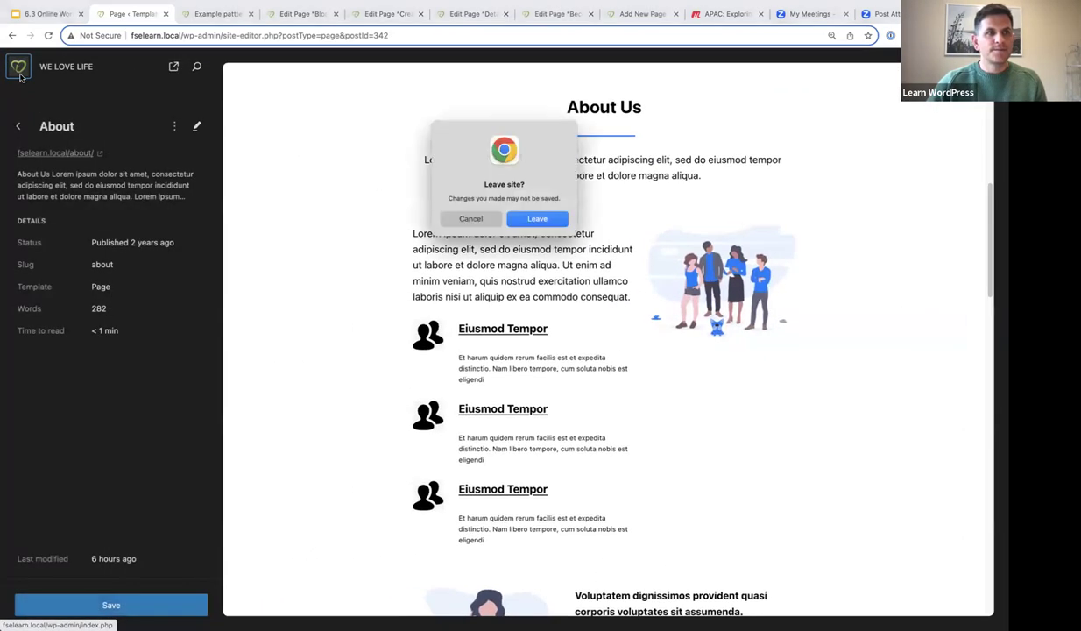
left_click(551, 220)
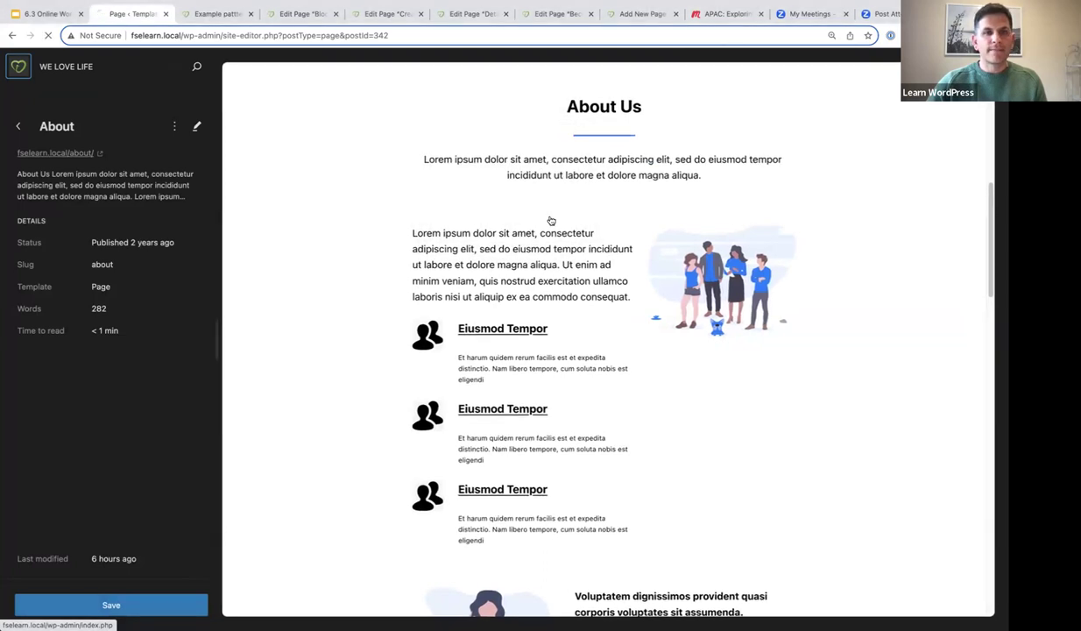
- Open a live preview of the Frost theme from the installed themes and look over its homepage
mouse_move(53, 248)
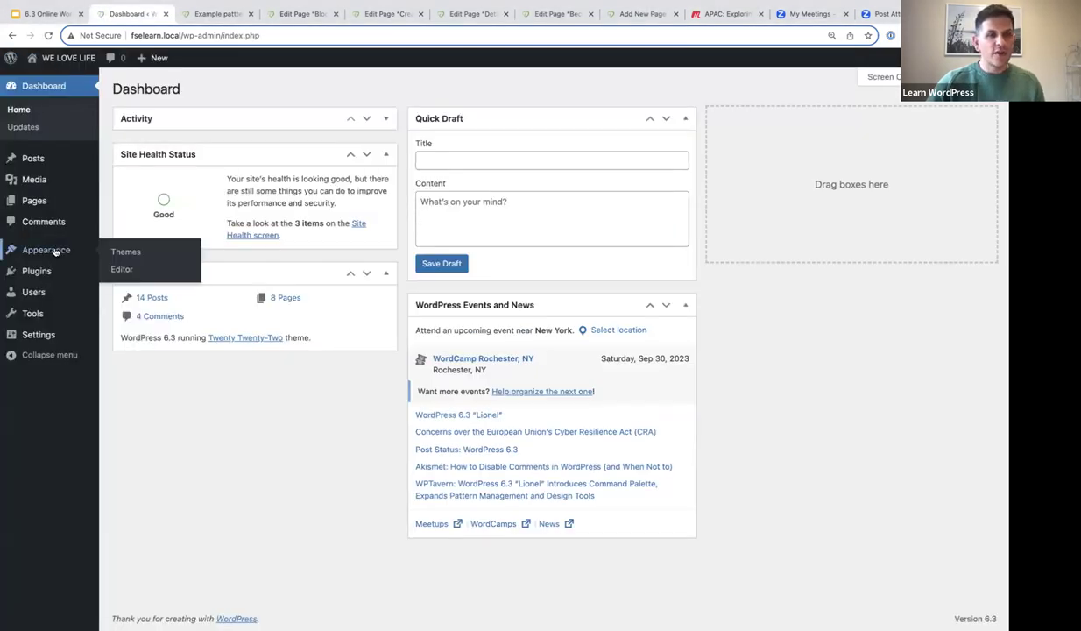
left_click(127, 253)
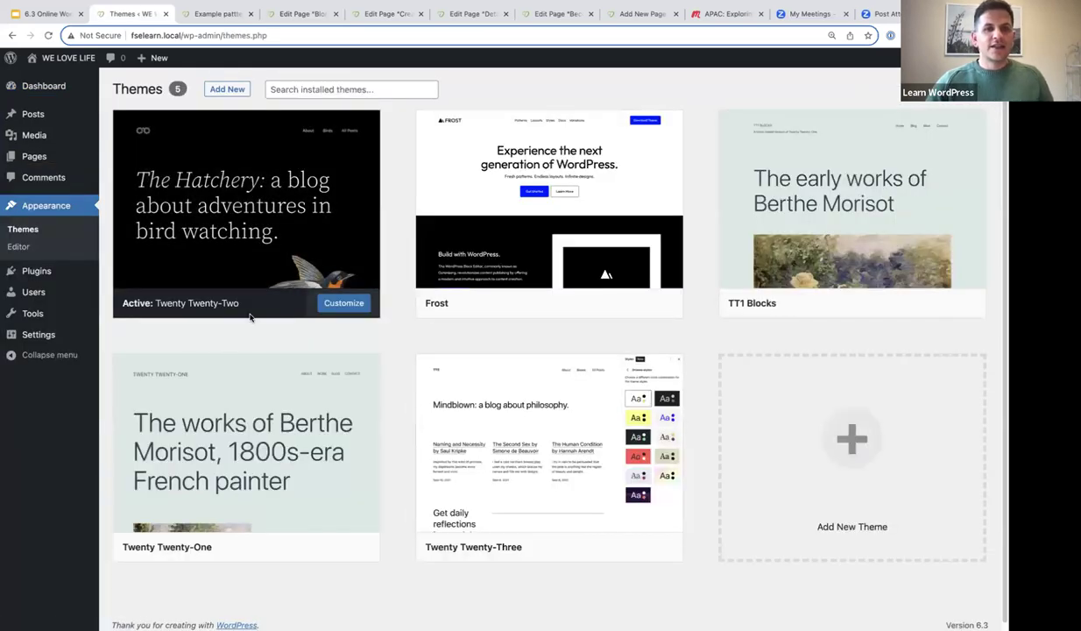
mouse_move(239, 252)
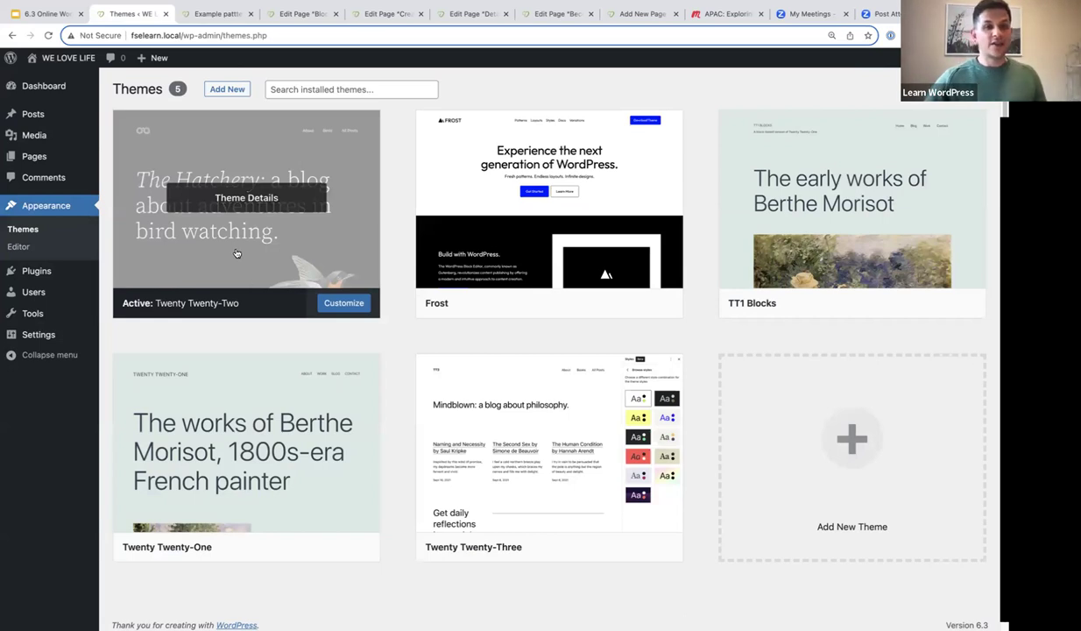
mouse_move(545, 253)
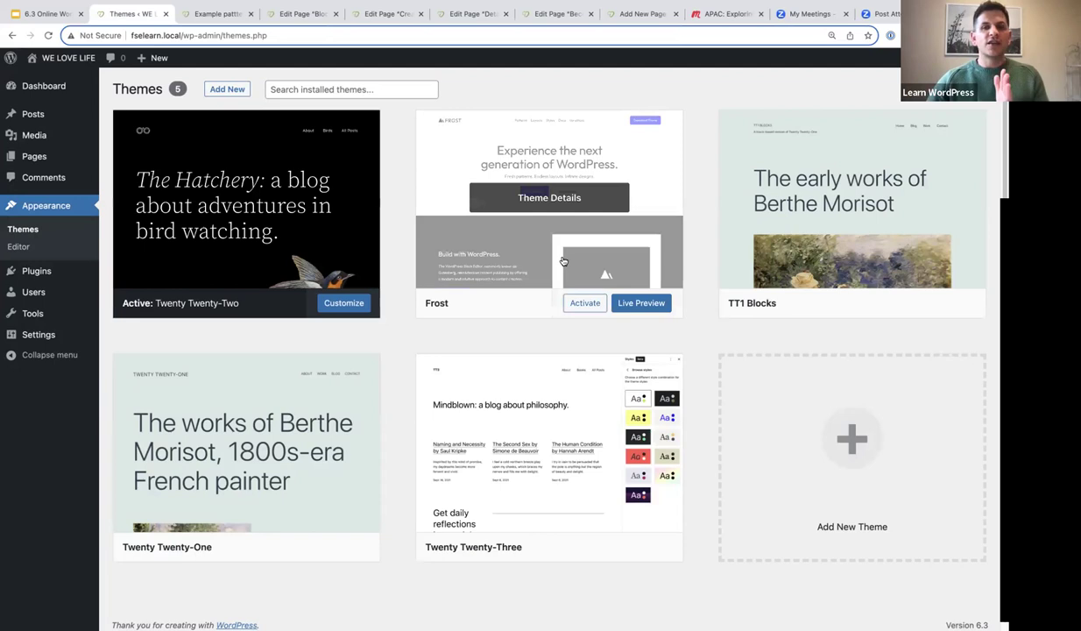
left_click(639, 304)
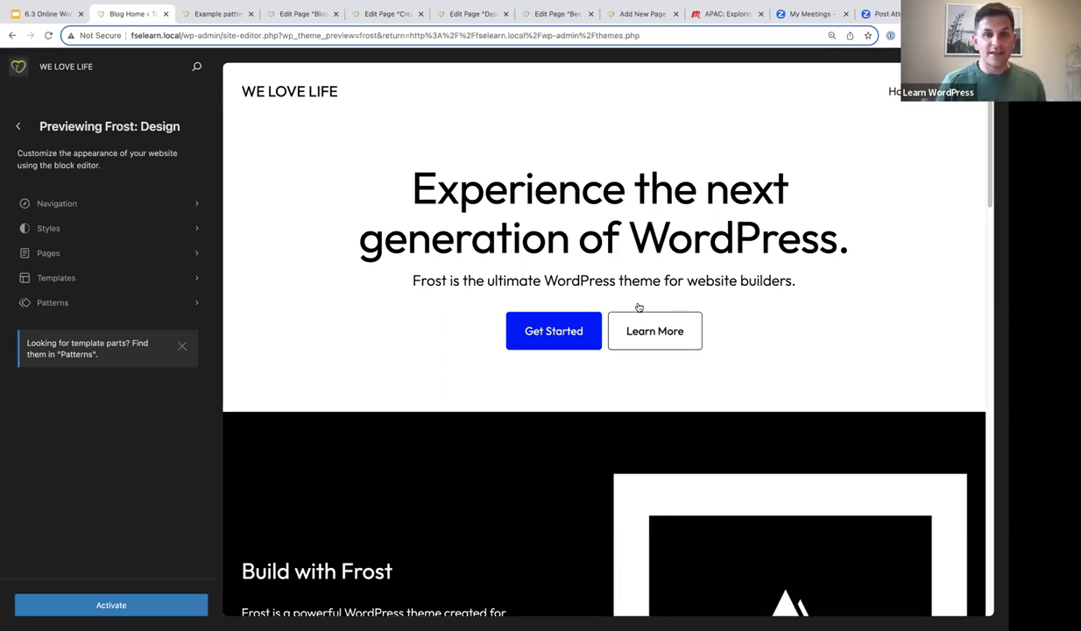
scroll(612, 357, "down", 5)
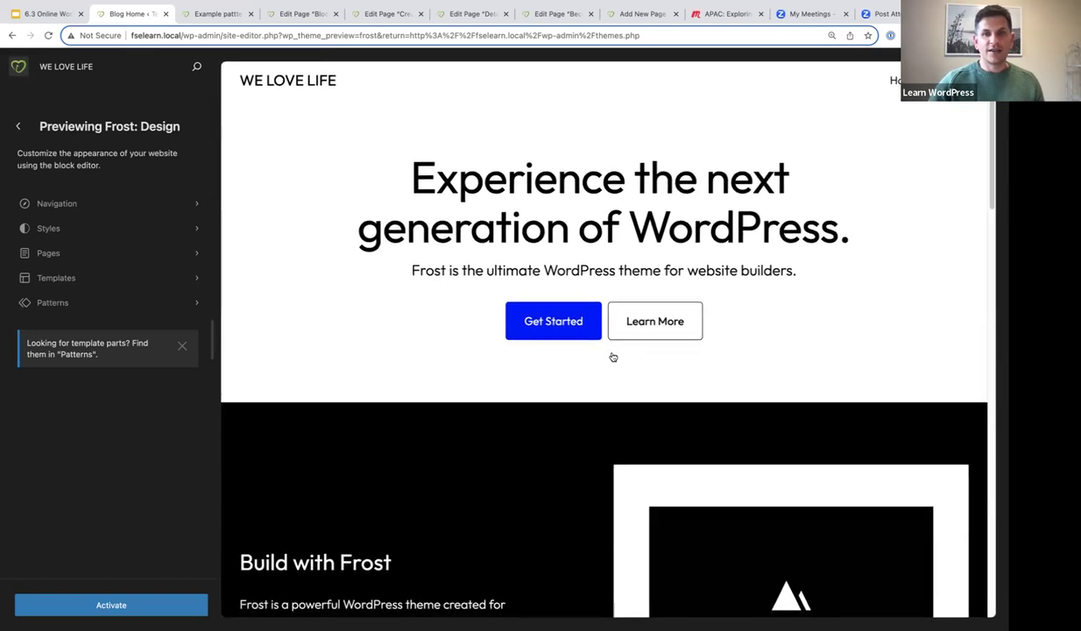
scroll(612, 358, "down", 6)
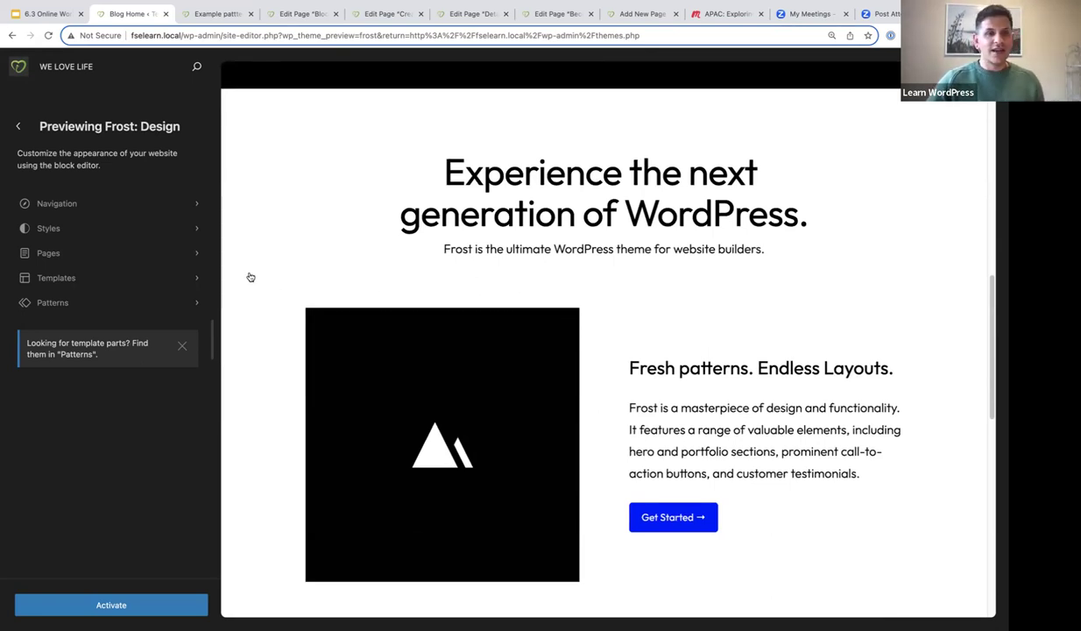
- Open the About page for editing within the Frost preview and look through its content
left_click(76, 256)
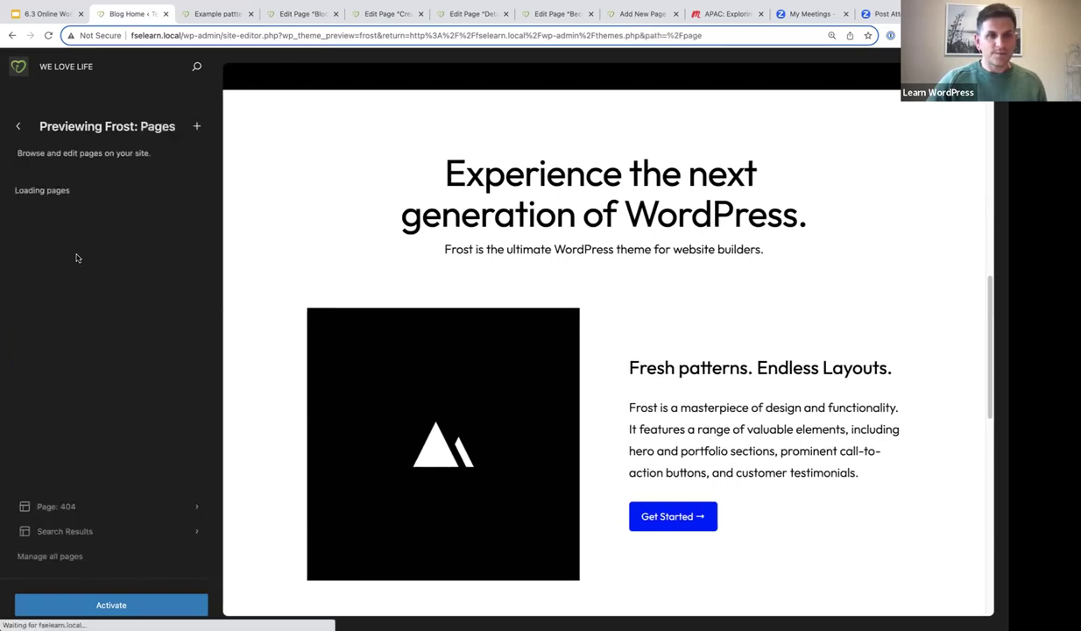
scroll(106, 351, "down", 3)
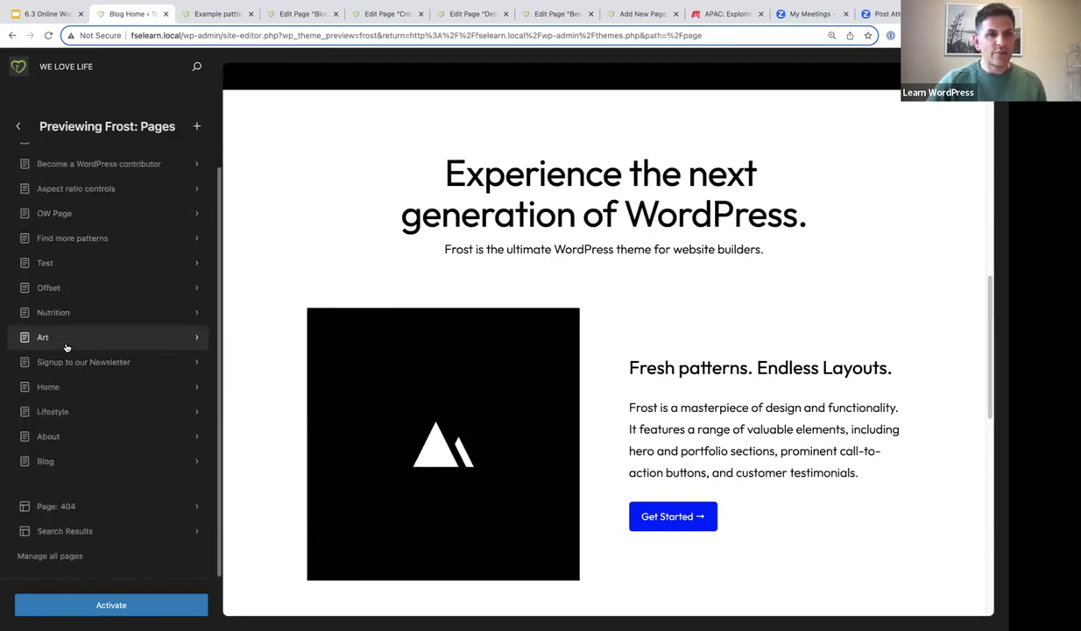
left_click(63, 433)
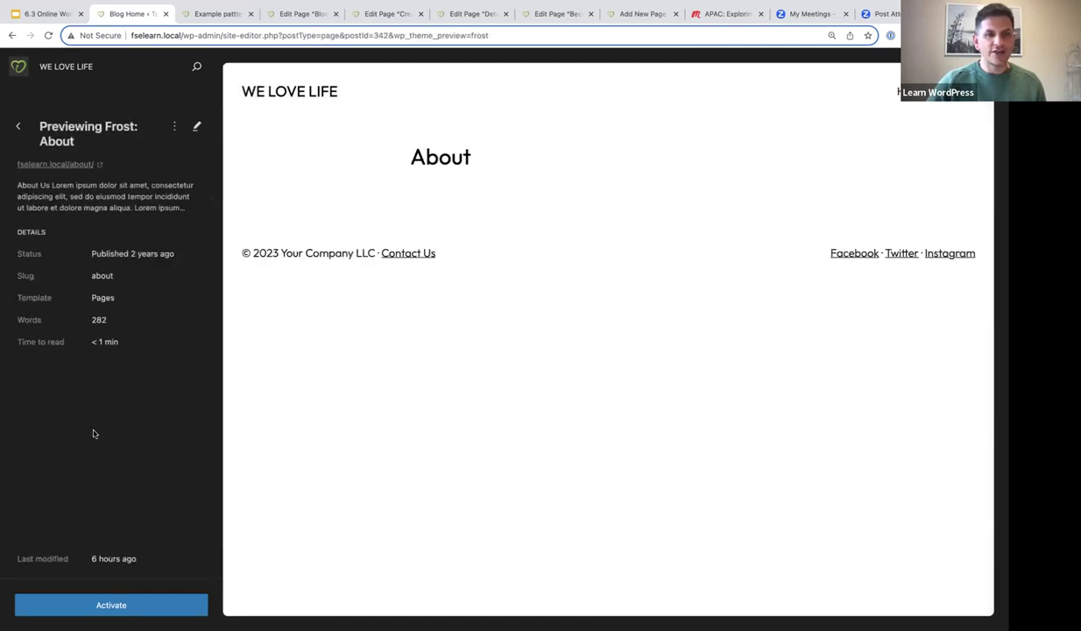
left_click(298, 349)
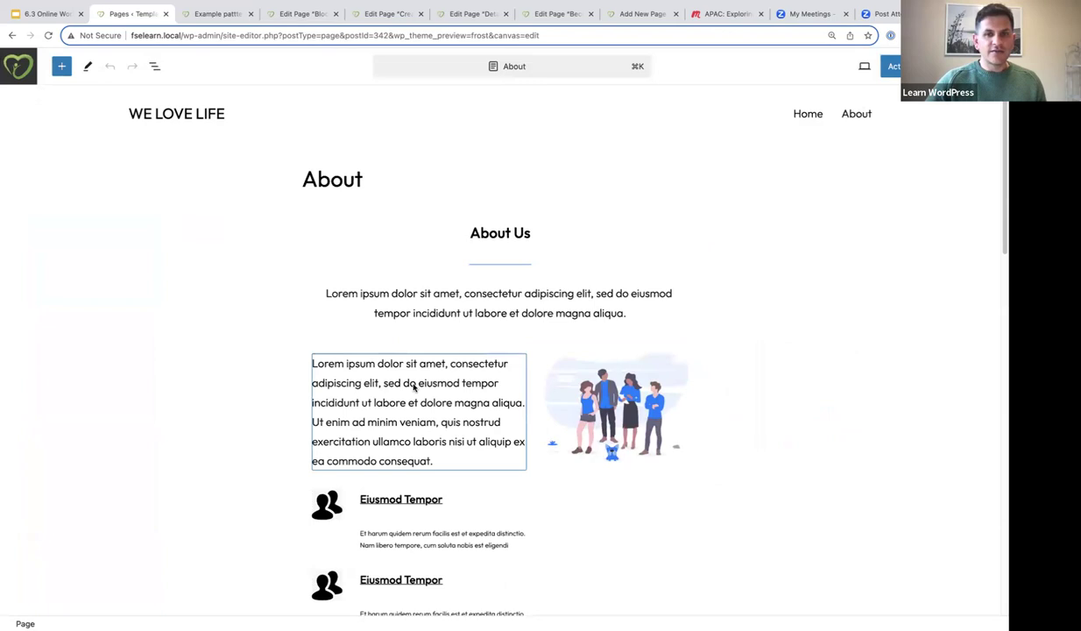
scroll(415, 381, "down", 3)
scroll(689, 369, "down", 8)
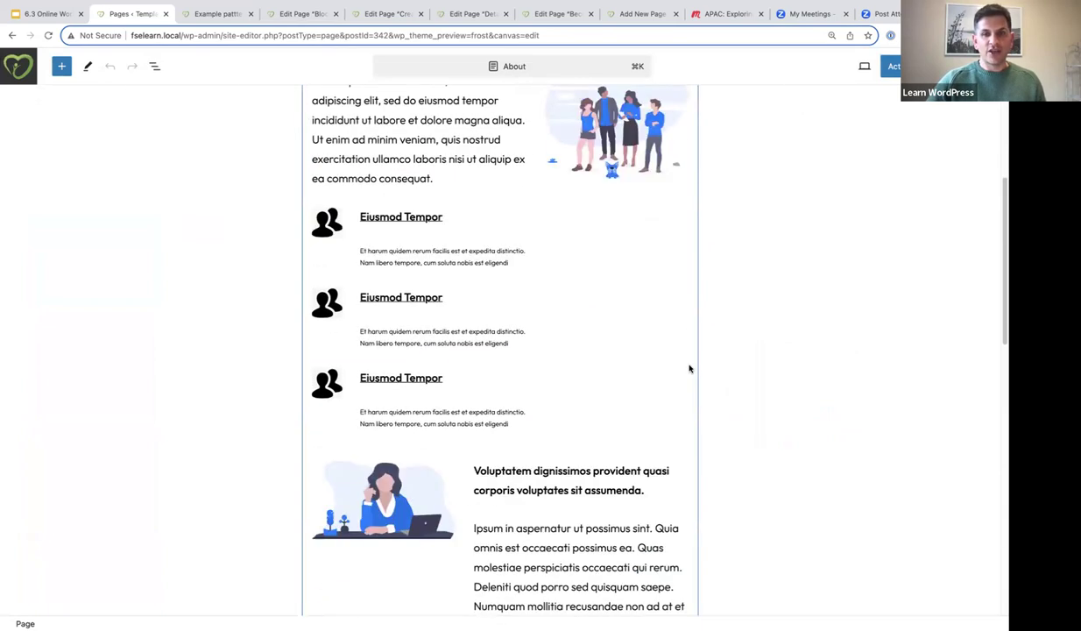
scroll(684, 366, "up", 10)
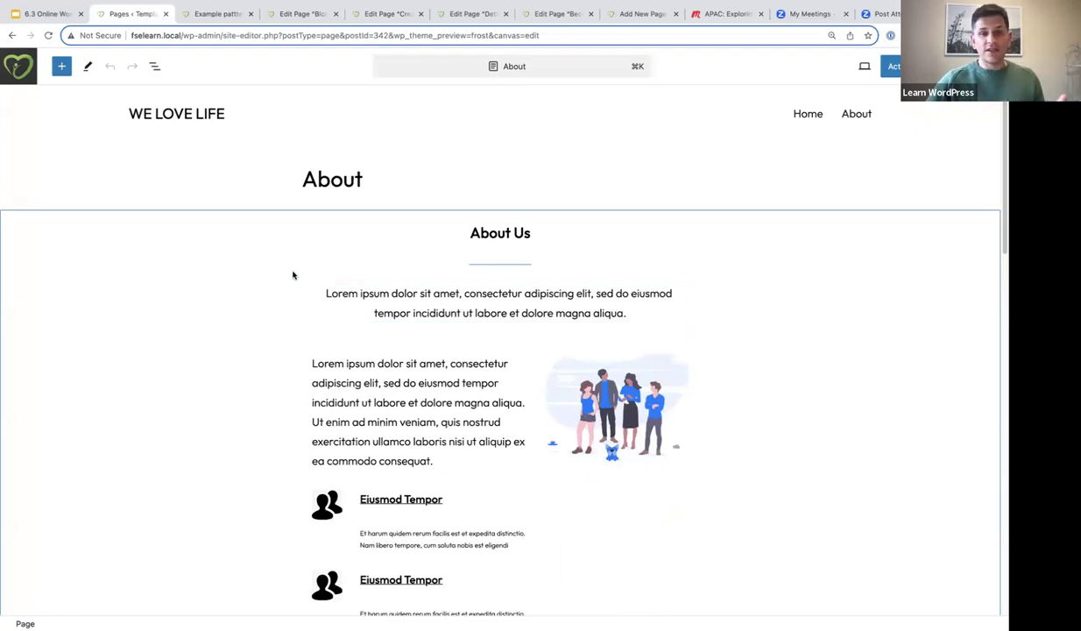
- Try selecting the About page's header, show the page settings, and open the Pages template for editing
left_click(233, 122)
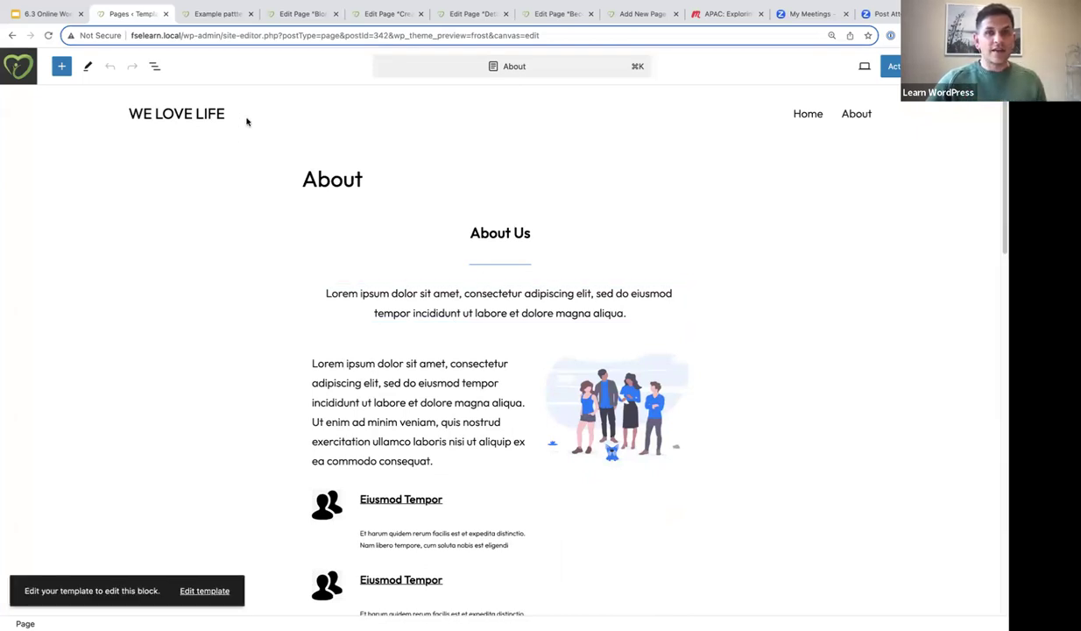
left_click(964, 66)
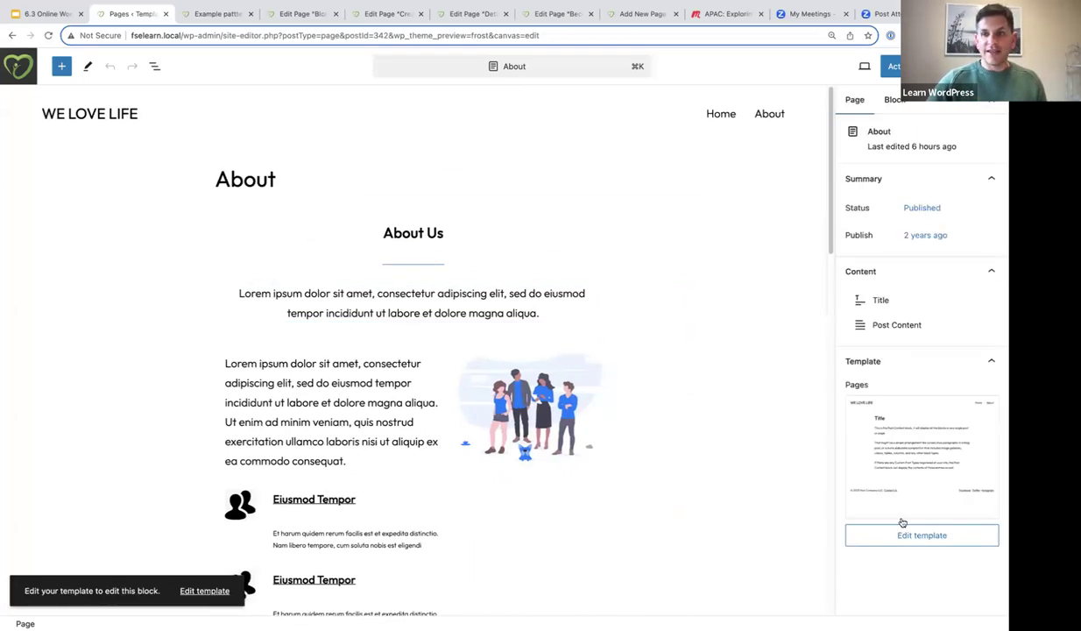
left_click(917, 542)
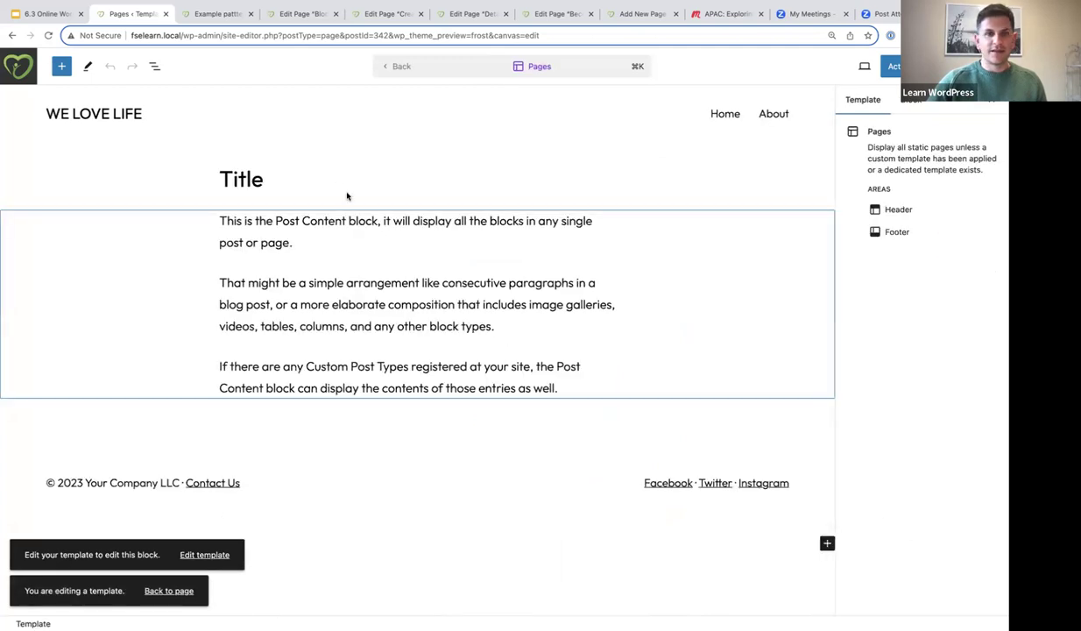
- Insert a Site Tagline block after the site title in the header of the Pages template
left_click(289, 129)
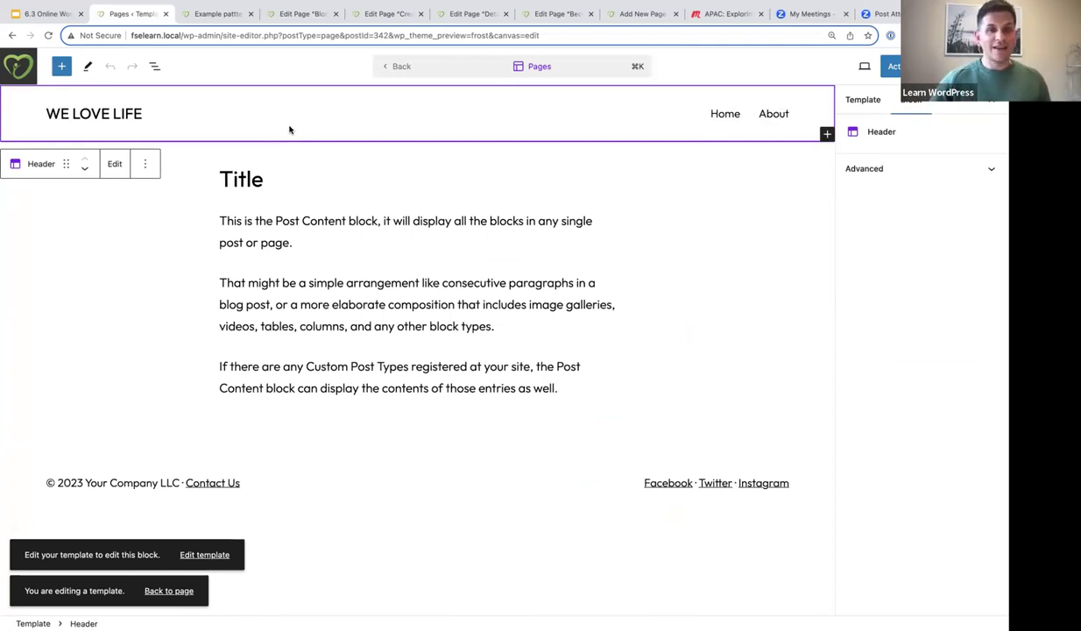
left_click(133, 109)
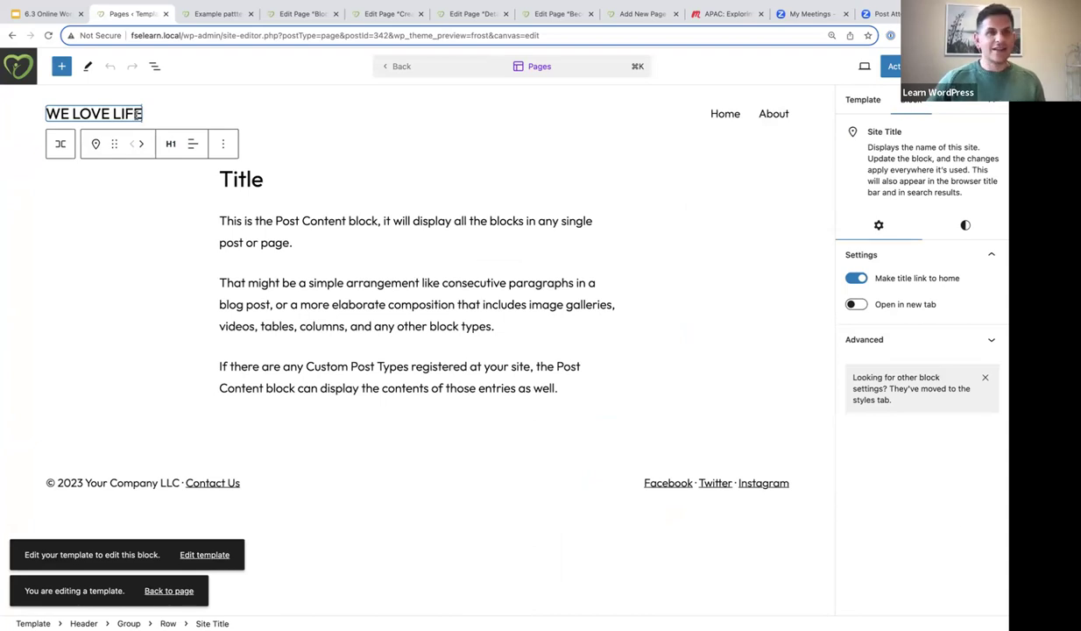
key("Return")
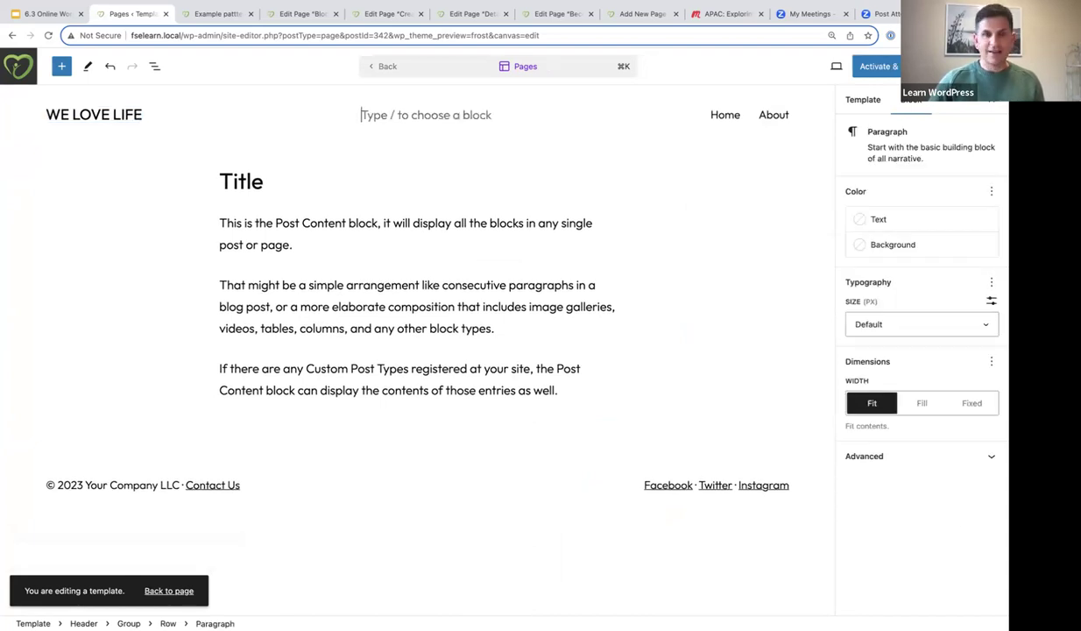
type("/")
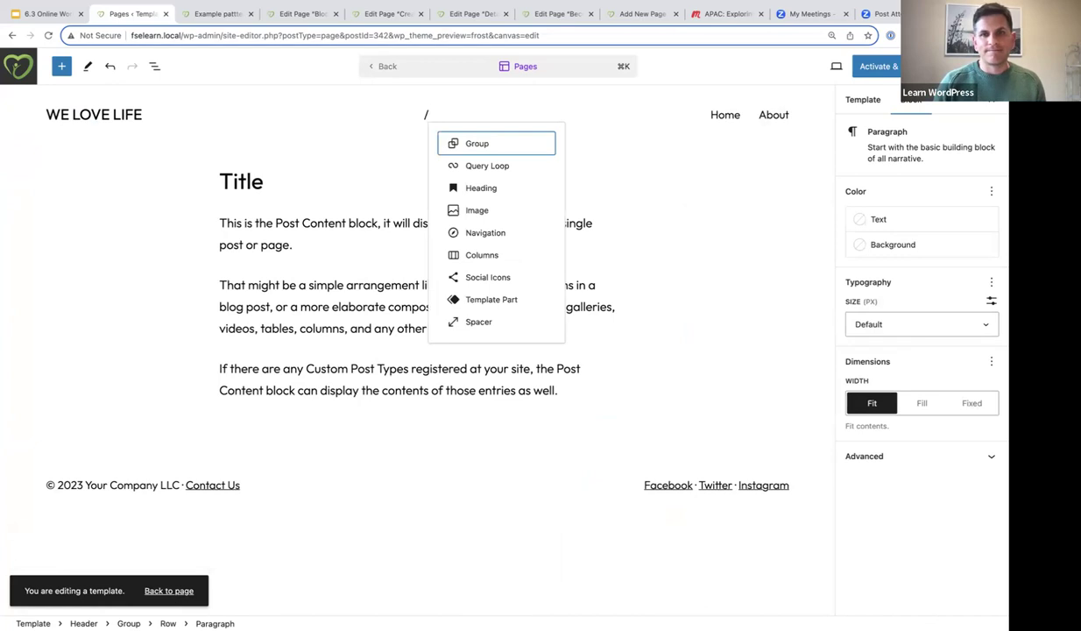
type("site tag")
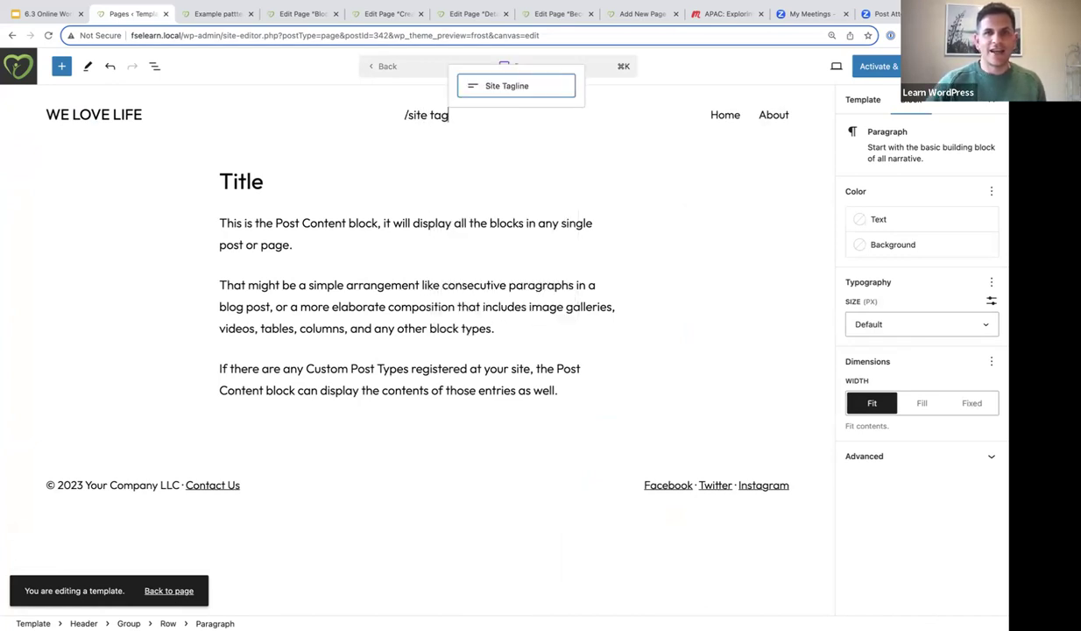
left_click(526, 86)
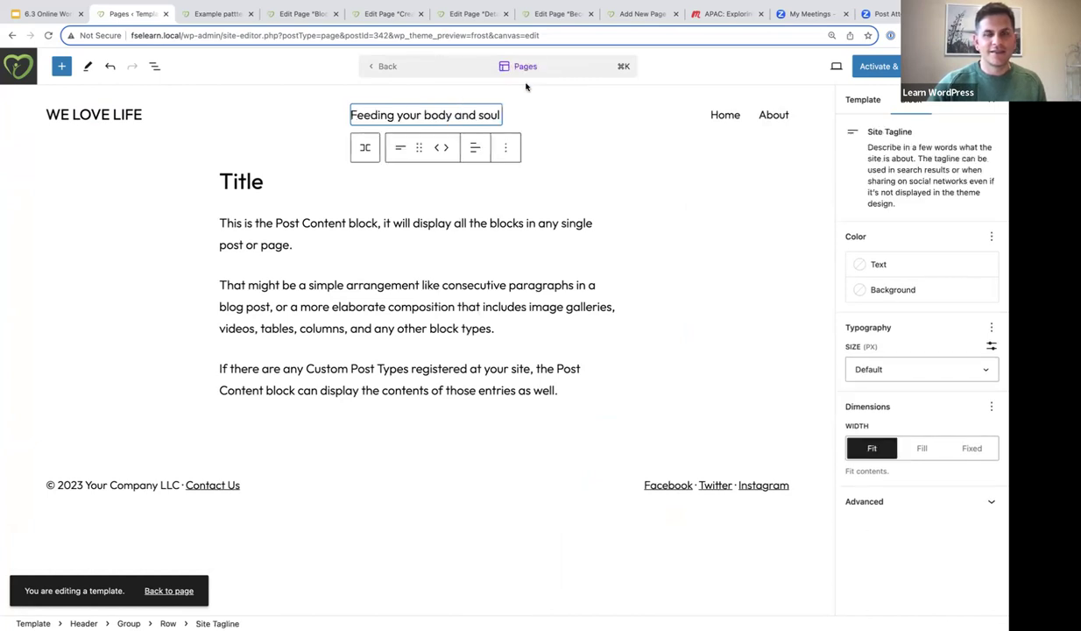
left_click(132, 133)
key("Tab")
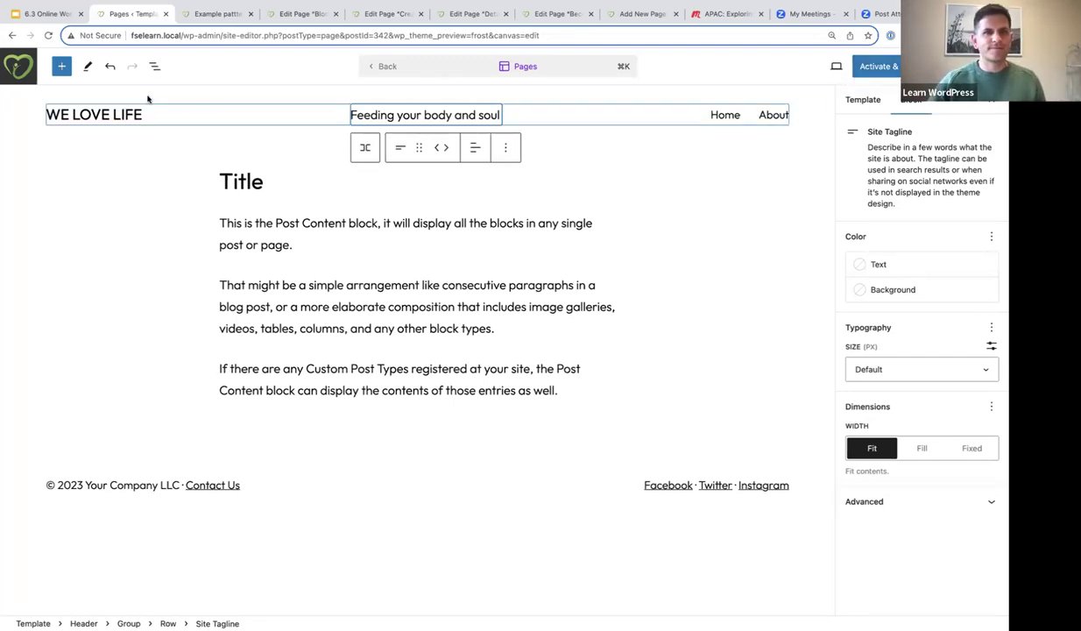
- Exit the Frost preview without activating the theme and return to the list of installed themes
left_click(22, 70)
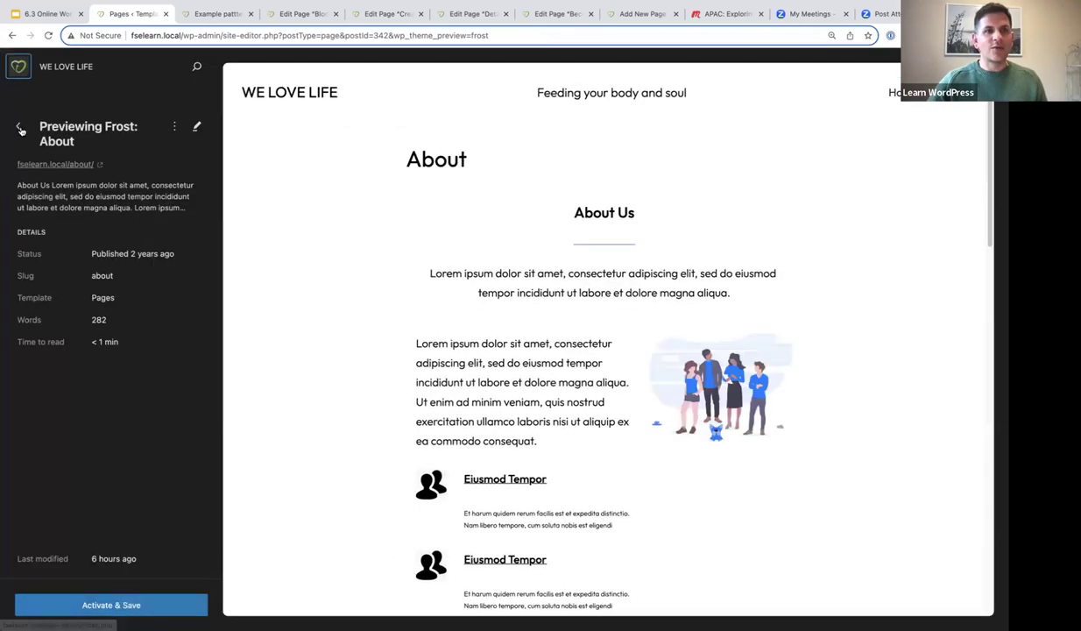
left_click(20, 128)
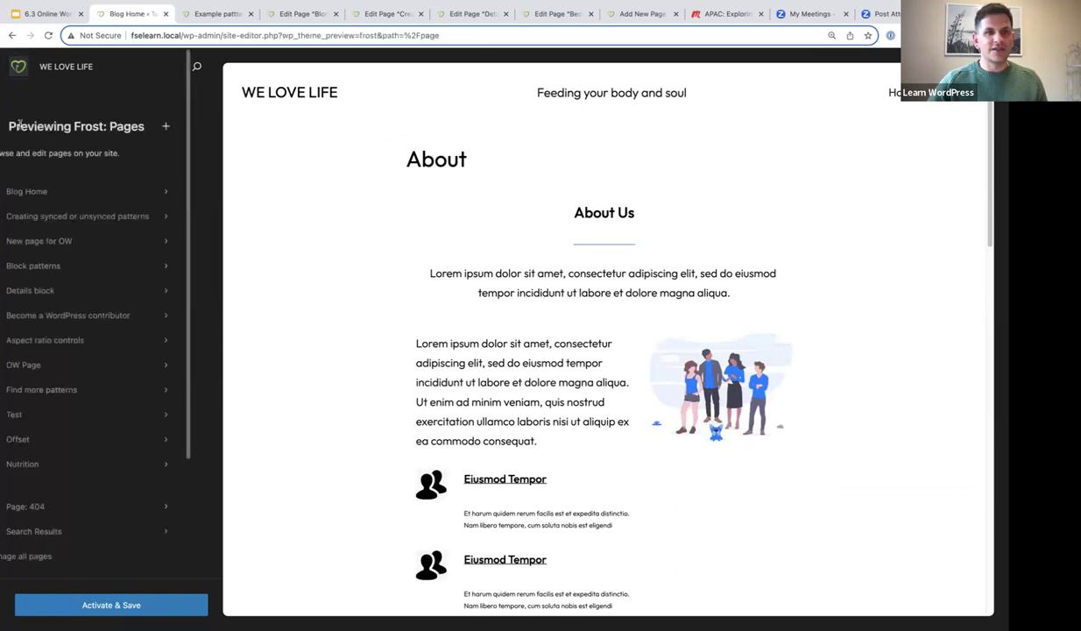
left_click(20, 126)
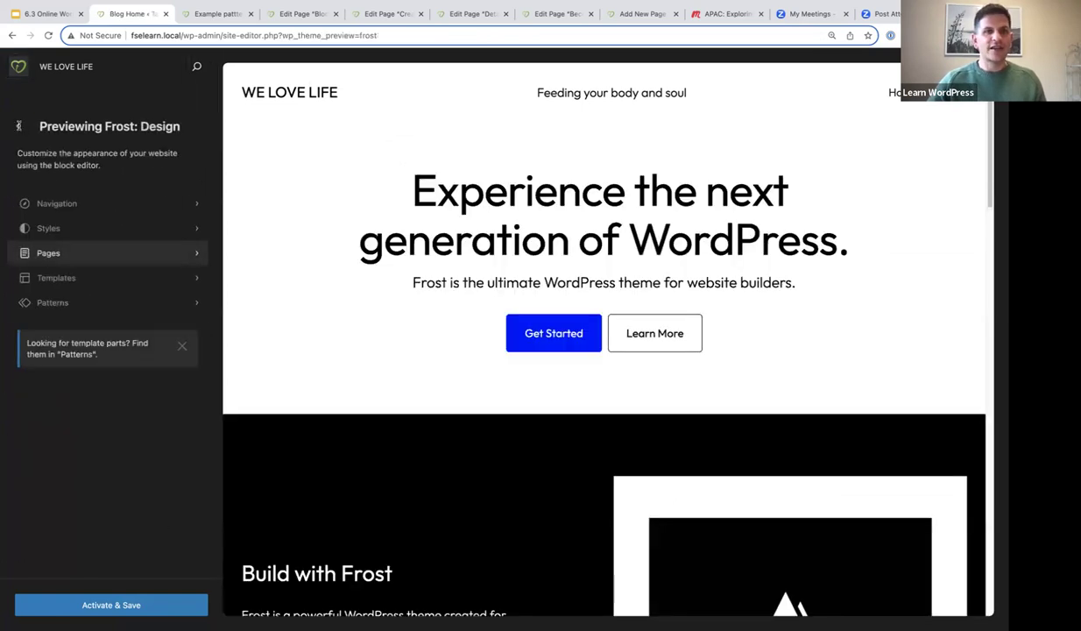
left_click(19, 125)
left_click(530, 215)
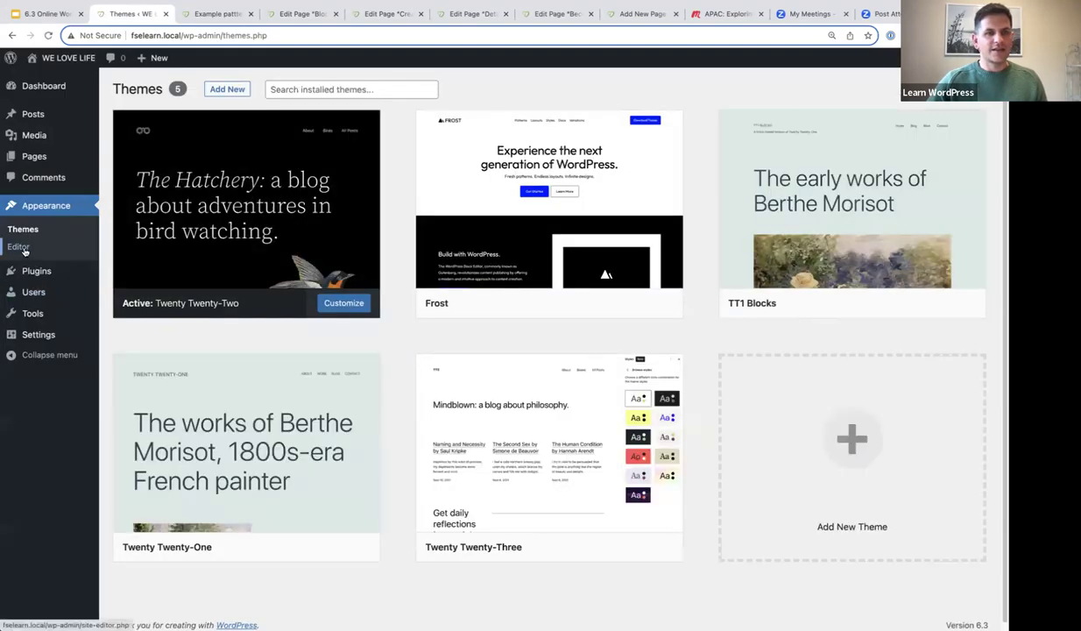
- Open the site editor's global styles revision history and preview the second revision from 8 days ago and the oldest from 2 years ago
left_click(21, 248)
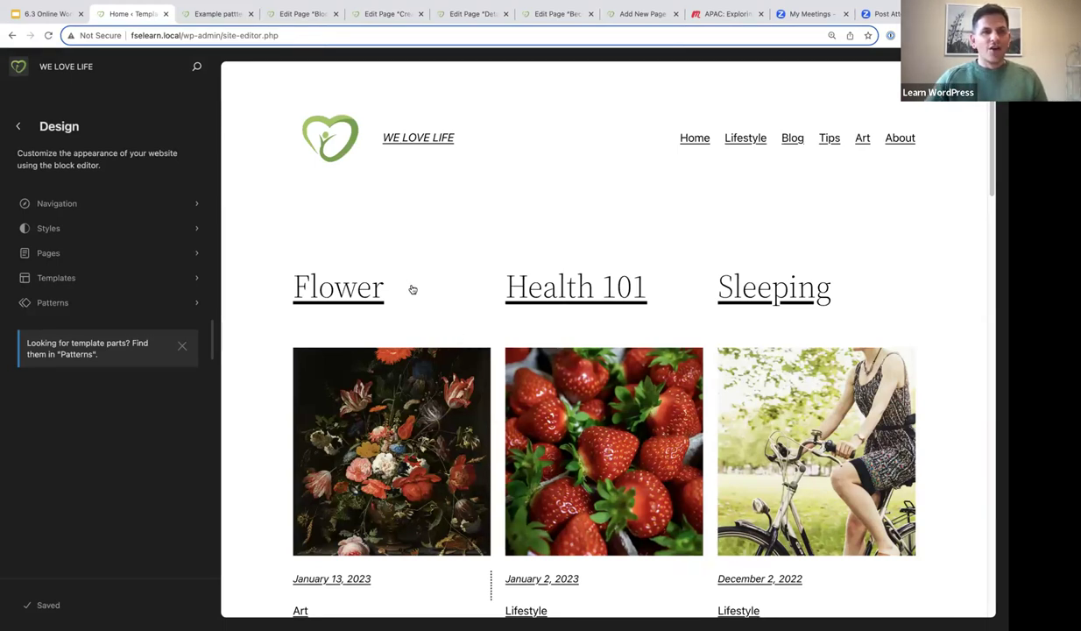
left_click(53, 231)
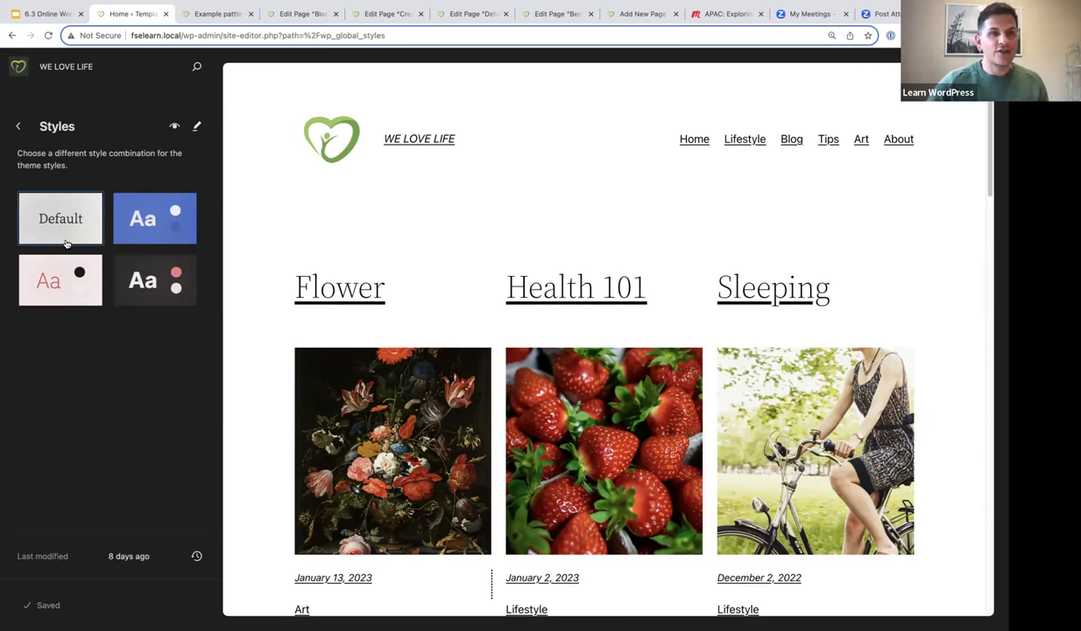
left_click(197, 127)
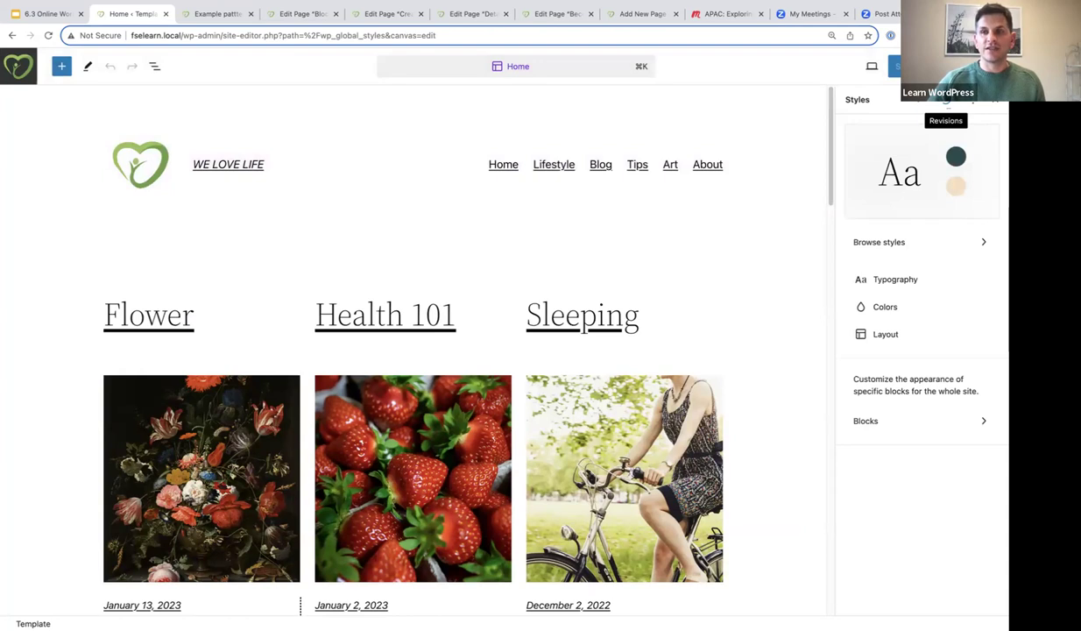
left_click(946, 99)
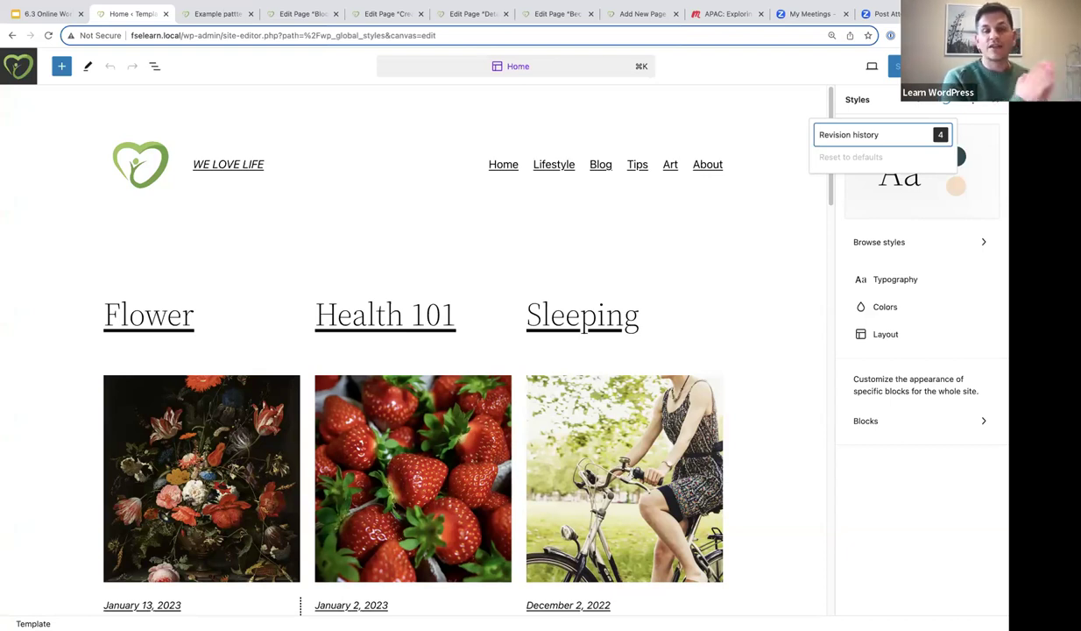
left_click(865, 136)
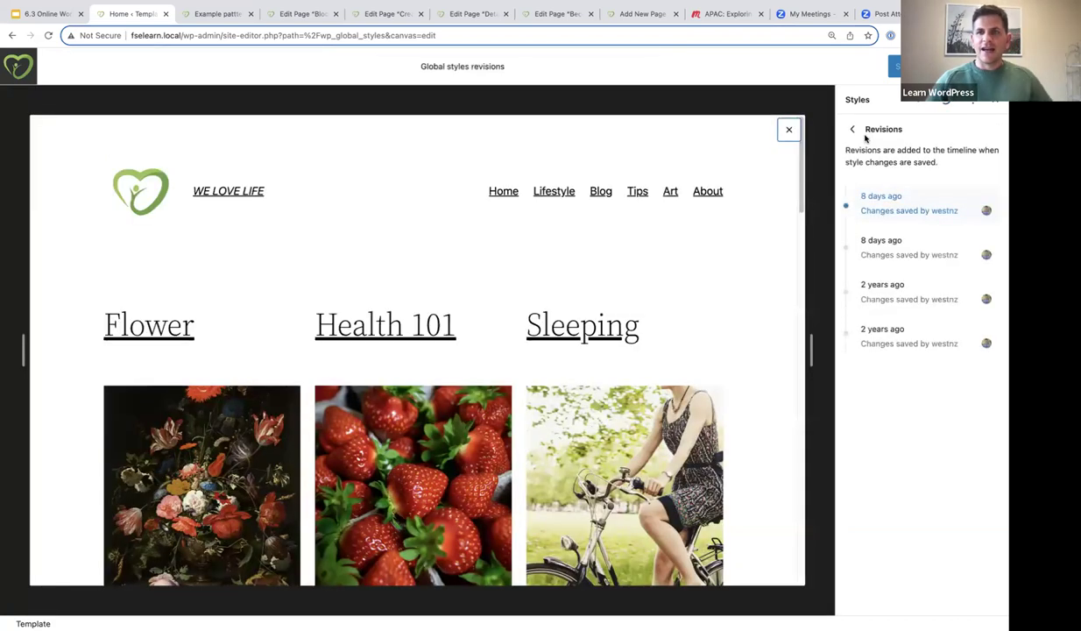
left_click(893, 250)
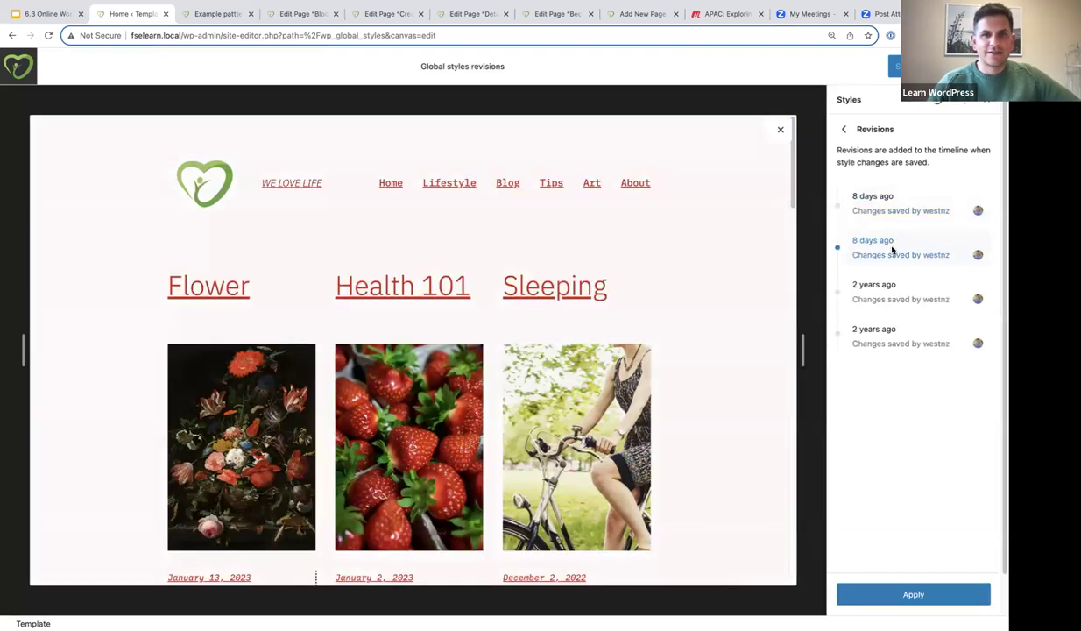
left_click(887, 341)
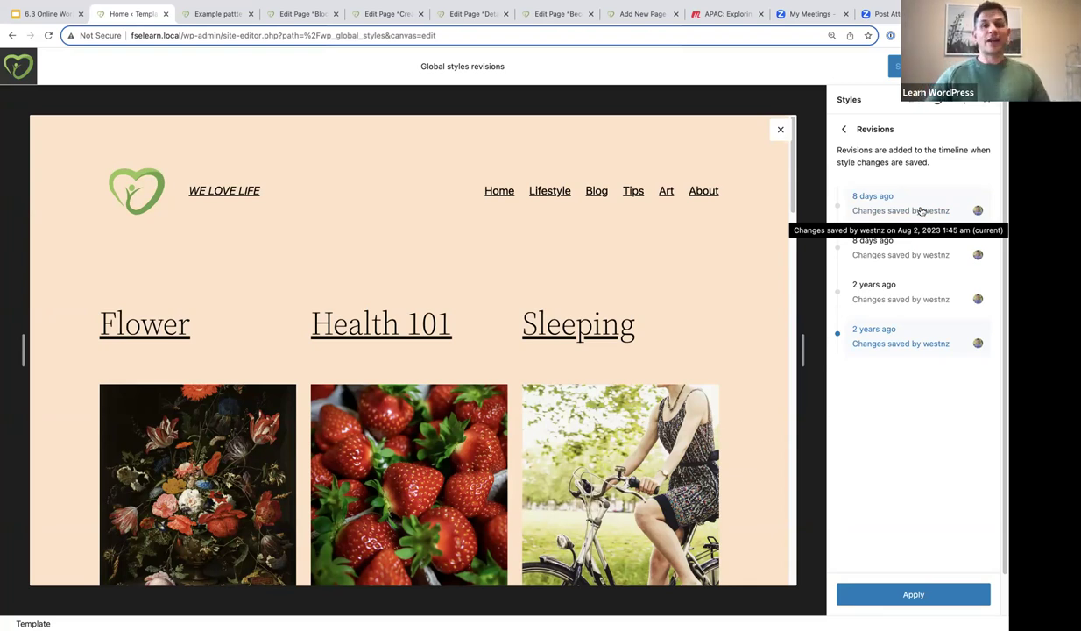
- Switch to the Aspect ratio controls page, hide the settings sidebar, and compare the image layouts of Example 1 and Example 2
left_click(634, 15)
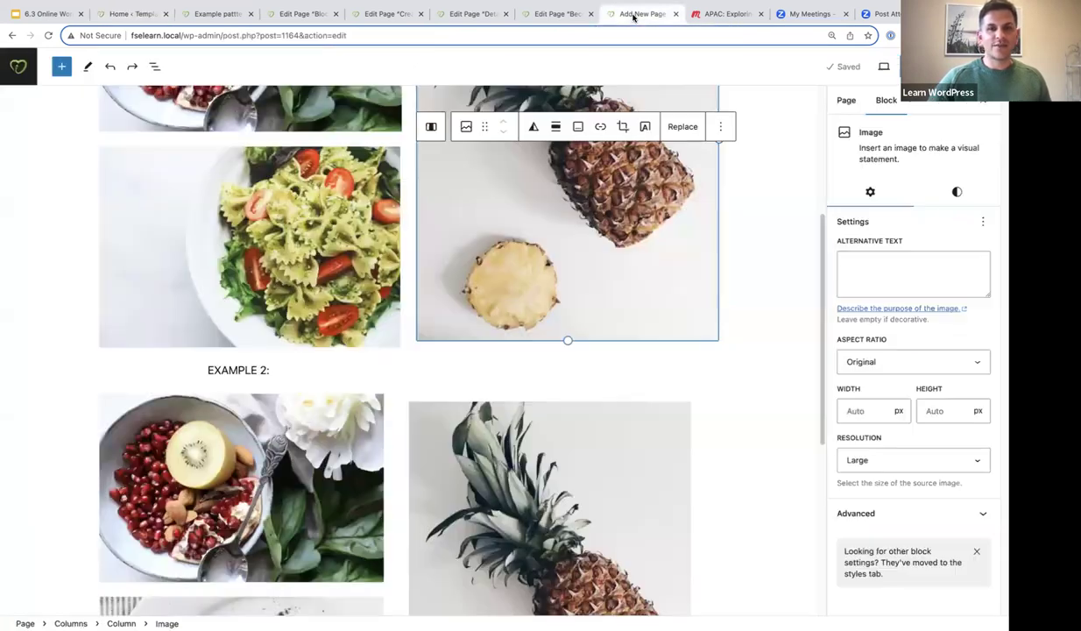
scroll(754, 207, "up", 4)
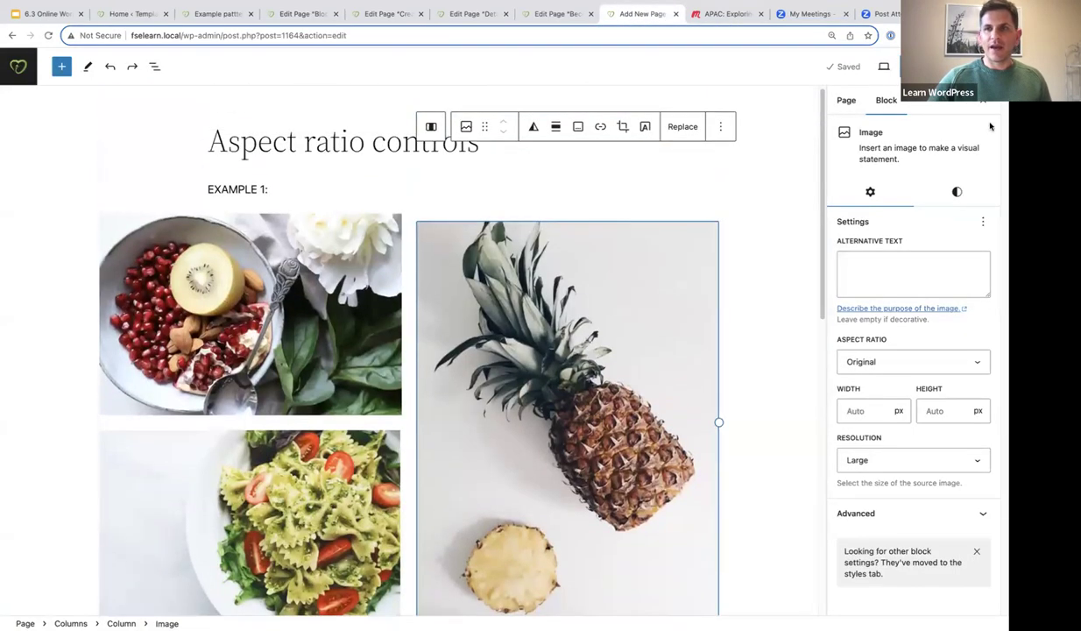
key("super+shift+comma")
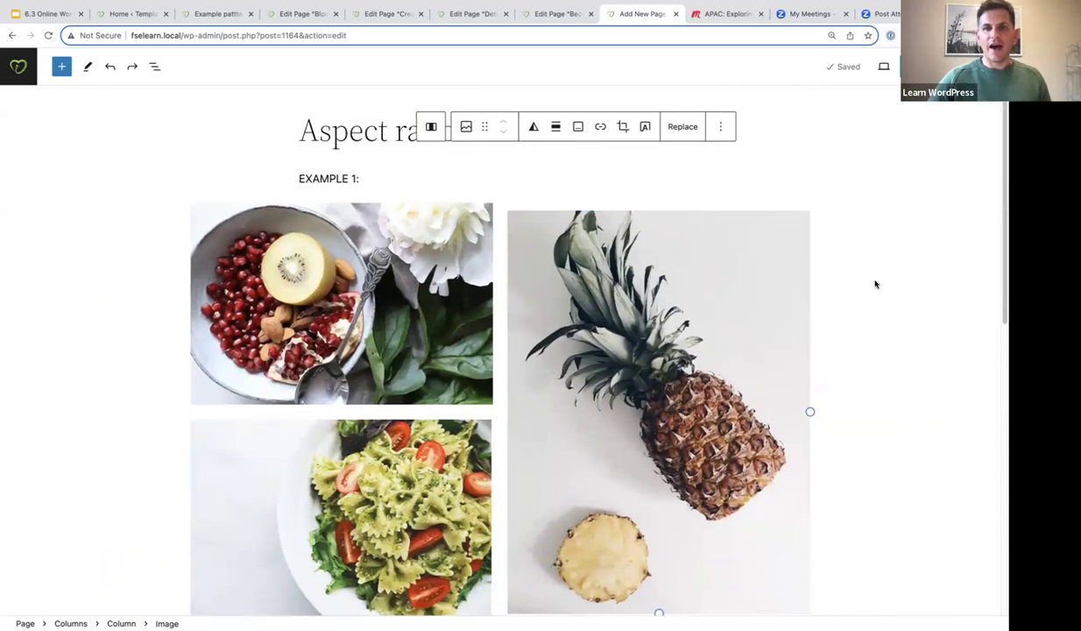
scroll(876, 282, "down", 2)
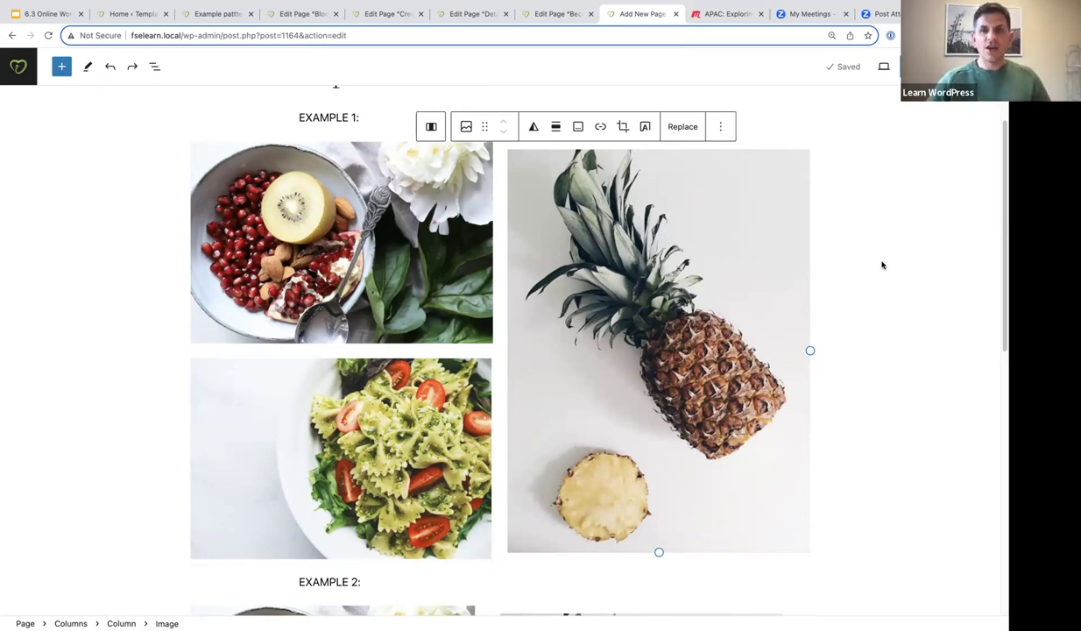
scroll(757, 334, "down", 3)
scroll(759, 336, "down", 4)
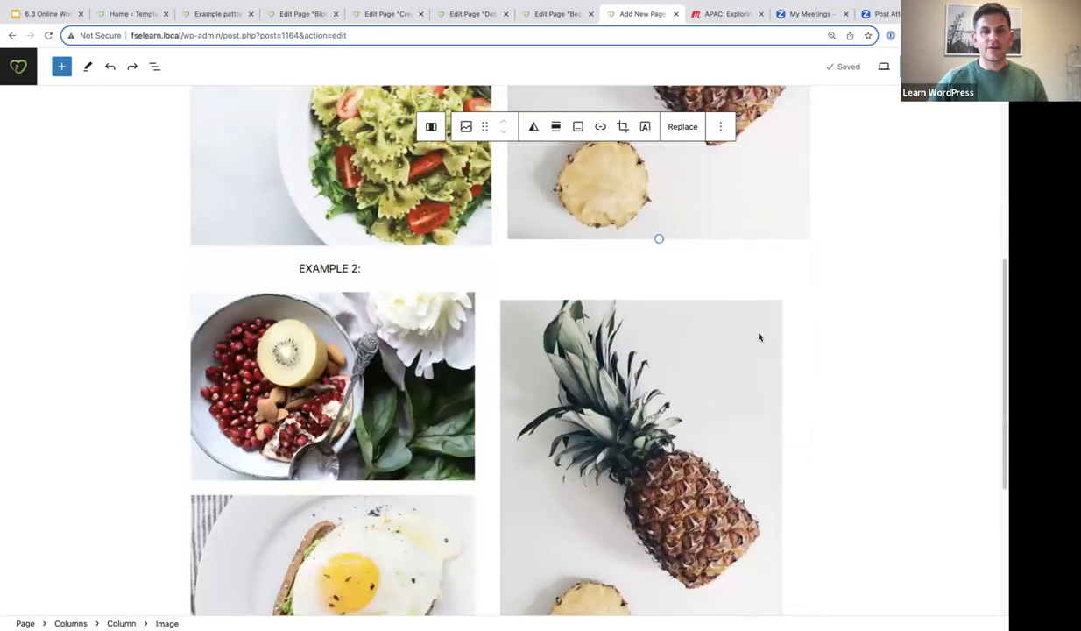
scroll(760, 337, "up", 5)
scroll(759, 336, "down", 10)
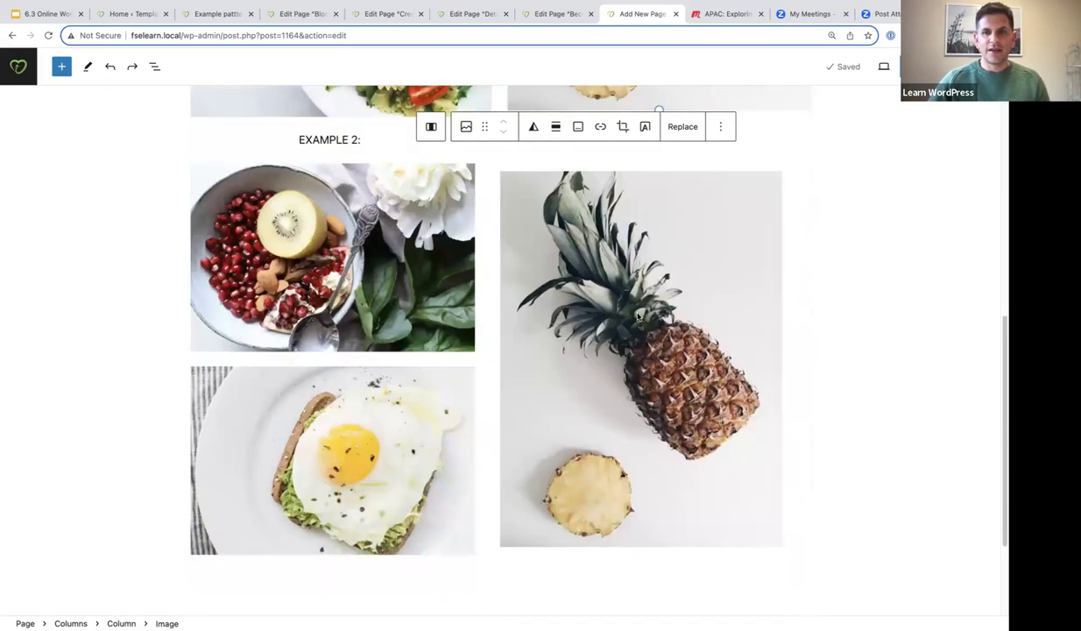
- Select the pineapple image in Example 2, show its block settings, and check the available aspect ratio options
left_click(639, 317)
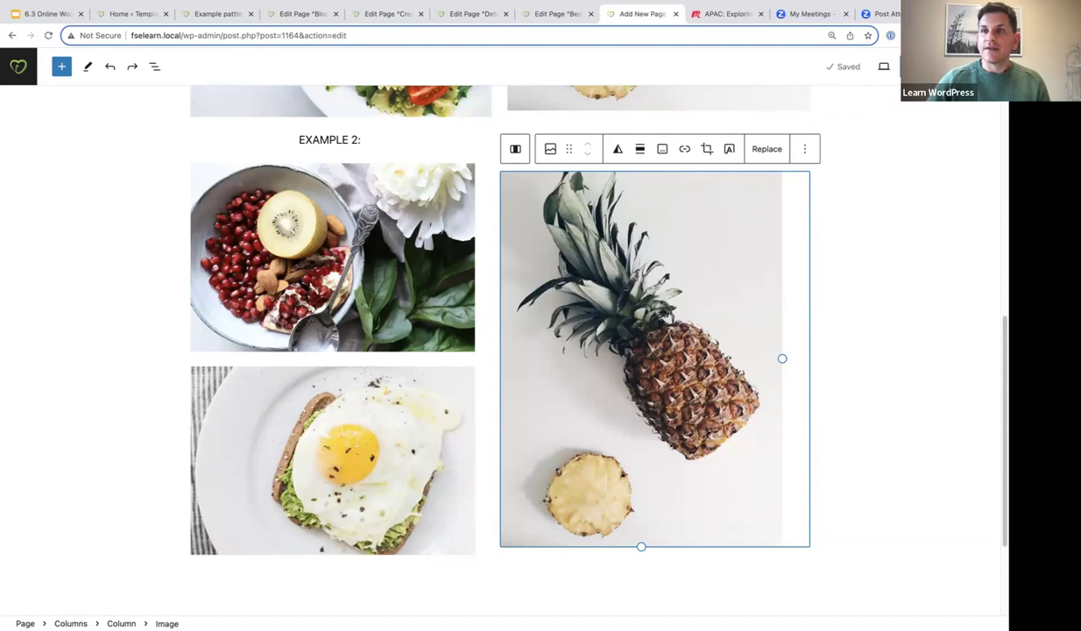
left_click(911, 65)
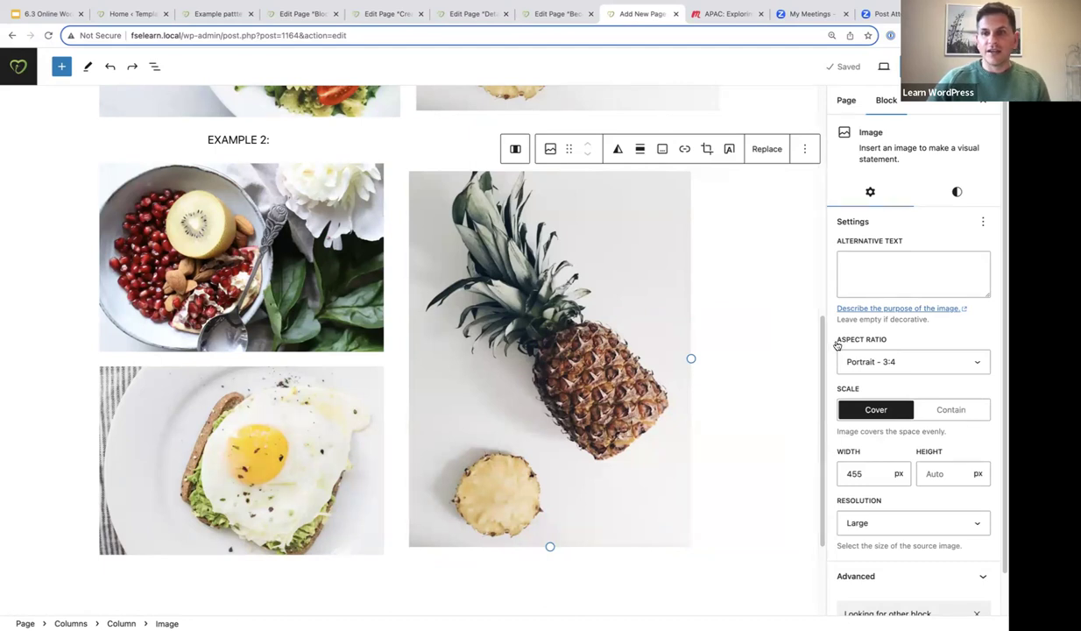
left_click(968, 361)
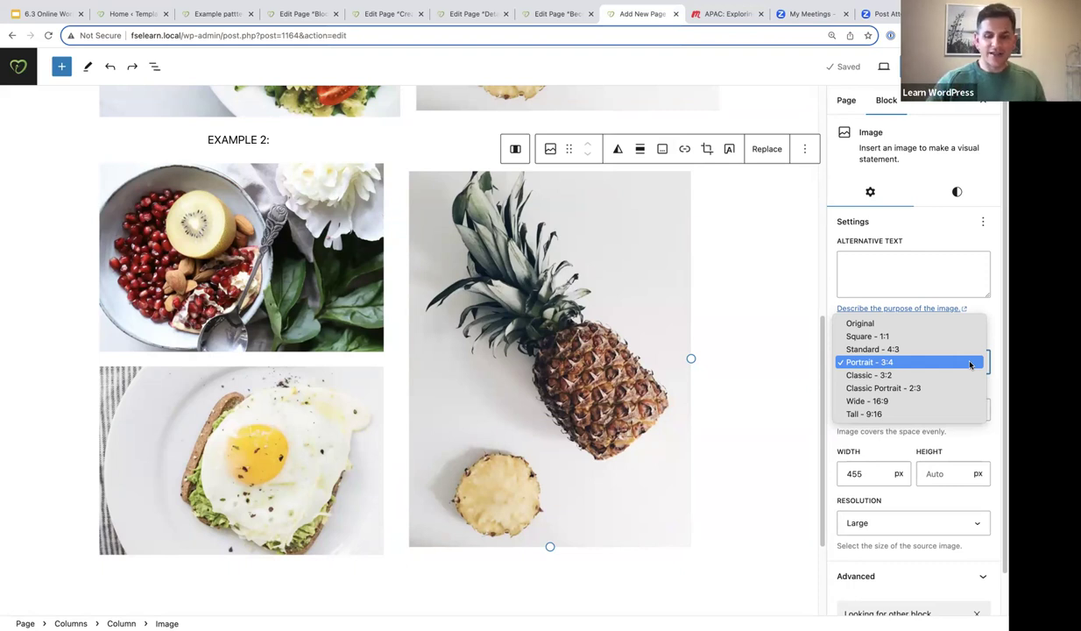
left_click(773, 315)
- Replace the pineapple image in Example 1 with the burger photo from the media library
scroll(761, 304, "up", 5)
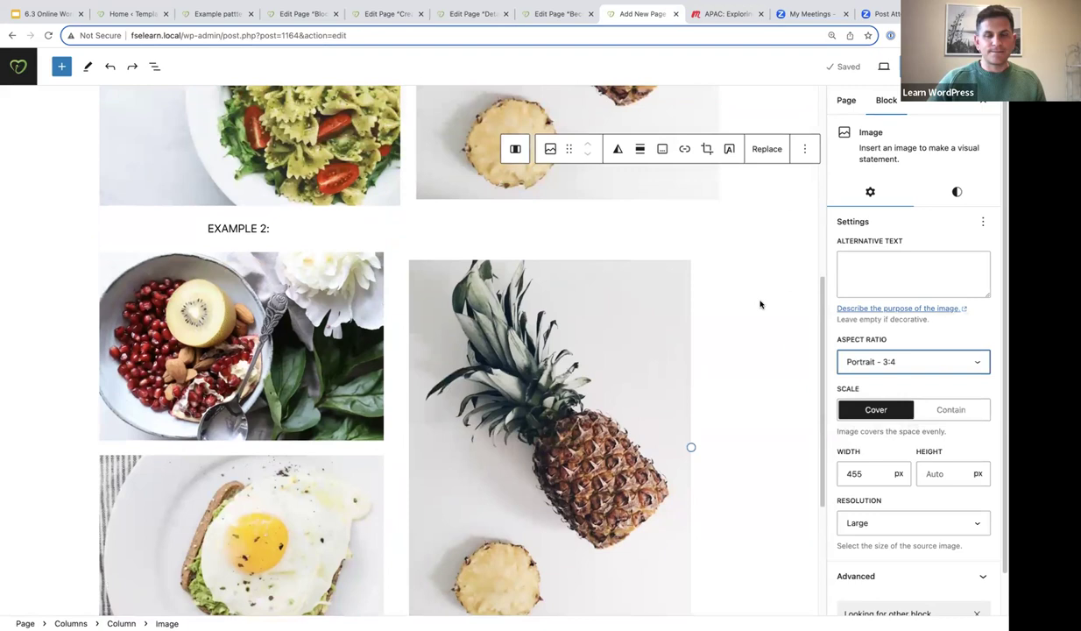
scroll(761, 304, "up", 4)
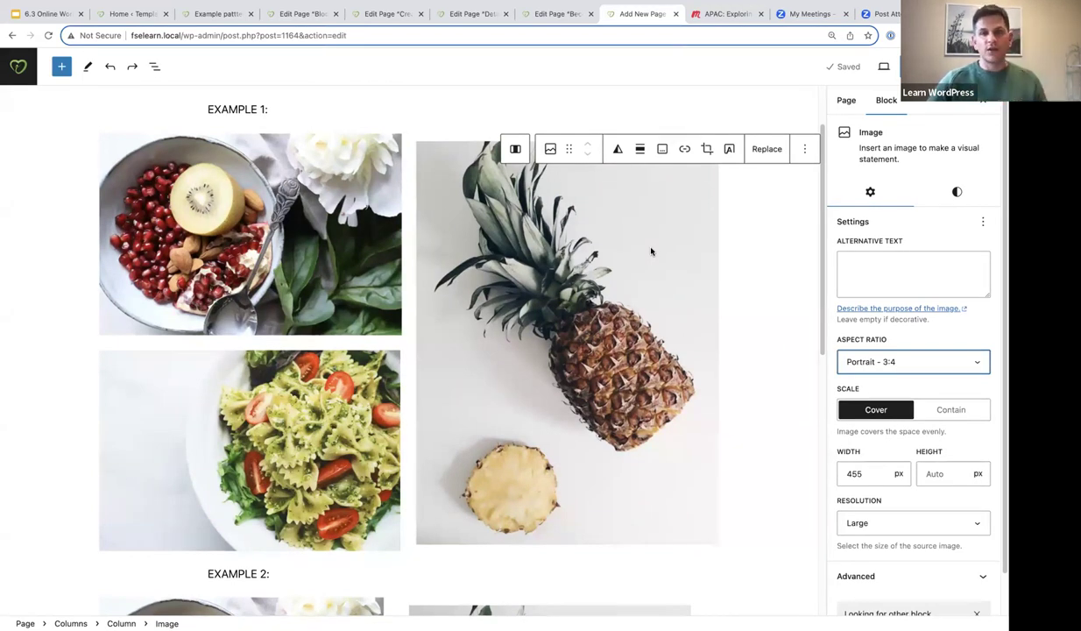
key("ctrl+z")
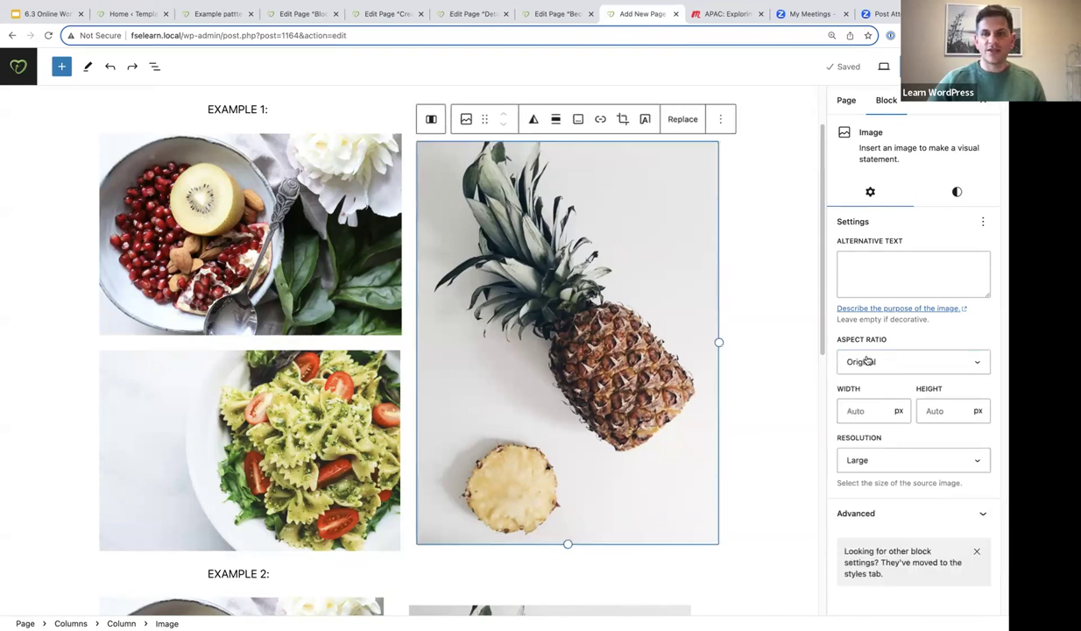
left_click(681, 119)
left_click(691, 160)
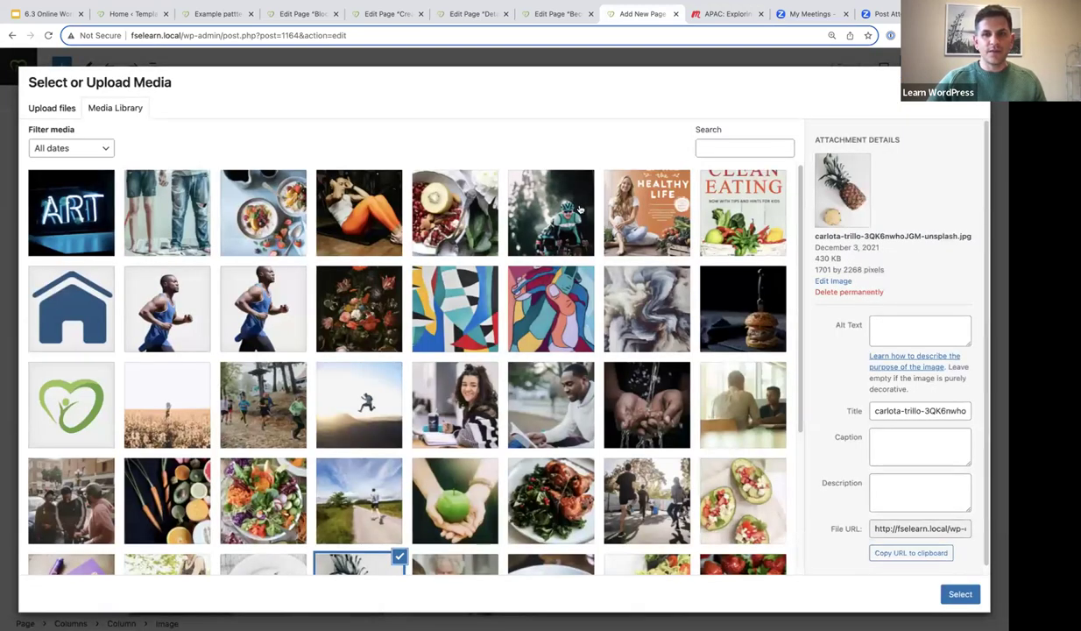
scroll(563, 289, "down", 1)
scroll(561, 287, "down", 1)
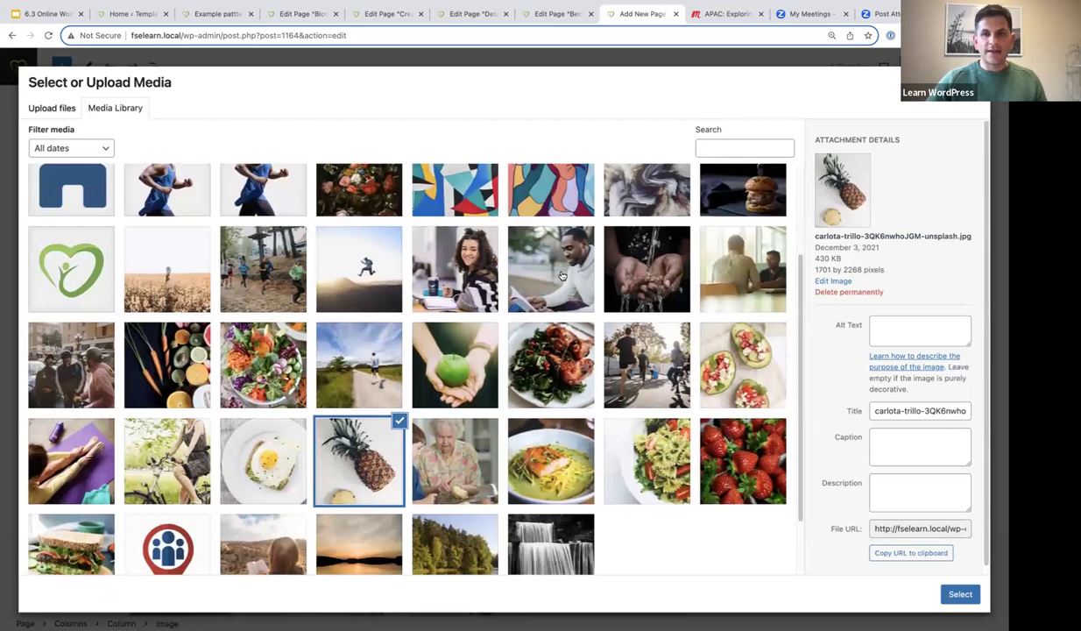
scroll(561, 276, "up", 2)
left_click(708, 248)
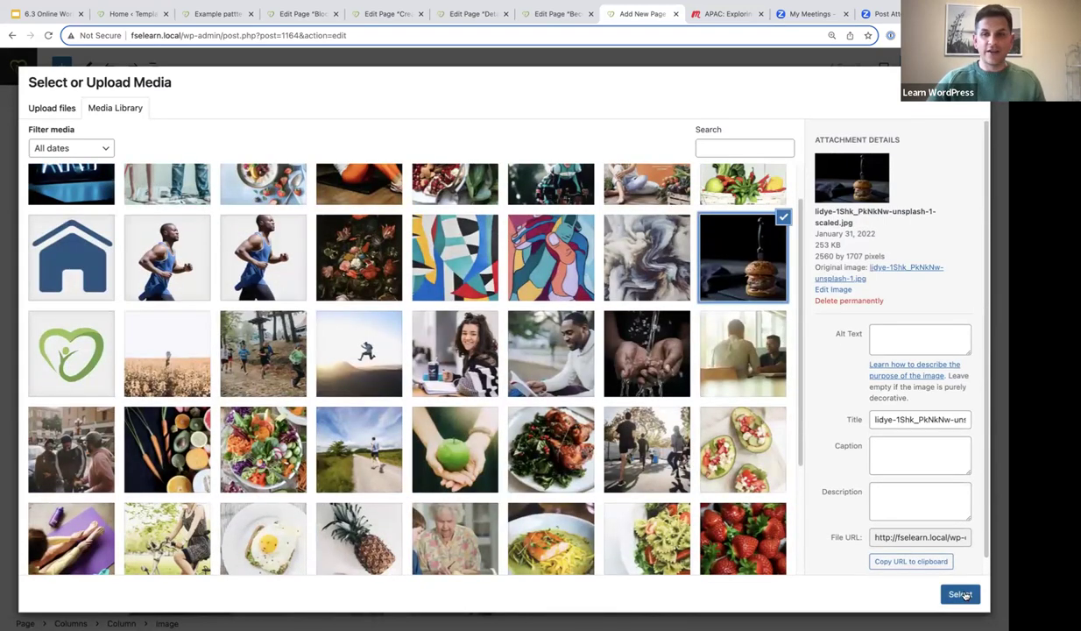
left_click(959, 595)
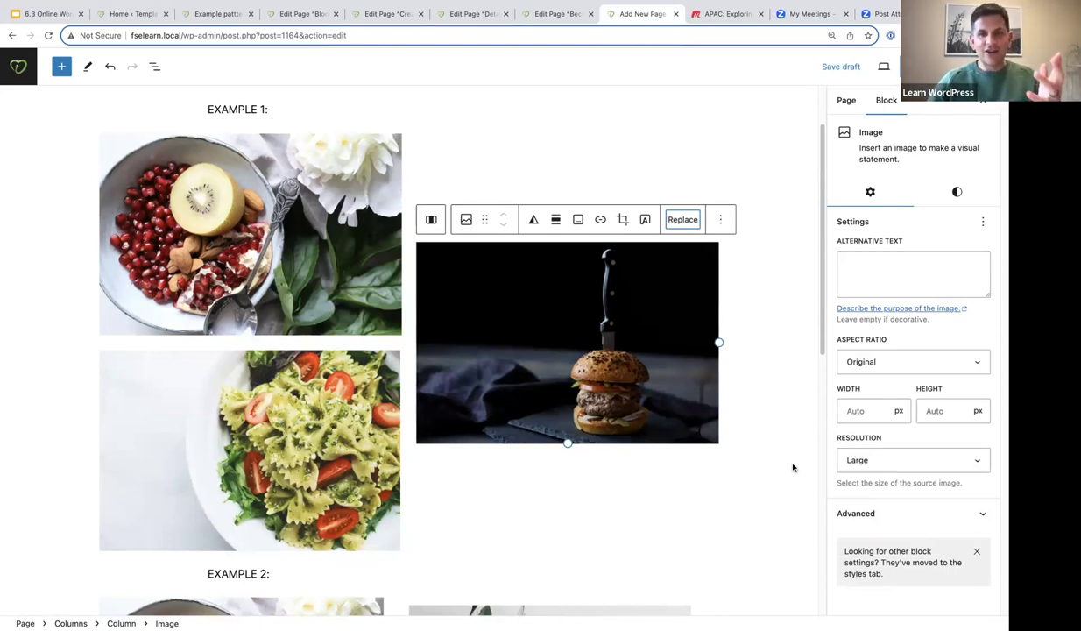
scroll(752, 438, "down", 4)
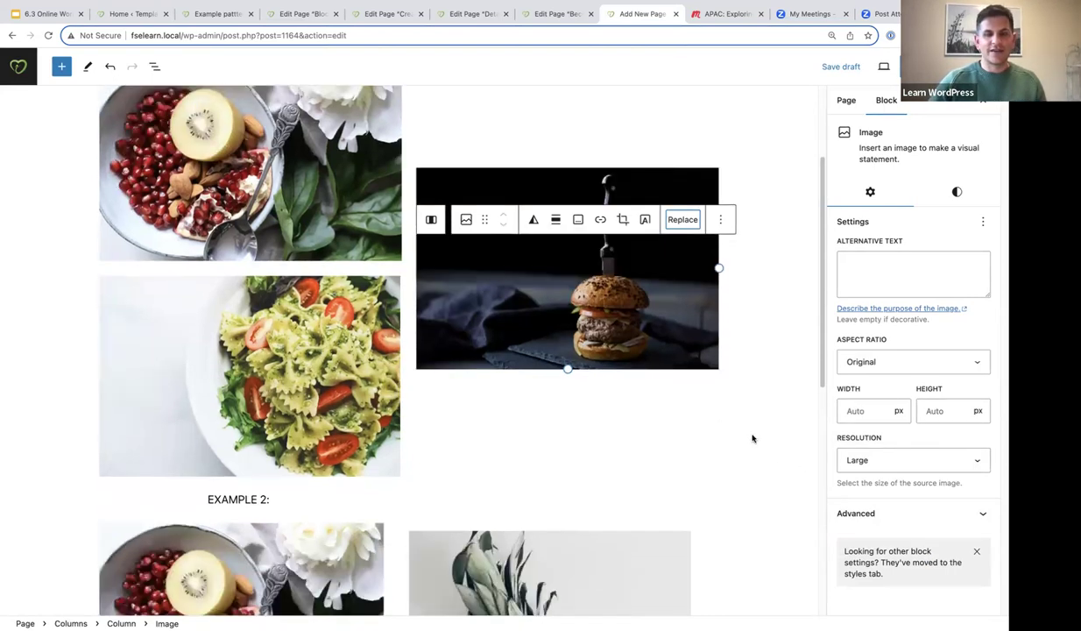
- Select the pineapple image in Example 2 and review the choices for its Portrait - 3:4 aspect ratio setting
scroll(752, 438, "down", 6)
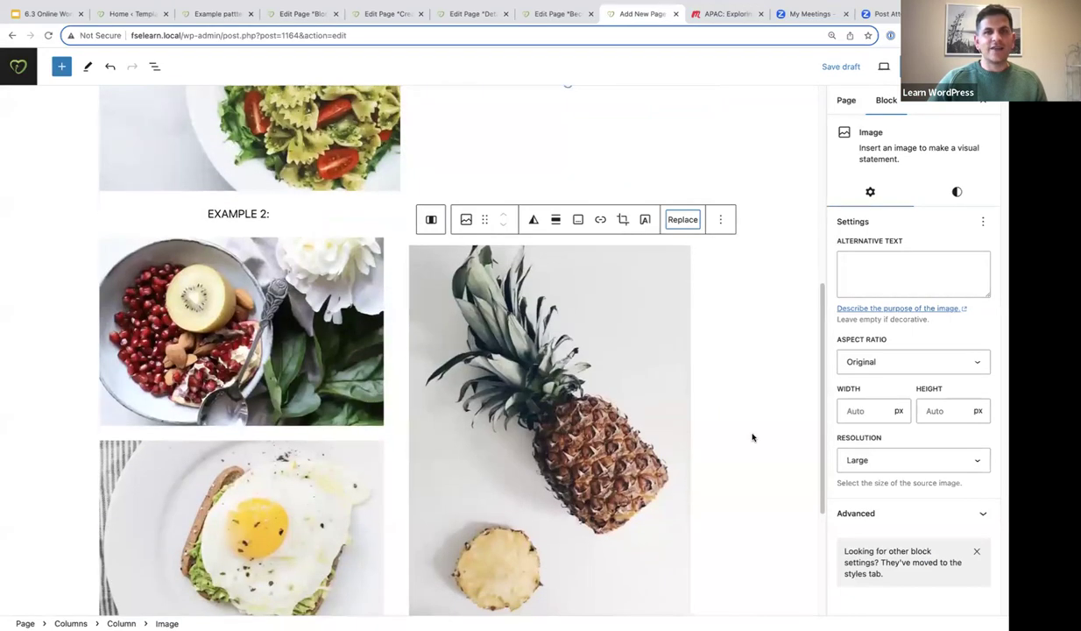
scroll(752, 438, "down", 2)
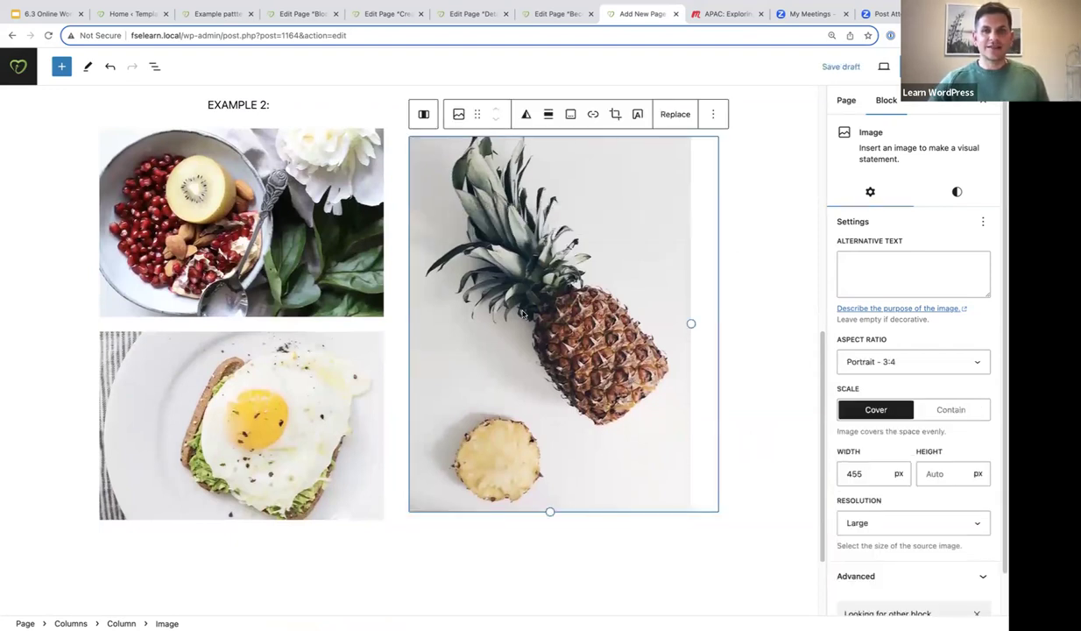
scroll(521, 317, "up", 5)
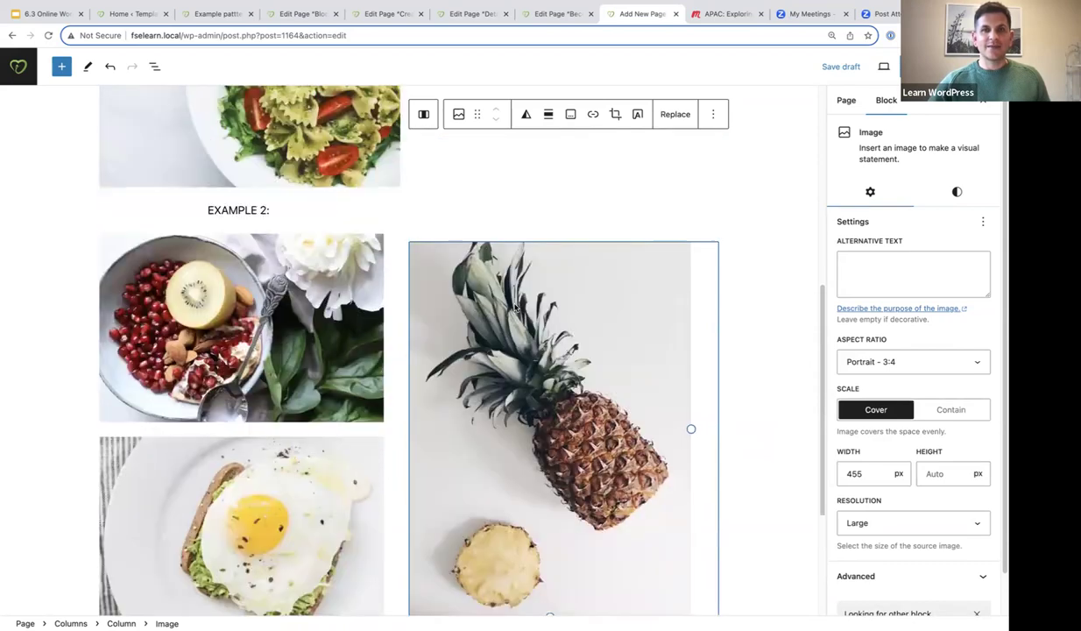
scroll(519, 324, "down", 5)
scroll(519, 324, "up", 1)
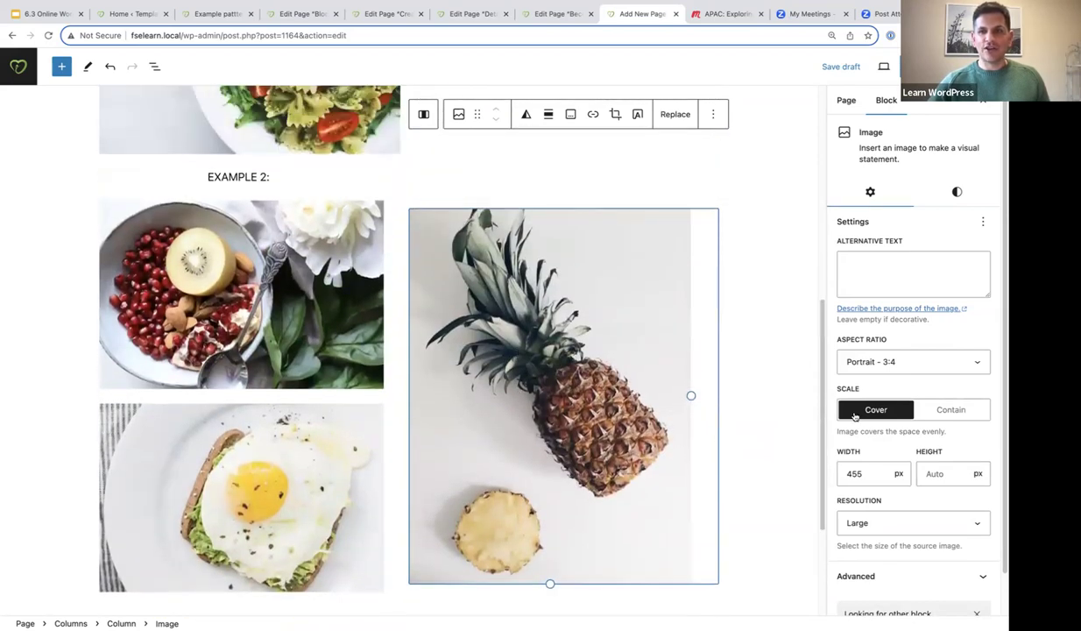
left_click(946, 364)
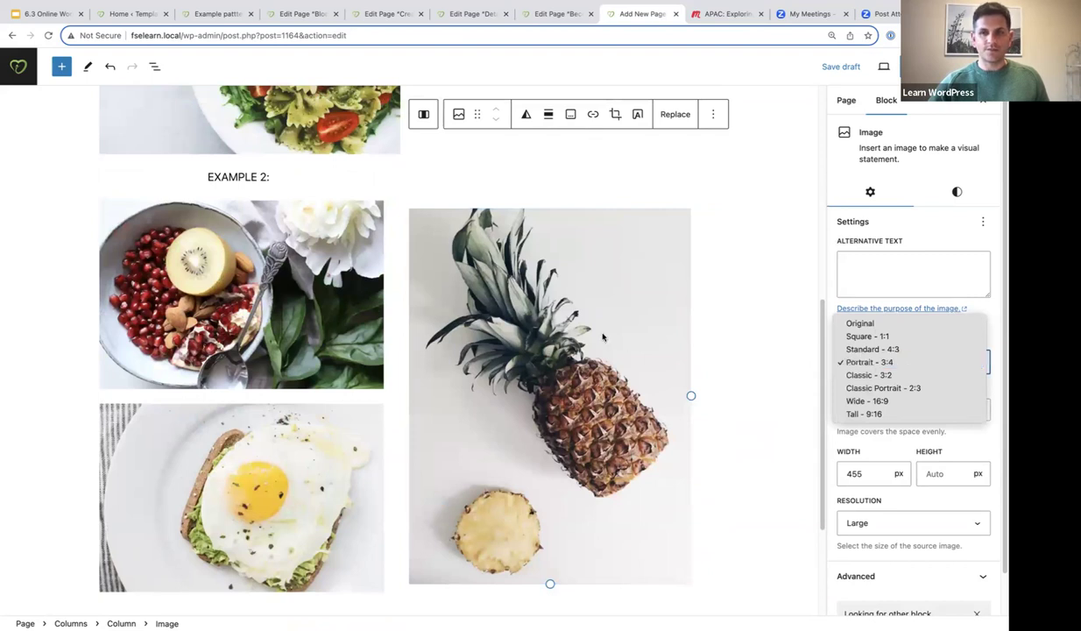
left_click(562, 289)
- Replace the pineapple image in Example 2 with the burger photo from the media library
scroll(559, 289, "down", 1)
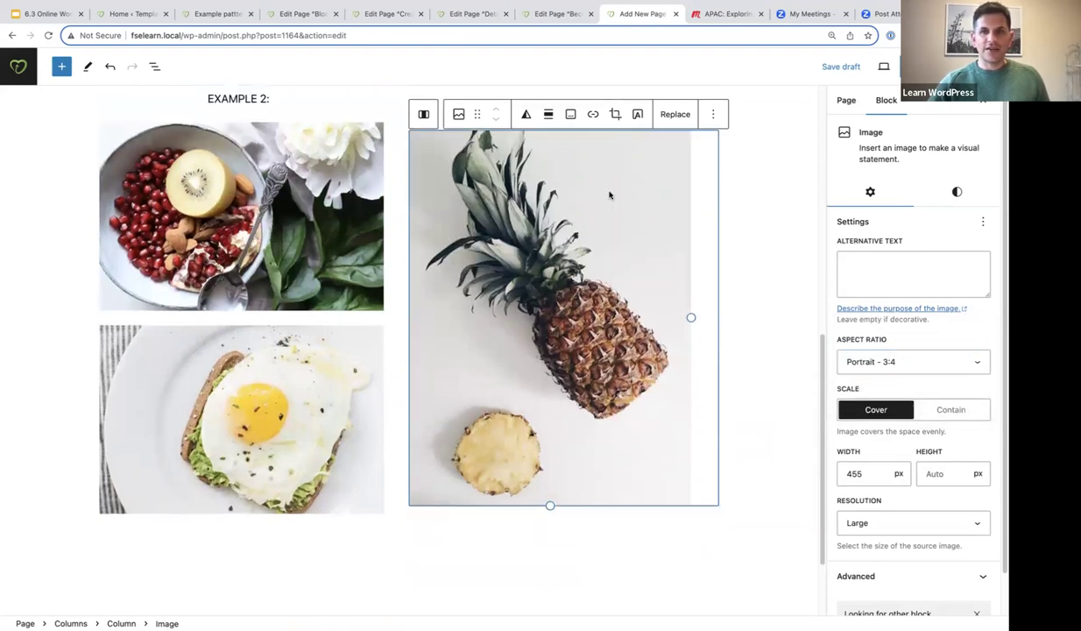
left_click(667, 118)
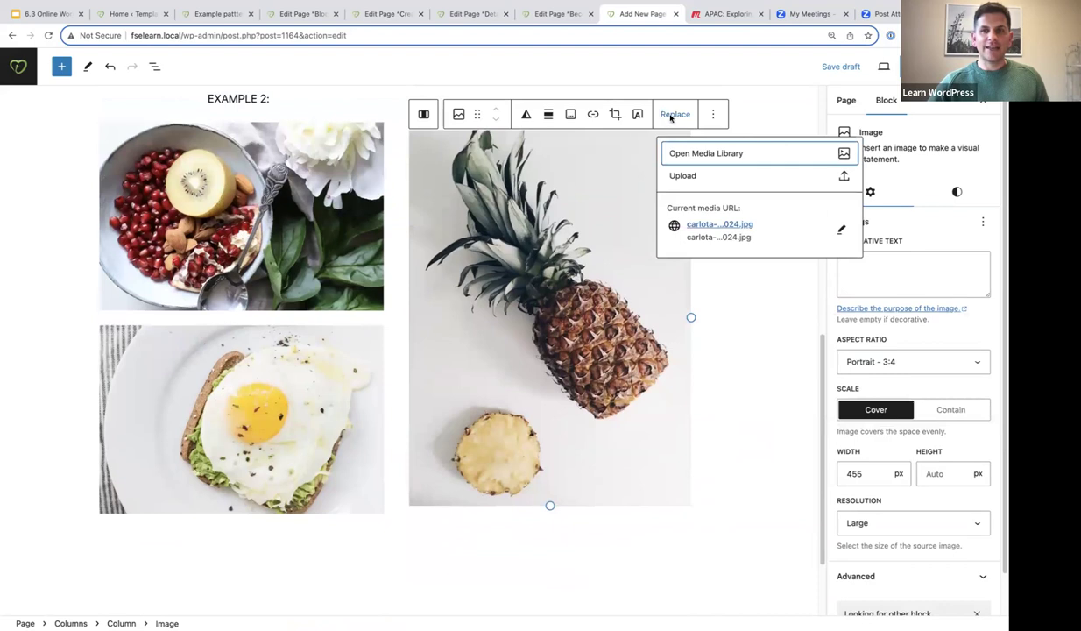
left_click(691, 157)
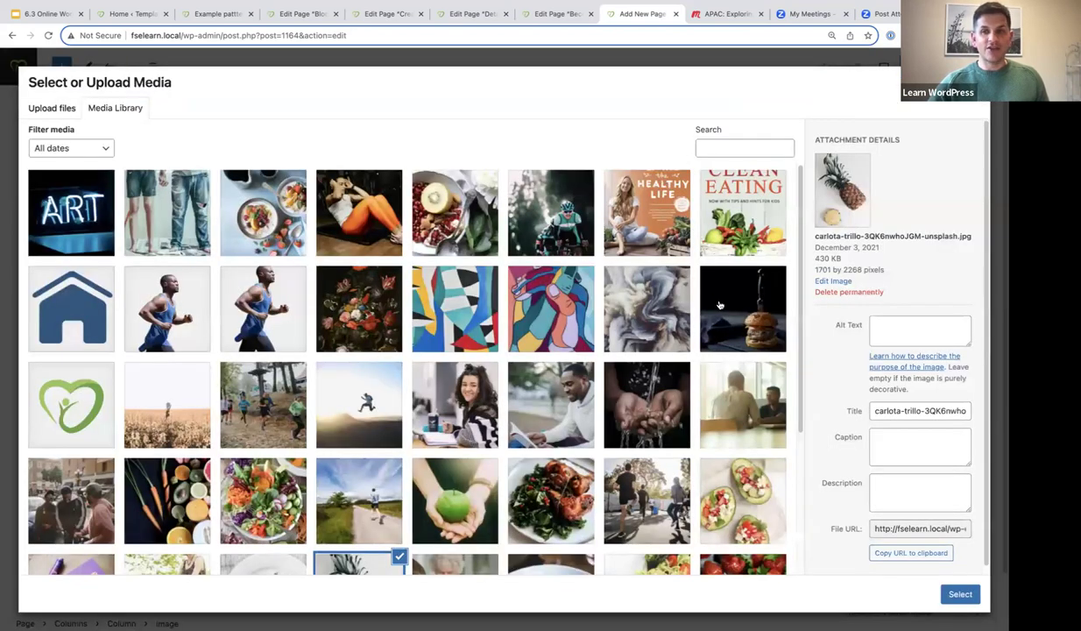
left_click(743, 306)
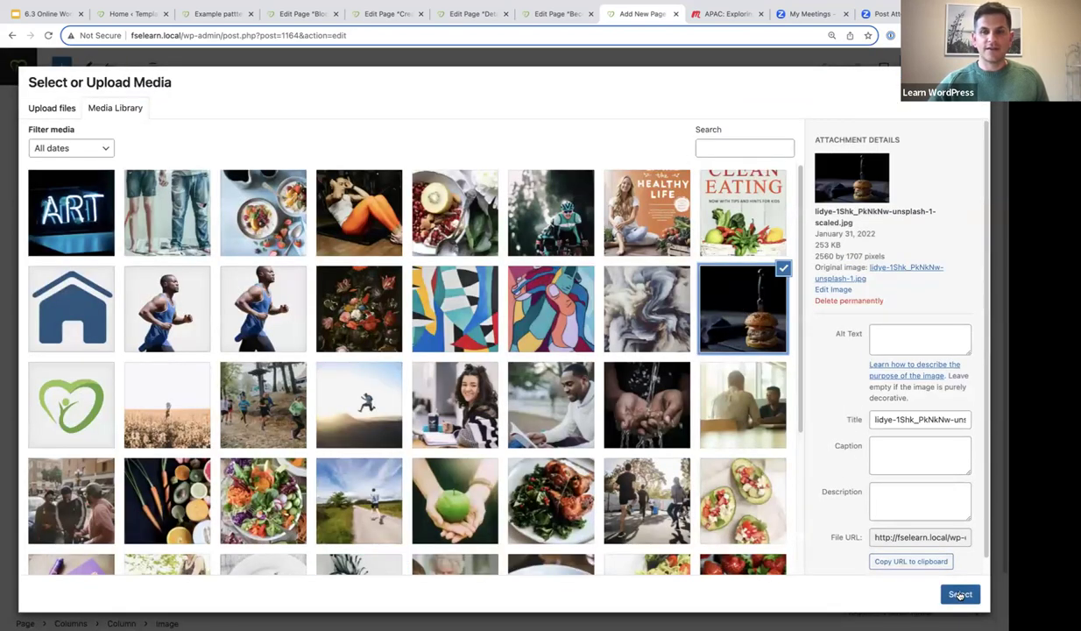
left_click(960, 593)
scroll(720, 340, "up", 1)
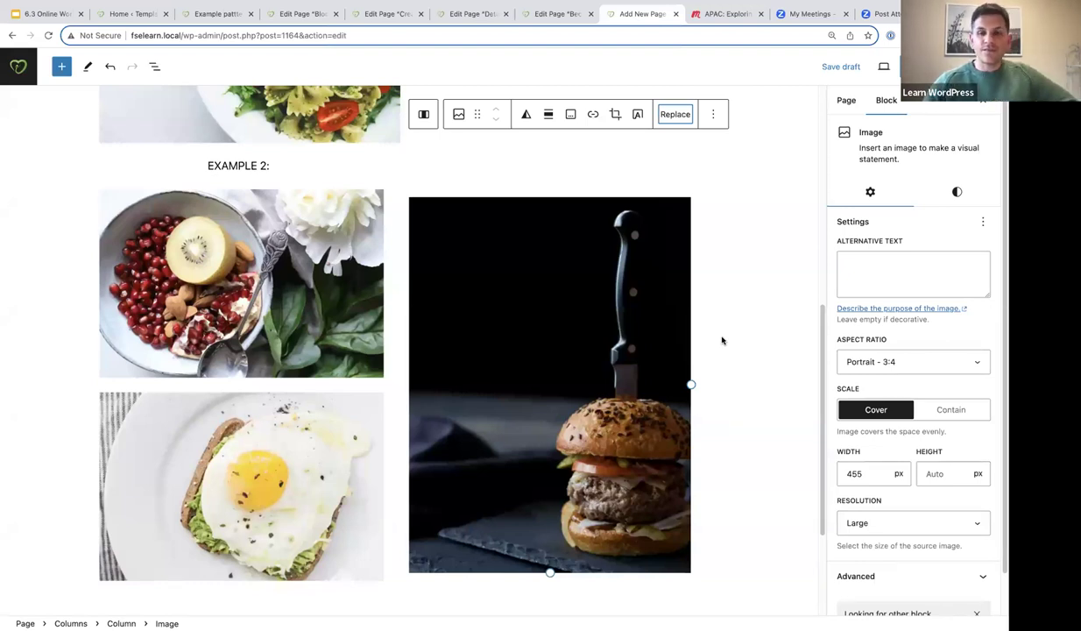
- Check the Cover scale setting of Example 2's burger image and compare the image with the burger in Example 1
scroll(703, 342, "down", 1)
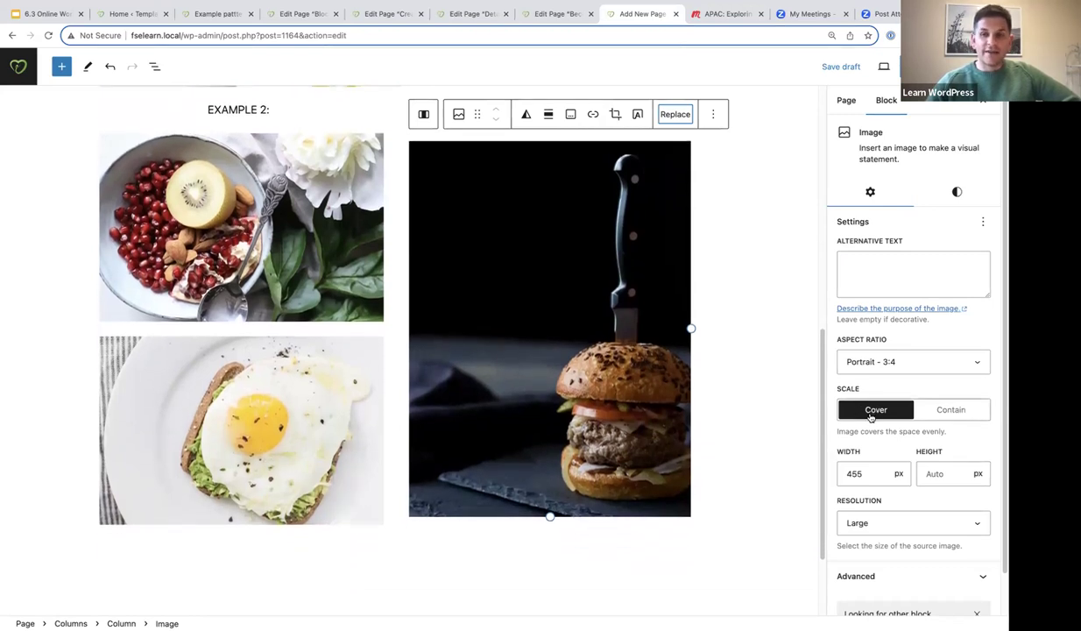
left_click(871, 413)
left_click(871, 413)
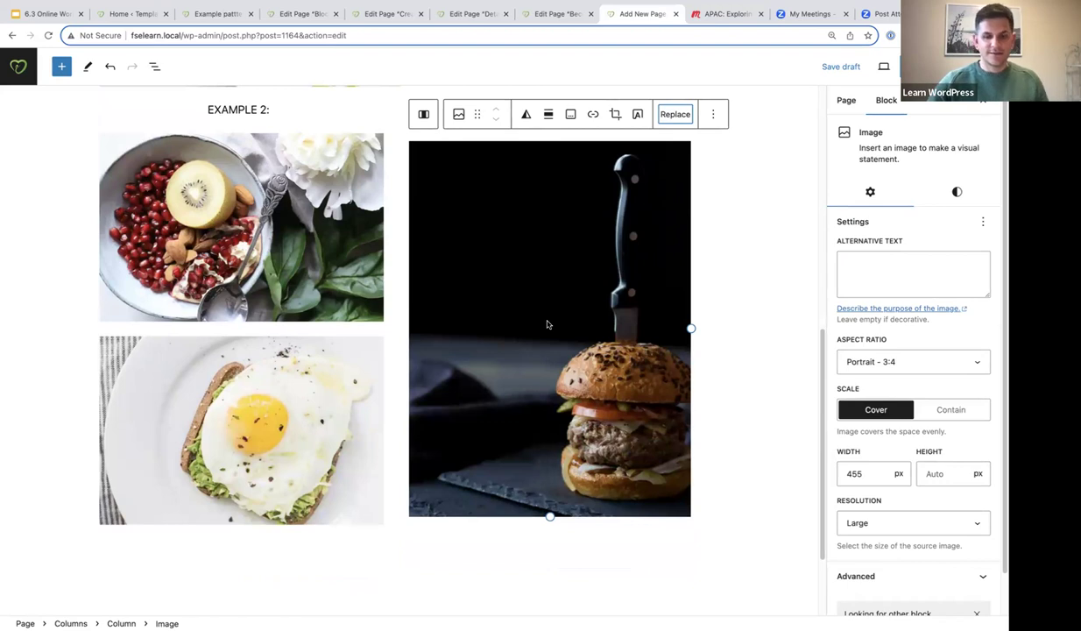
scroll(566, 324, "up", 3)
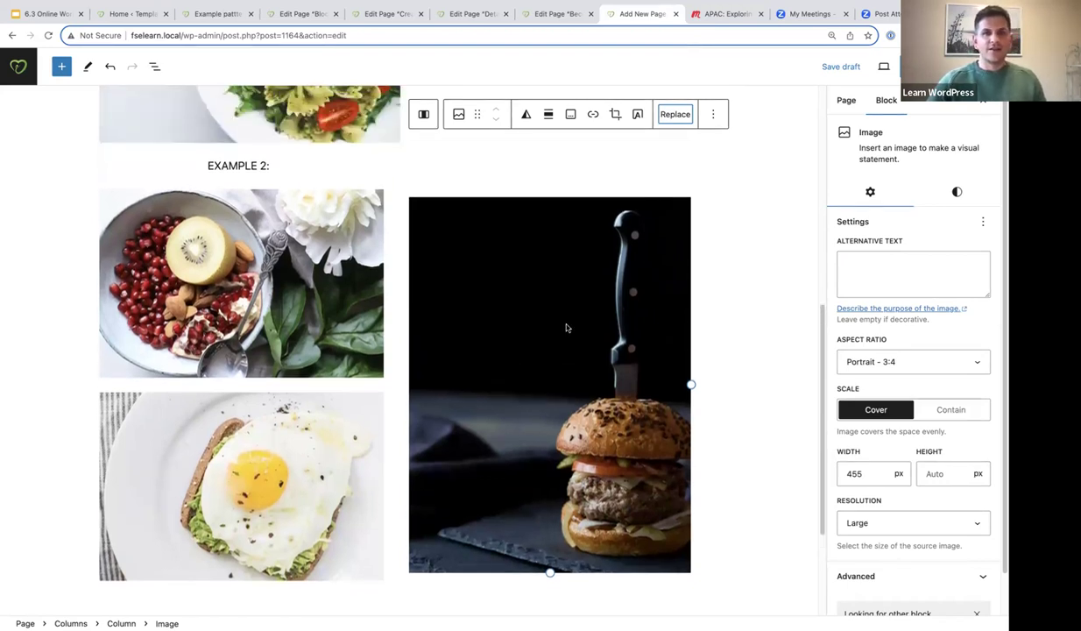
scroll(566, 327, "up", 6)
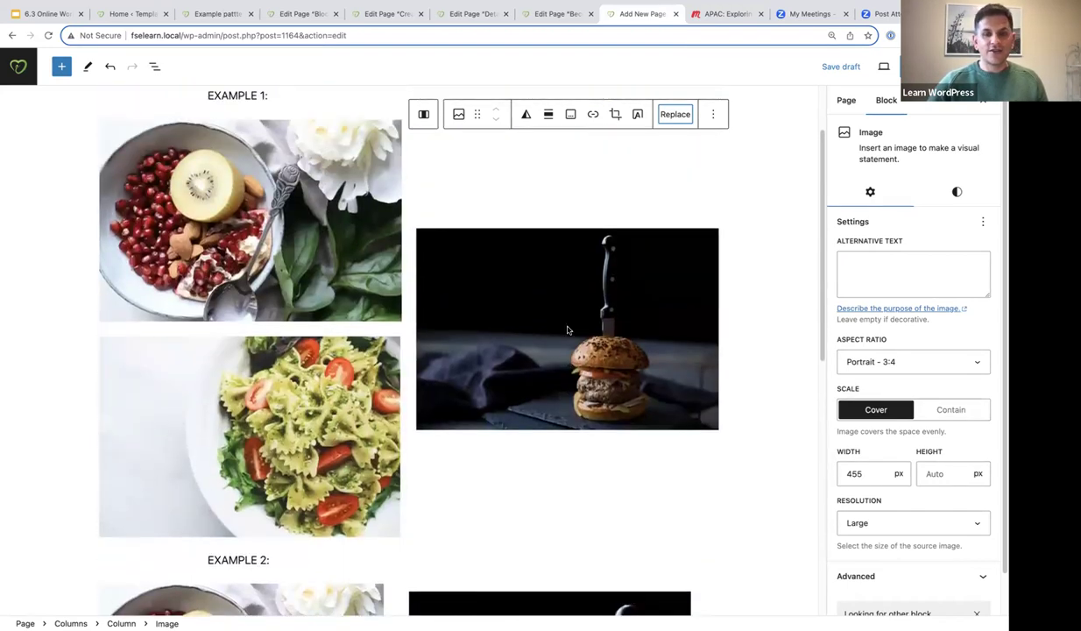
scroll(603, 345, "down", 4)
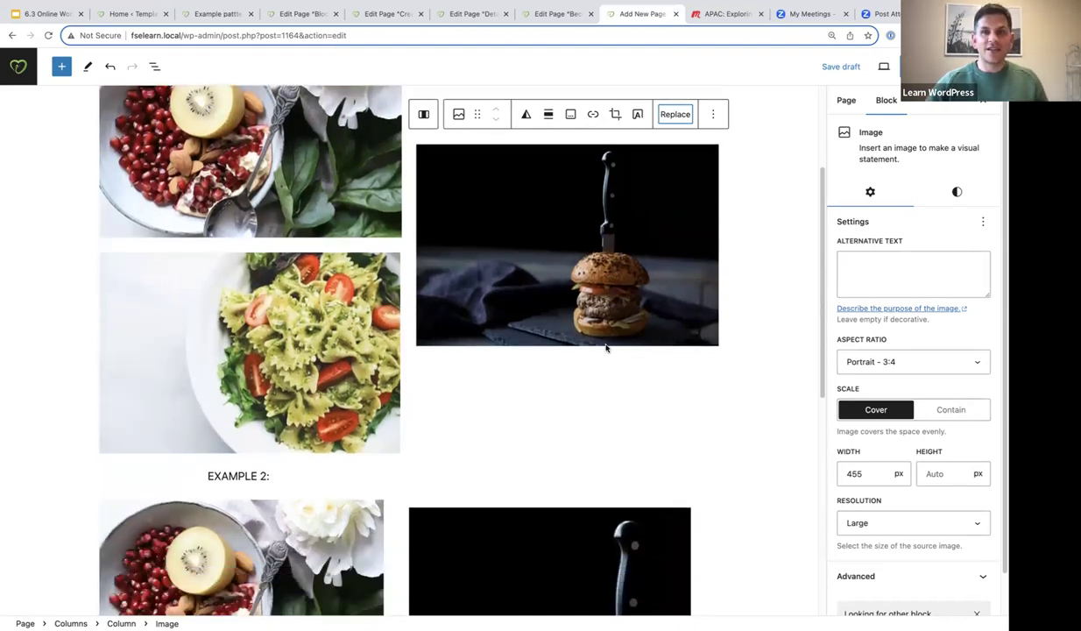
scroll(716, 409, "down", 5)
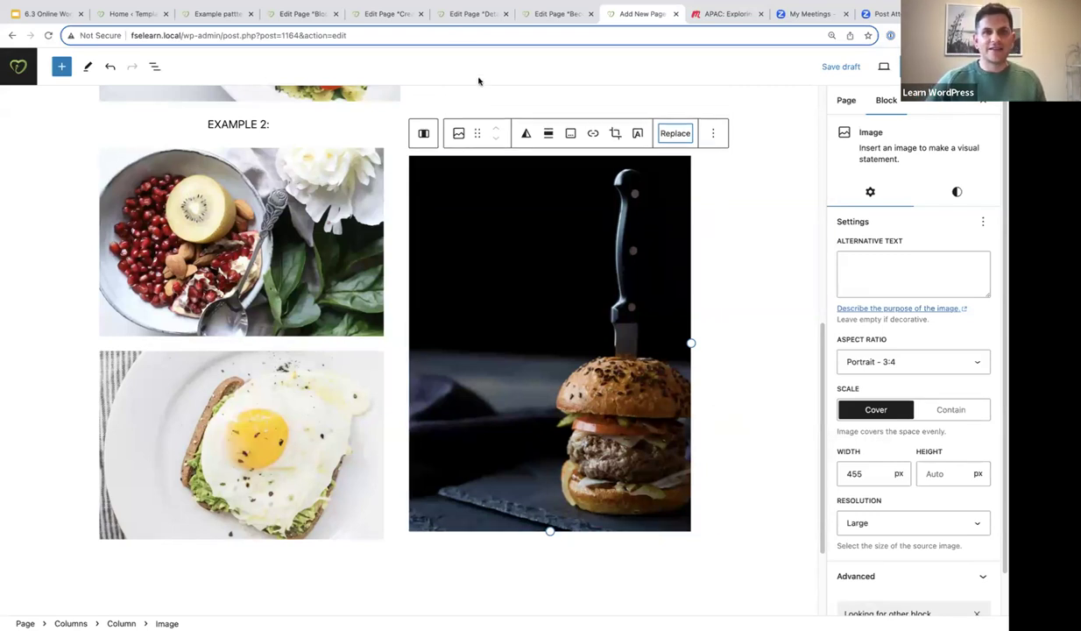
- Switch to the Details block page and expand its existing Details blocks one after another to view their hidden content
left_click(458, 15)
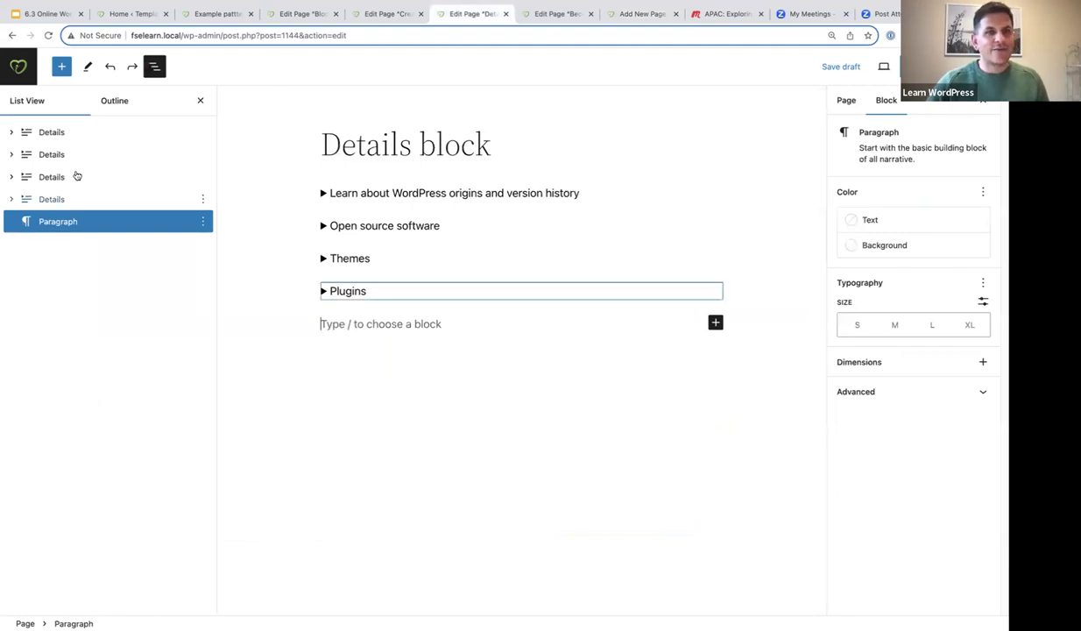
left_click(72, 137)
left_click(63, 155)
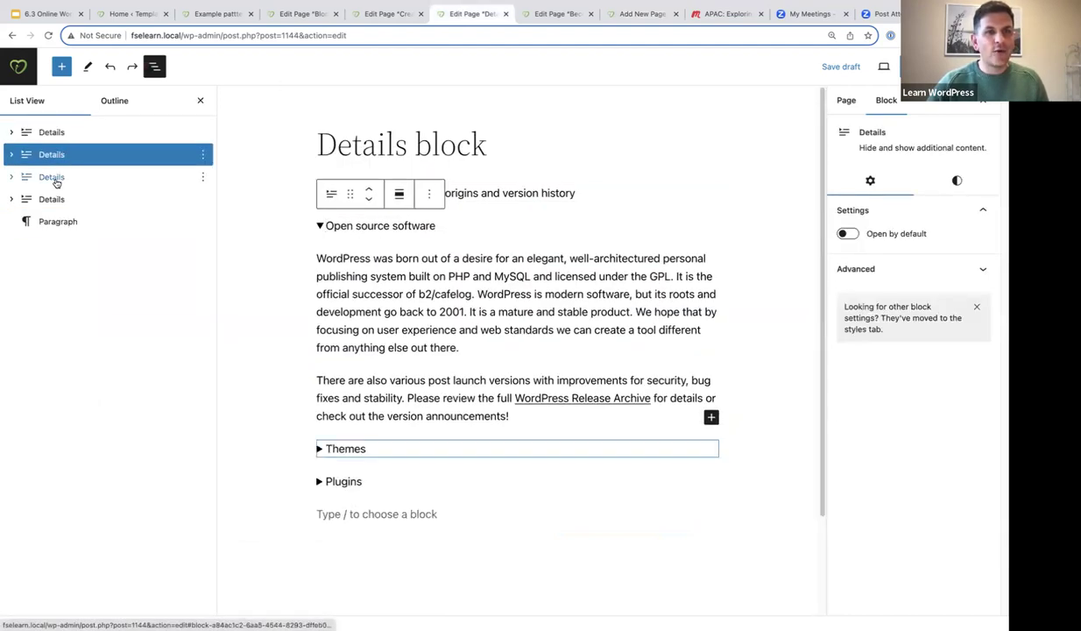
left_click(56, 179)
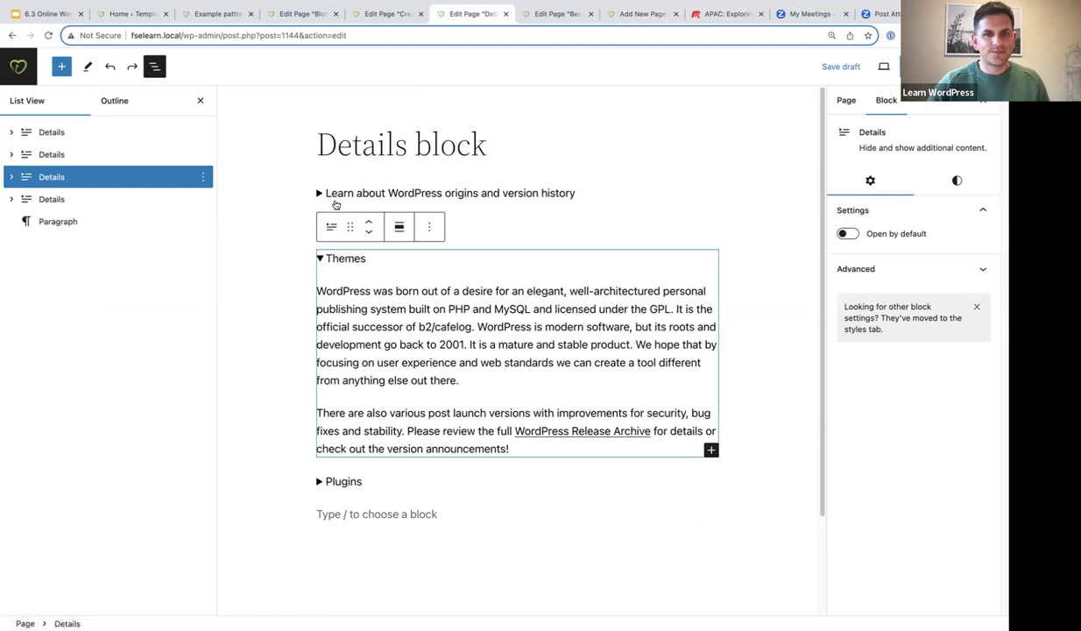
left_click(319, 194)
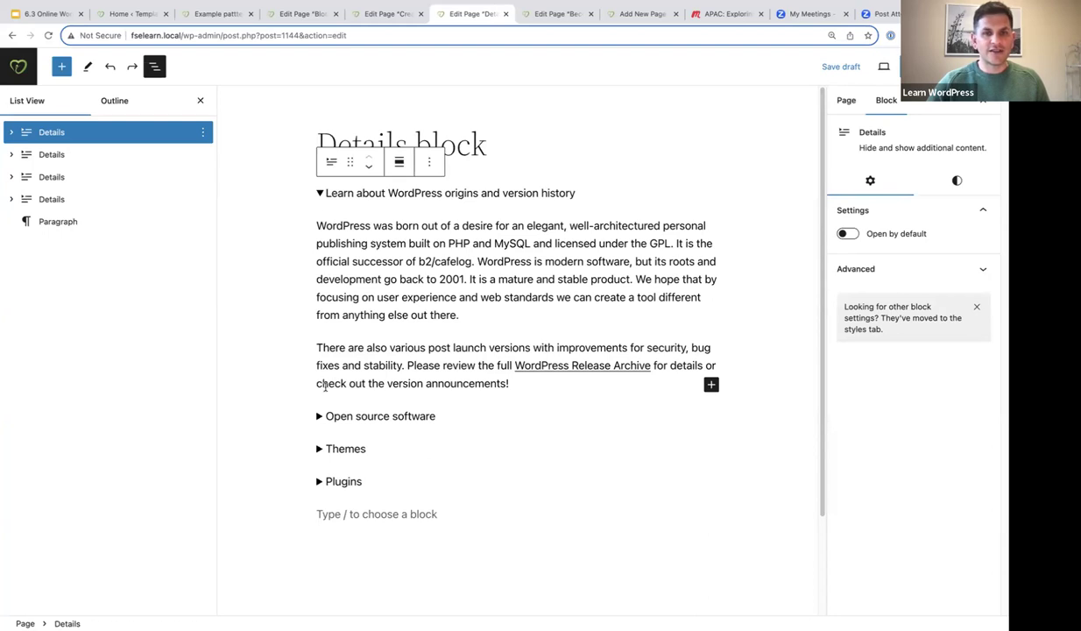
left_click(296, 203)
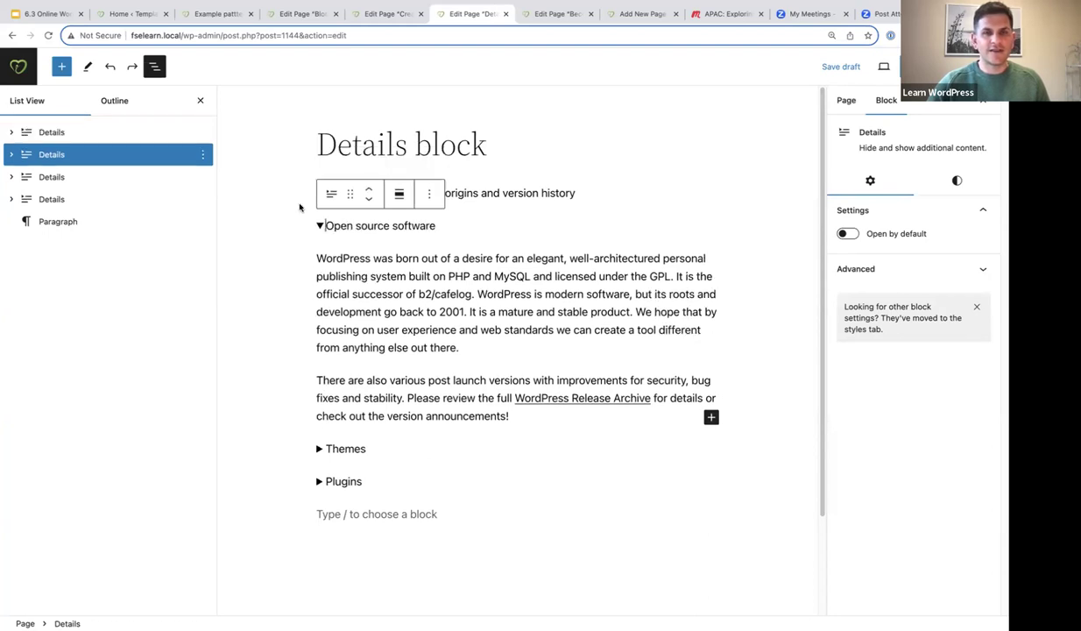
left_click(498, 473)
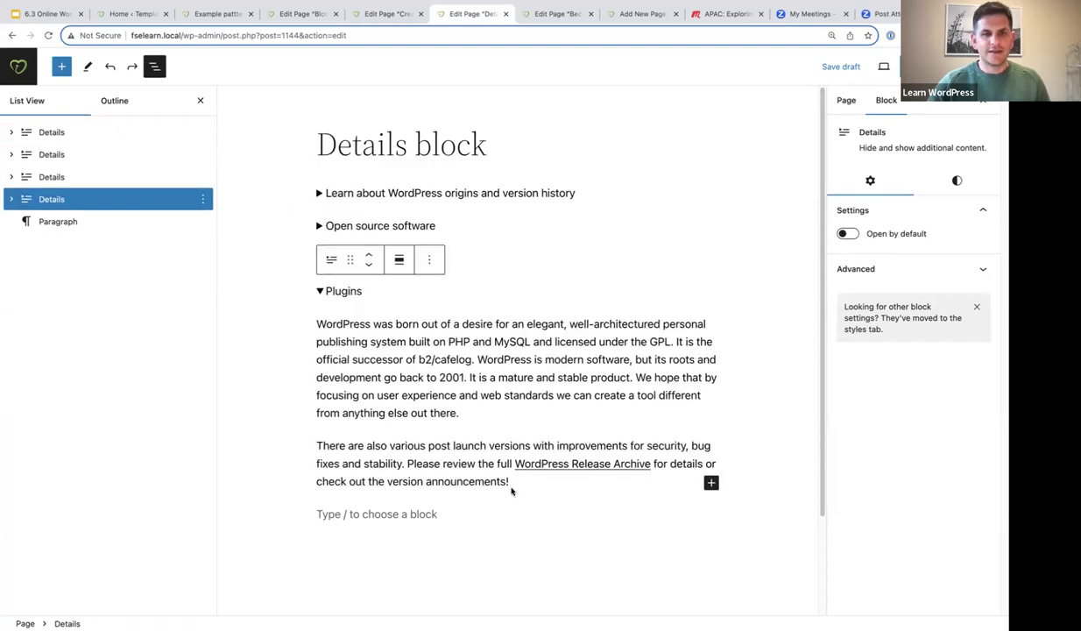
- Insert a new Details block in the empty paragraph below the Plugins block
left_click(503, 543)
left_click(330, 326)
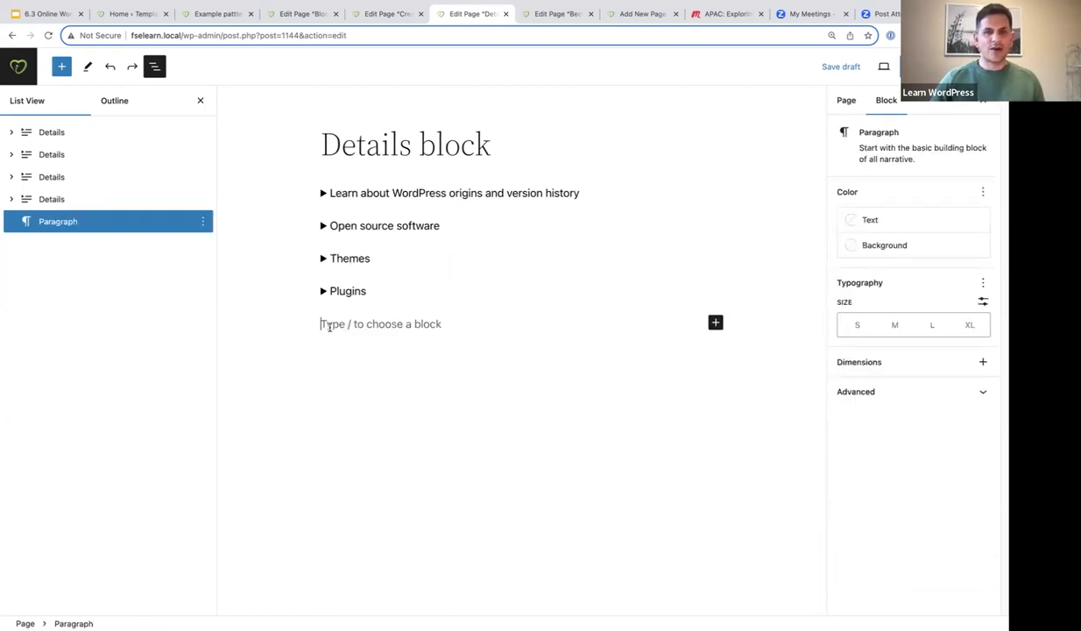
type("/")
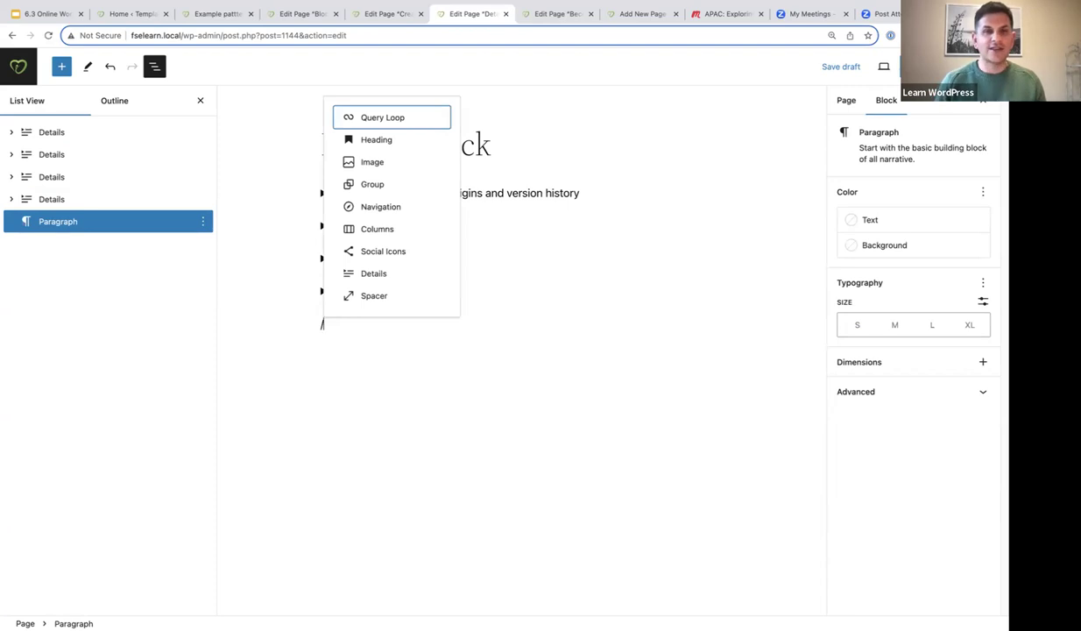
type("details")
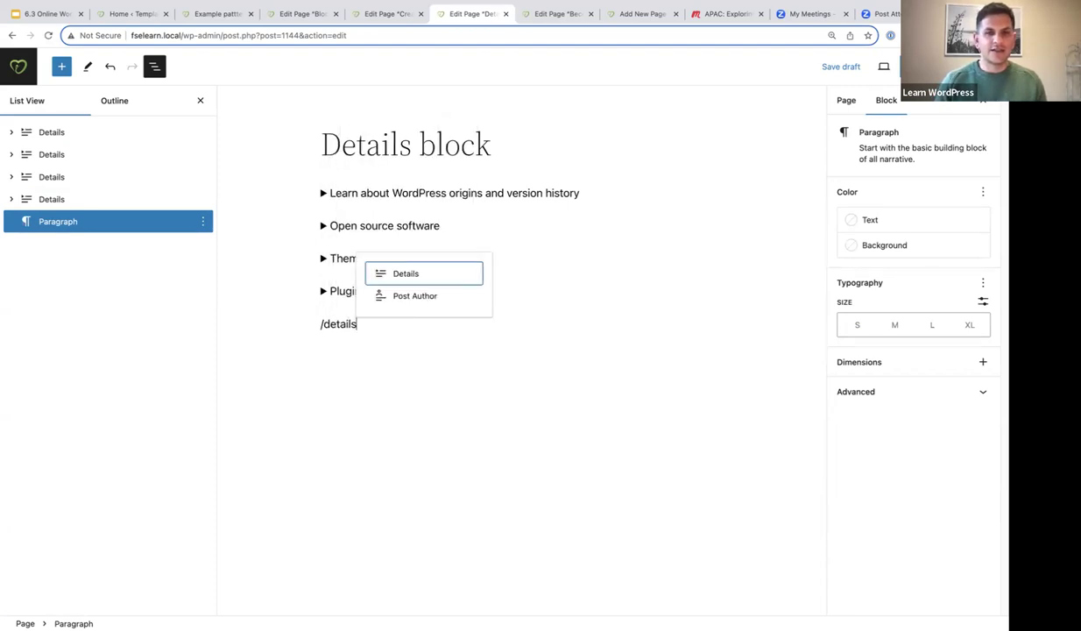
left_click(408, 277)
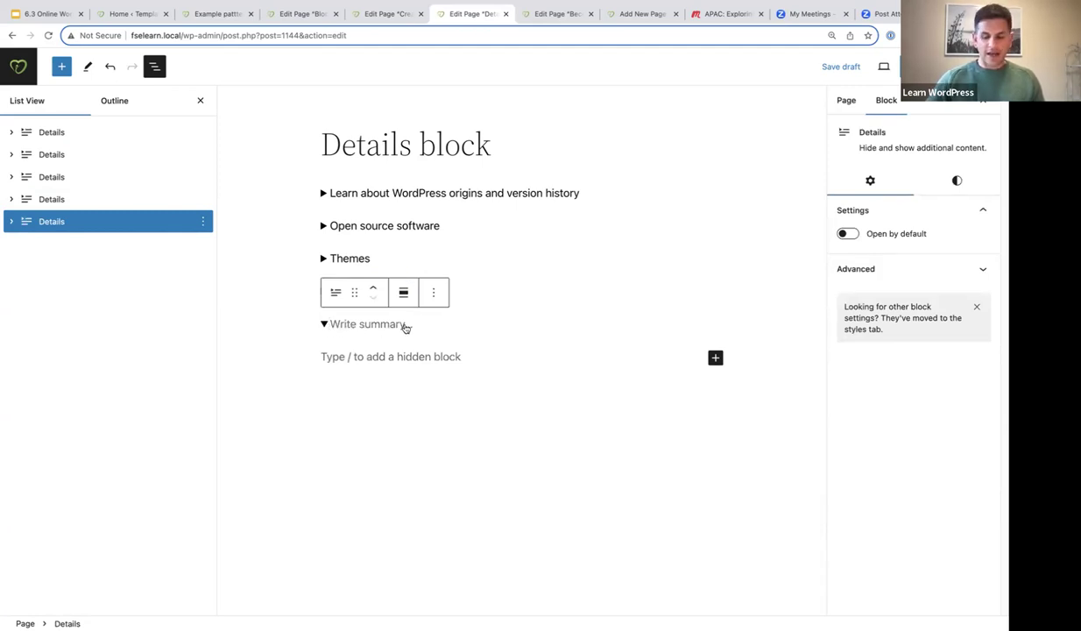
- Give the new Details block the summary "Summary" and hidden text "Content", and test expanding and collapsing it
type("Summary")
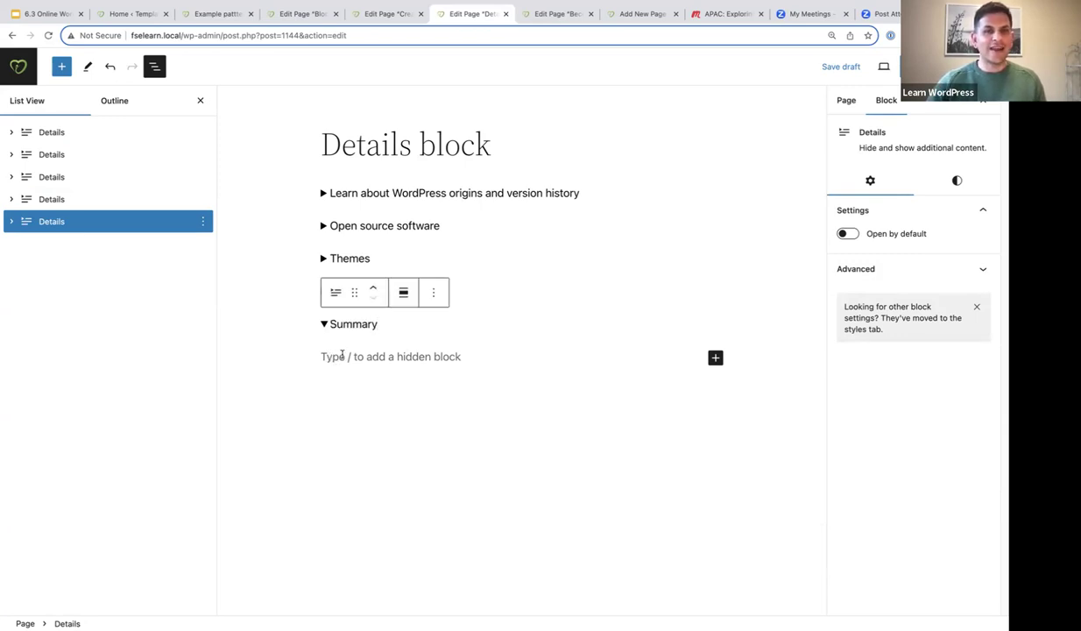
left_click(336, 357)
type("Content")
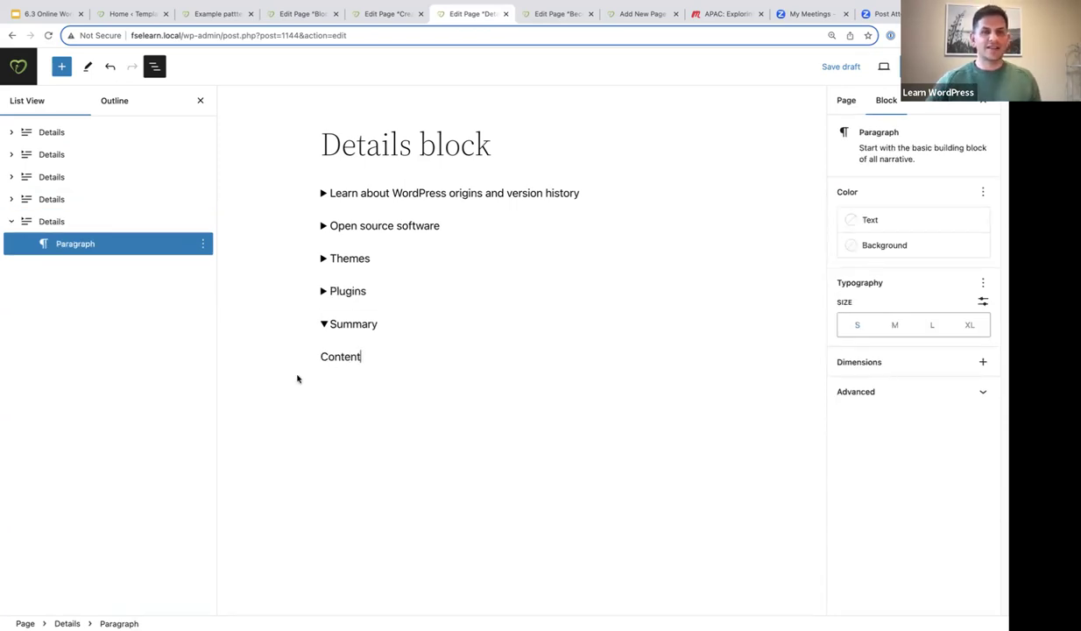
left_click(309, 403)
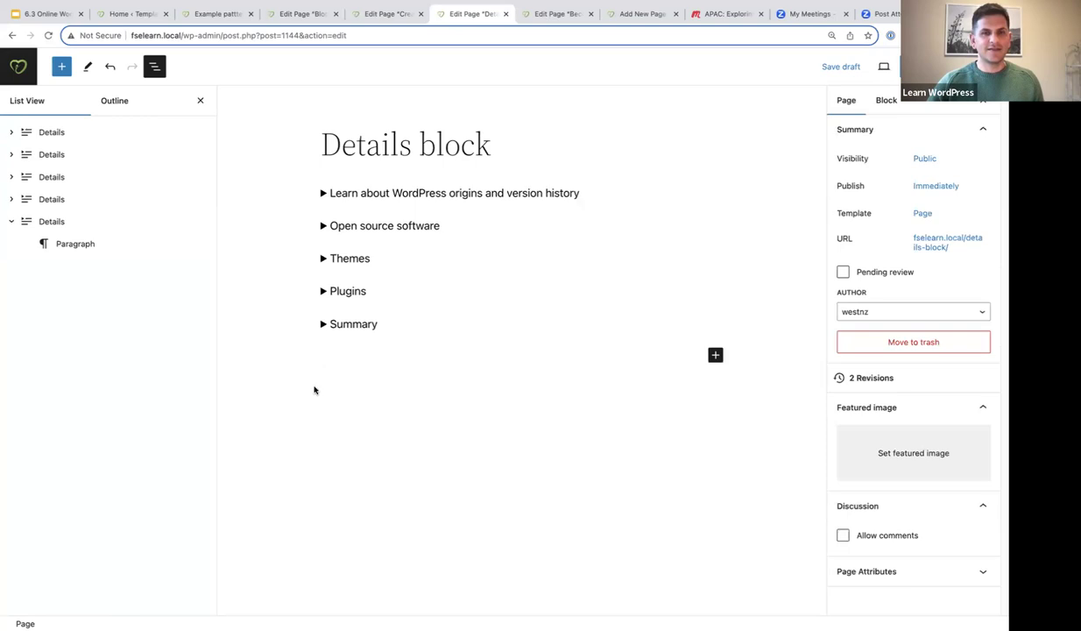
left_click(322, 325)
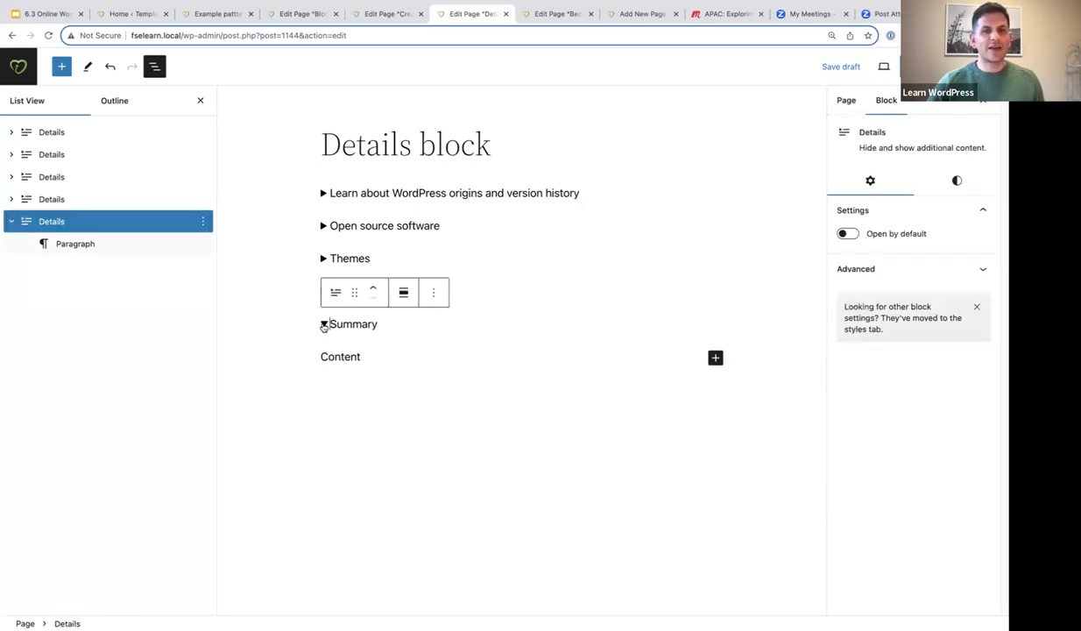
left_click(276, 332)
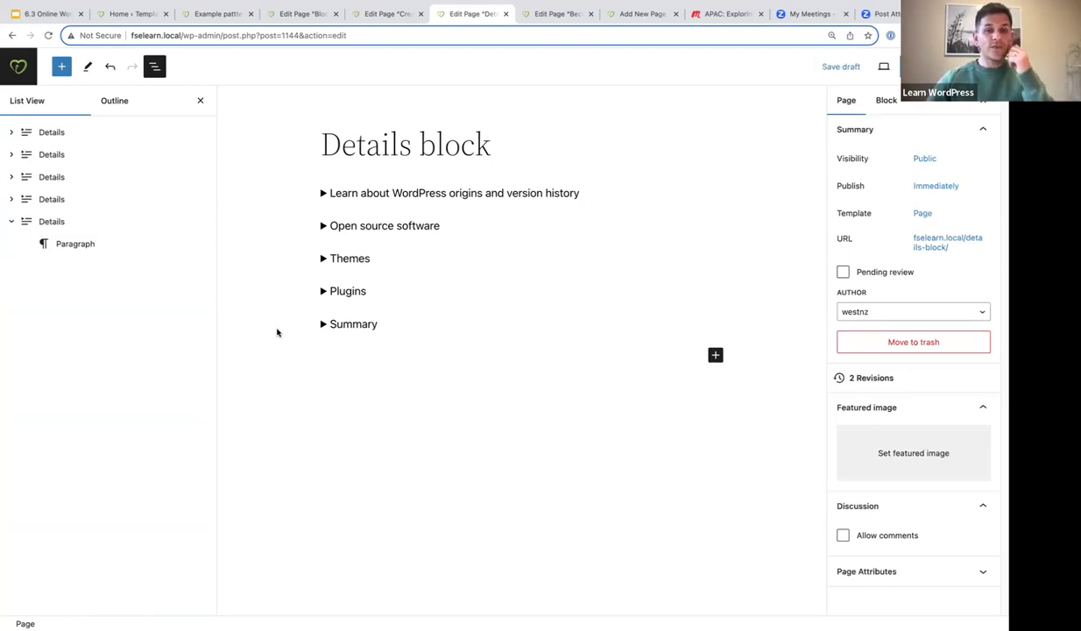
- Set the background colour of the Plugins Details block to the theme's Tertiary colour, #F6F6F6
left_click(422, 295)
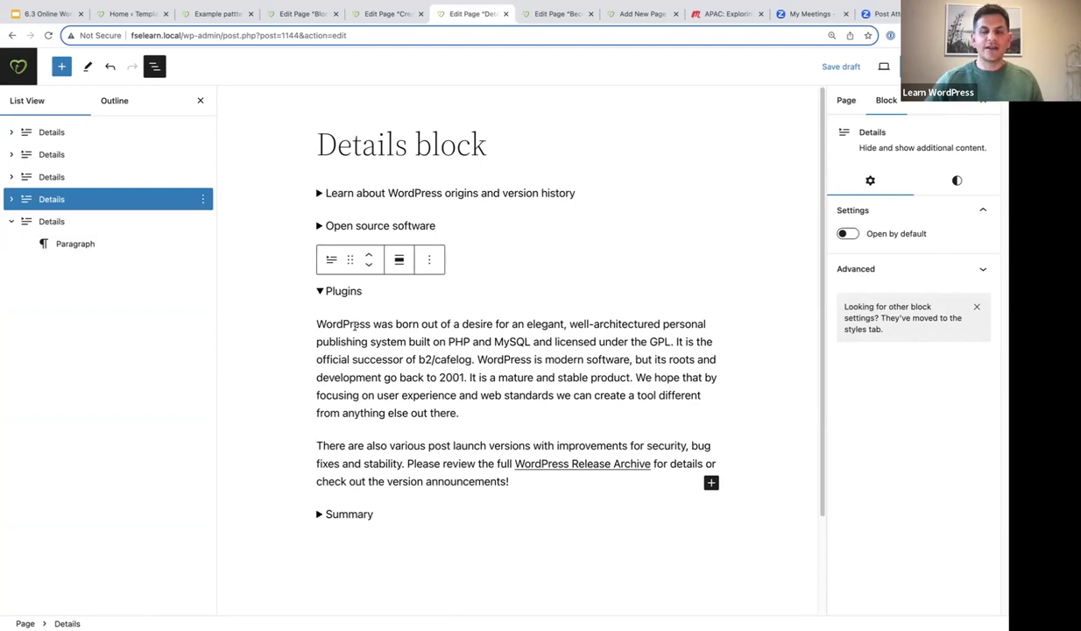
left_click(957, 183)
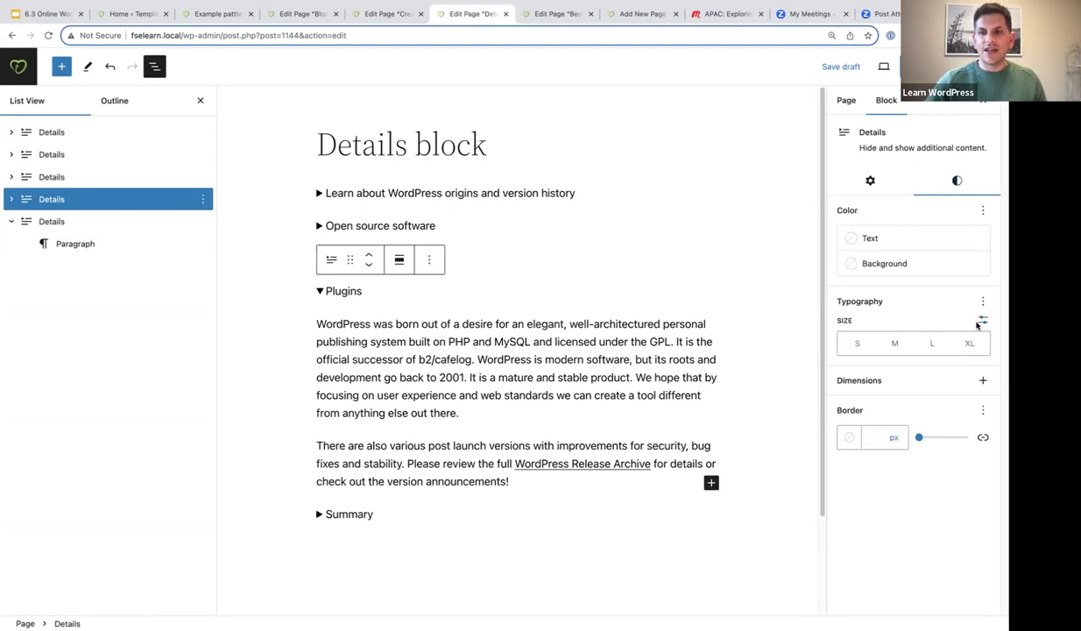
left_click(895, 267)
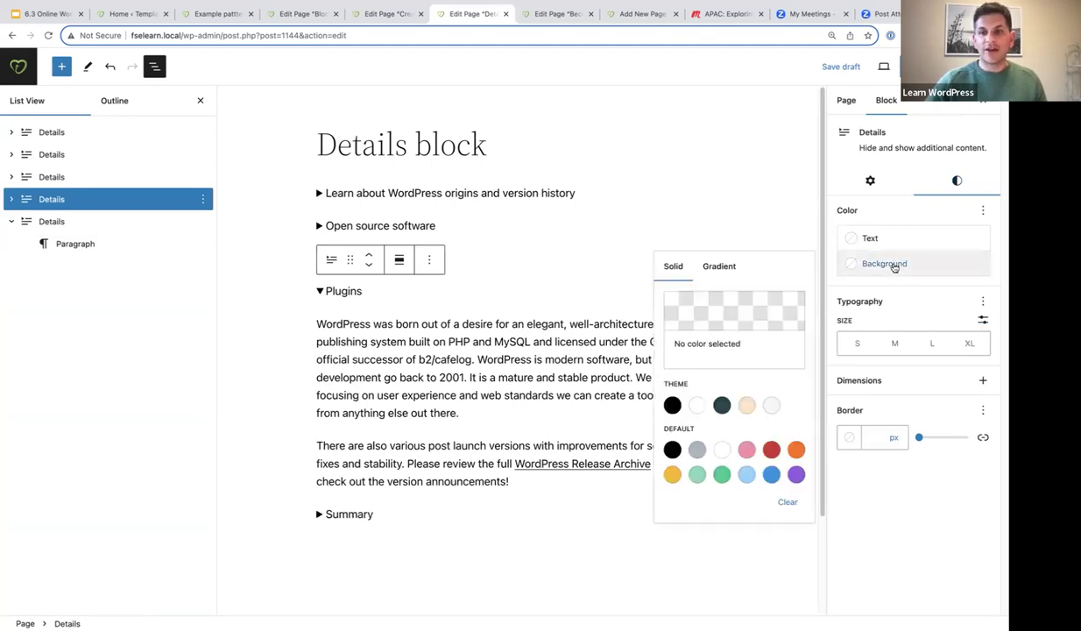
left_click(770, 405)
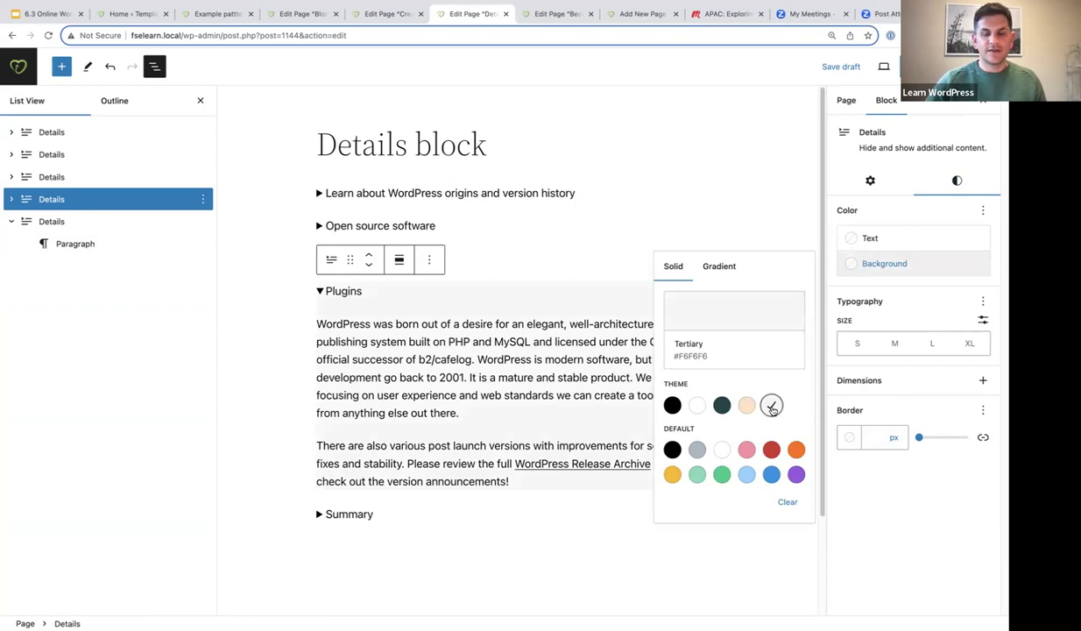
- Add padding of 4 on the vertical and horizontal sides of the Plugins Details block, and test collapsing and expanding it
left_click(908, 309)
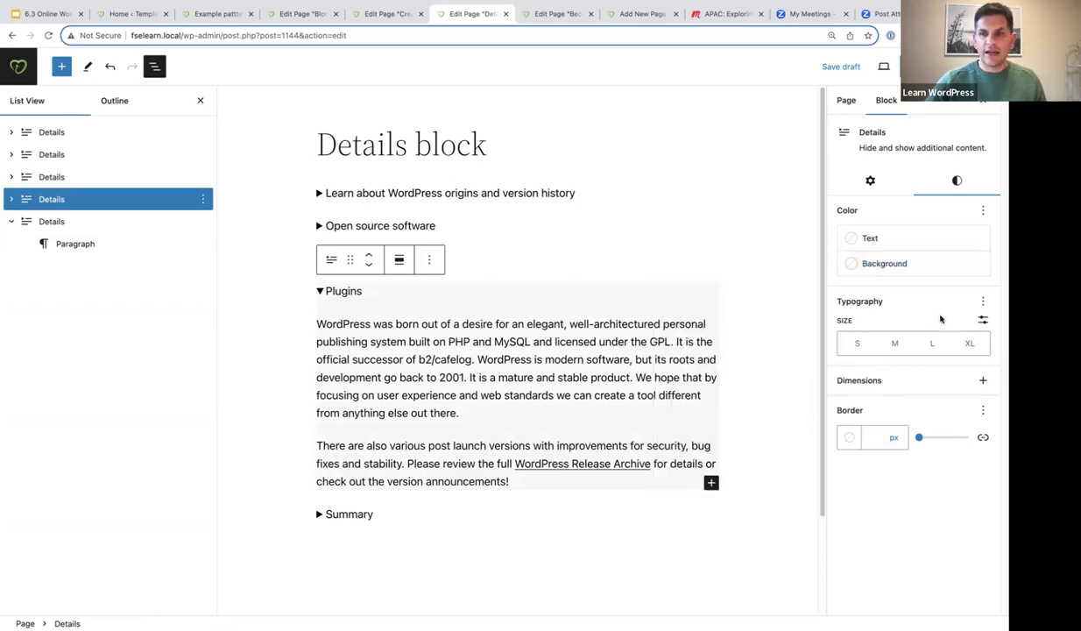
left_click(983, 381)
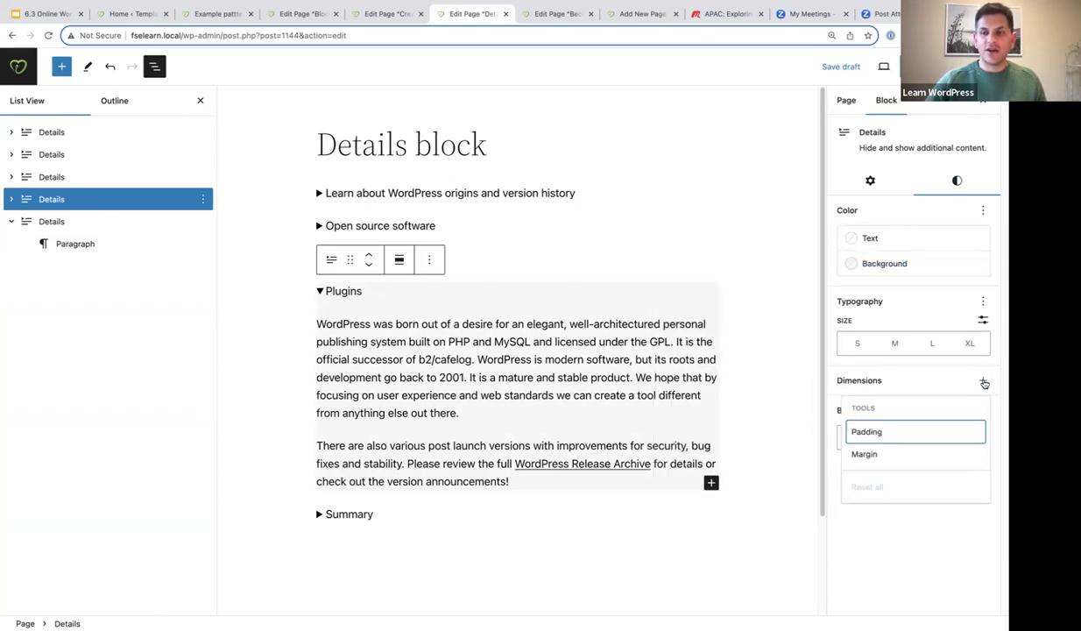
left_click(883, 432)
left_click(830, 433)
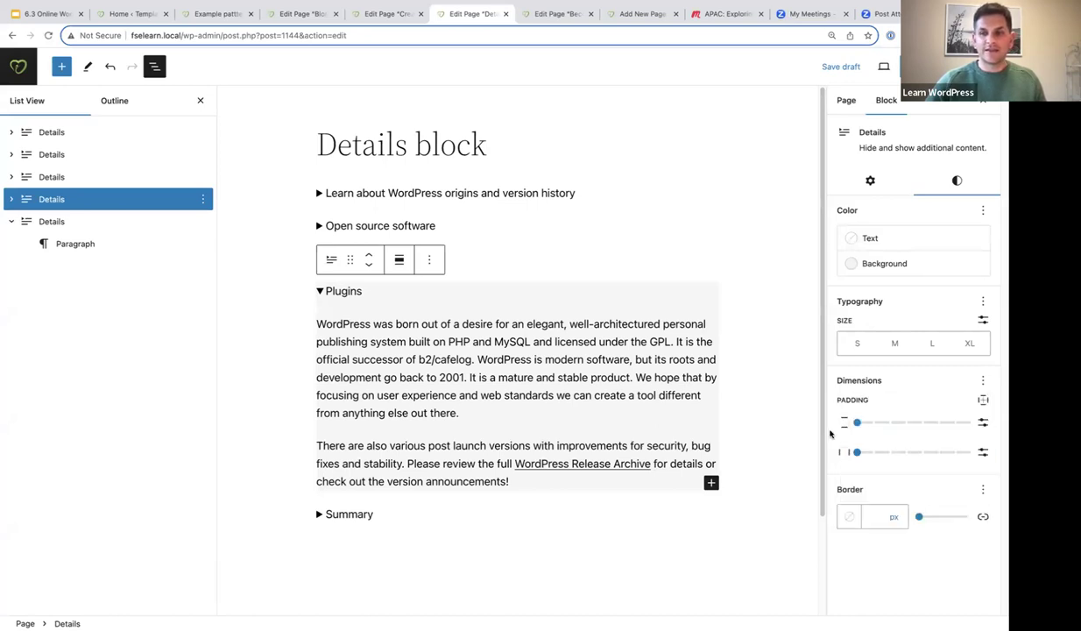
left_click_drag(857, 423, 920, 423)
left_click_drag(856, 451, 921, 453)
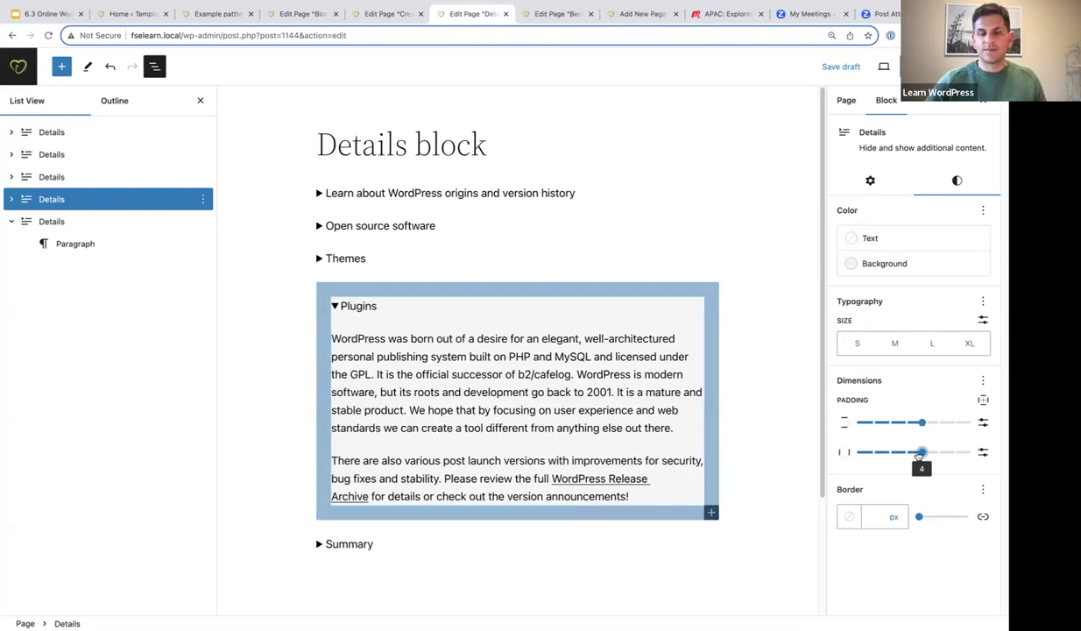
left_click(747, 319)
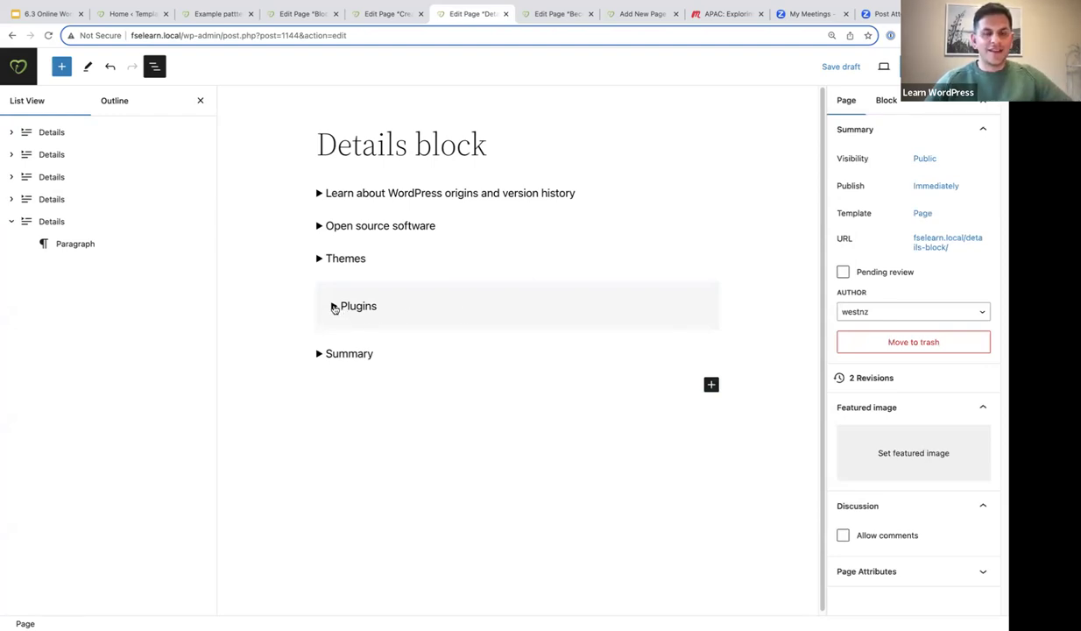
left_click(332, 307)
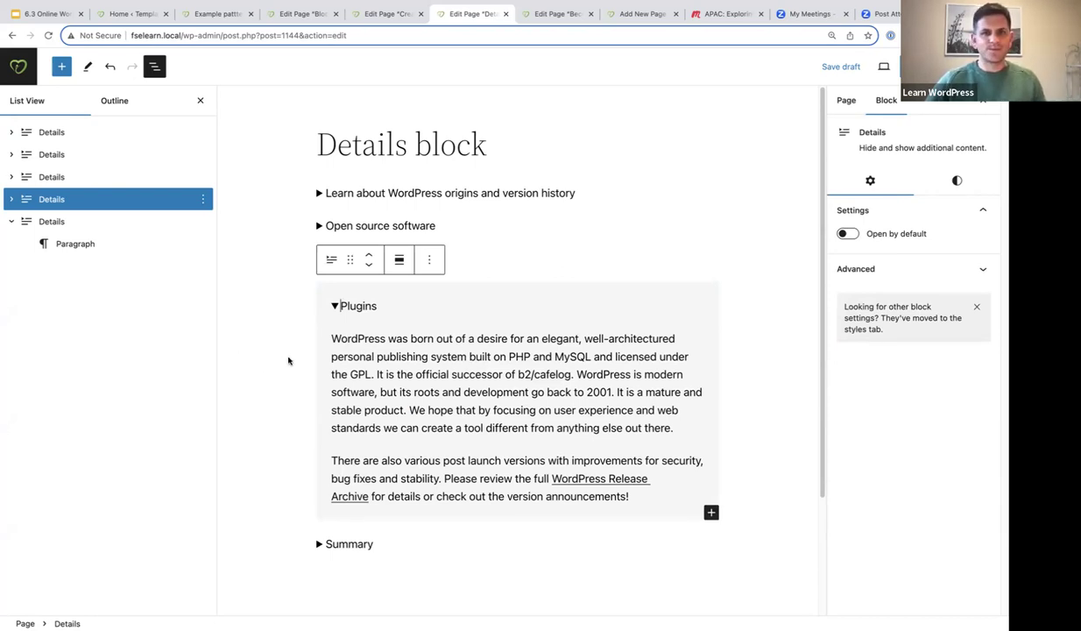
- On the "Become a WordPress contributor" page, add a footnote to the opening paragraph with the text "Comment or citation"
left_click(560, 16)
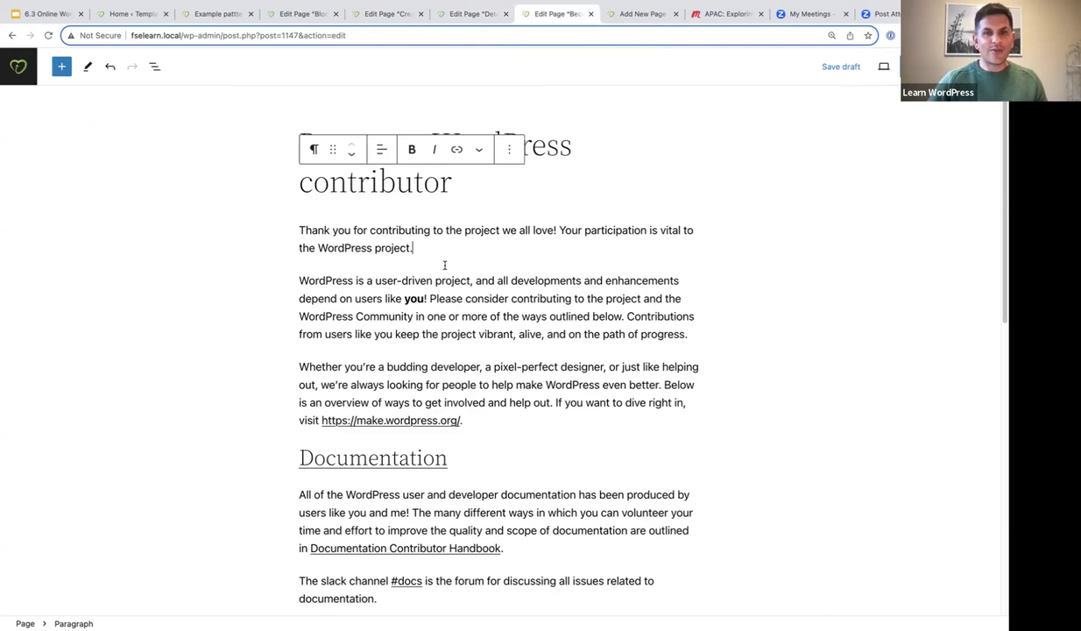
left_click_drag(412, 248, 299, 230)
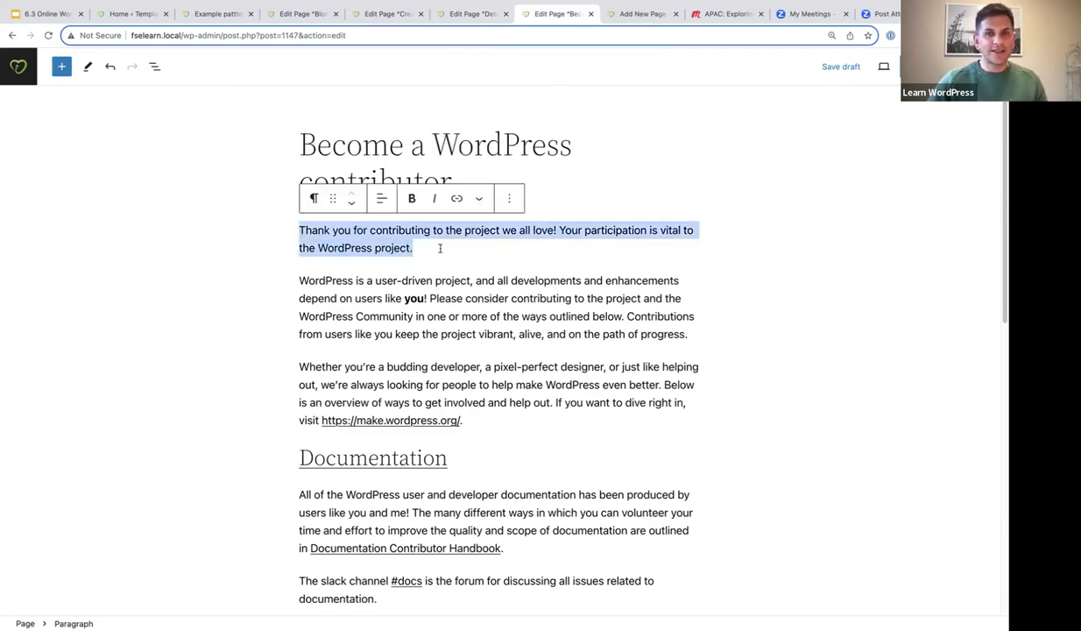
left_click(480, 200)
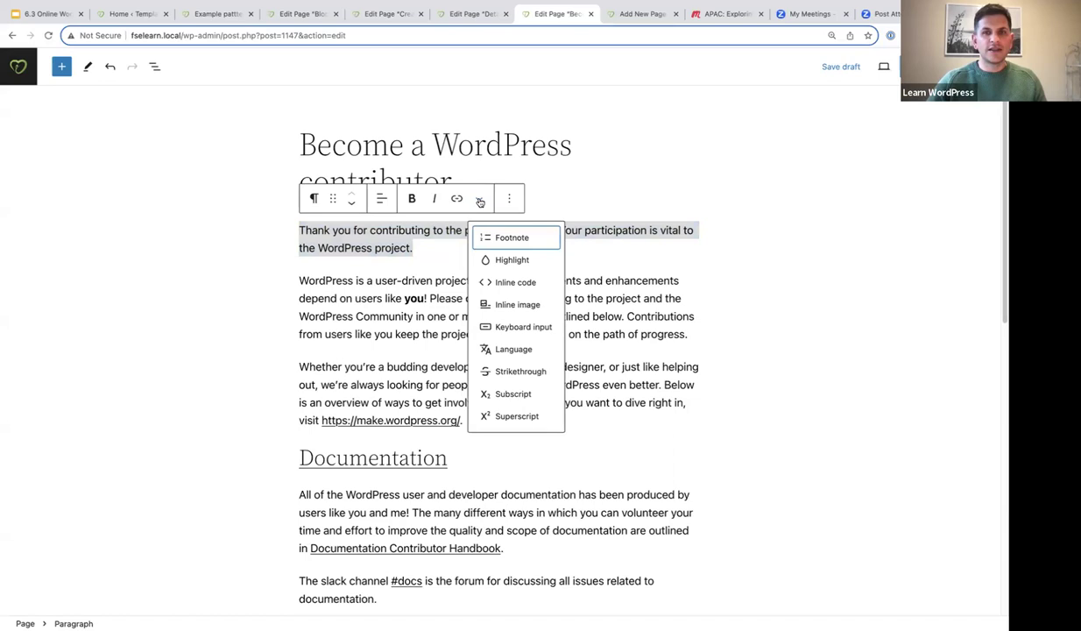
left_click(520, 241)
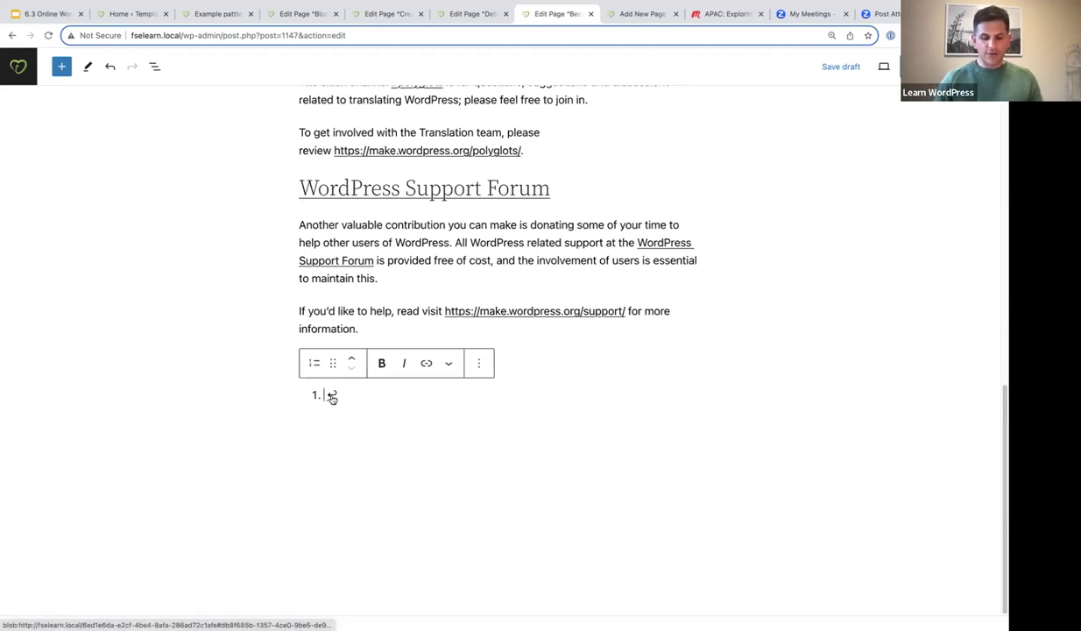
type("Comment or citation")
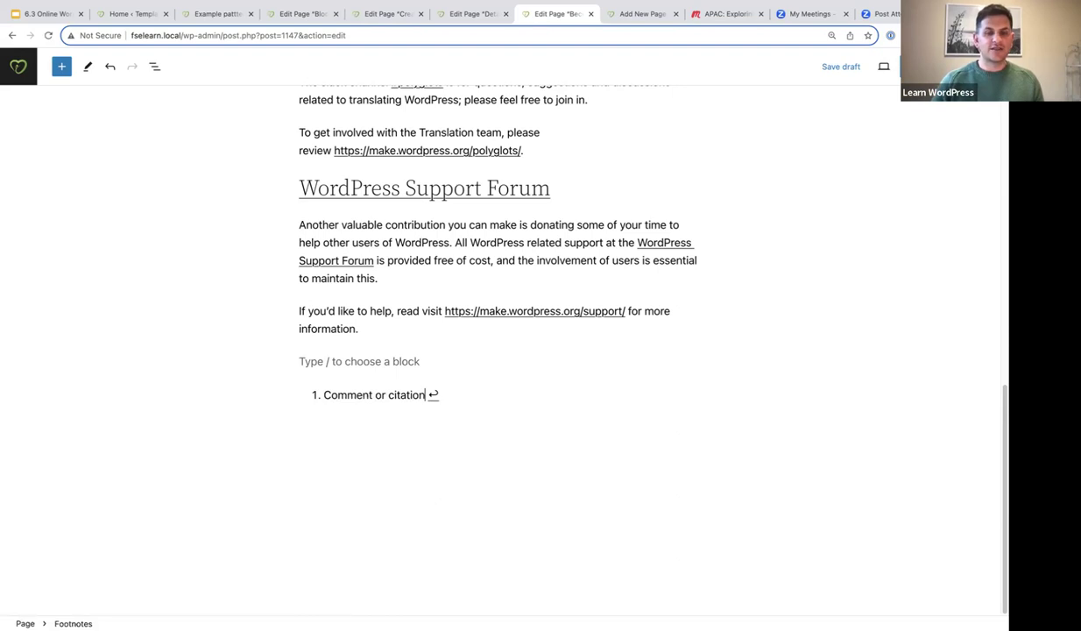
left_click(359, 427)
scroll(421, 409, "up", 5)
scroll(422, 409, "up", 6)
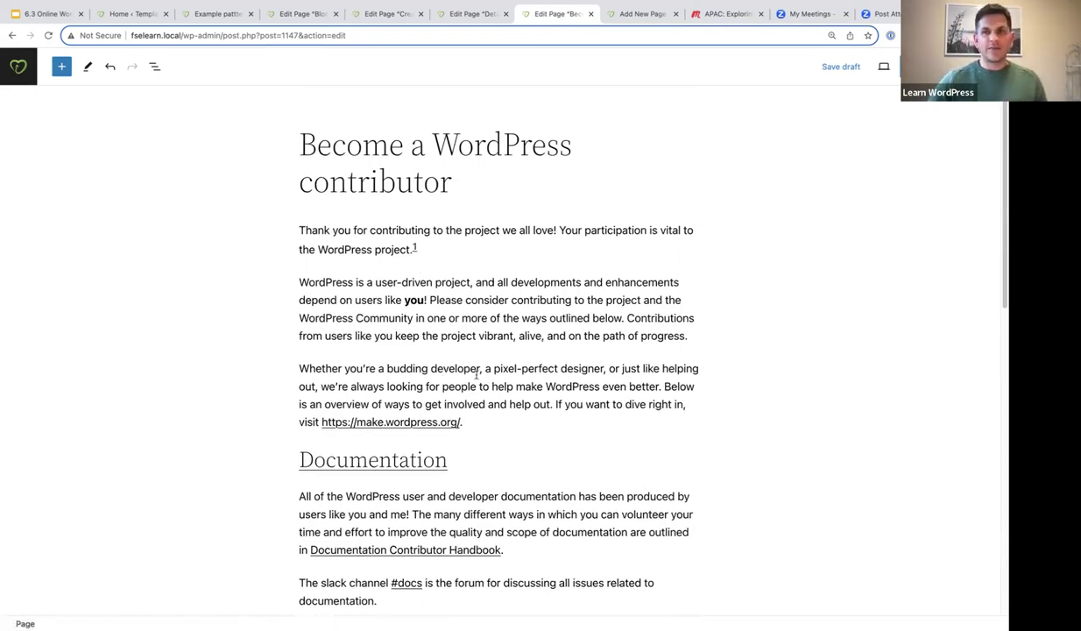
- Save the page draft, preview it in a new tab, and follow the footnote link in the opening paragraph
left_click(828, 65)
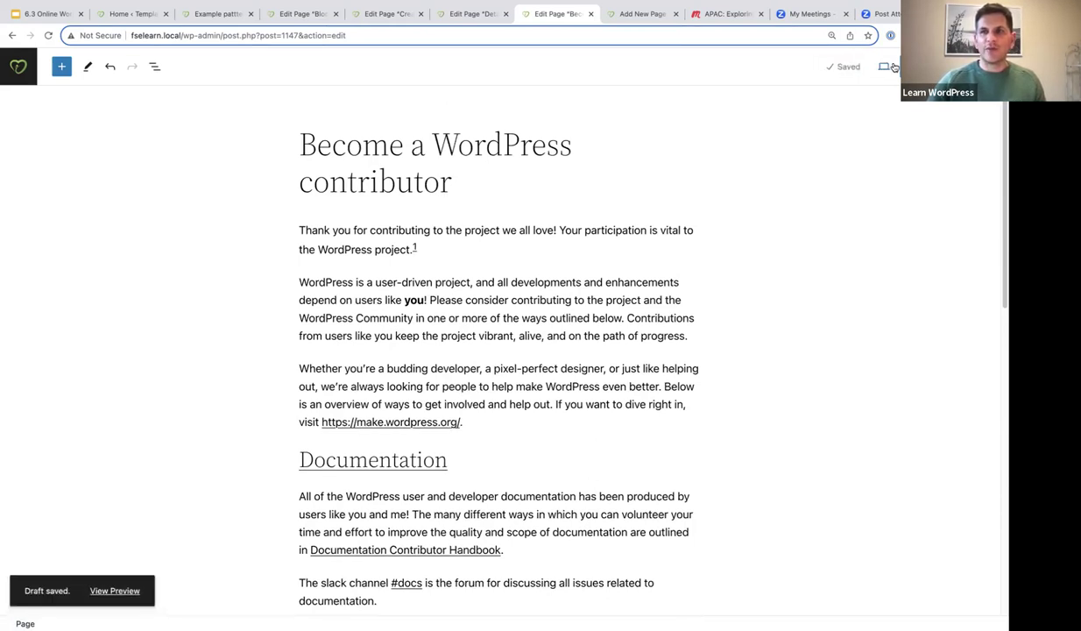
left_click(884, 67)
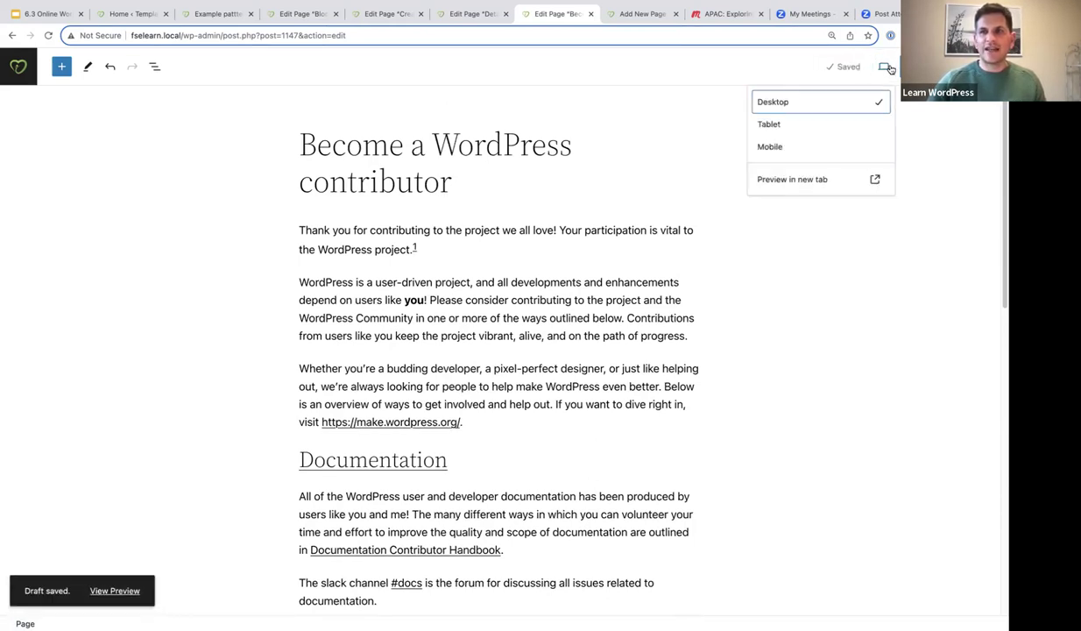
left_click(790, 179)
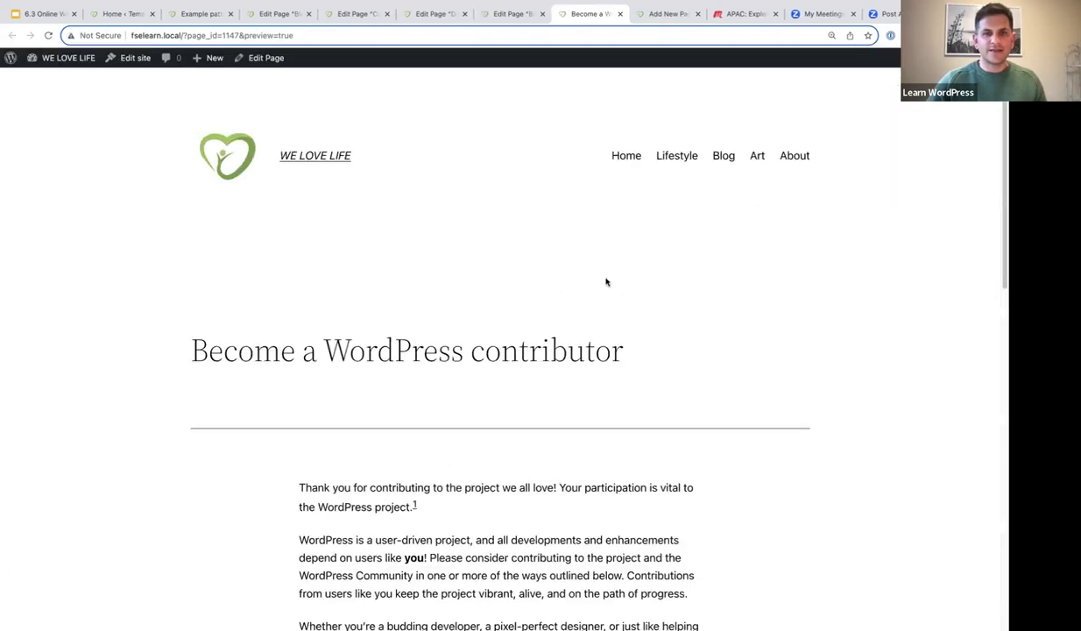
scroll(603, 281, "down", 1)
scroll(601, 281, "down", 1)
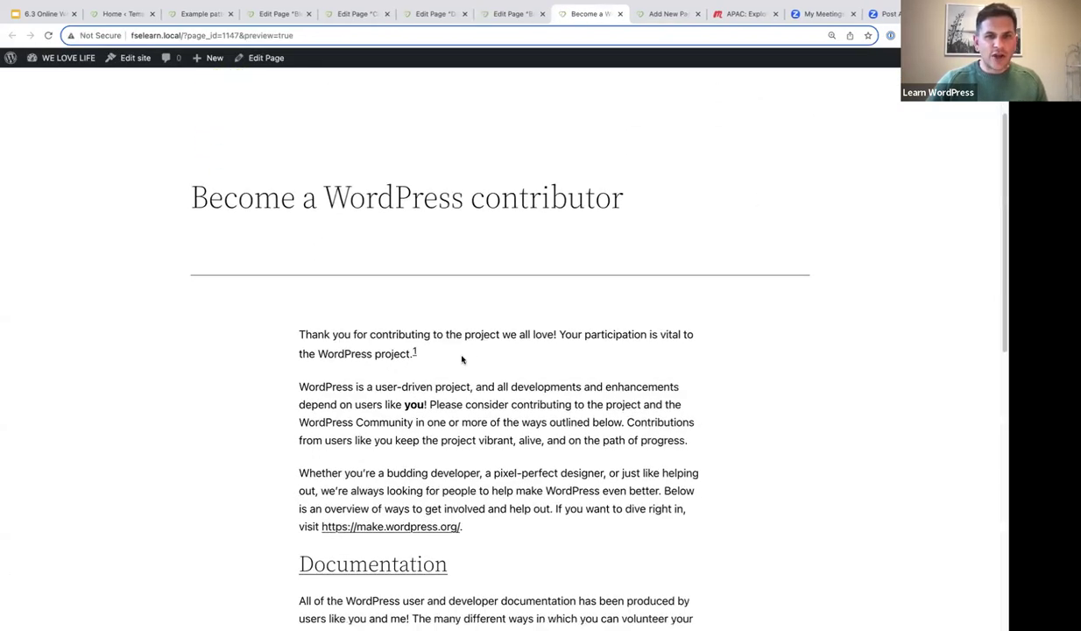
left_click(416, 351)
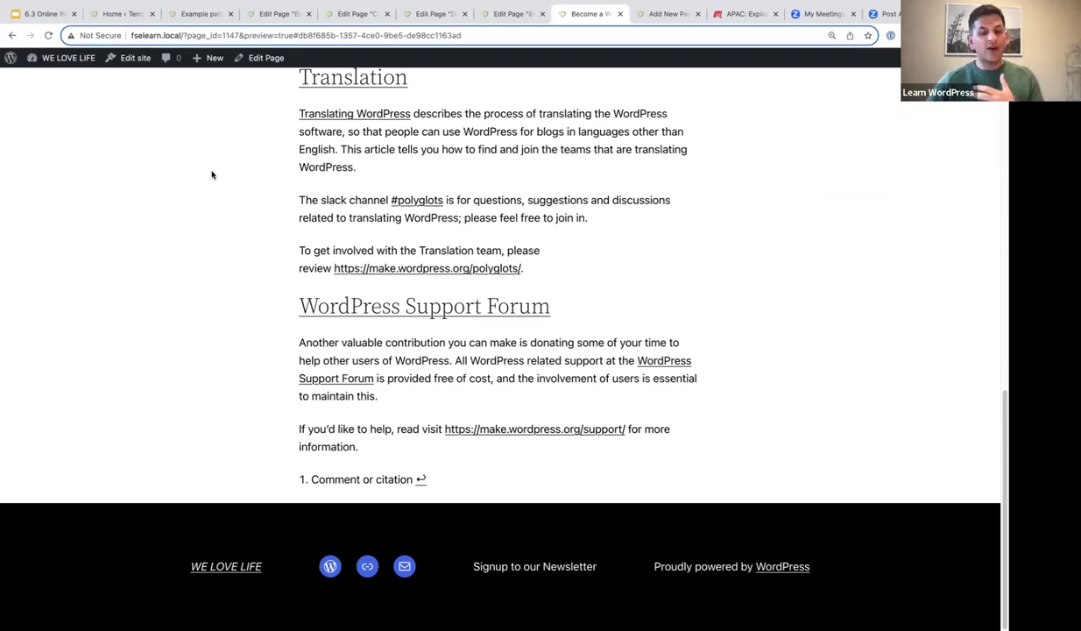
- Switch to the Home template, close the styles revisions, and examine the template's block structure in List View alongside its layout
left_click(112, 15)
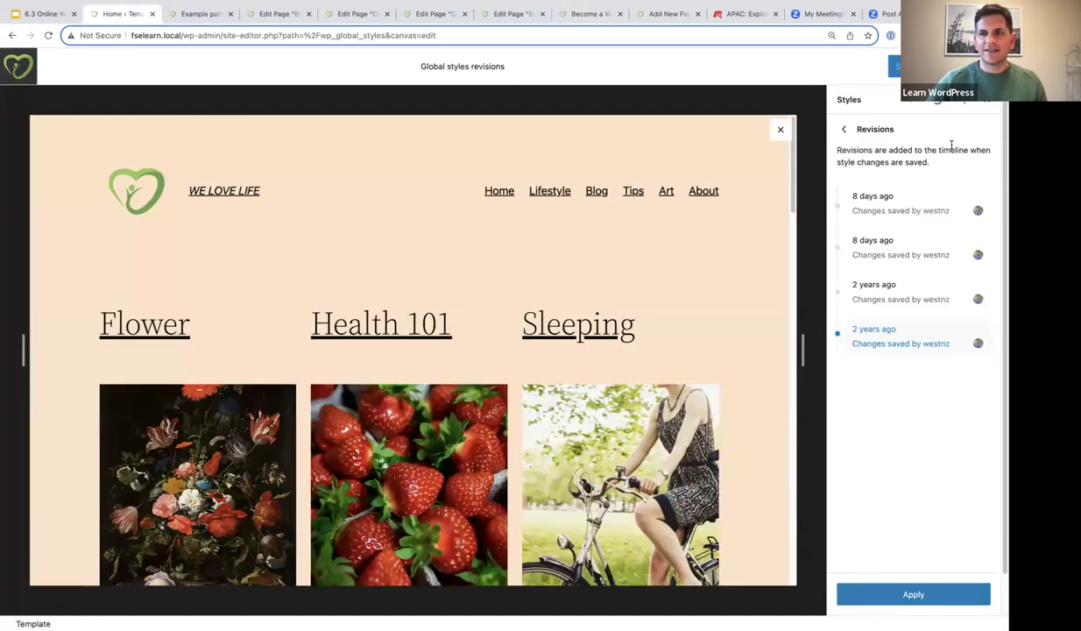
left_click(934, 66)
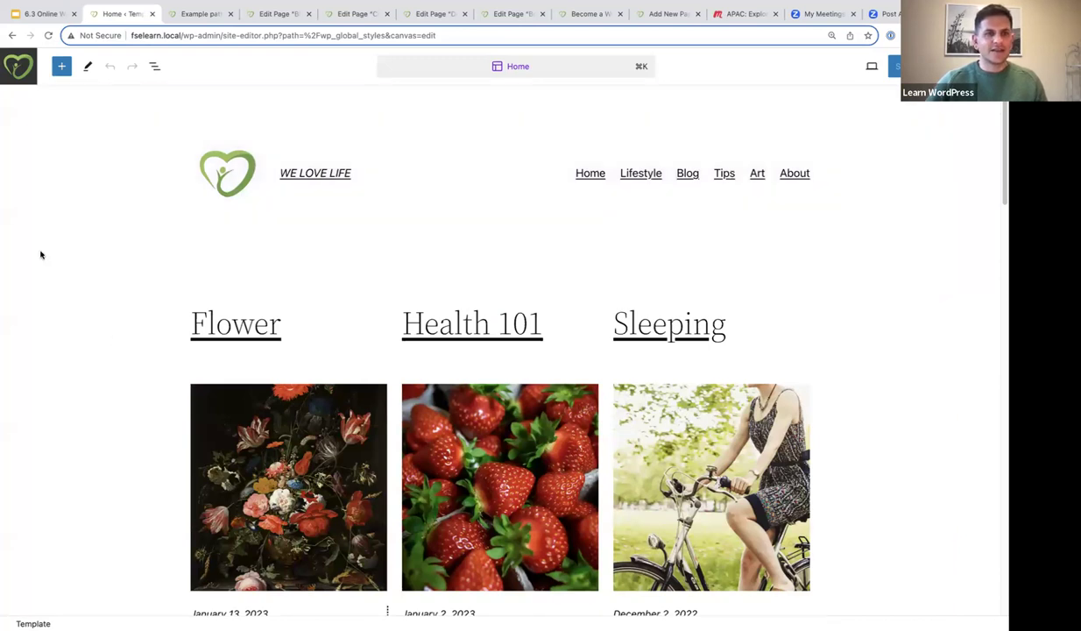
left_click(331, 298)
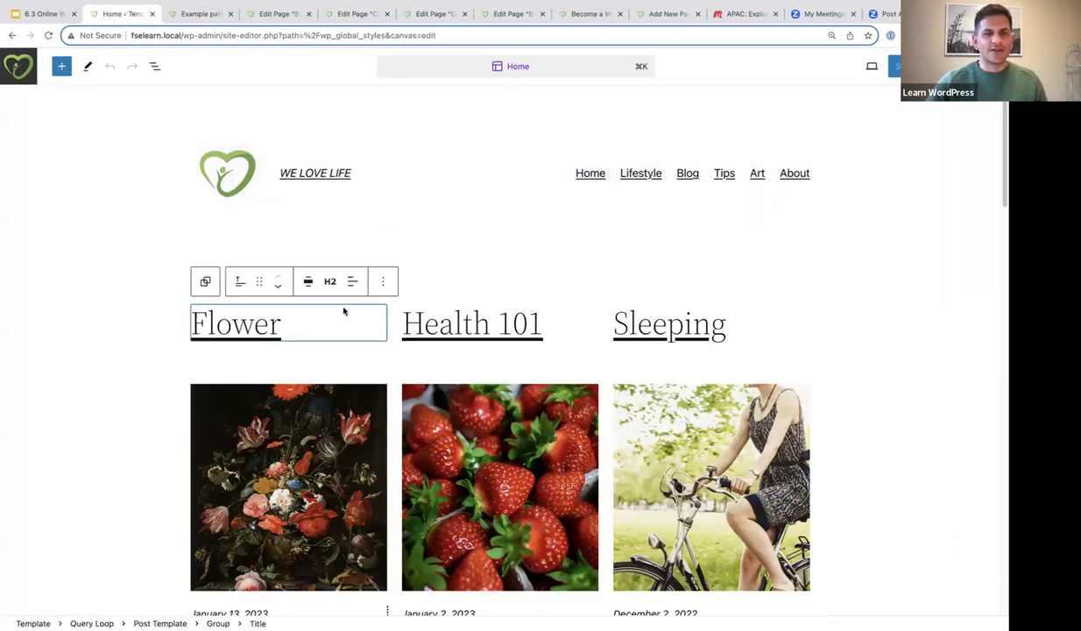
left_click(154, 65)
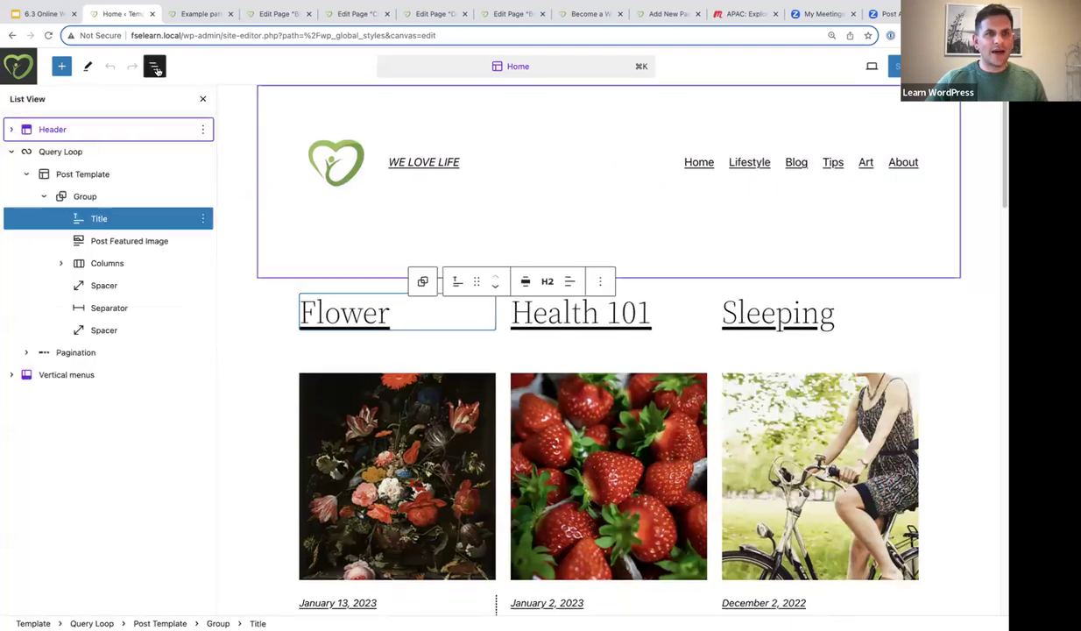
left_click(229, 340)
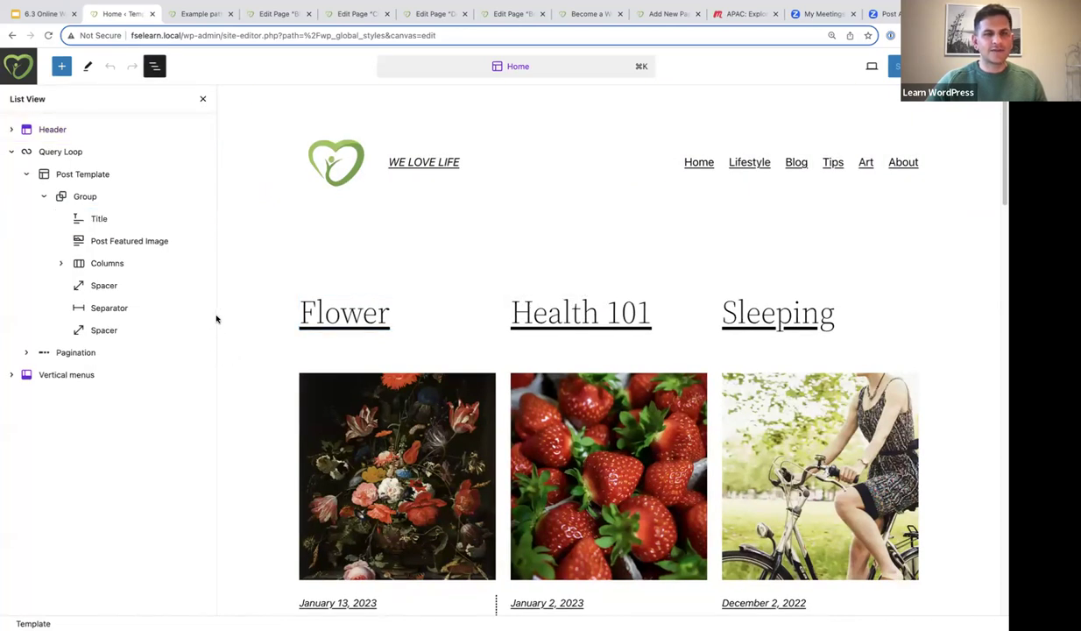
scroll(242, 243, "down", 5)
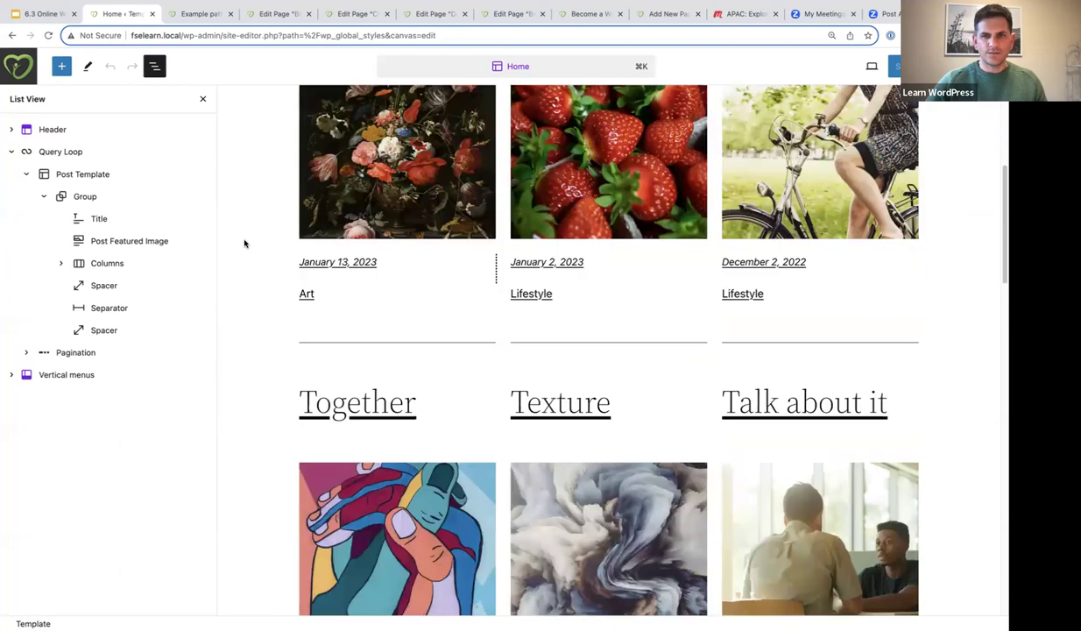
scroll(244, 245, "up", 5)
- Shrink the site preview frame to mobile width to check the responsive layout, and expand it back to the full editor
left_click(18, 63)
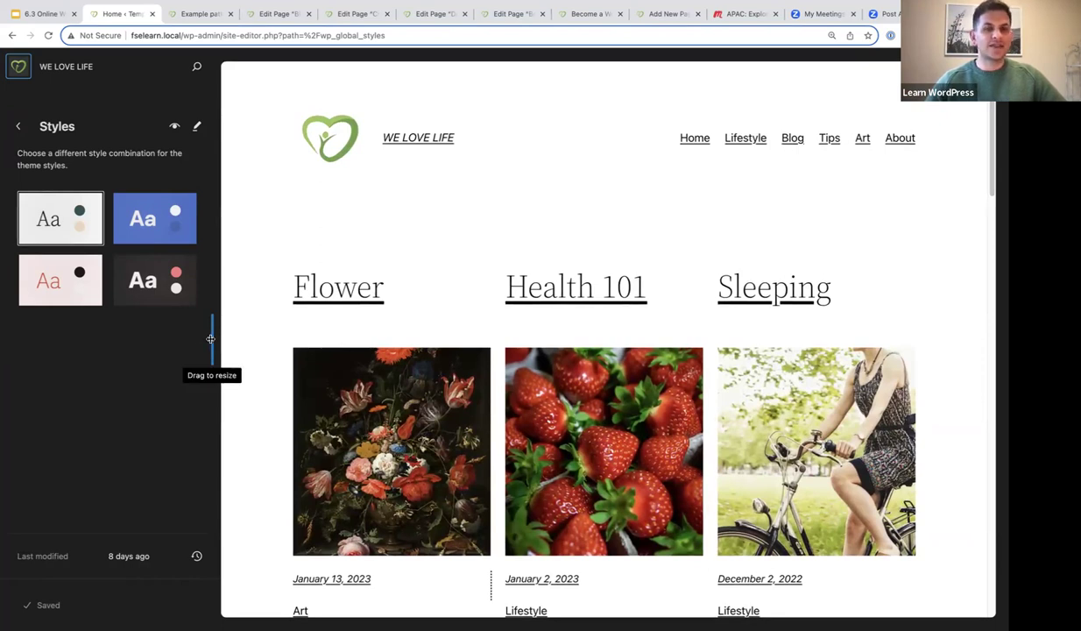
left_click_drag(210, 340, 470, 339)
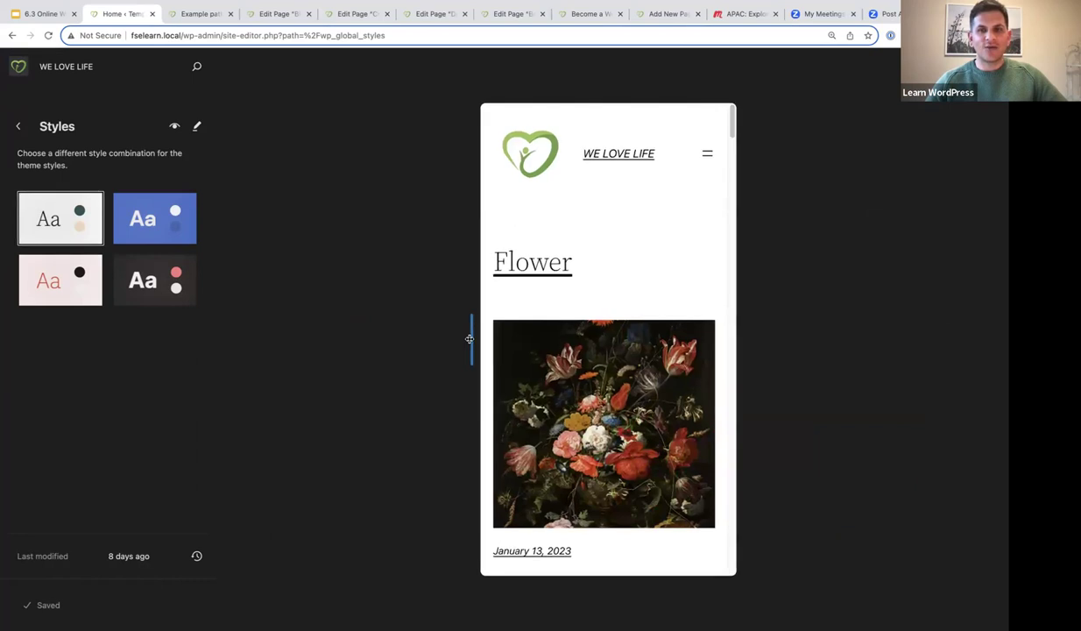
left_click_drag(471, 338, 58, 314)
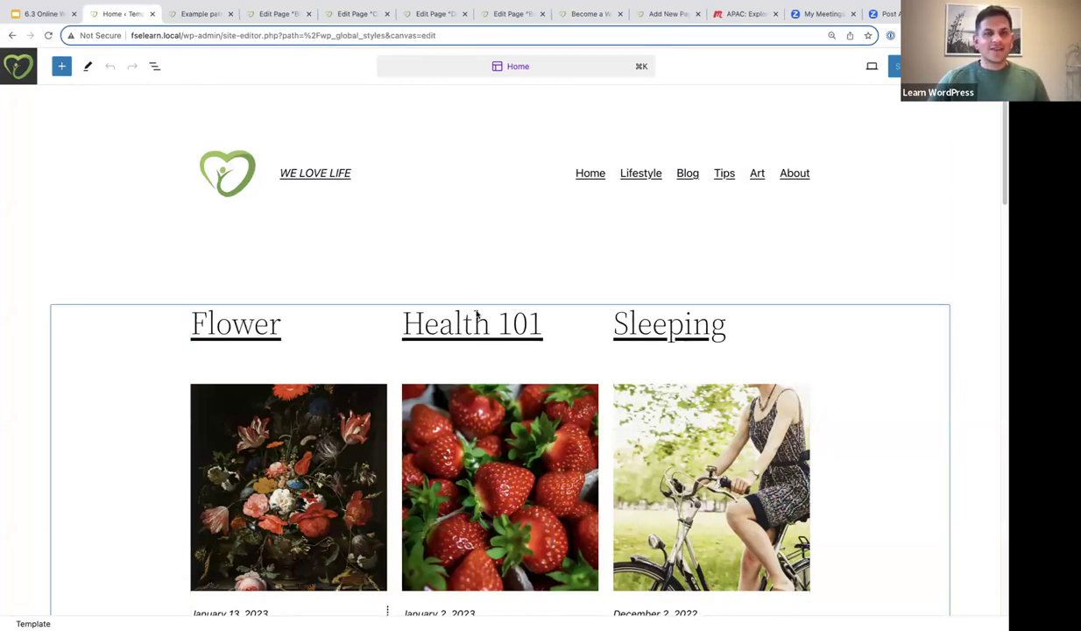
- Return to the site editor's Design overview, browse the list of site pages, and open the About page's details
left_click(18, 67)
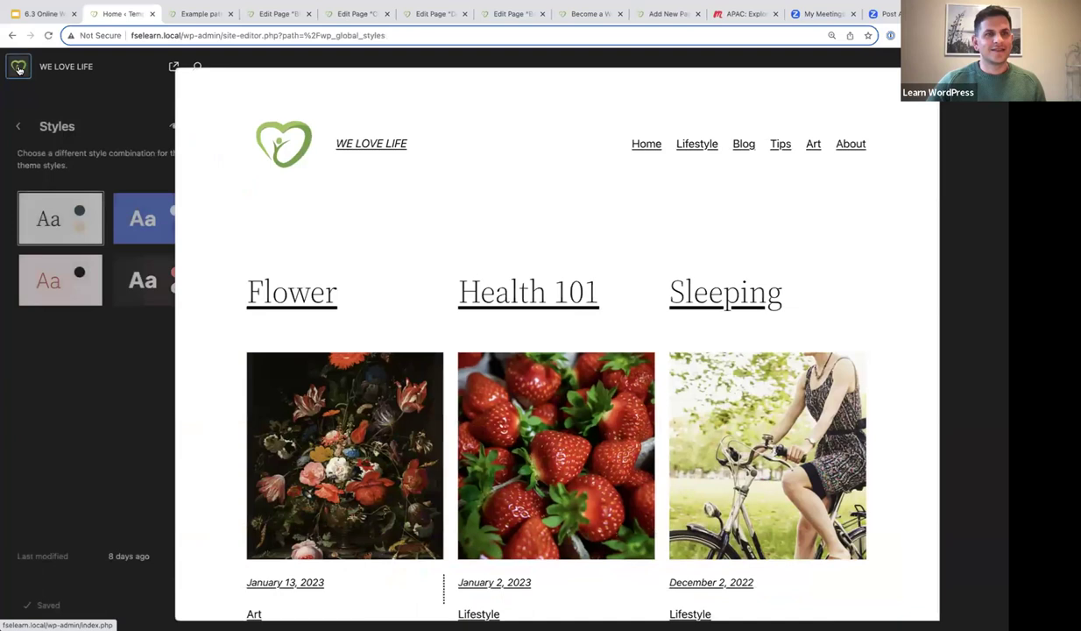
left_click(20, 127)
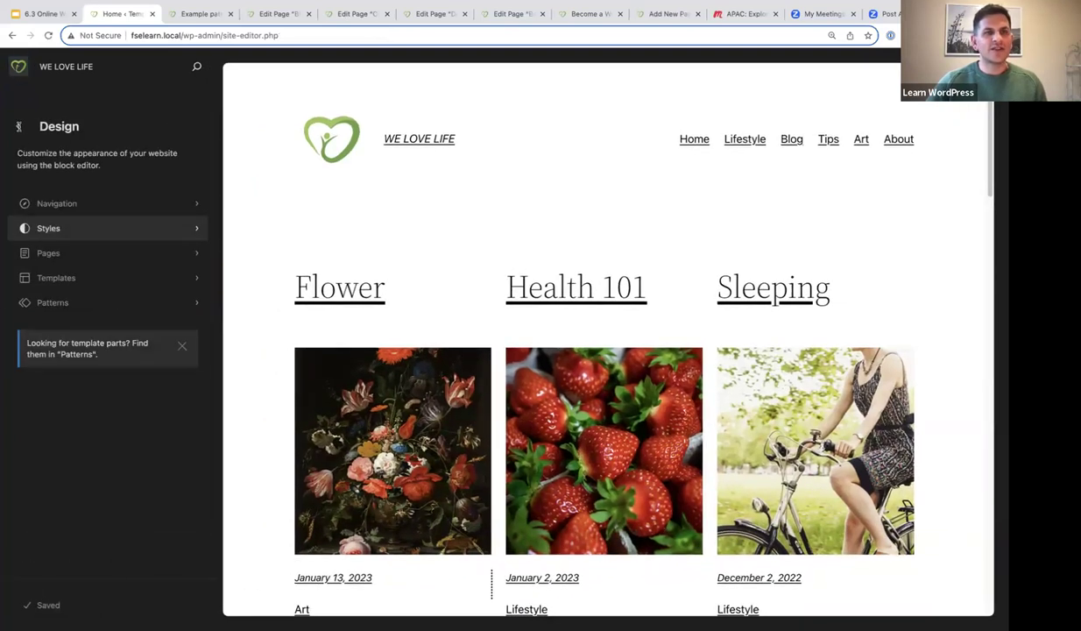
left_click(49, 252)
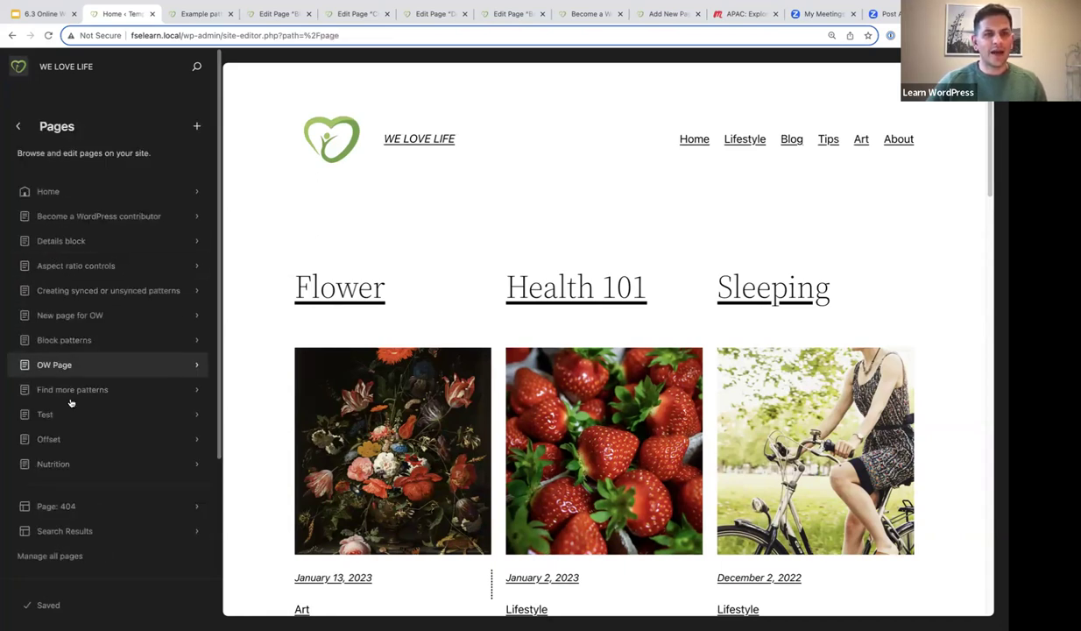
scroll(75, 435, "down", 2)
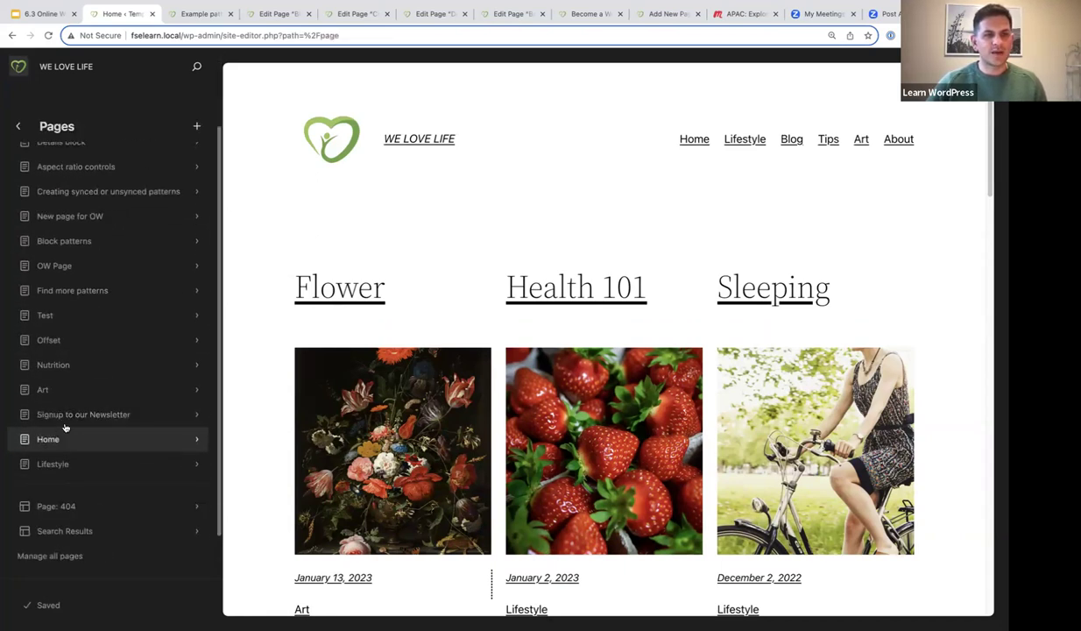
scroll(63, 451, "down", 2)
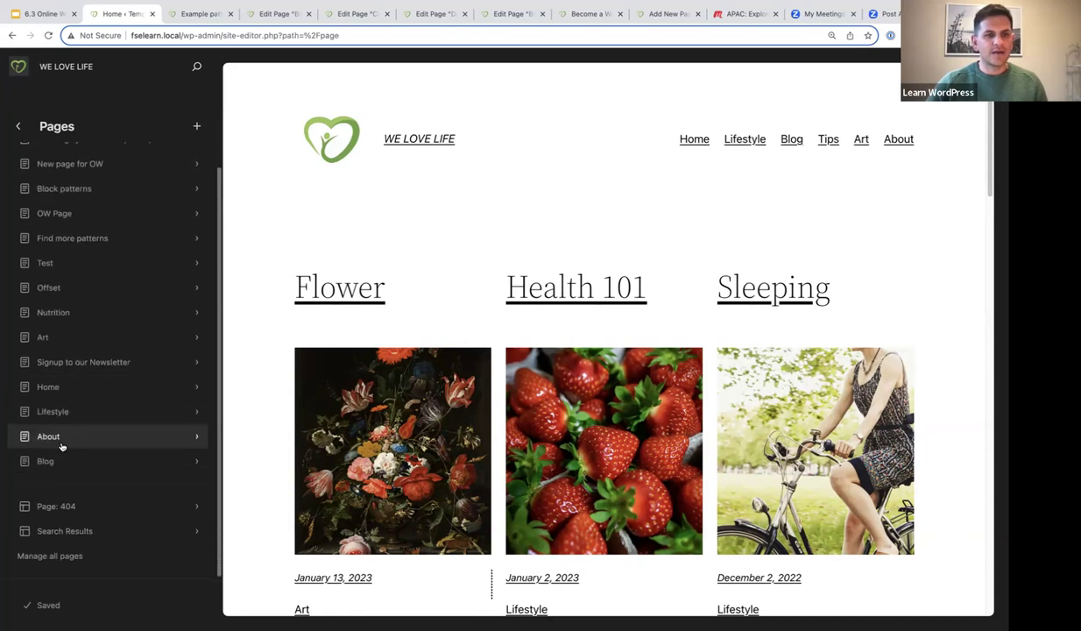
left_click(51, 436)
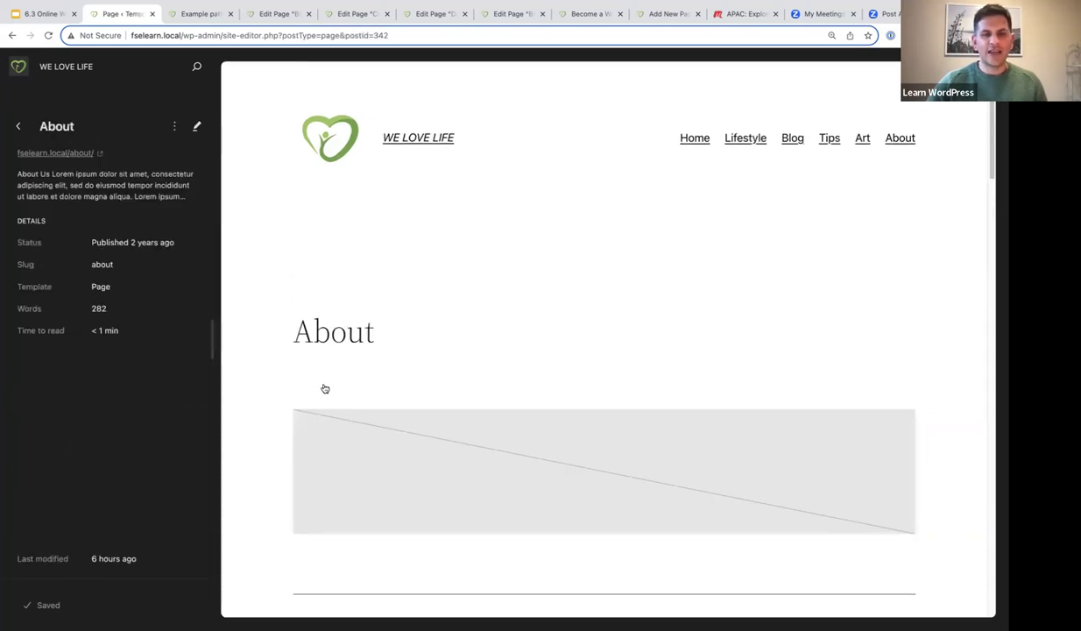
- Open the About page for editing and select the centred introductory paragraph under the "About Us" heading
left_click(290, 397)
scroll(333, 368, "down", 3)
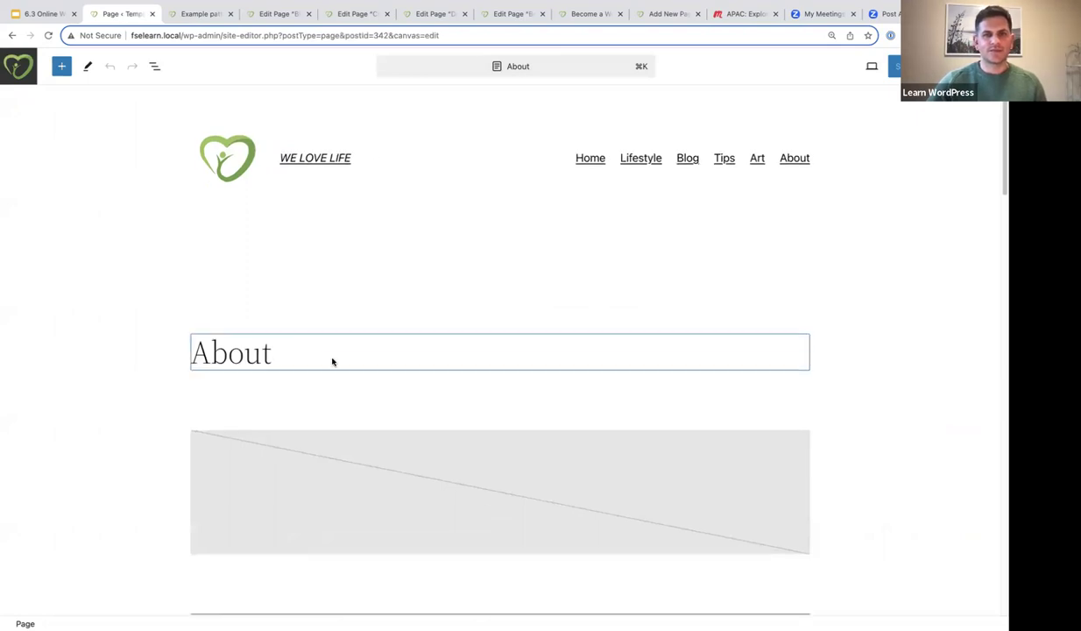
scroll(390, 377, "down", 5)
left_click(379, 313)
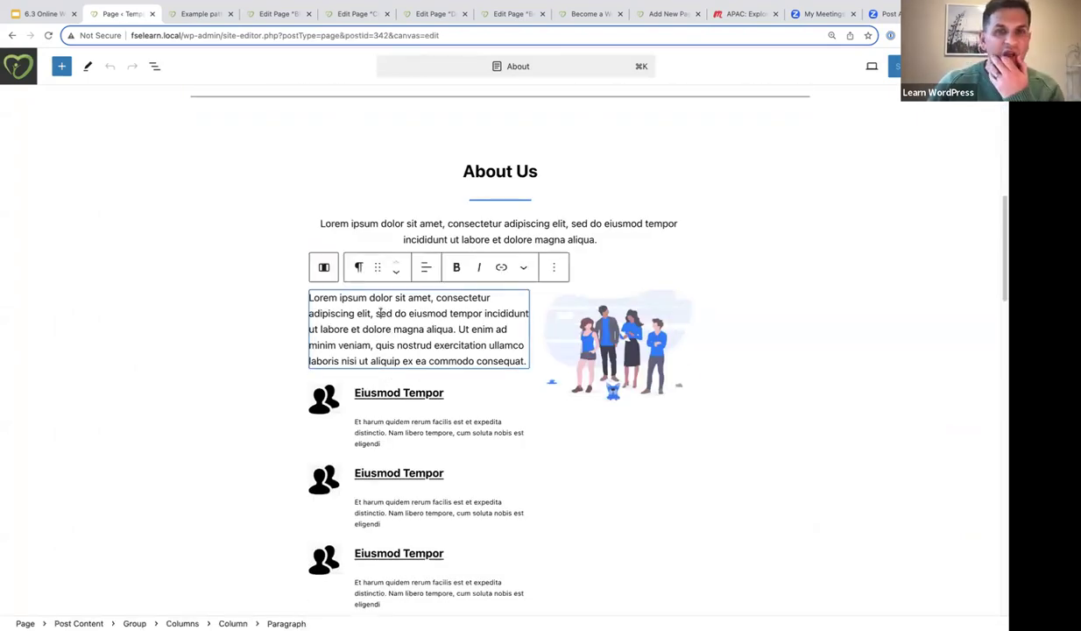
left_click(456, 223)
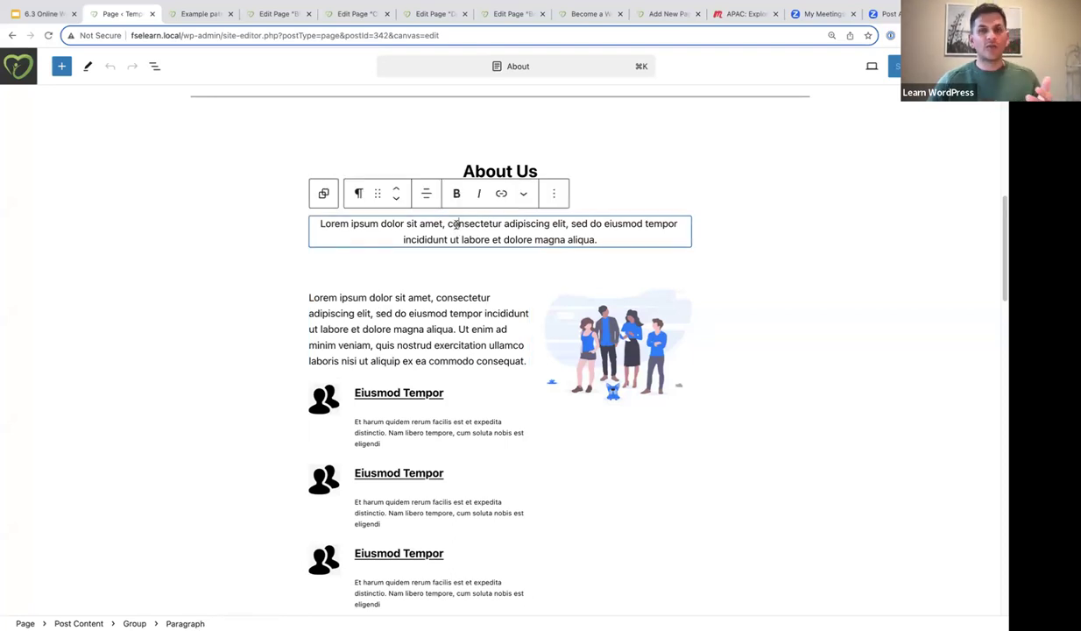
- Select the small paragraph under the first "Eiusmod Tempor" heading and turn on the Top toolbar view option
left_click(386, 426)
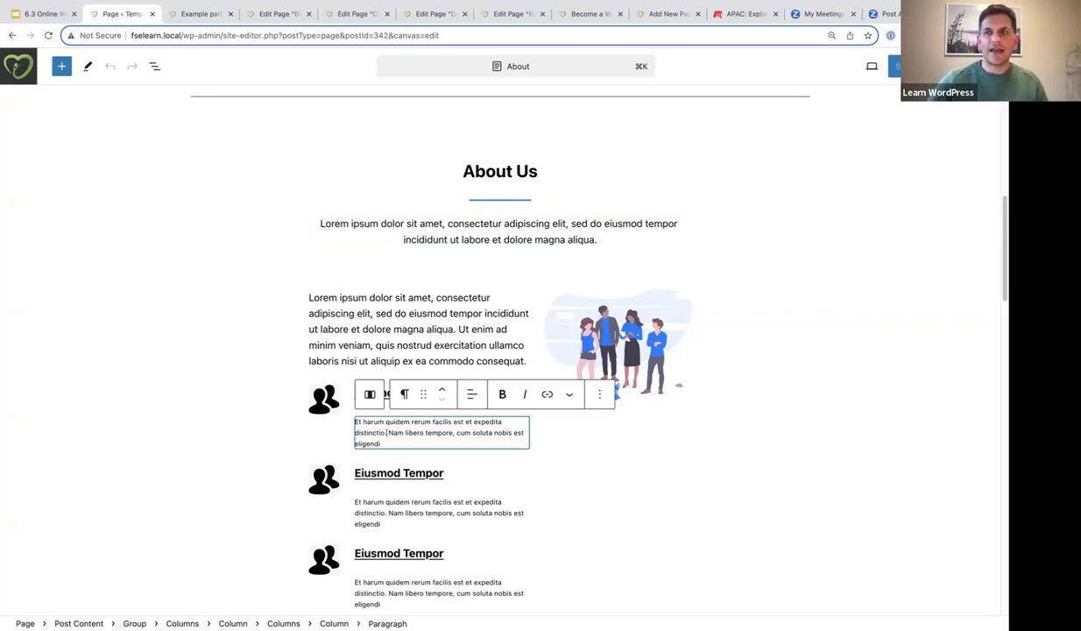
left_click(991, 66)
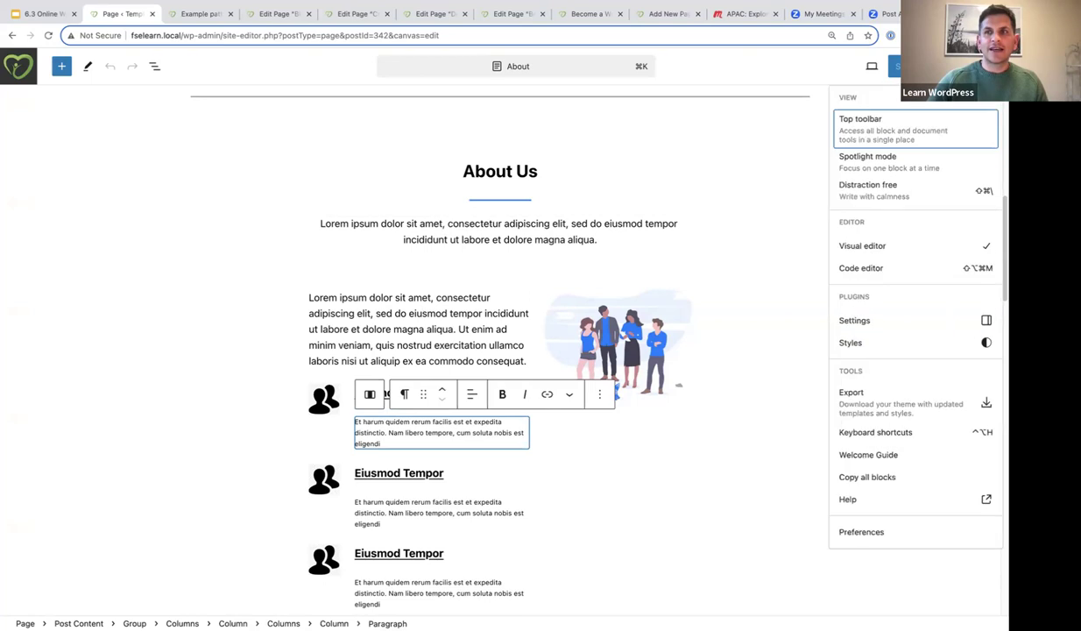
left_click(861, 133)
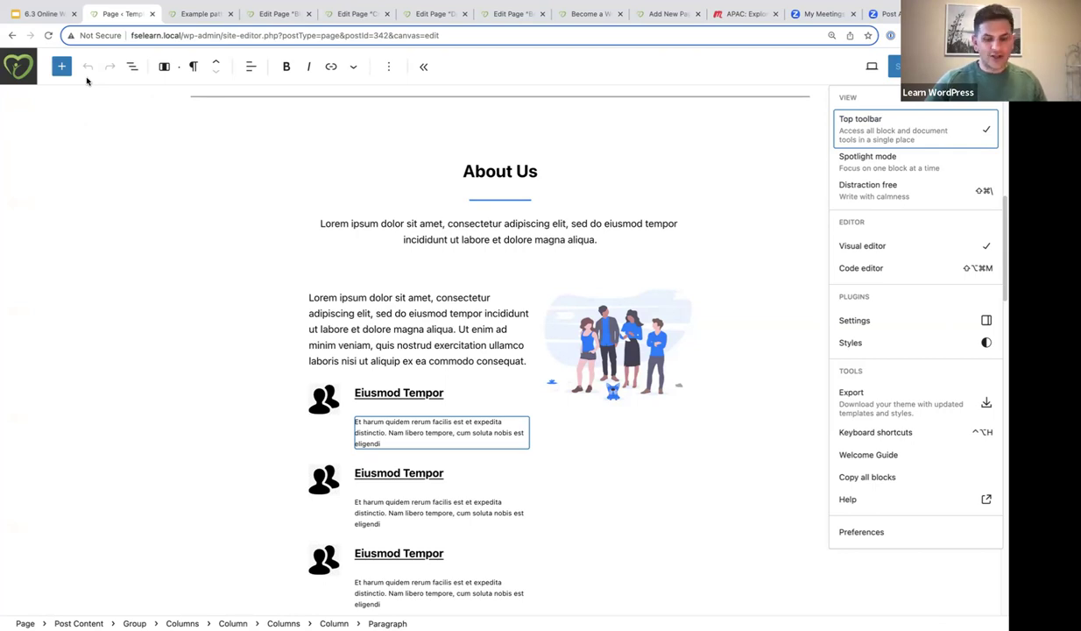
- Select the illustration of the four people, hide its block tools to reveal the page title, and show the tools again
left_click(395, 327)
left_click(602, 344)
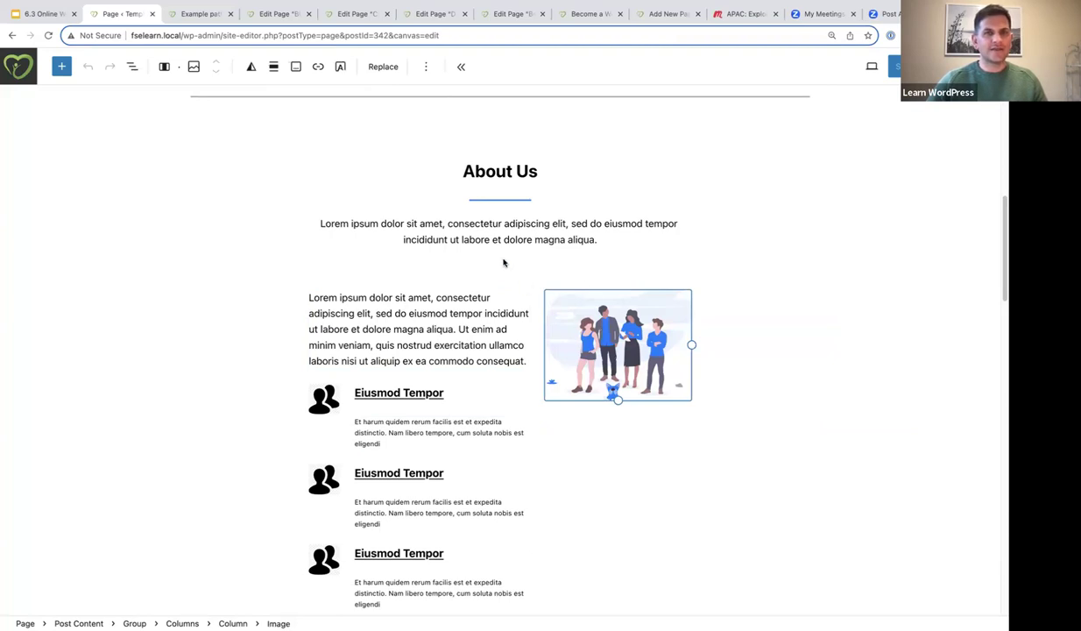
left_click(462, 70)
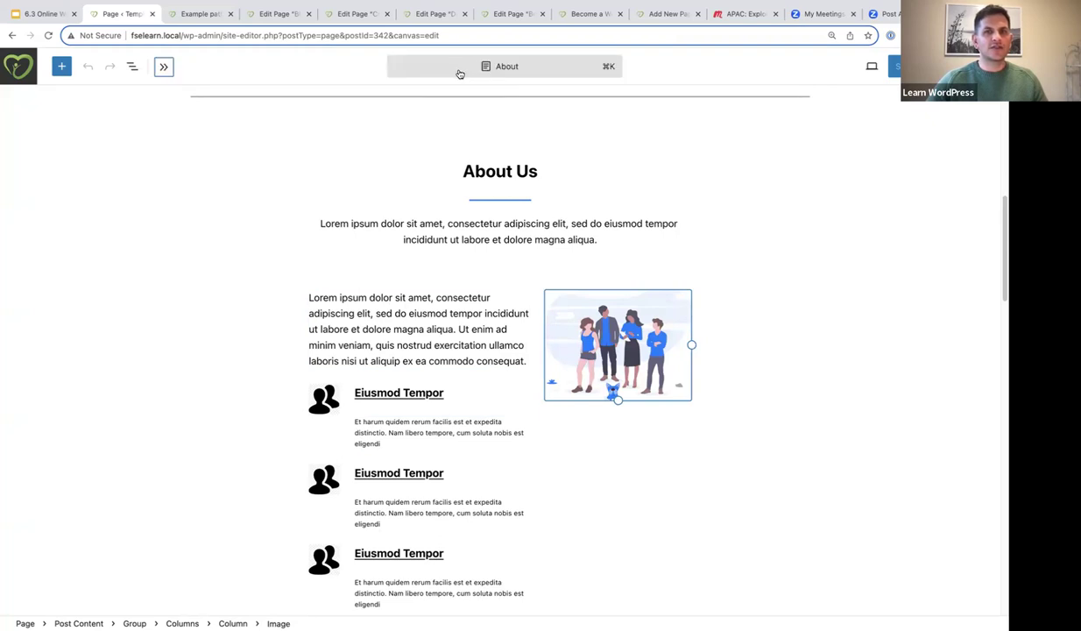
left_click(164, 68)
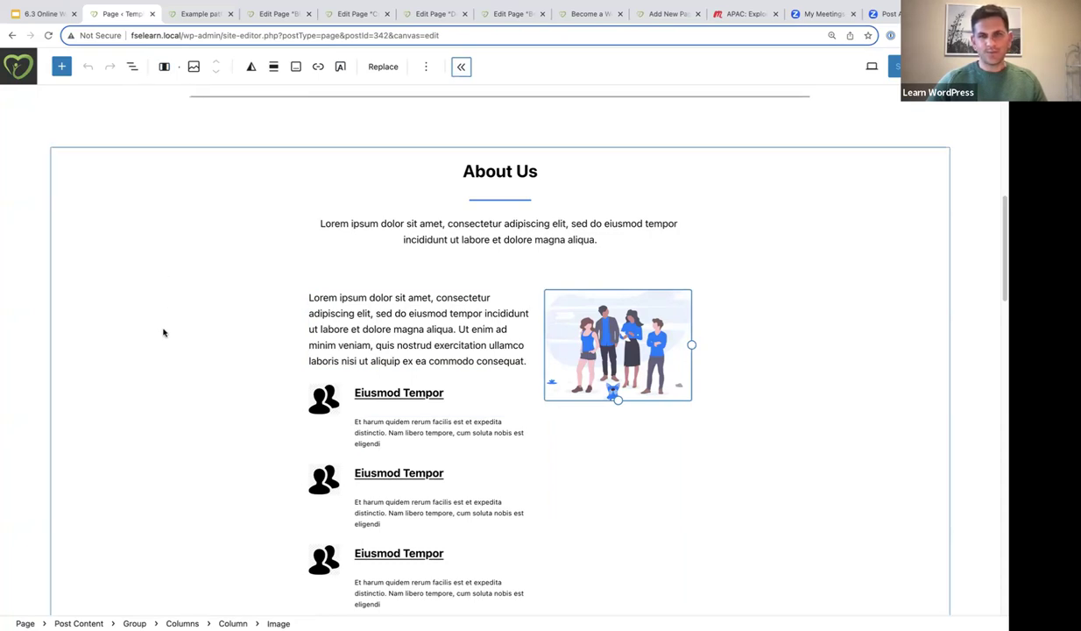
- Leave the About page's editing canvas and go back through the Pages list to the Design overview
left_click(18, 66)
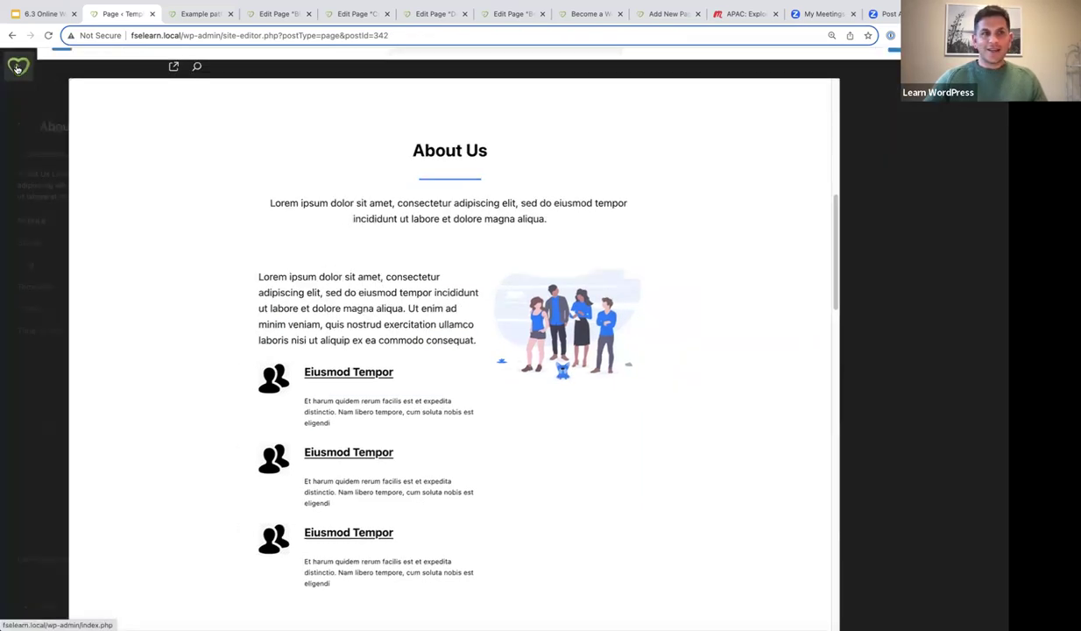
left_click(18, 125)
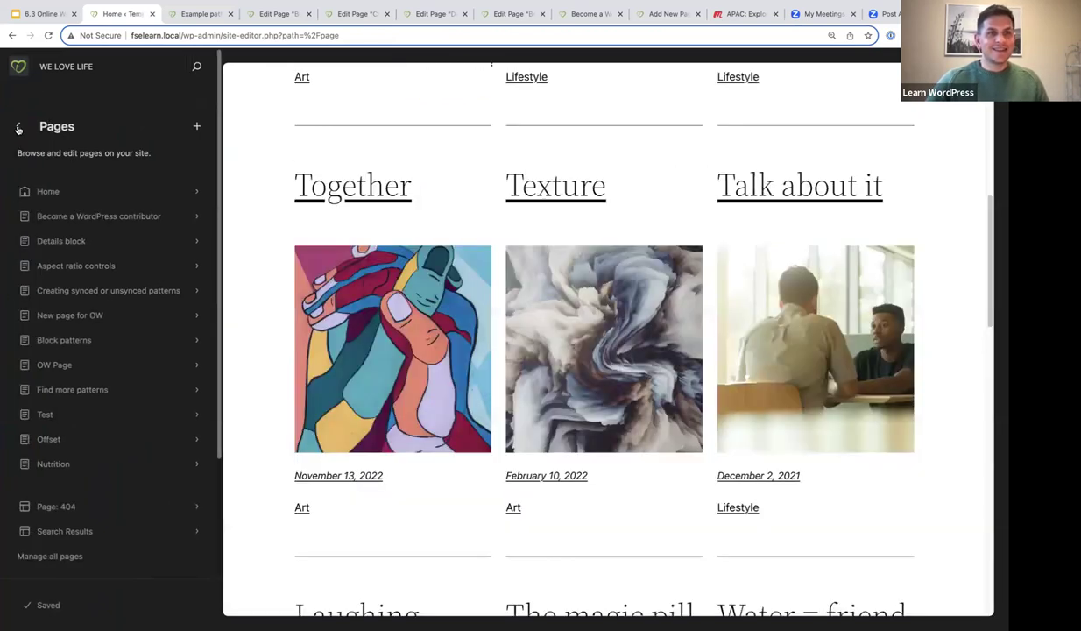
left_click(18, 128)
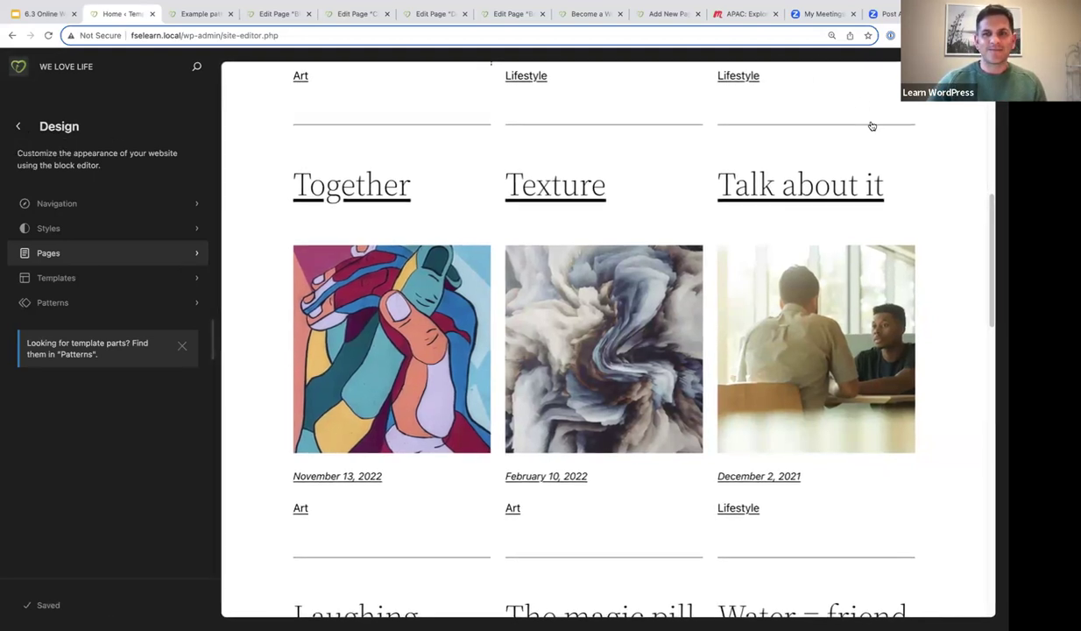
mouse_move(886, 5)
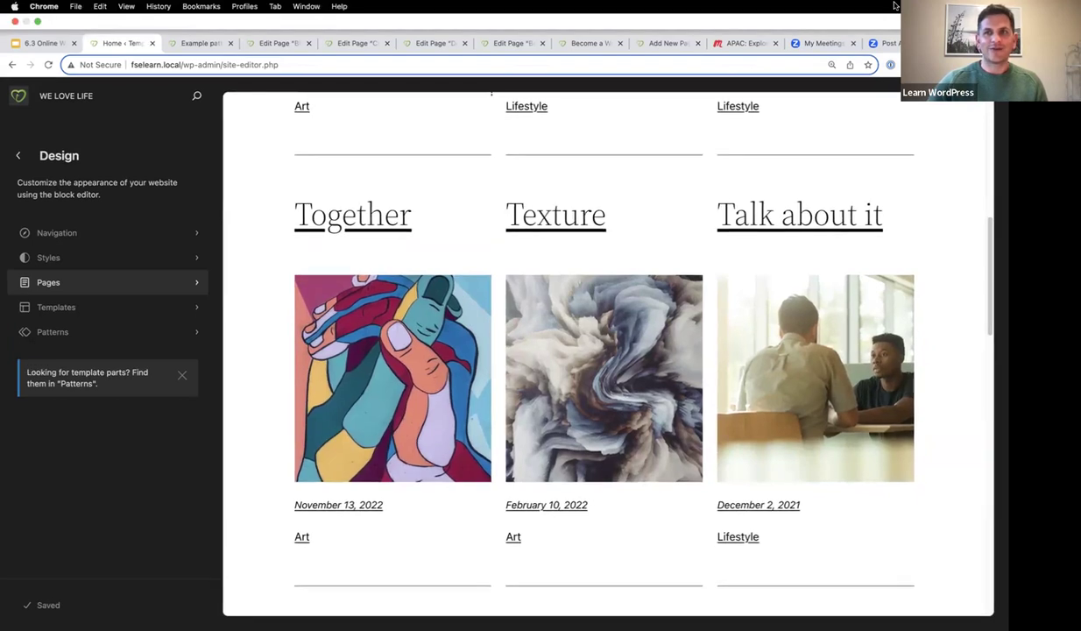